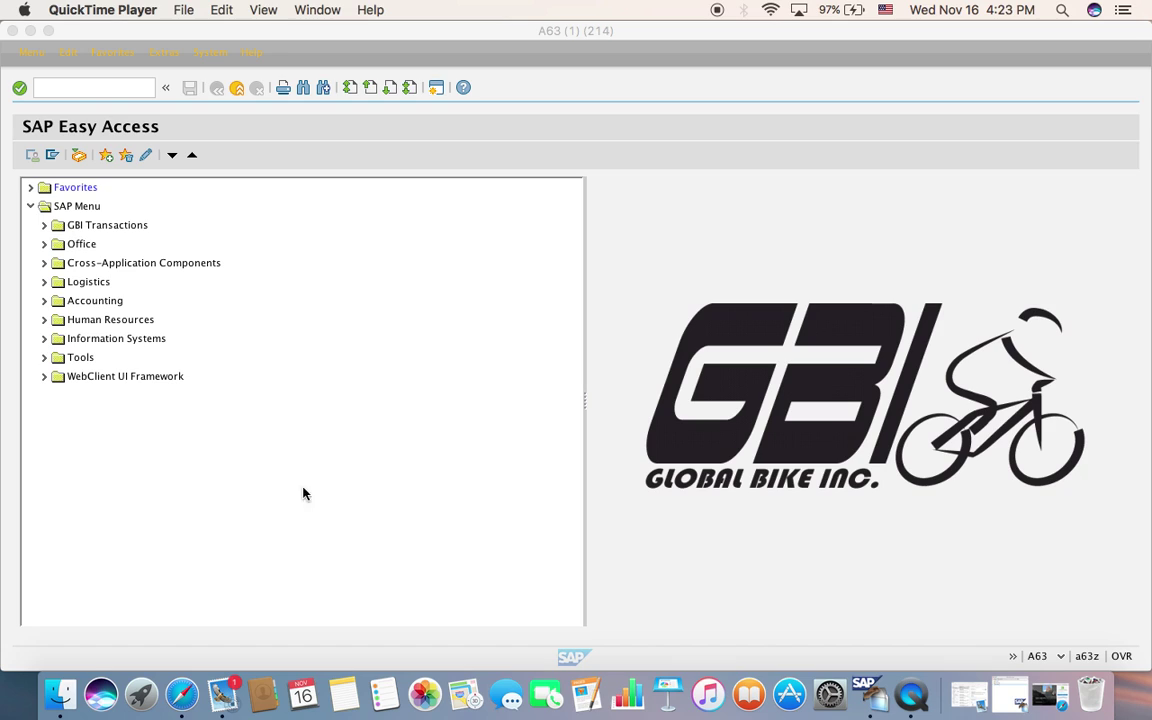
Open the immediate Change Material transaction from the material master data of Logistics, Production.
left_click(104, 284)
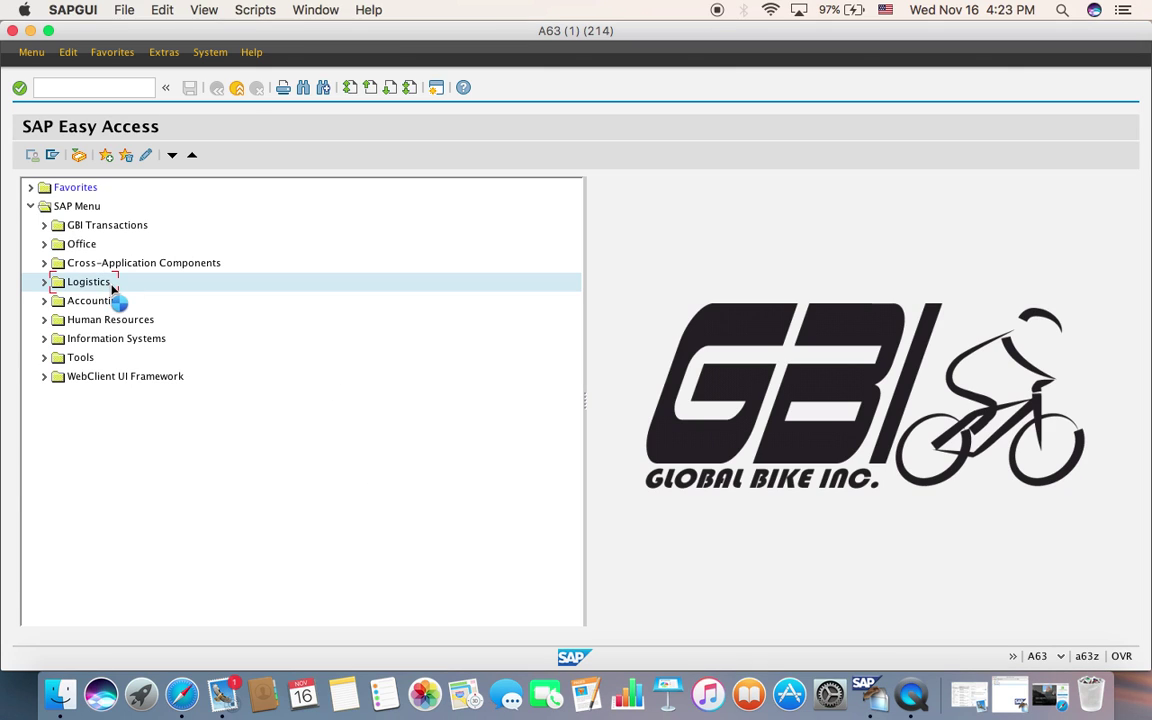
left_click(110, 358)
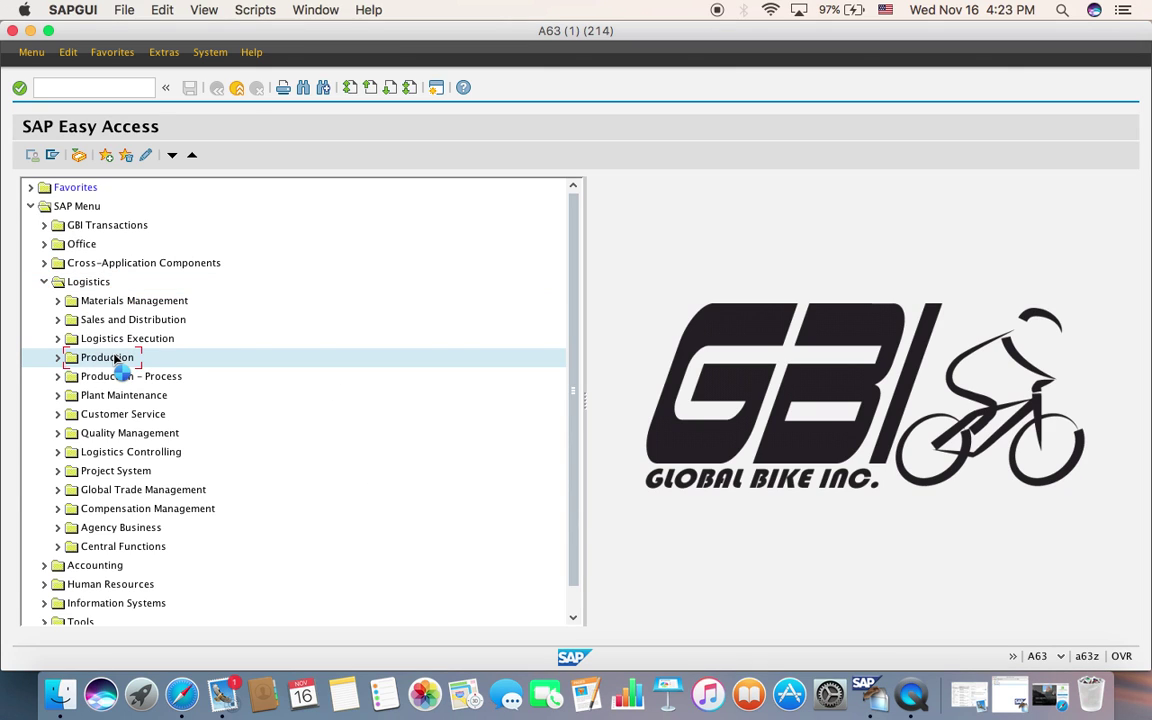
left_click(122, 377)
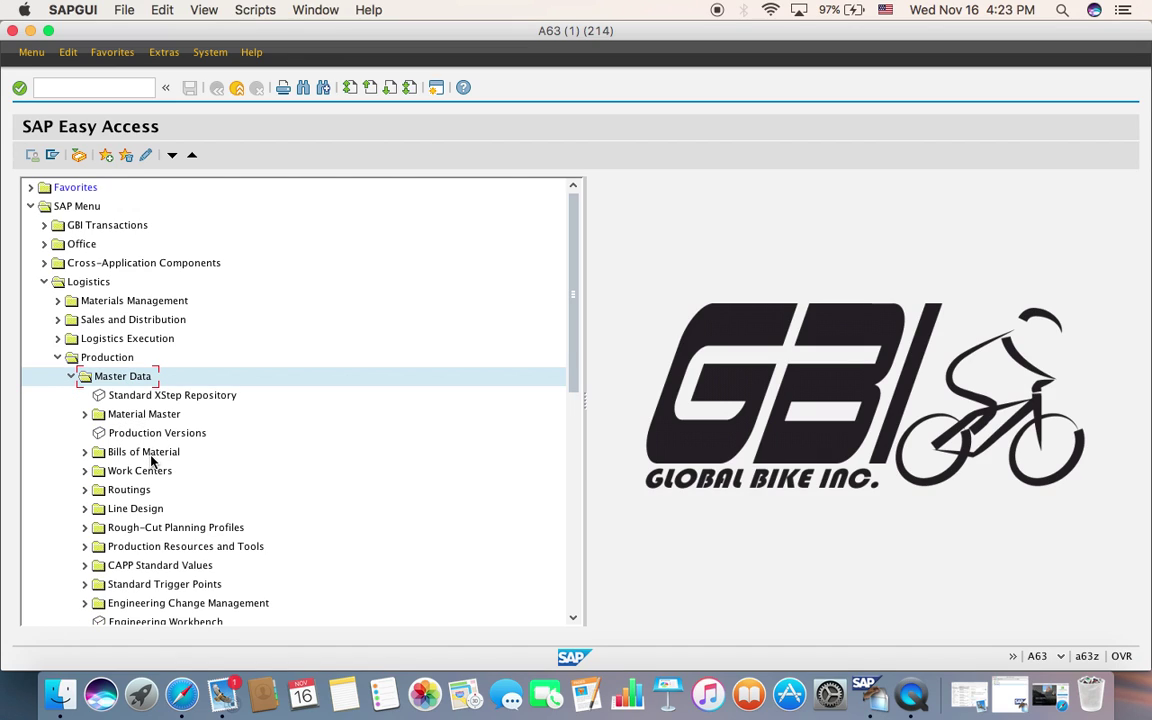
left_click(150, 416)
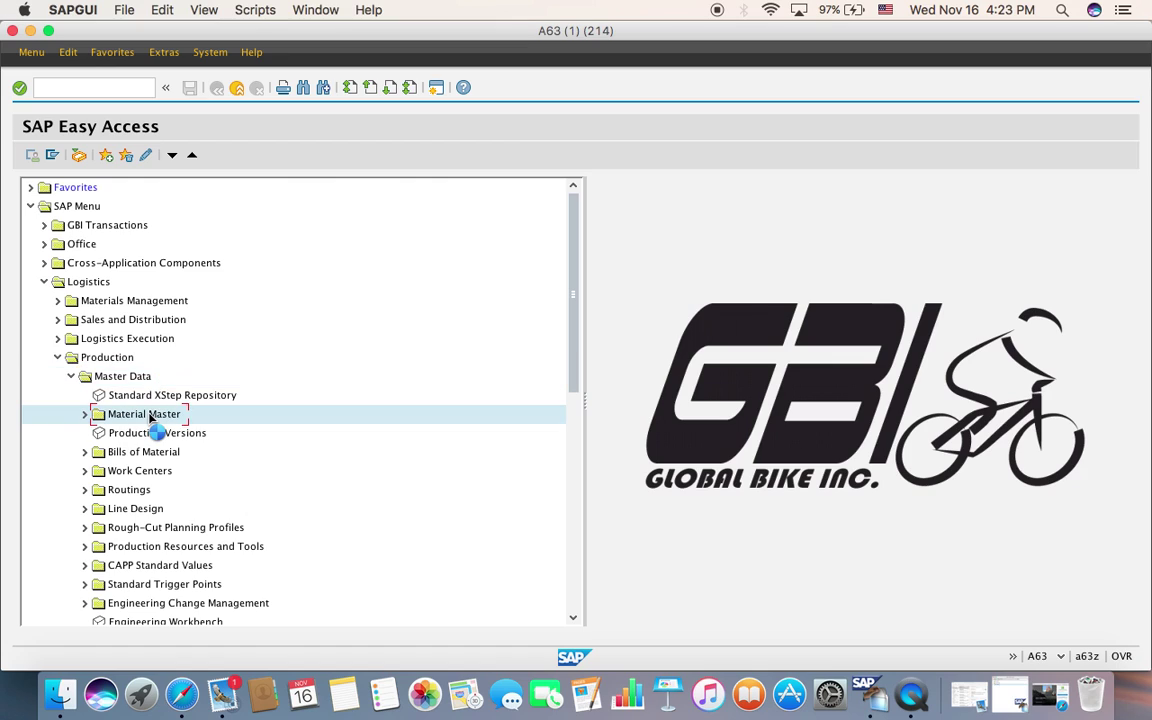
left_click(138, 433)
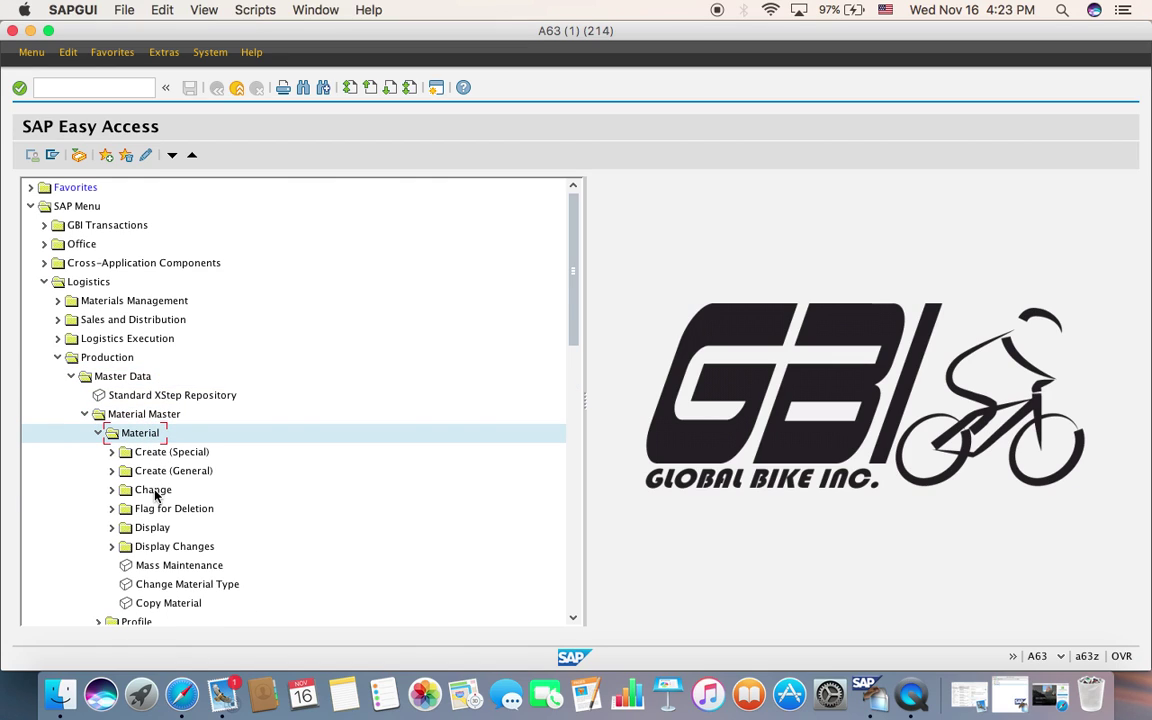
left_click(145, 490)
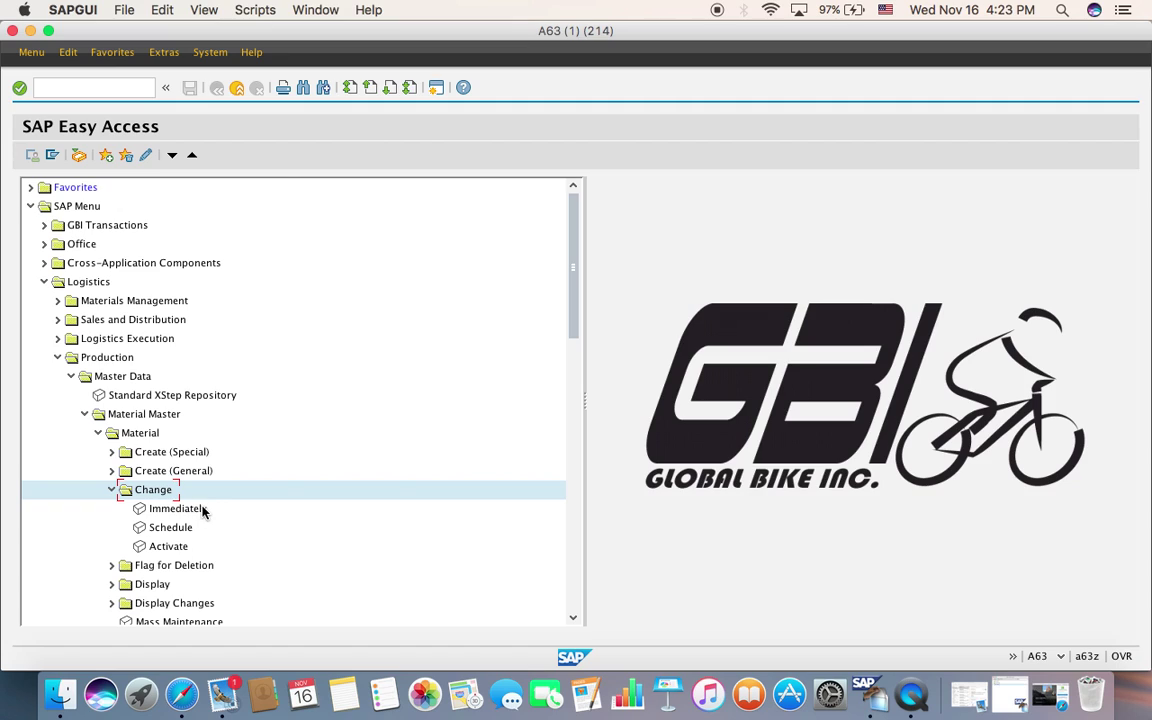
double_click(185, 510)
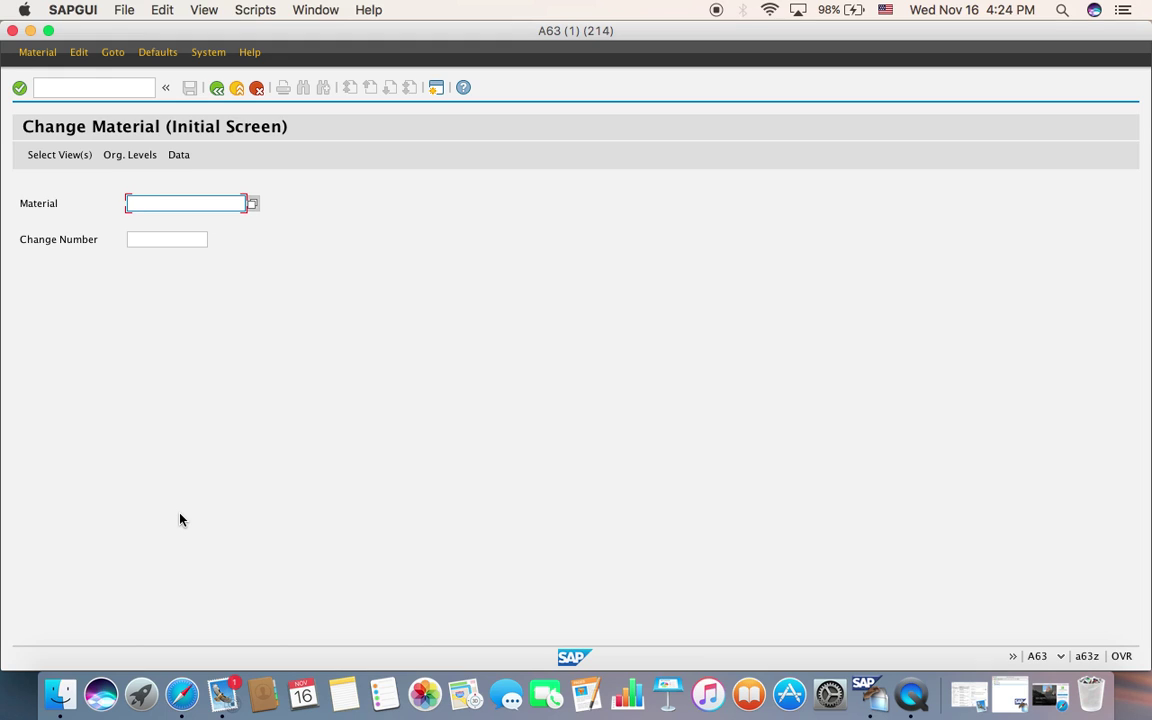
Set up a material search by material type, restricted to FERT (Finished Product).
left_click(252, 204)
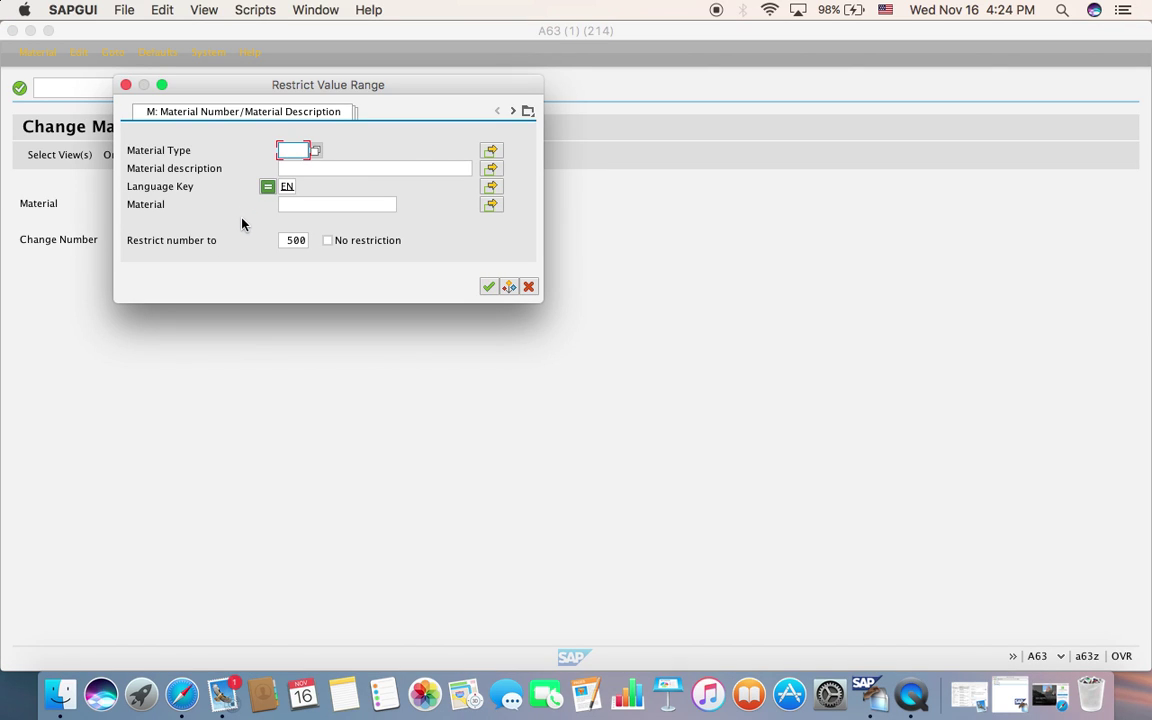
left_click(530, 112)
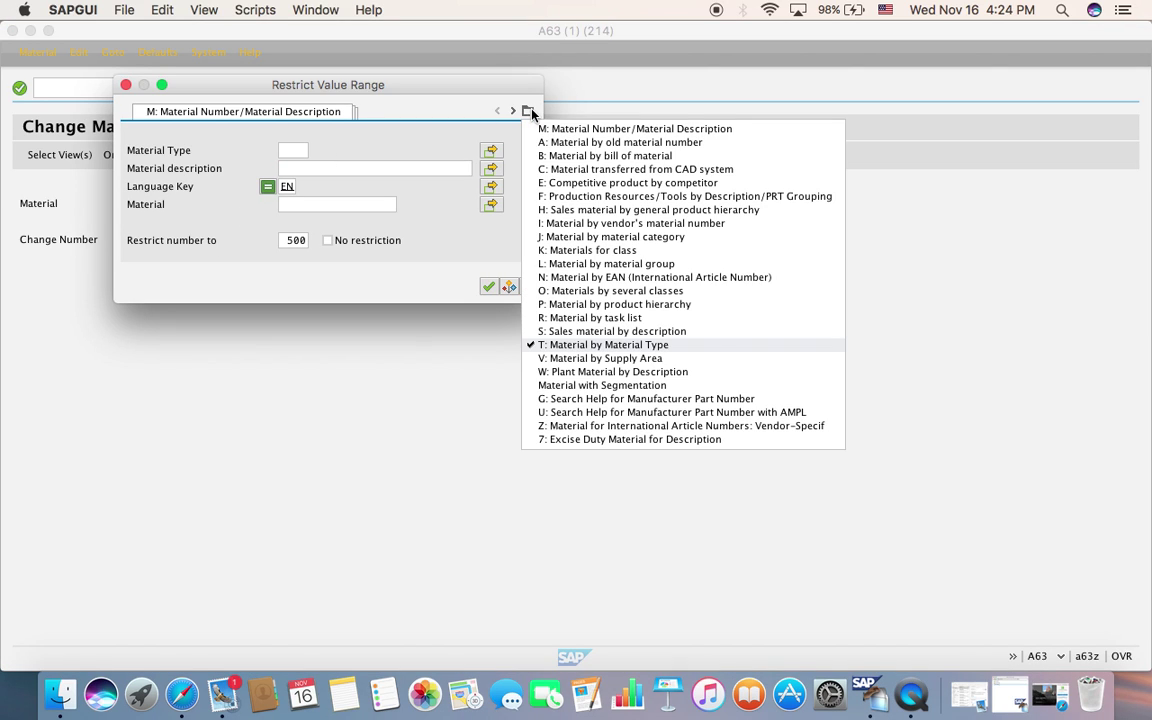
left_click(646, 358)
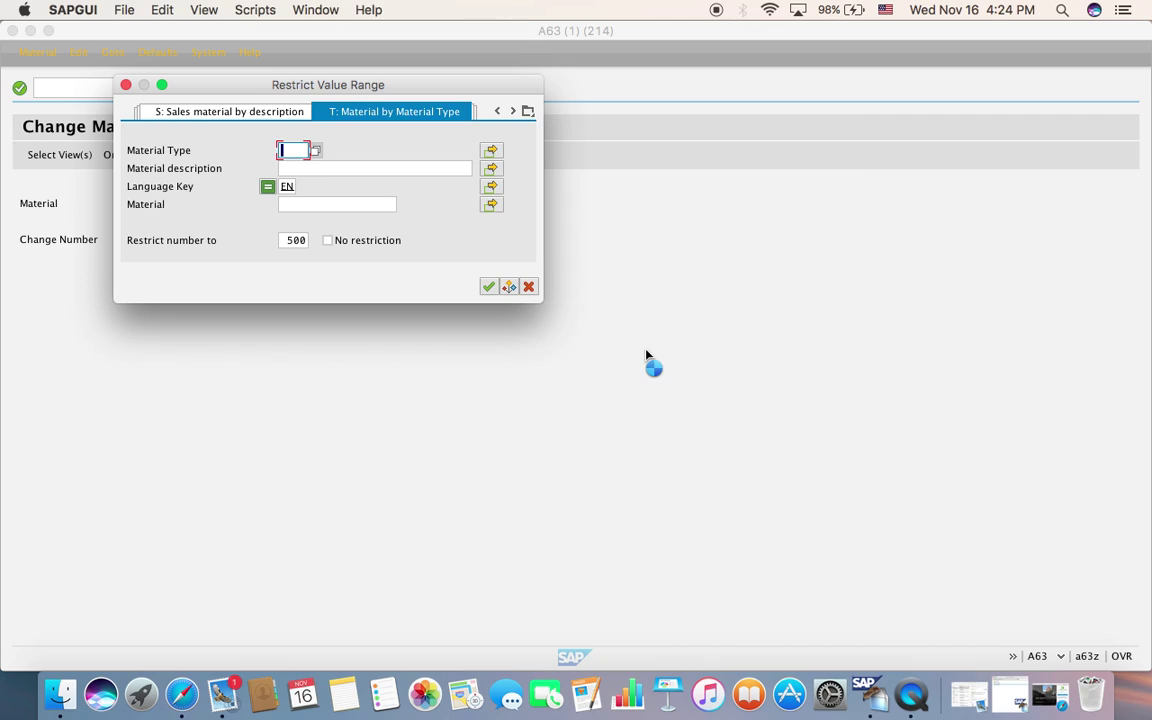
left_click(316, 150)
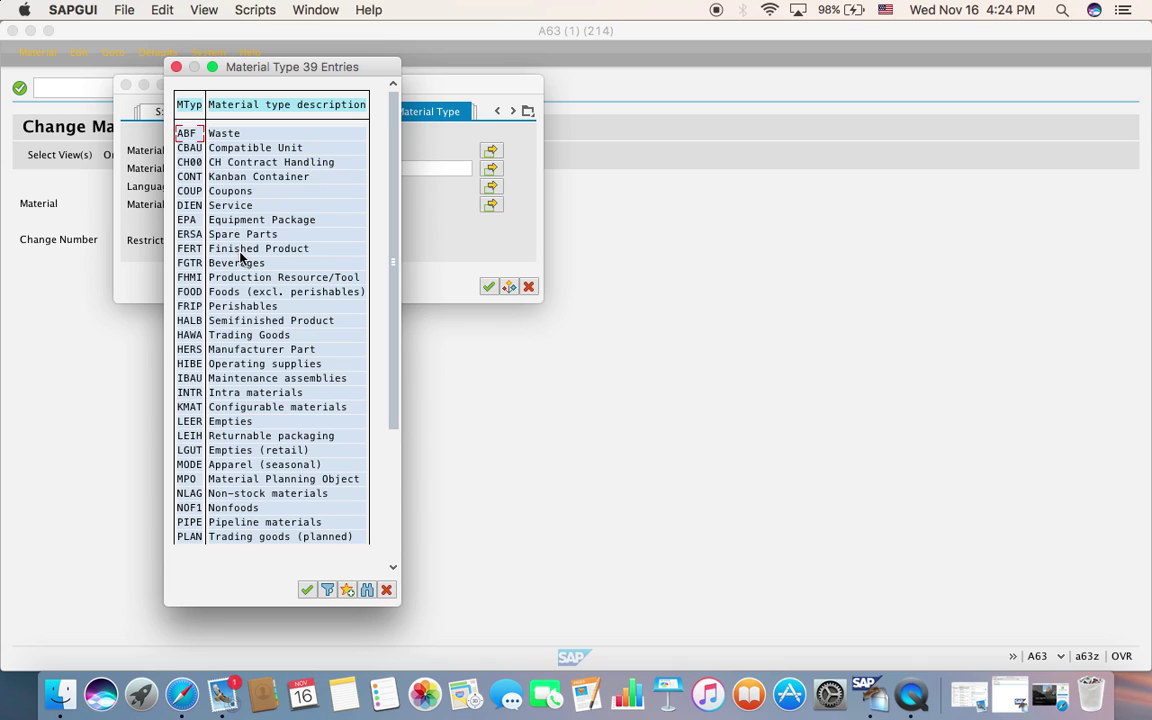
left_click(212, 248)
double_click(243, 252)
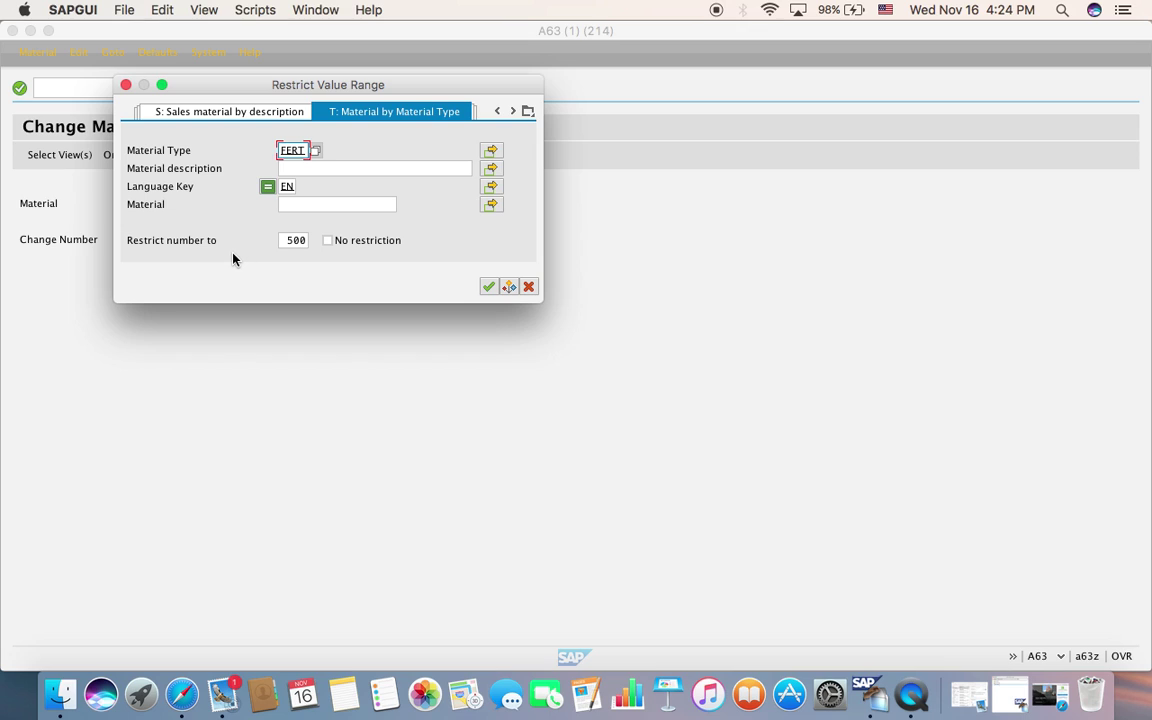
Search for materials matching *106 and choose the Deluxe Touring Bike (red), DXTR3106.
left_click(288, 206)
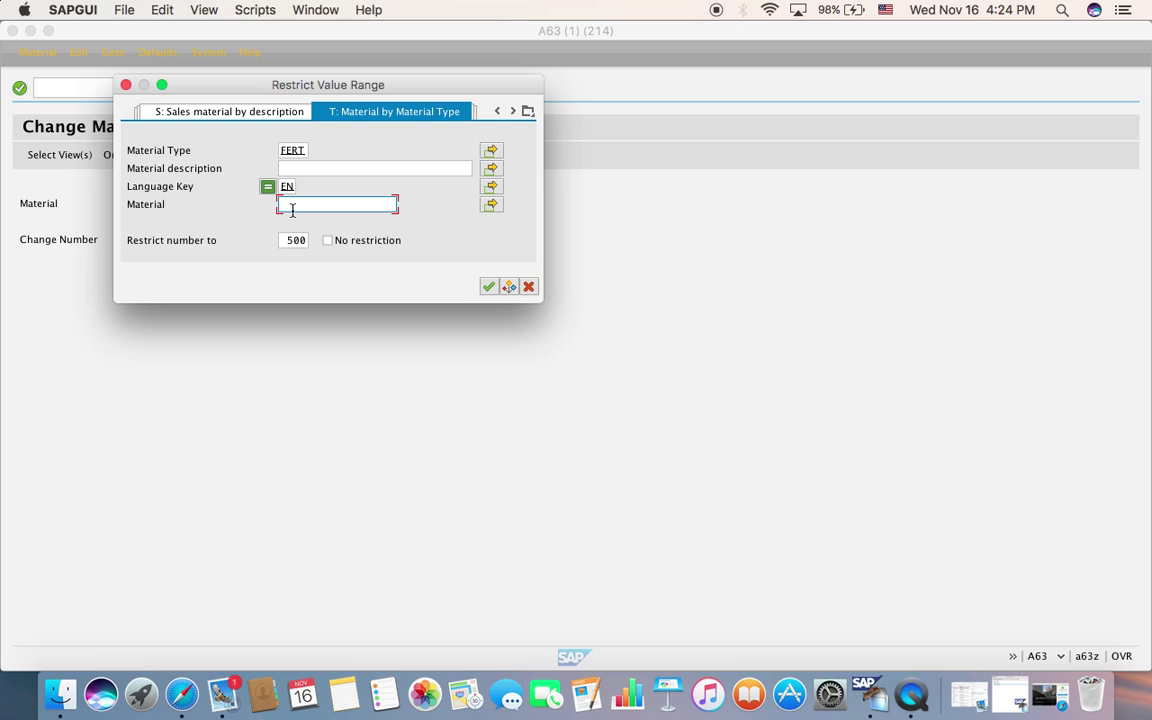
type("*106")
left_click(489, 287)
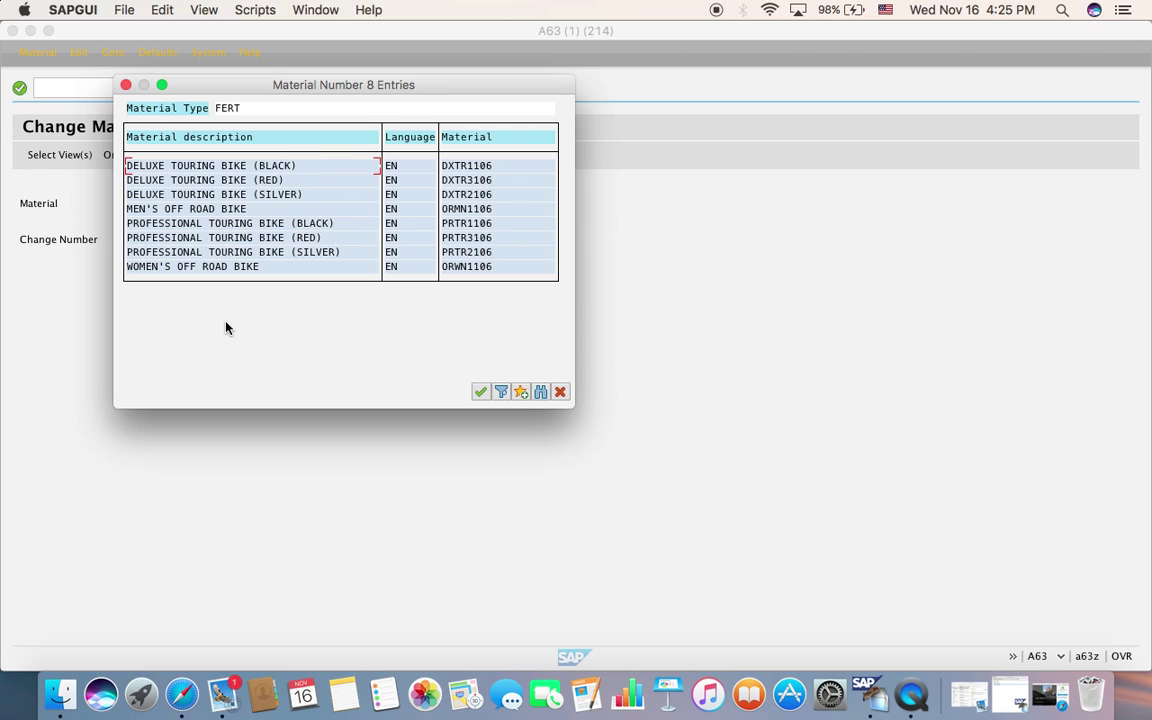
left_click(237, 180)
double_click(320, 181)
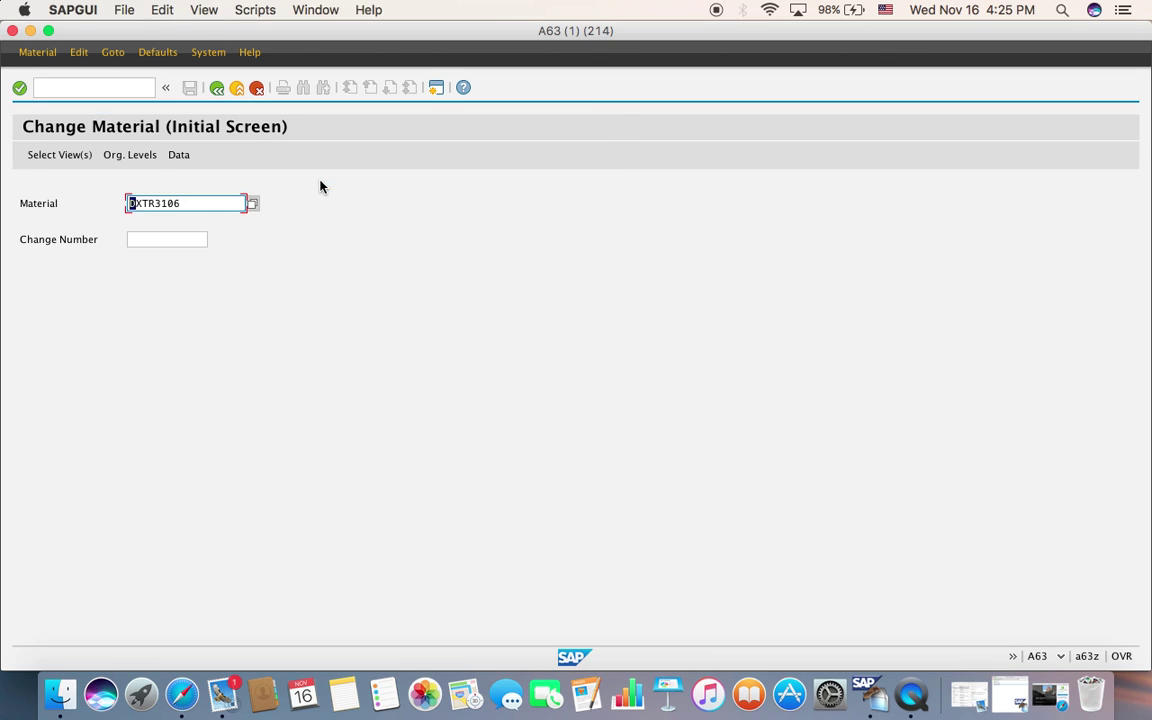
Select the MRP 3 and Forecasting views for material DXTR3106.
left_click(19, 88)
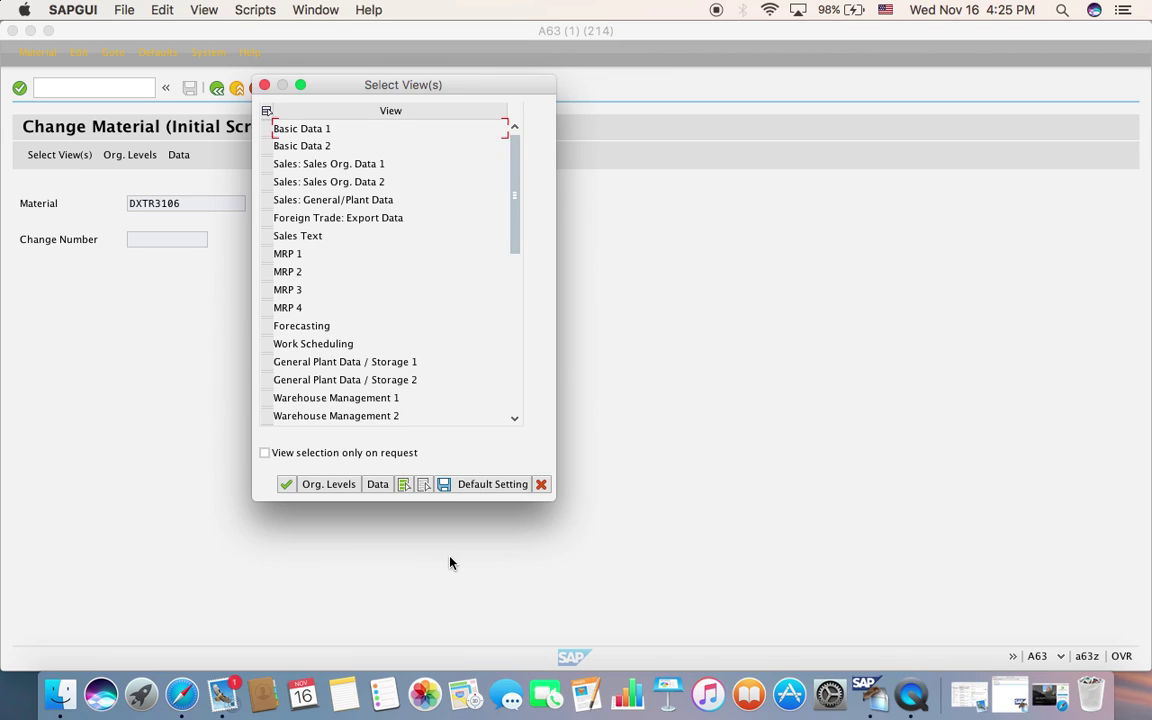
left_click(267, 326)
left_click(267, 290)
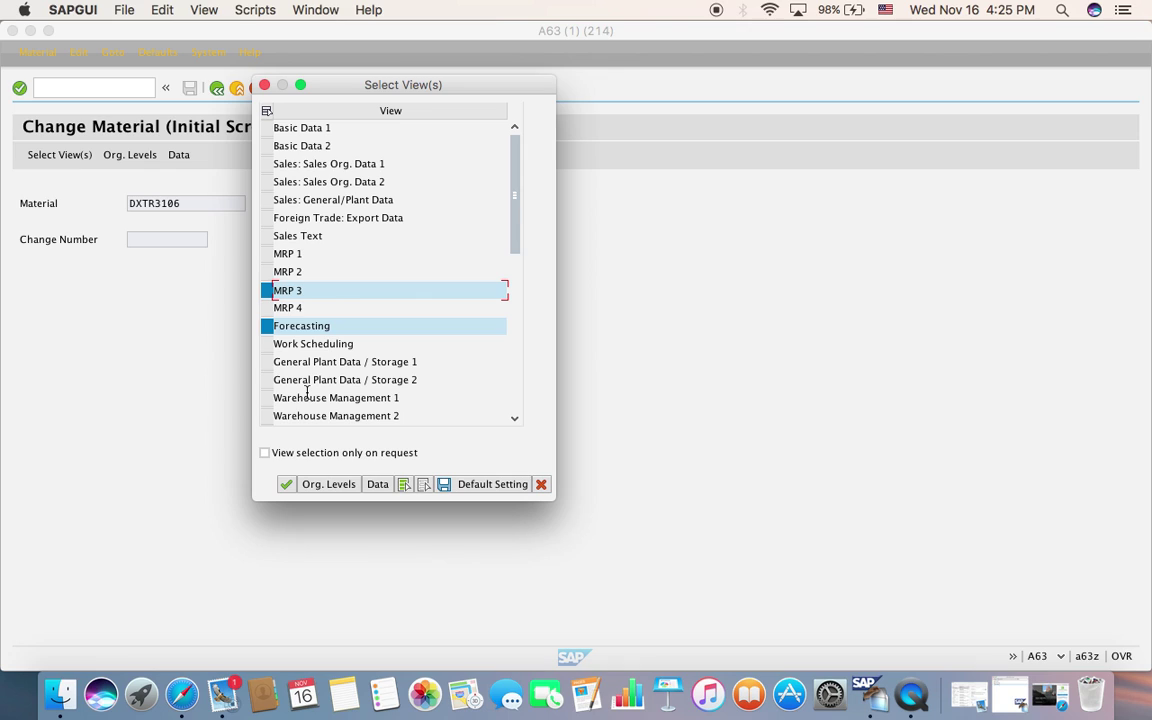
left_click(286, 484)
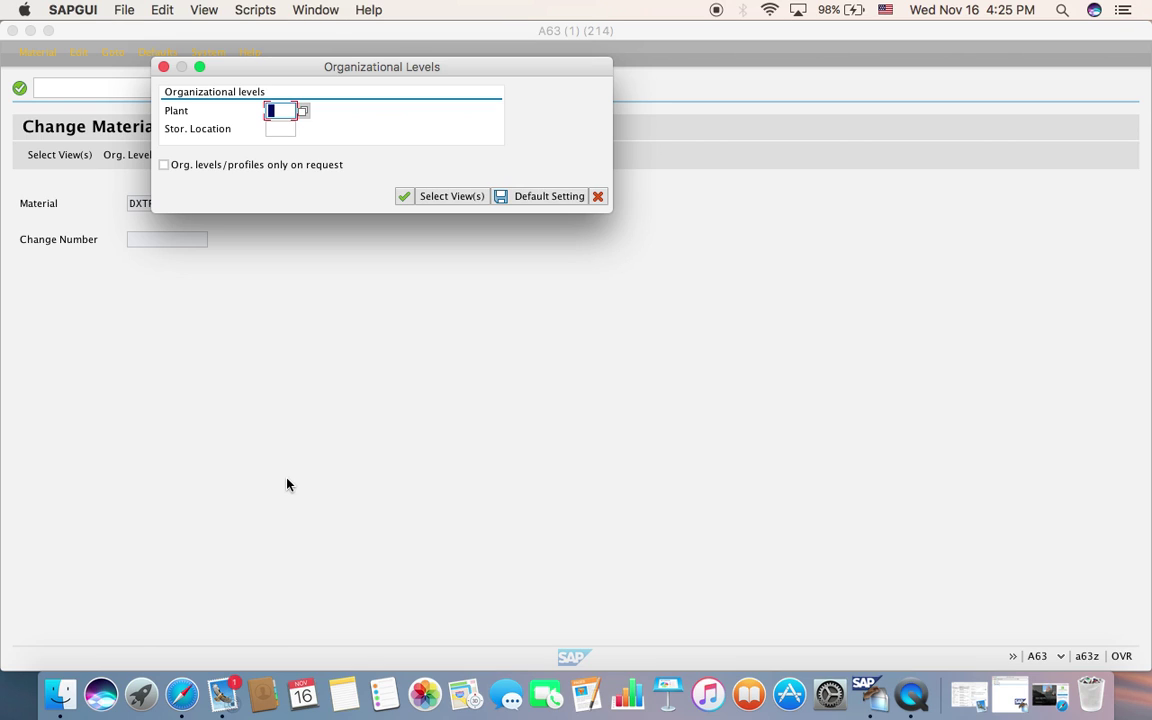
Set the organizational levels to plant DL00 (Plant Dallas) and storage location FG00, and open the material.
left_click(305, 113)
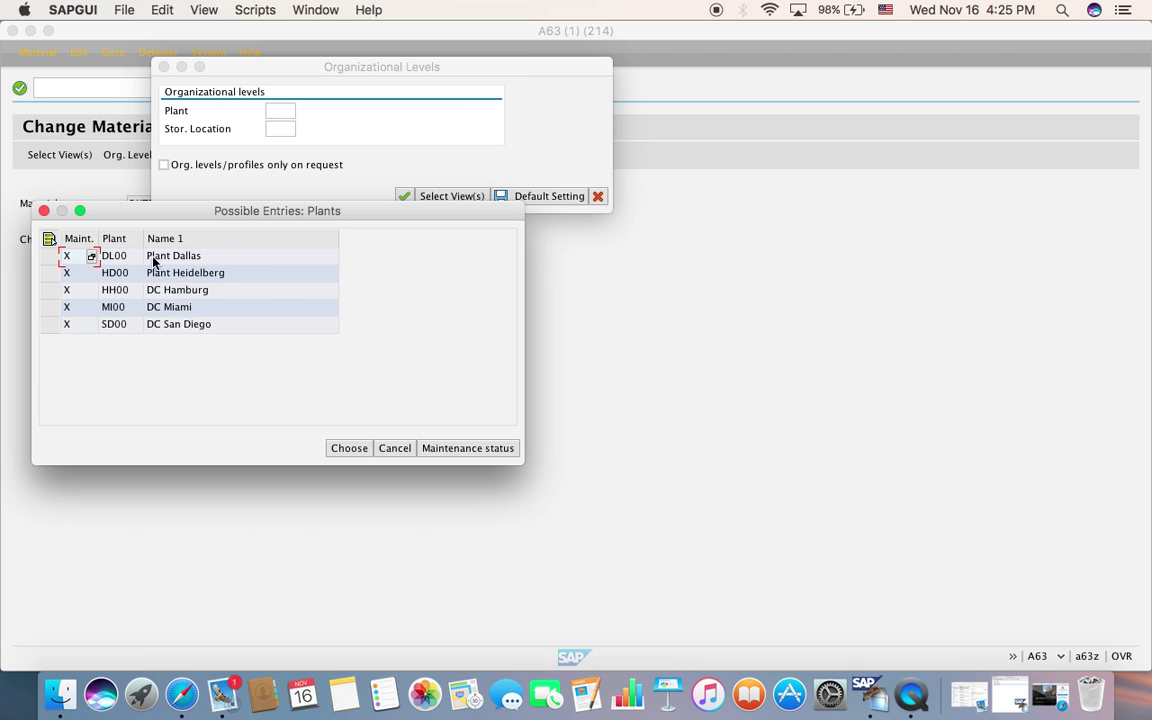
double_click(185, 256)
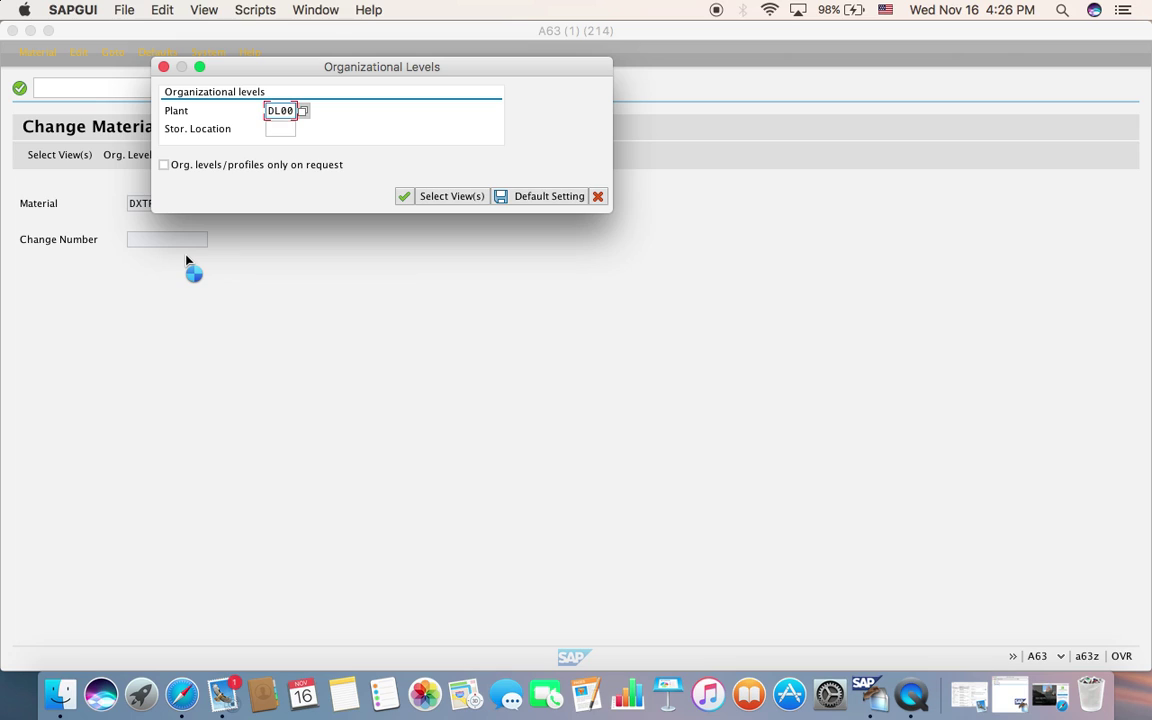
left_click(280, 128)
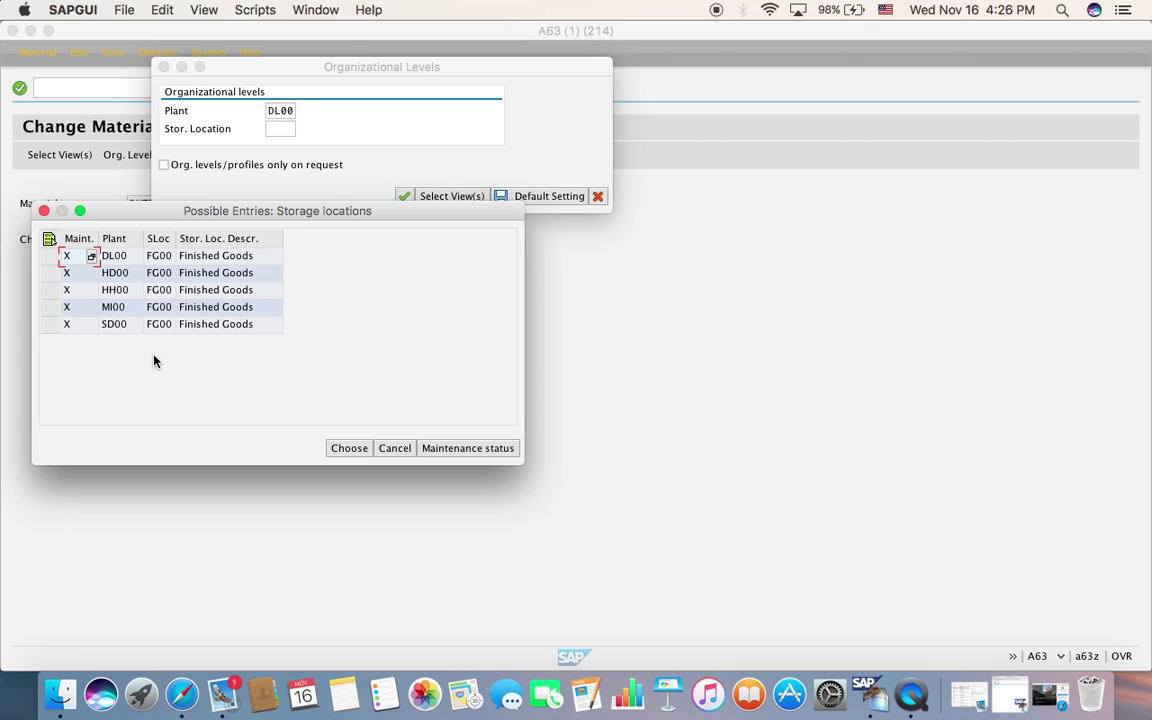
left_click(117, 258)
left_click(165, 256)
double_click(167, 256)
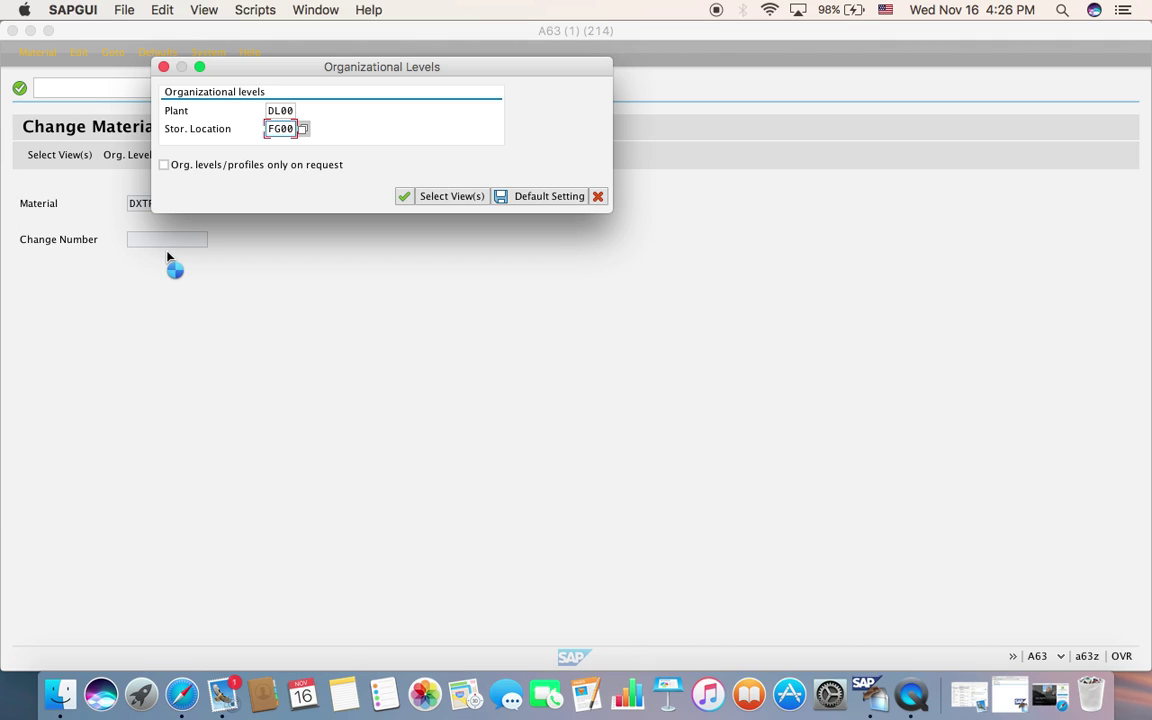
left_click(410, 201)
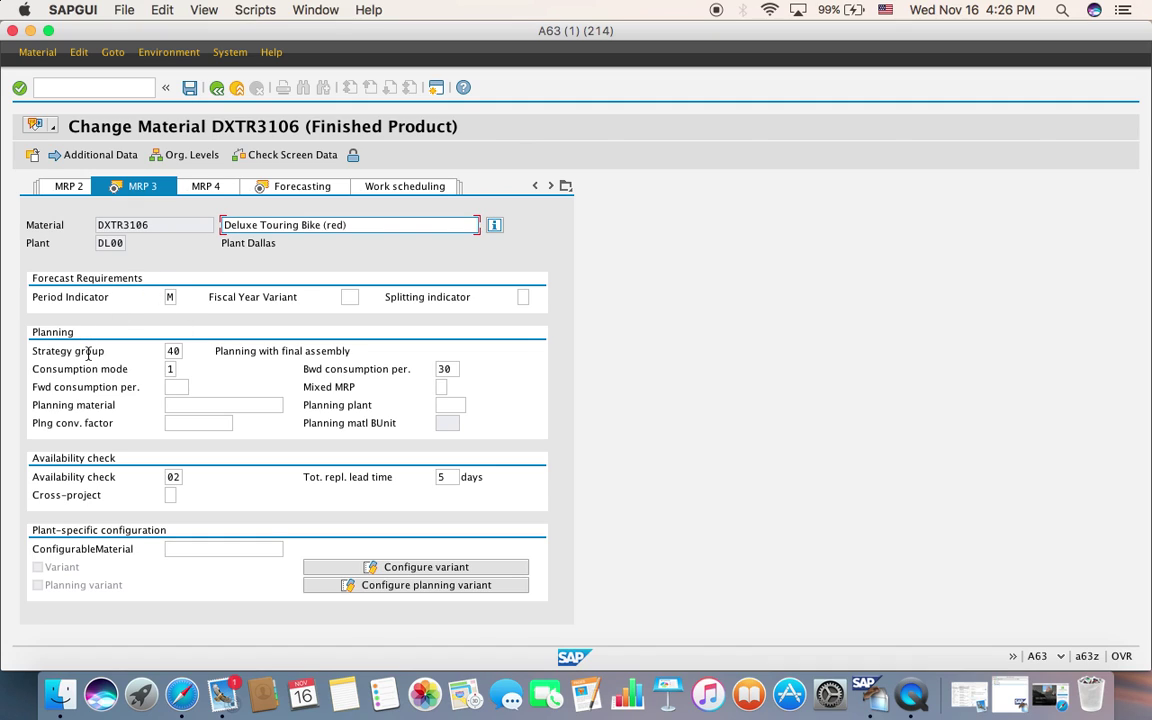
Examine the strategy group, consumption mode options and backward consumption period in the MRP 3 planning data.
left_click(173, 352)
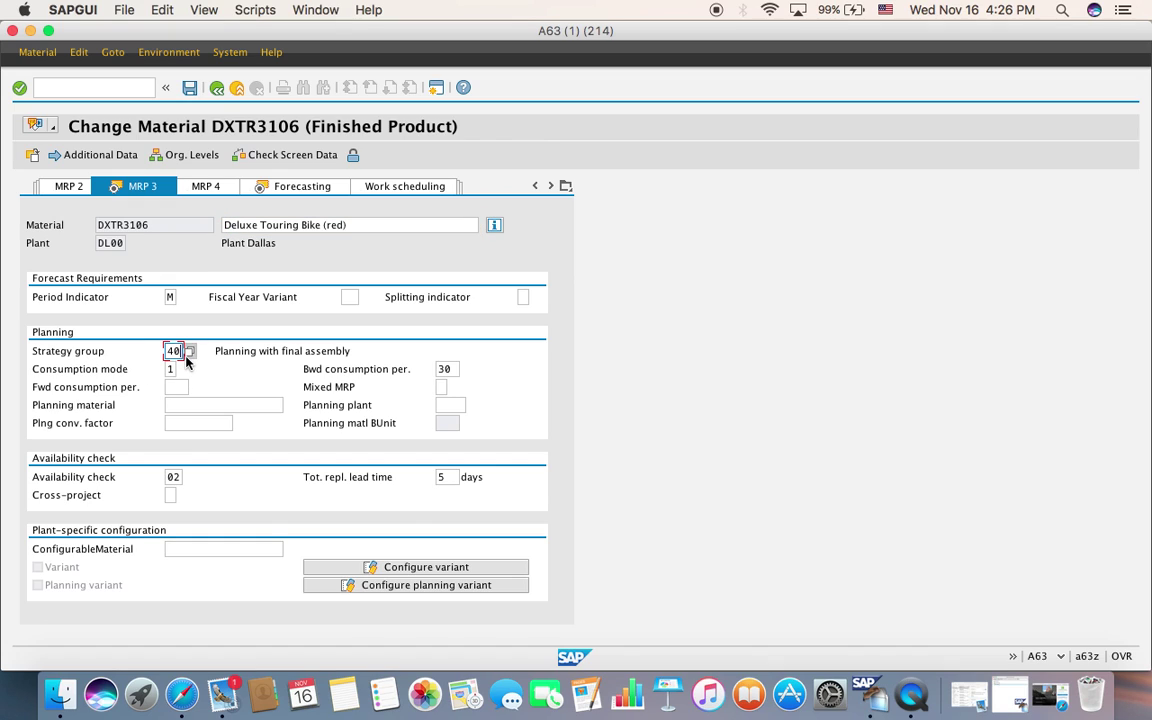
left_click(189, 356)
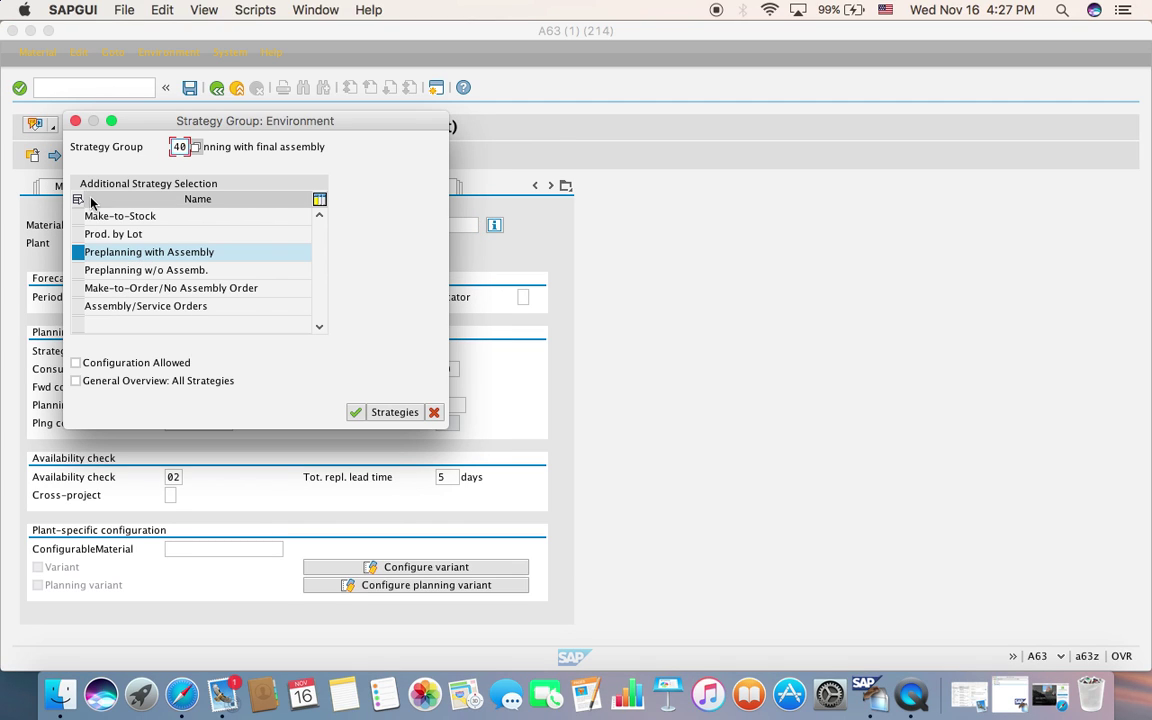
left_click(76, 121)
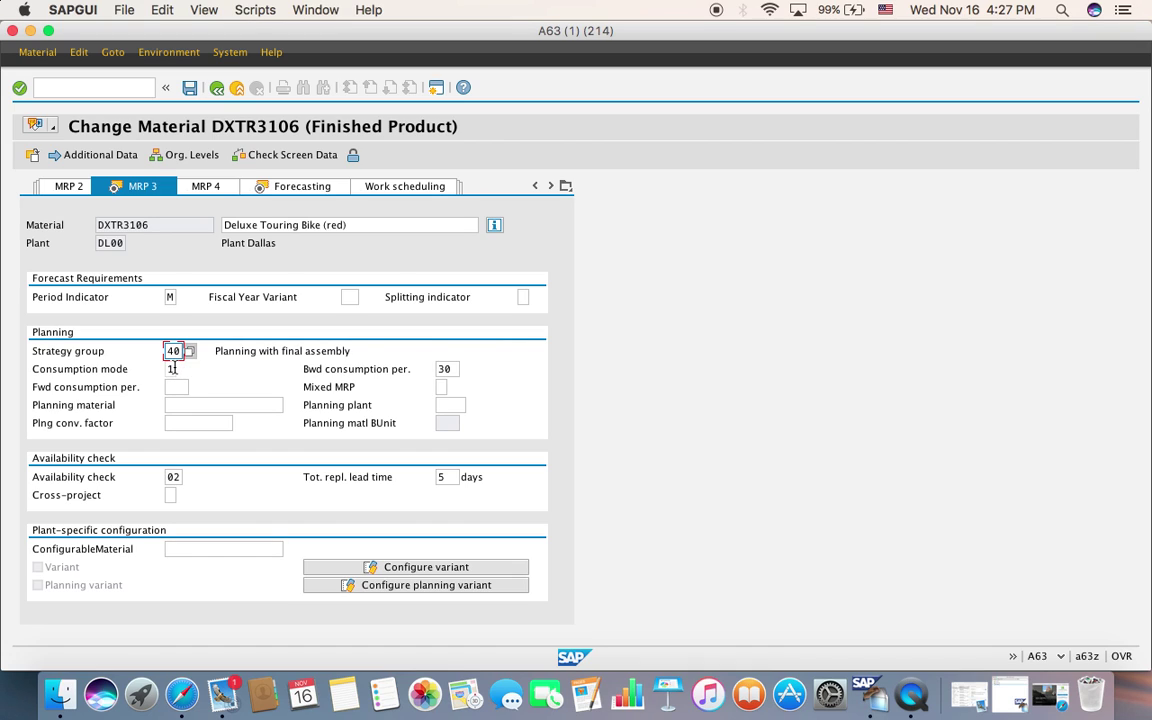
left_click(171, 369)
left_click(183, 370)
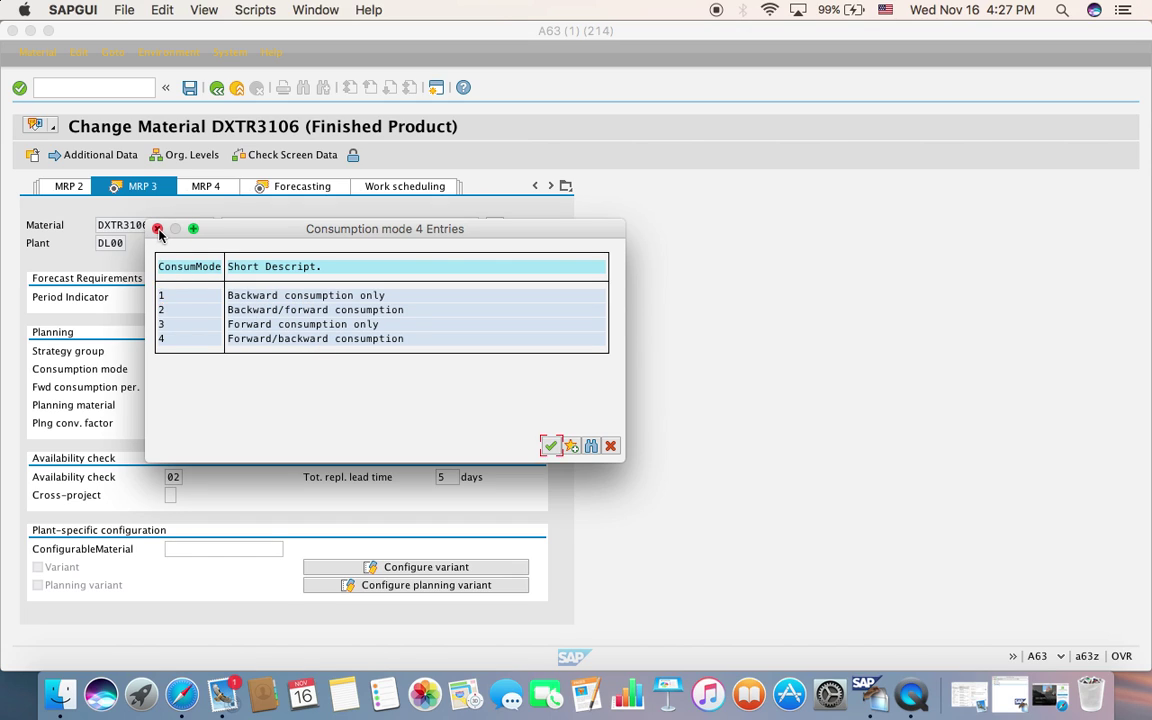
left_click(157, 229)
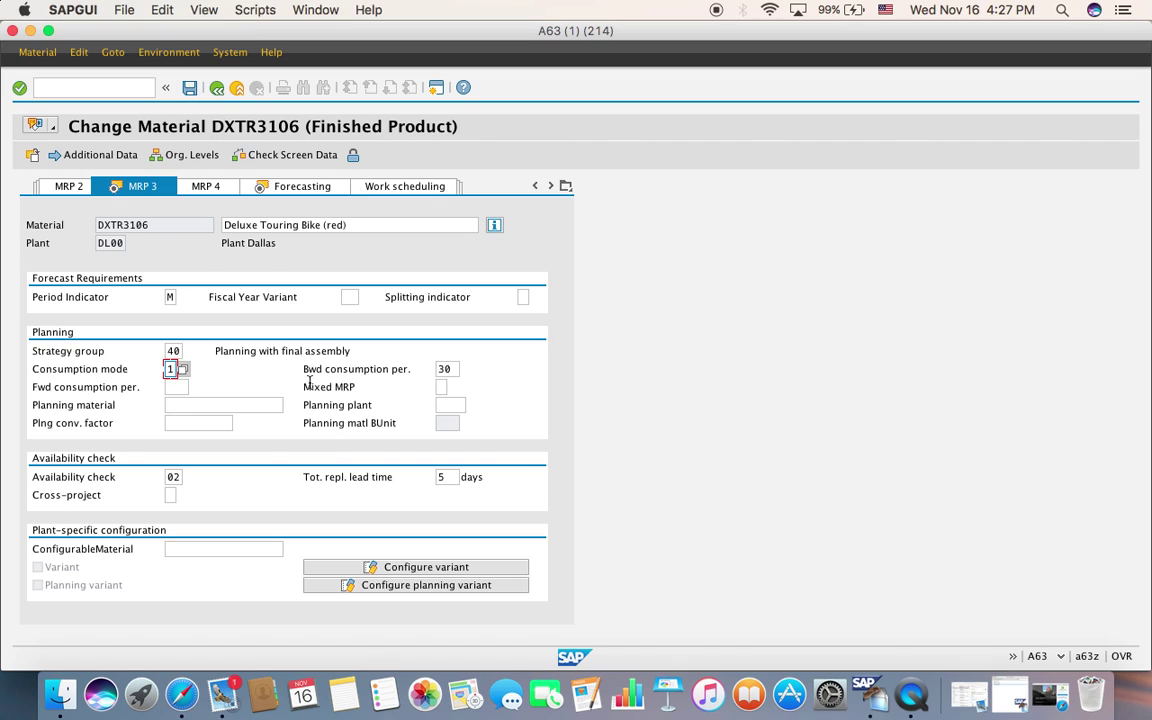
left_click(453, 366)
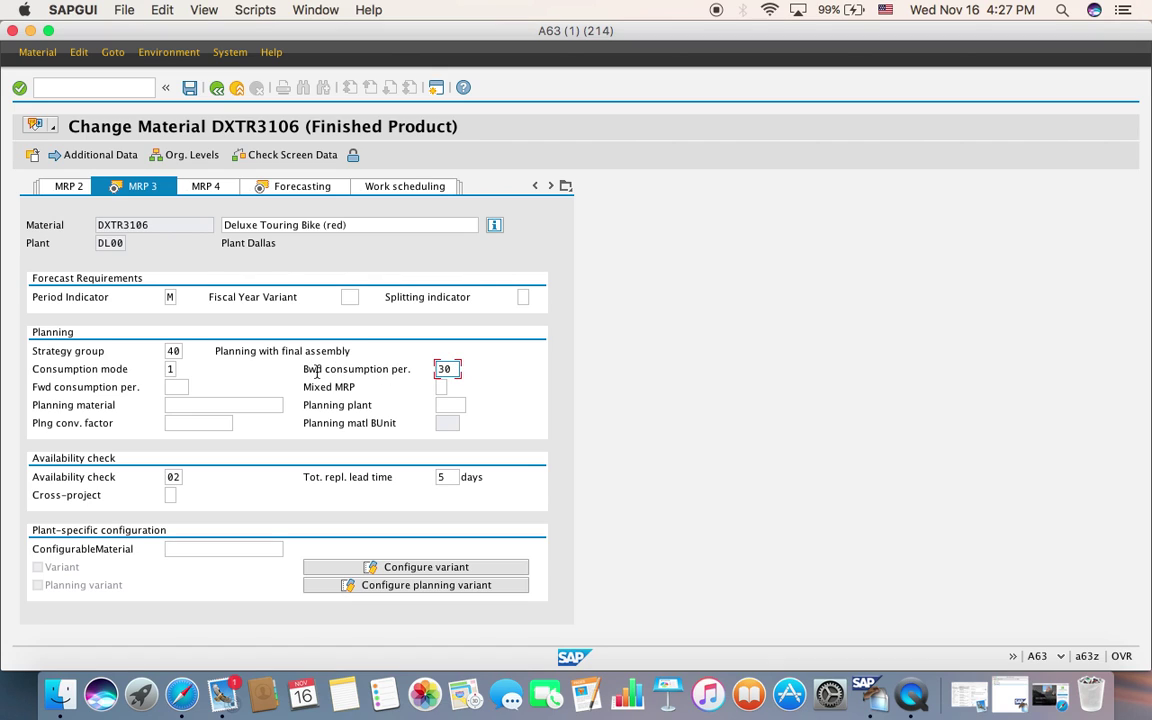
left_click_drag(390, 370, 406, 370)
Review the initialization periods and optimization level options in the Forecasting view, and save the material.
left_click(20, 88)
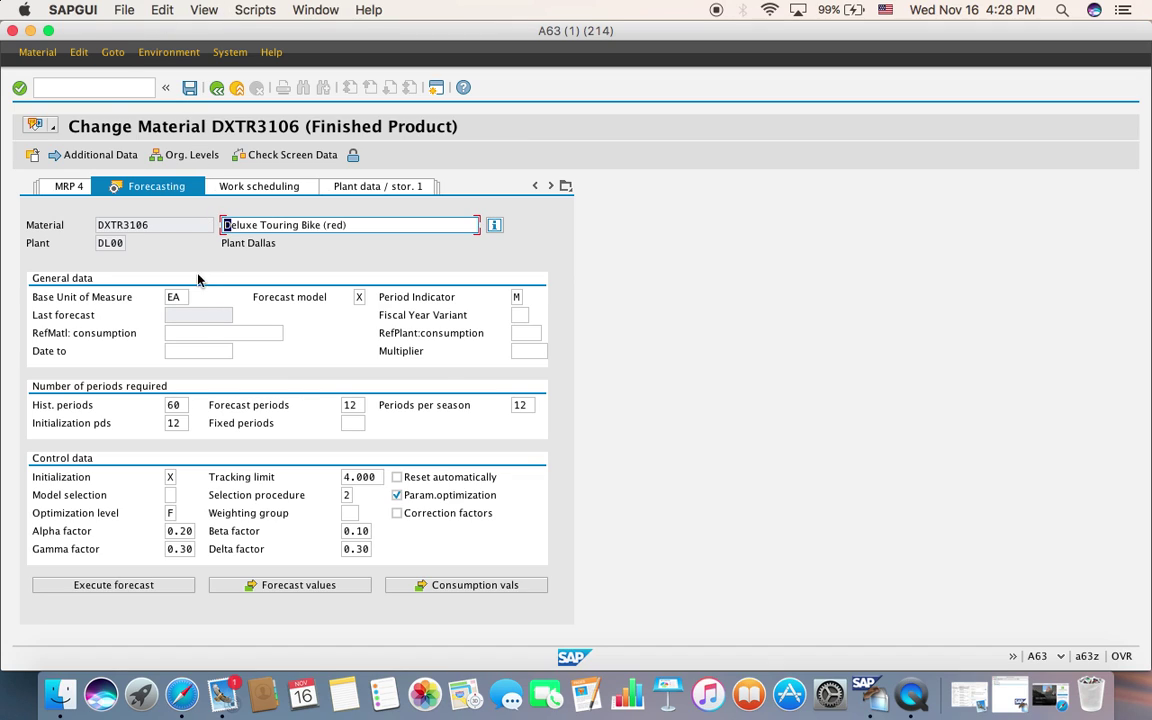
left_click(176, 423)
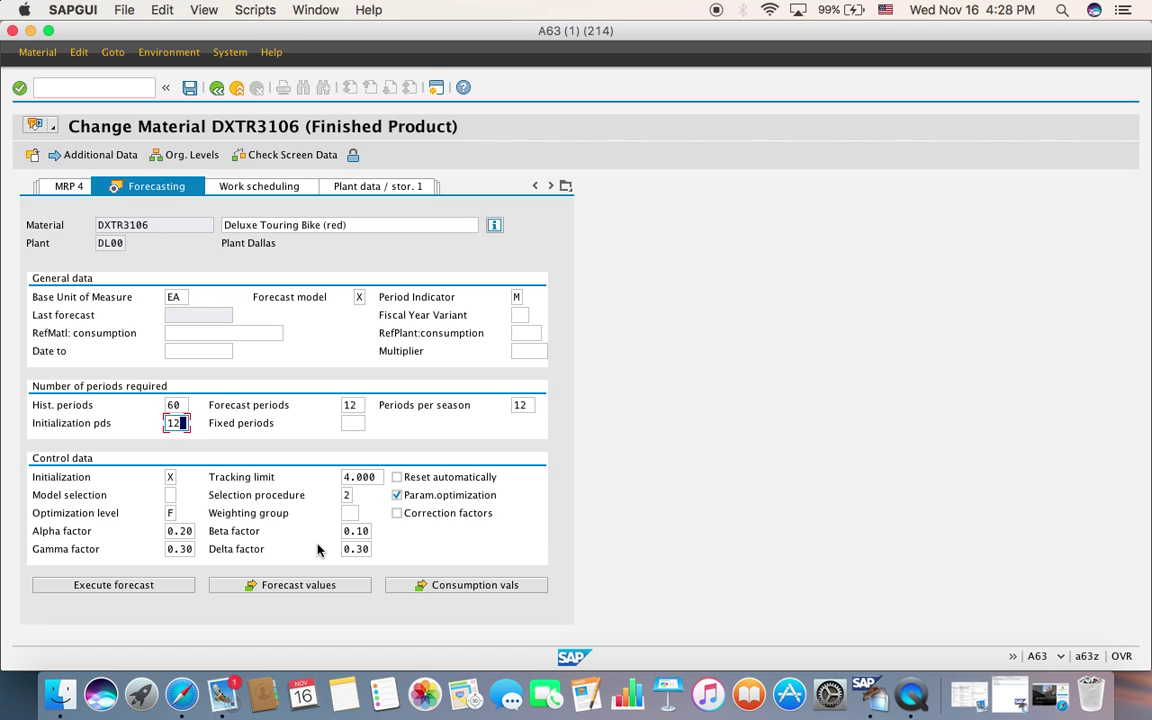
left_click(181, 514)
left_click(184, 515)
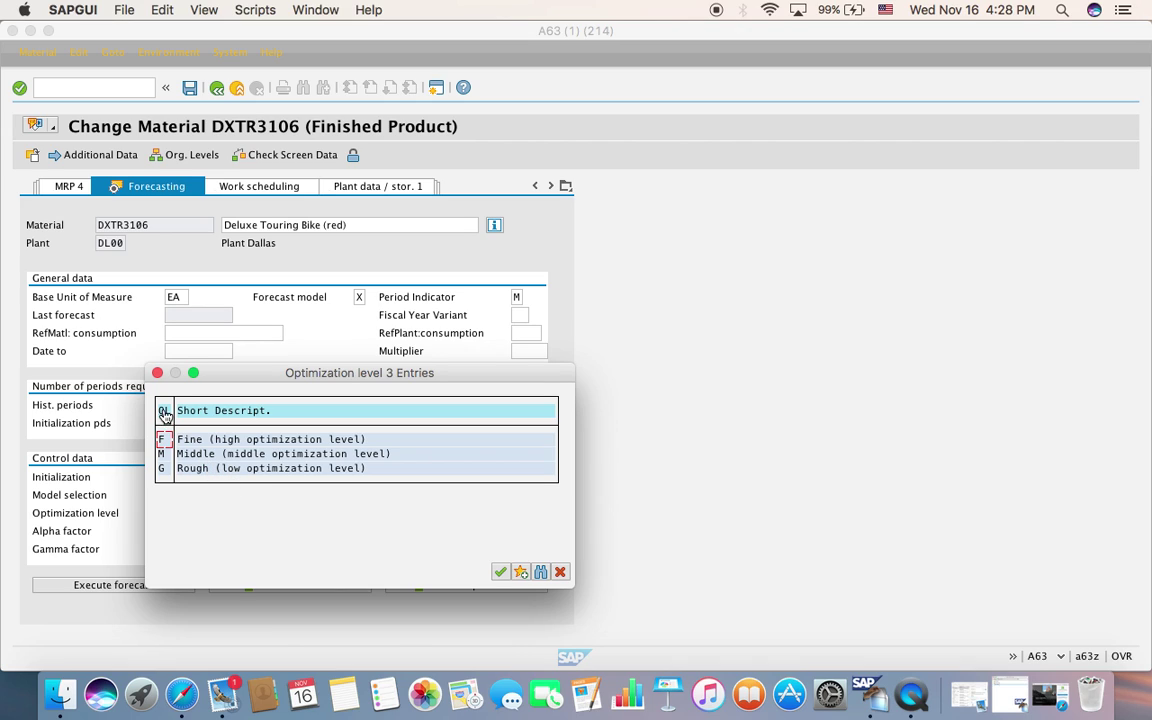
left_click(157, 373)
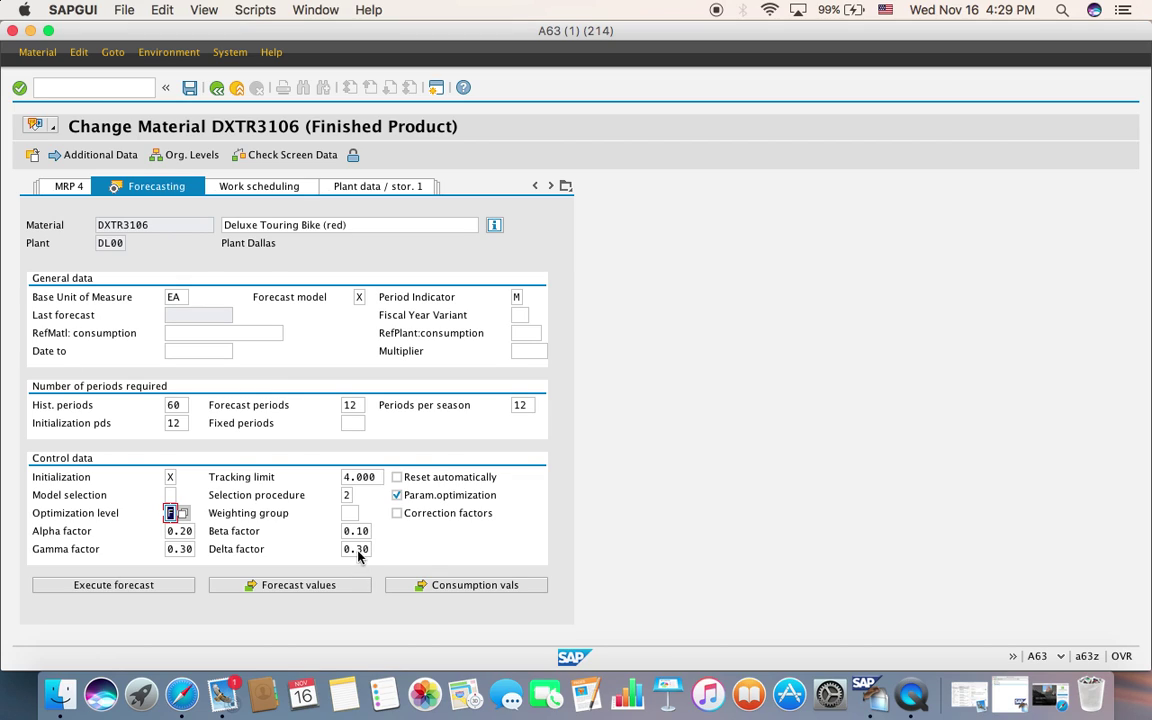
left_click(190, 92)
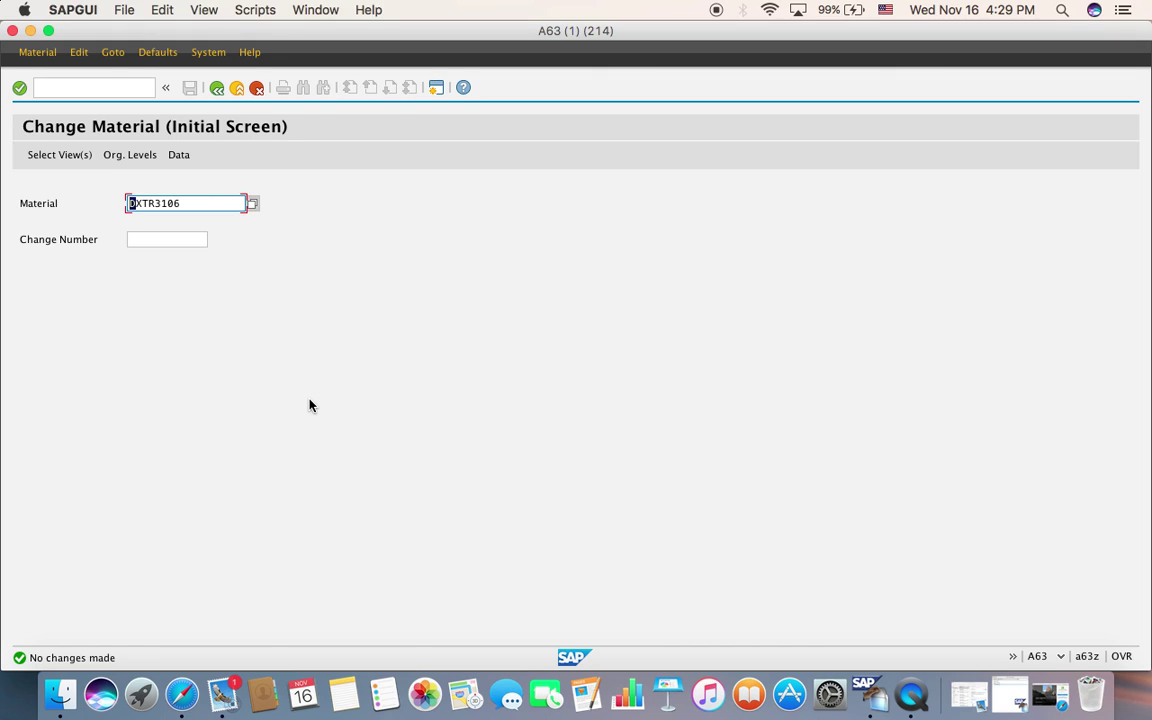
Open the material search by material type and restrict it to FERT (Finished Product).
left_click(252, 203)
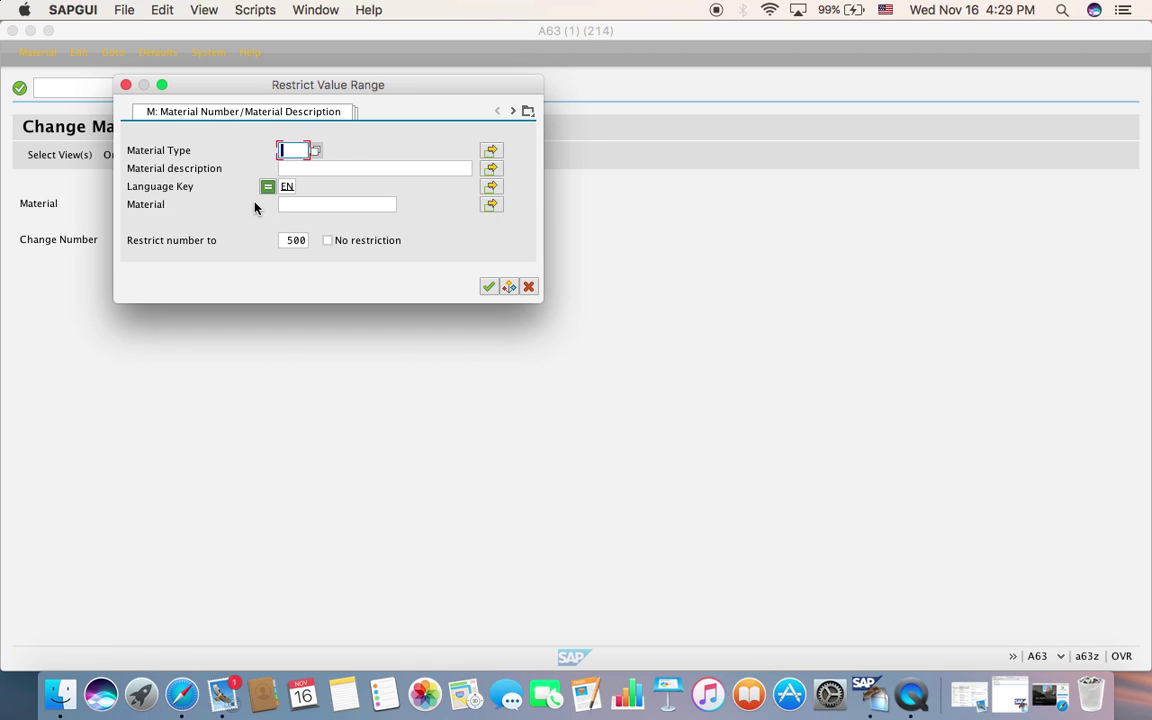
left_click(527, 111)
left_click(603, 344)
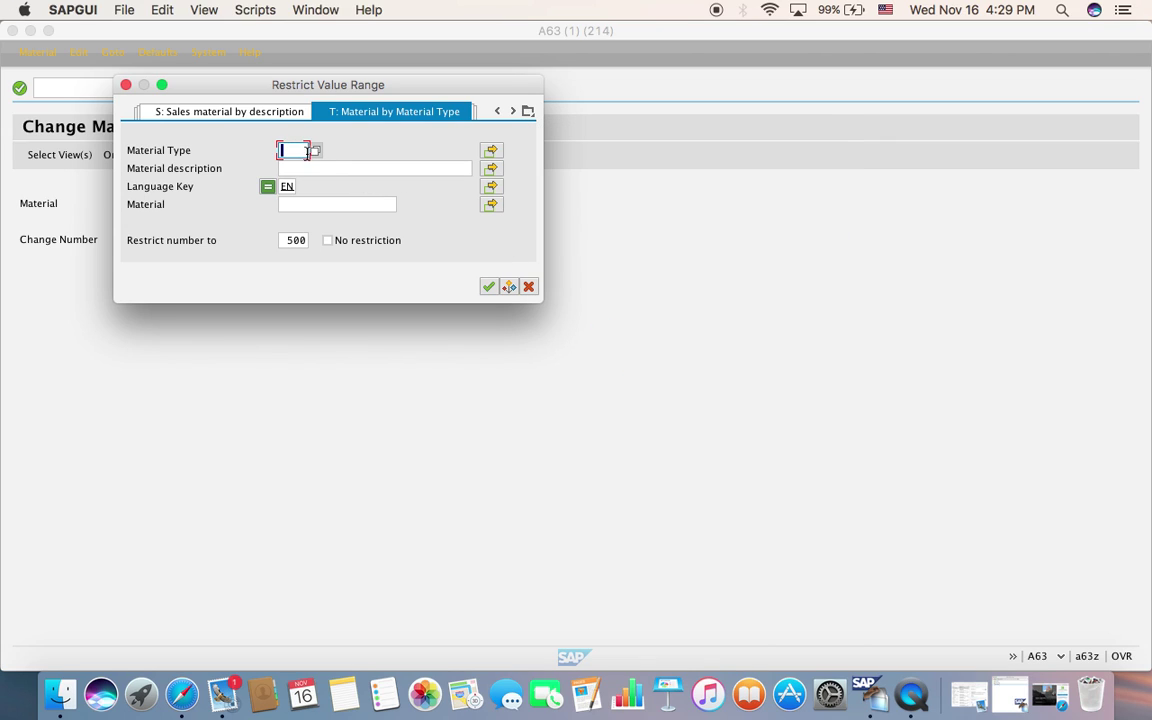
left_click(315, 151)
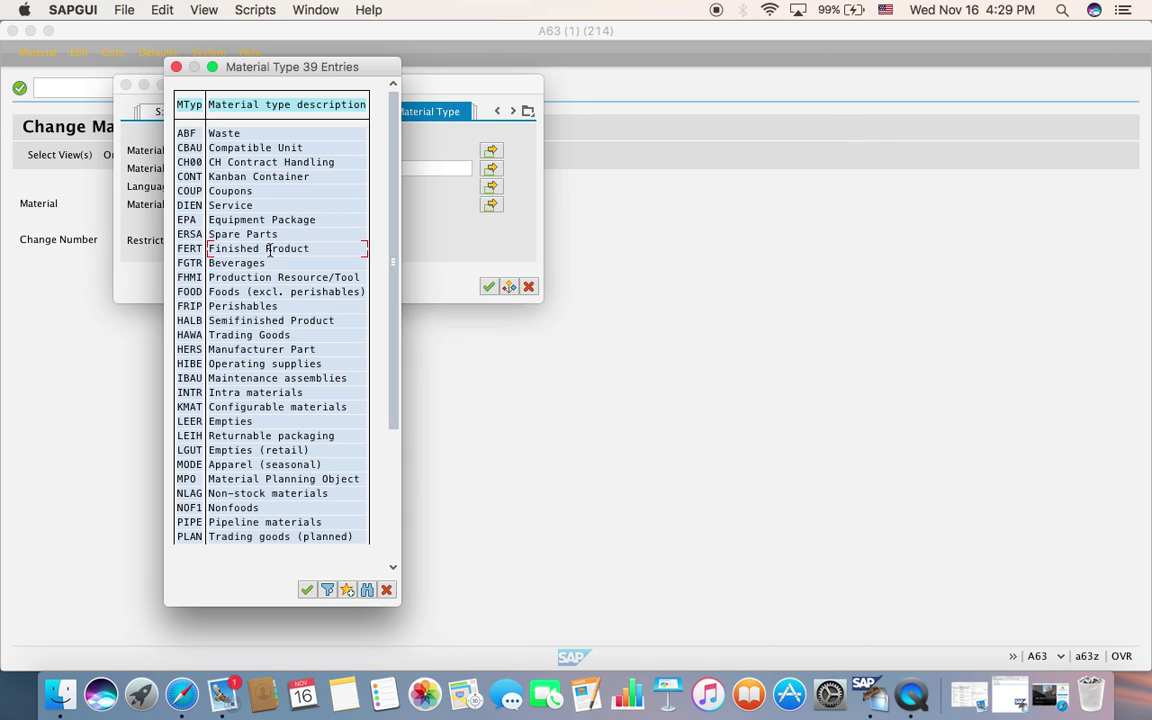
double_click(247, 248)
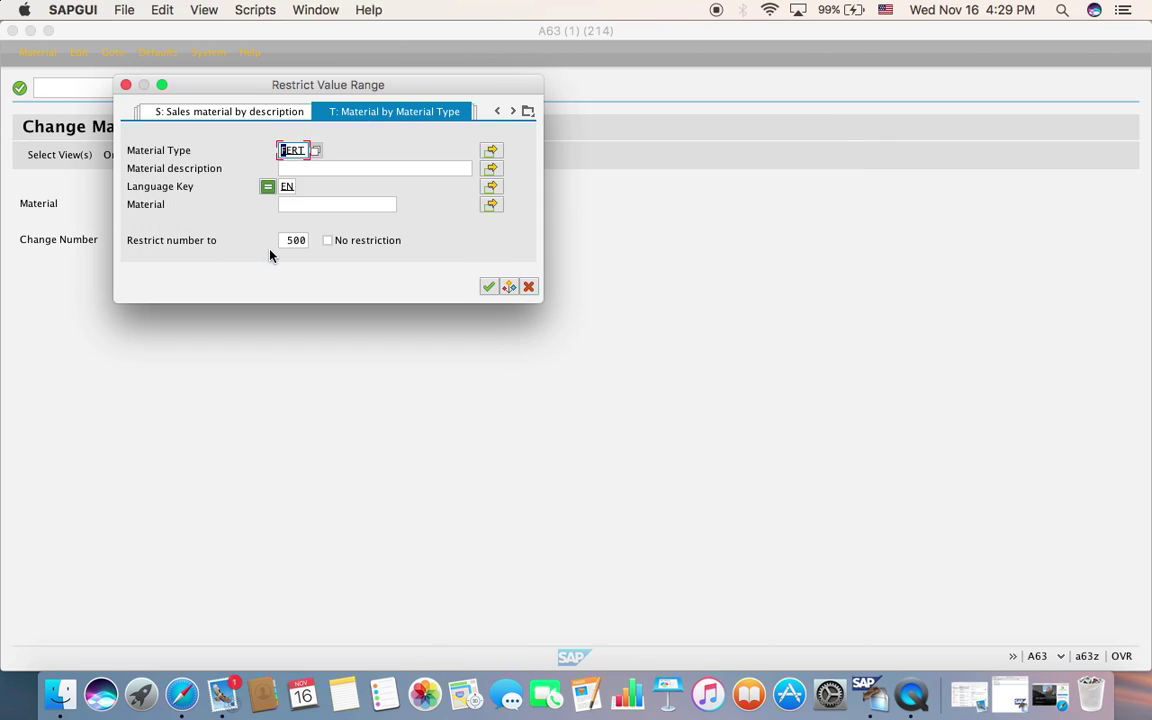
Search for materials matching *06 and choose DXTR2106, the Deluxe Touring Bike (silver).
left_click(317, 203)
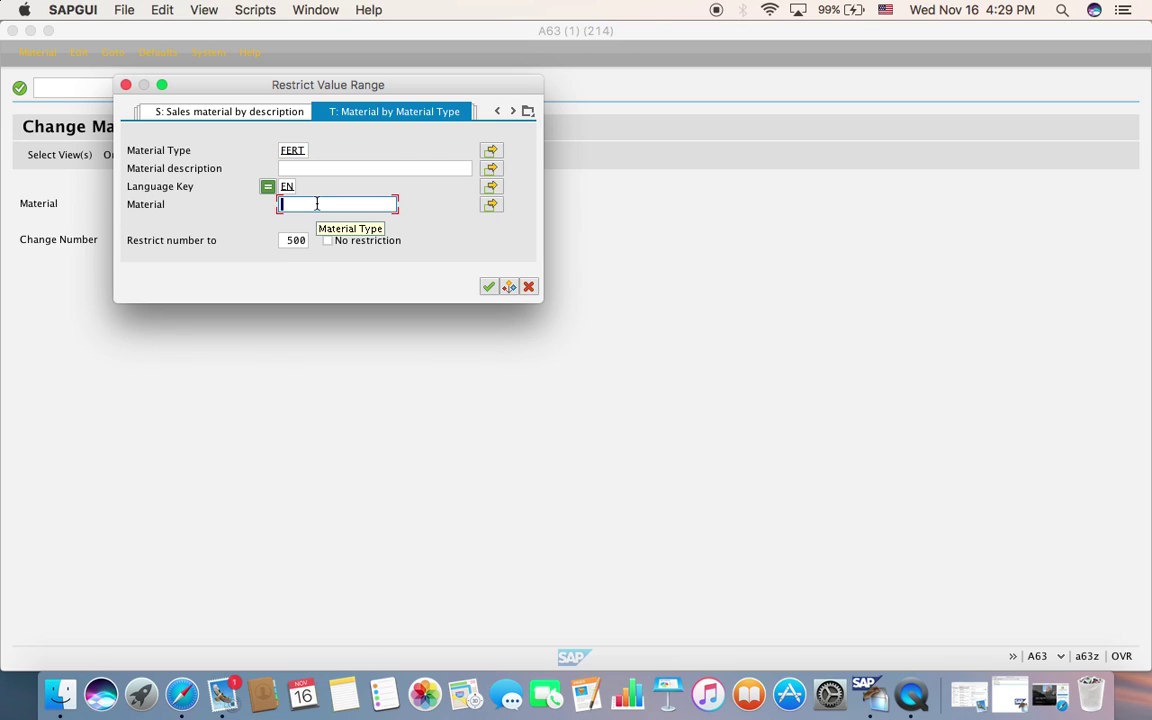
type("*")
type("06")
left_click(488, 286)
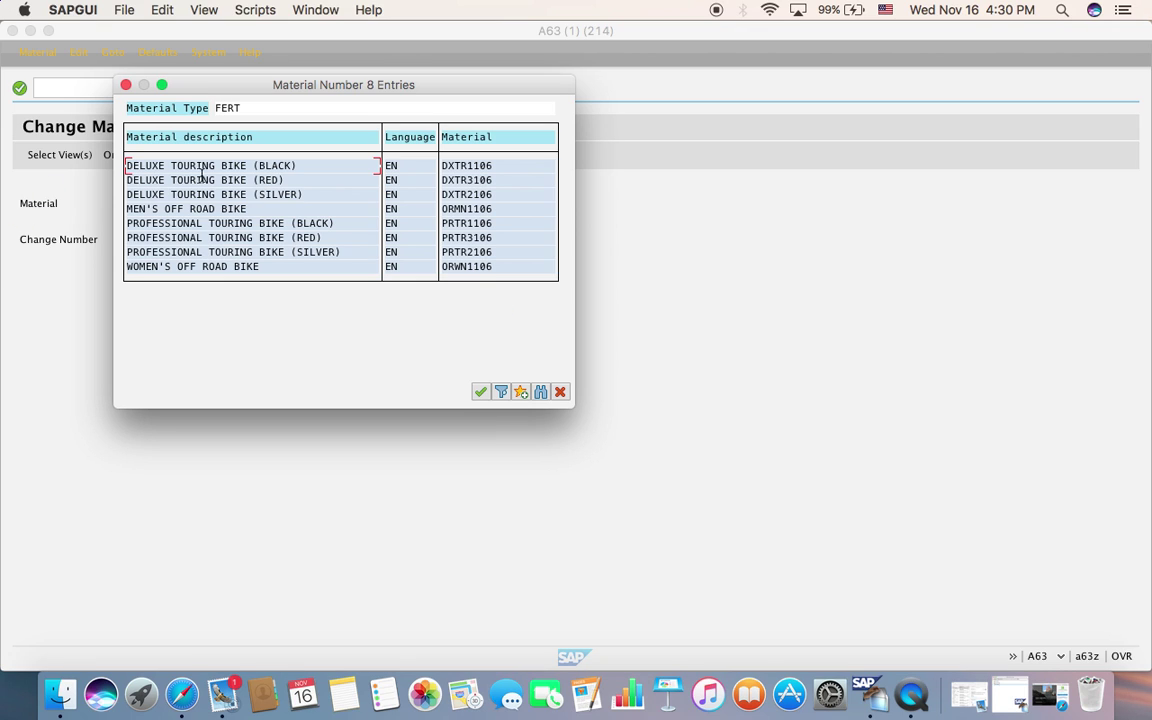
left_click(270, 180)
double_click(289, 196)
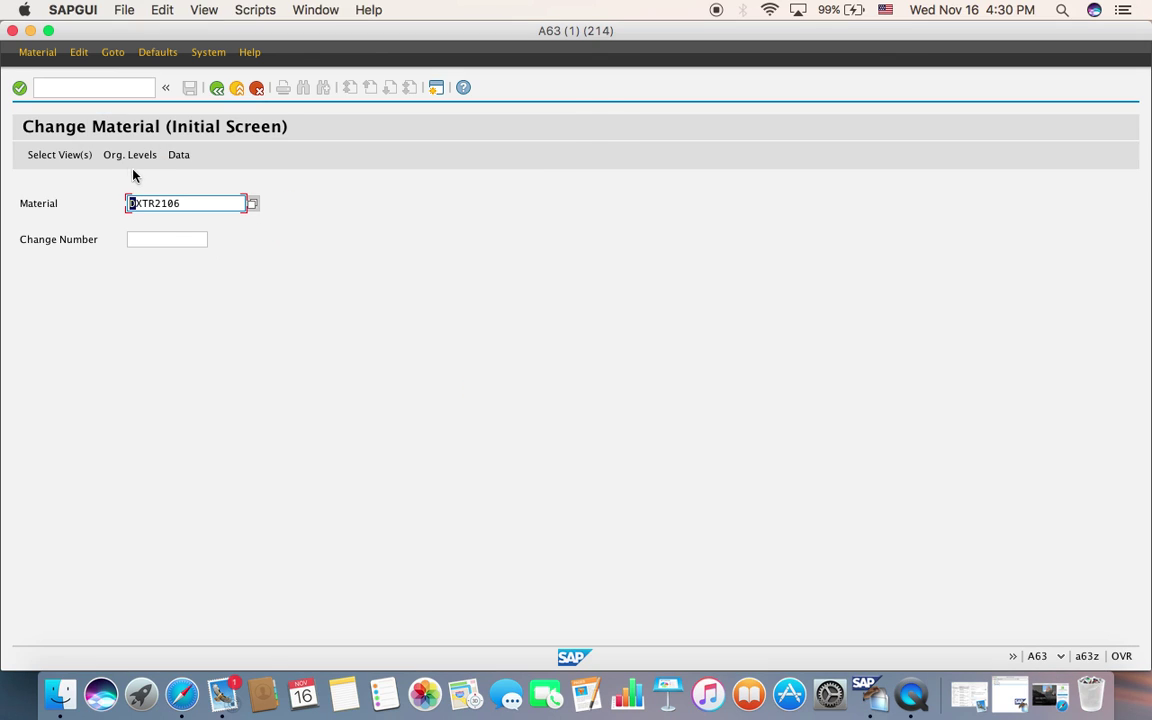
Select the MRP 3 and Forecasting views for material DXTR2106.
left_click(20, 89)
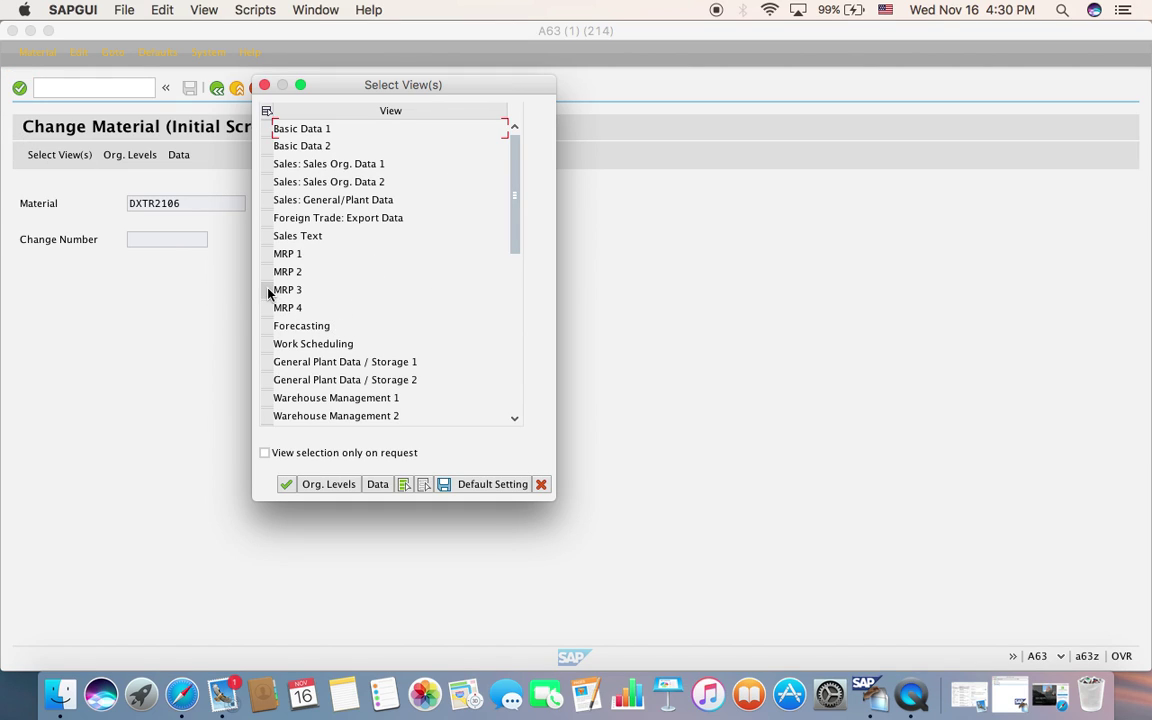
left_click(267, 290)
left_click(267, 326)
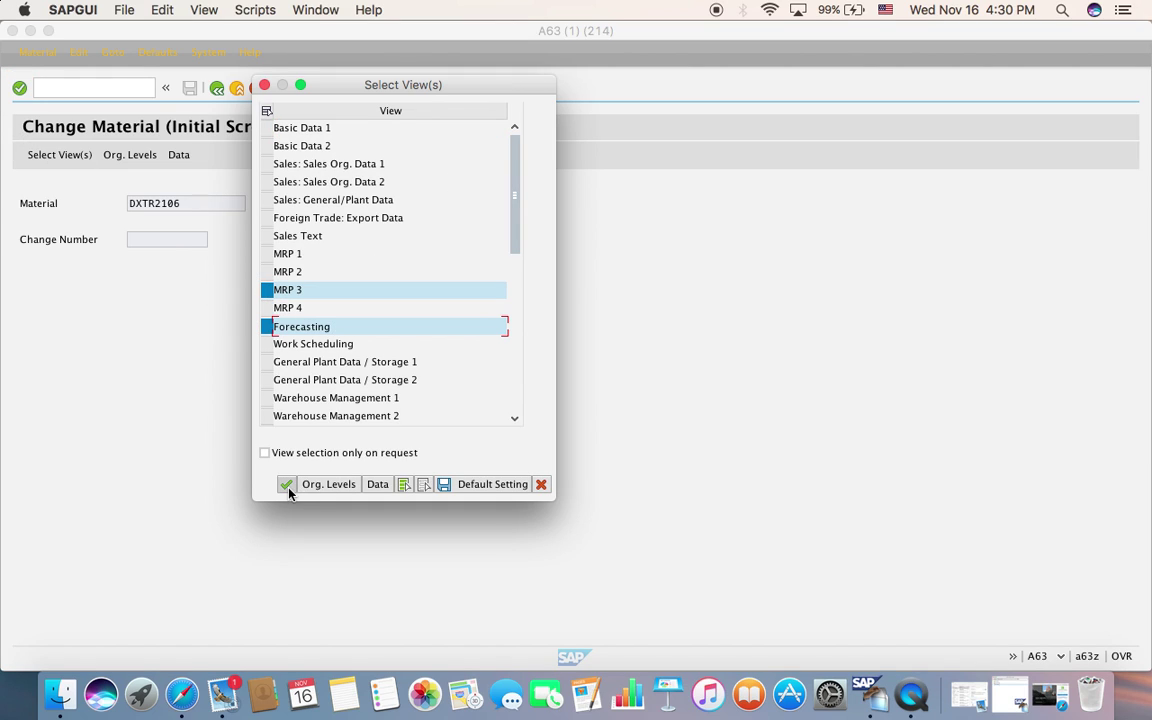
left_click(287, 486)
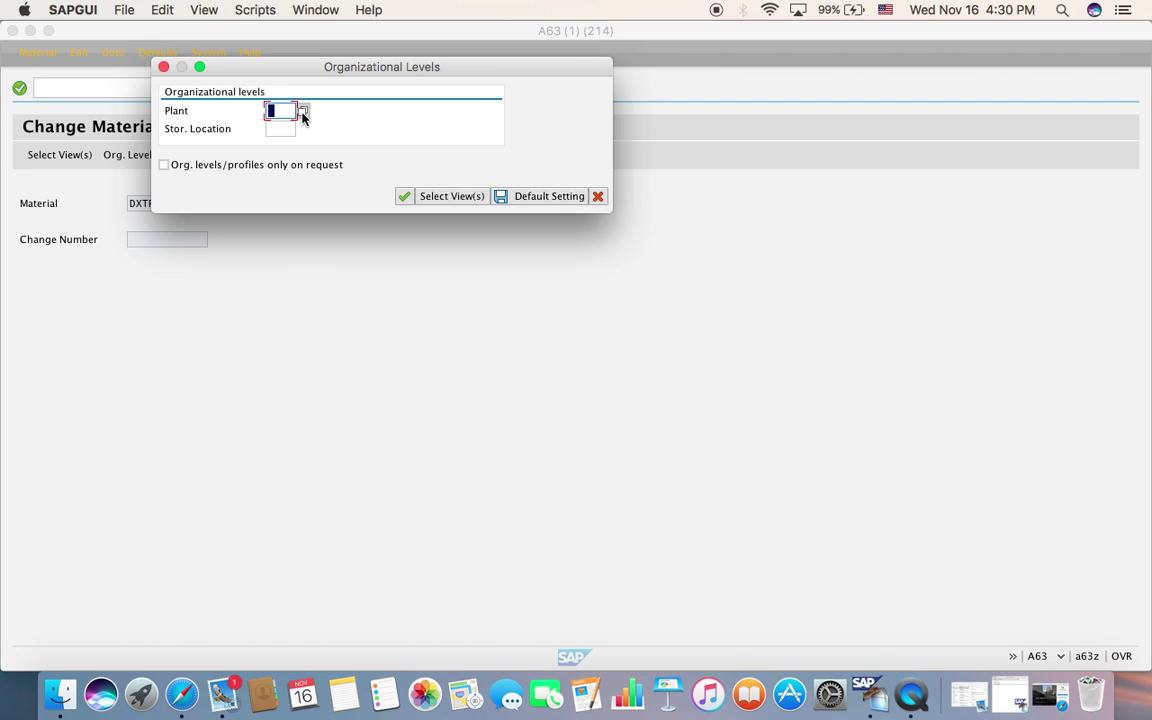
Set the organizational levels to plant DL00 and storage location FG00, check the MRP 3 planning data, and save the material.
left_click(303, 113)
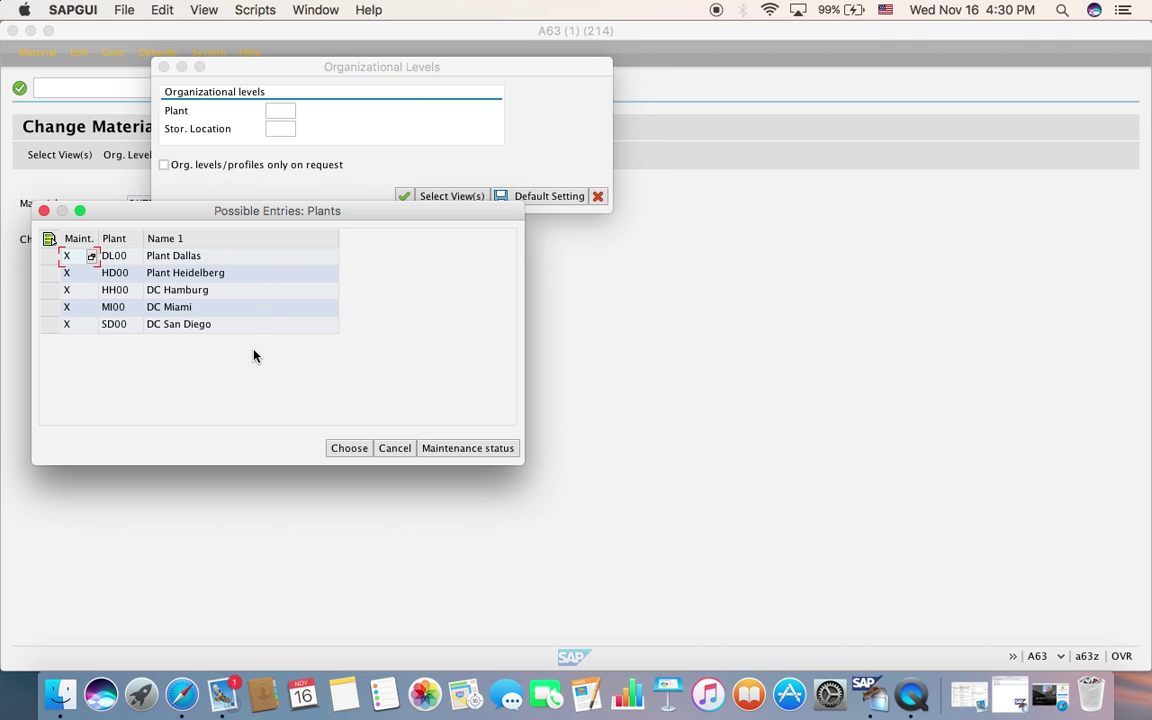
left_click(171, 257)
left_click(171, 257)
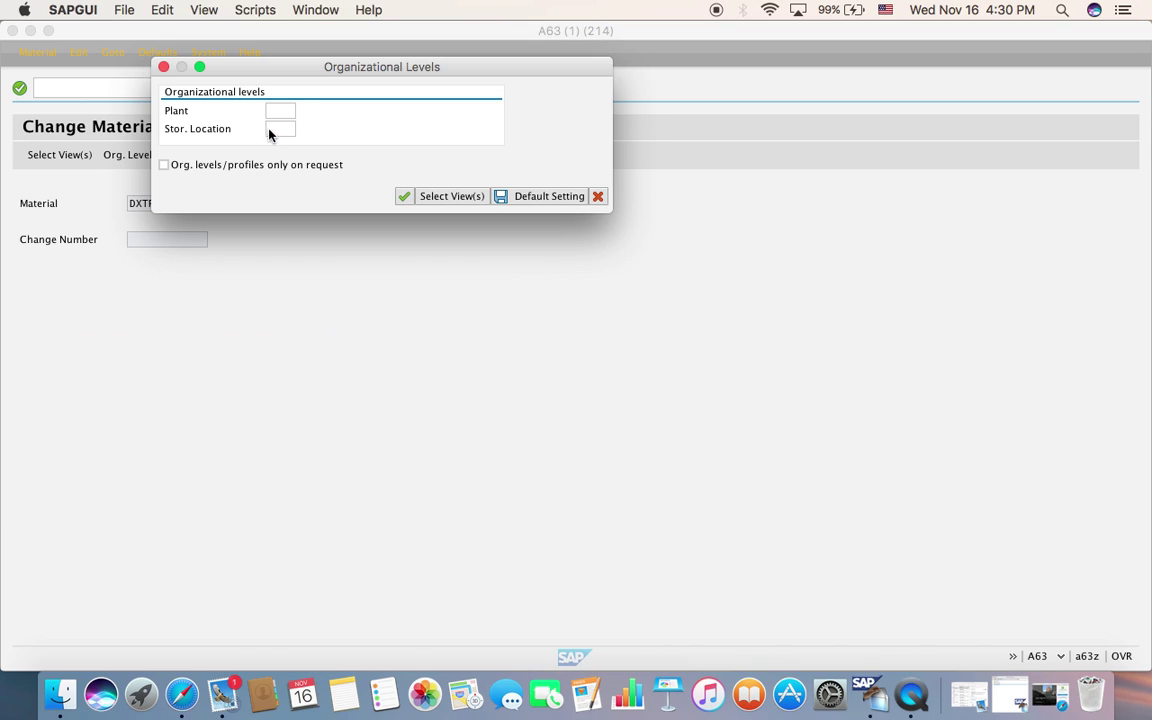
left_click(278, 128)
left_click(304, 129)
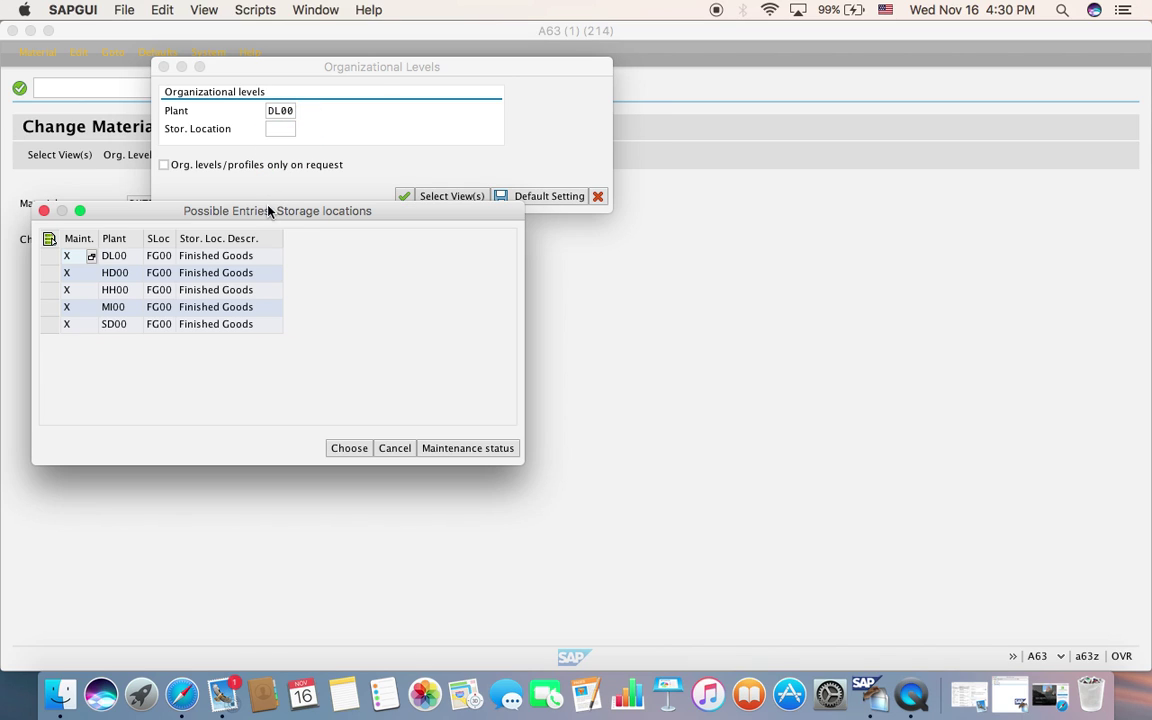
double_click(172, 258)
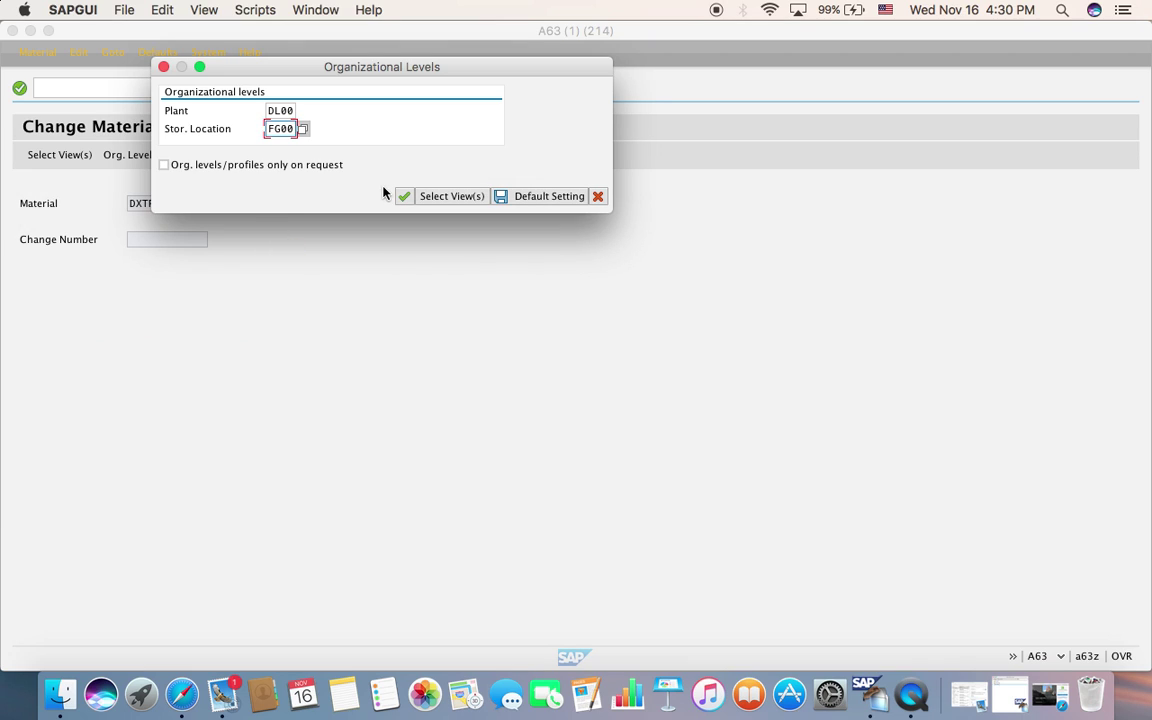
left_click(404, 196)
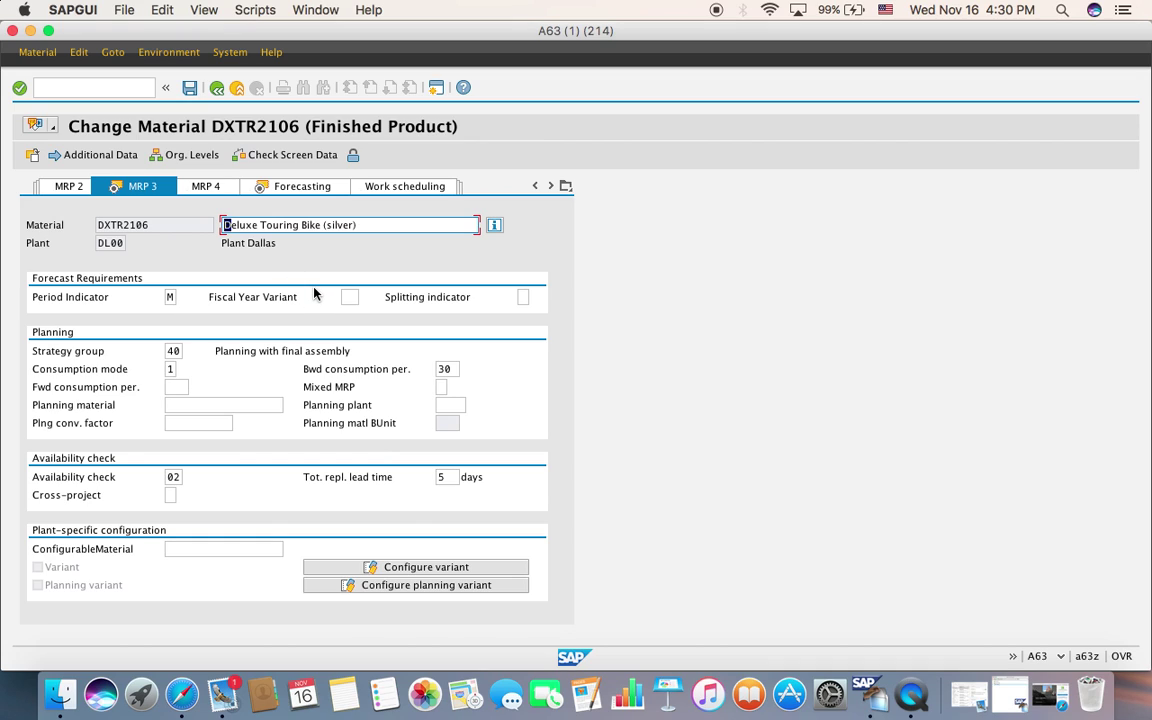
left_click(189, 88)
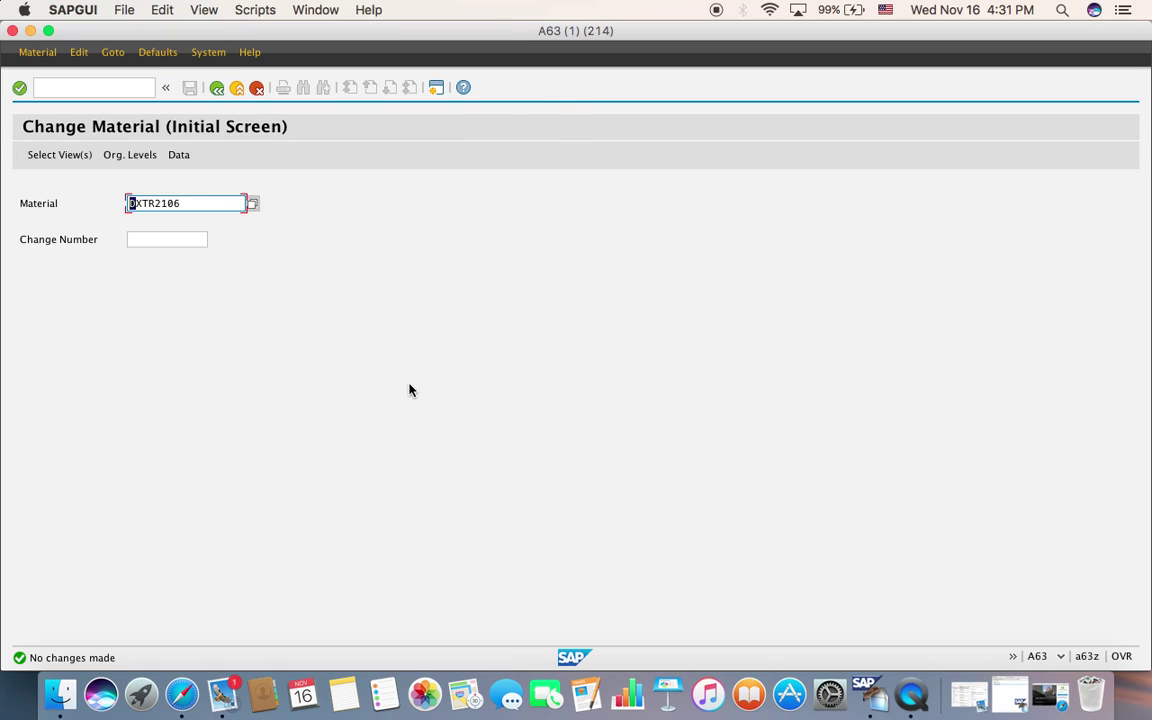
Start changing DXTR2106 again with the MRP 3 and Forecasting views selected.
left_click(22, 90)
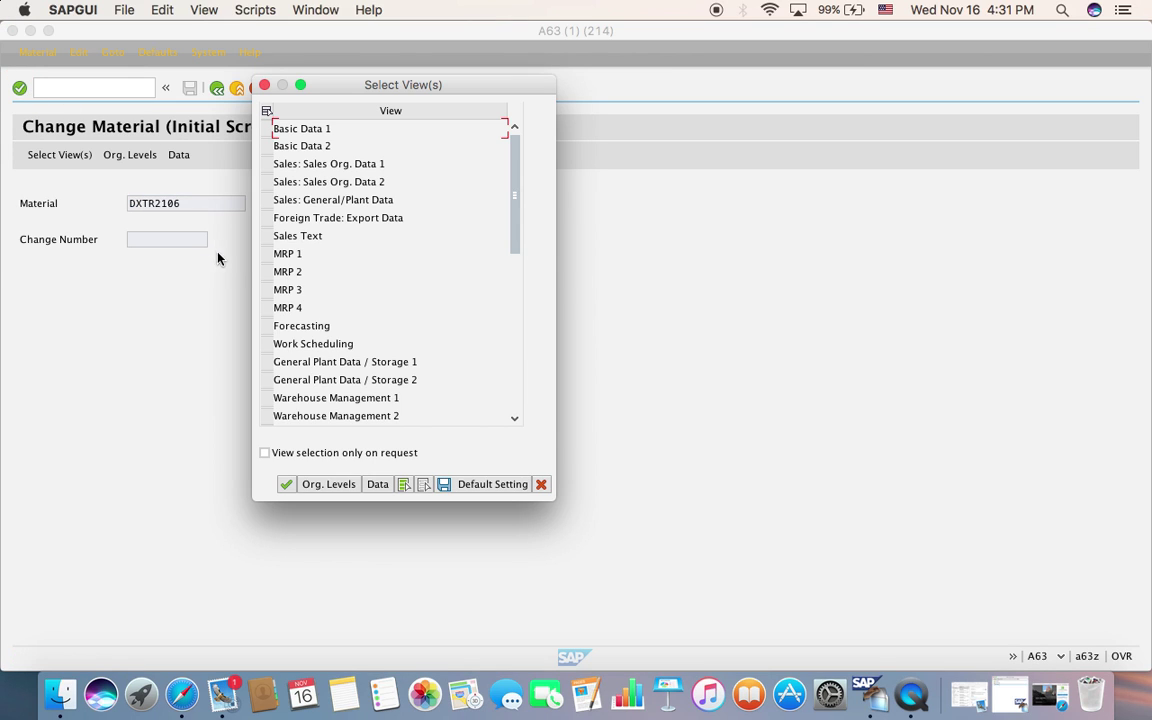
left_click(267, 290)
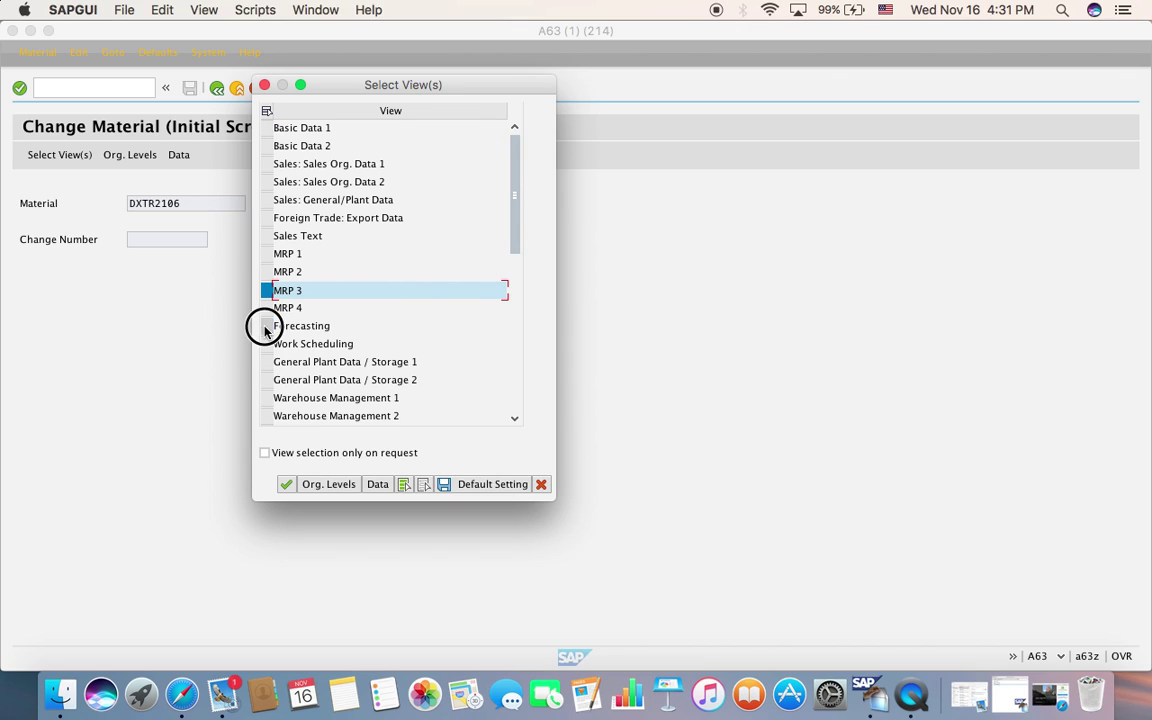
left_click(265, 326)
left_click(296, 483)
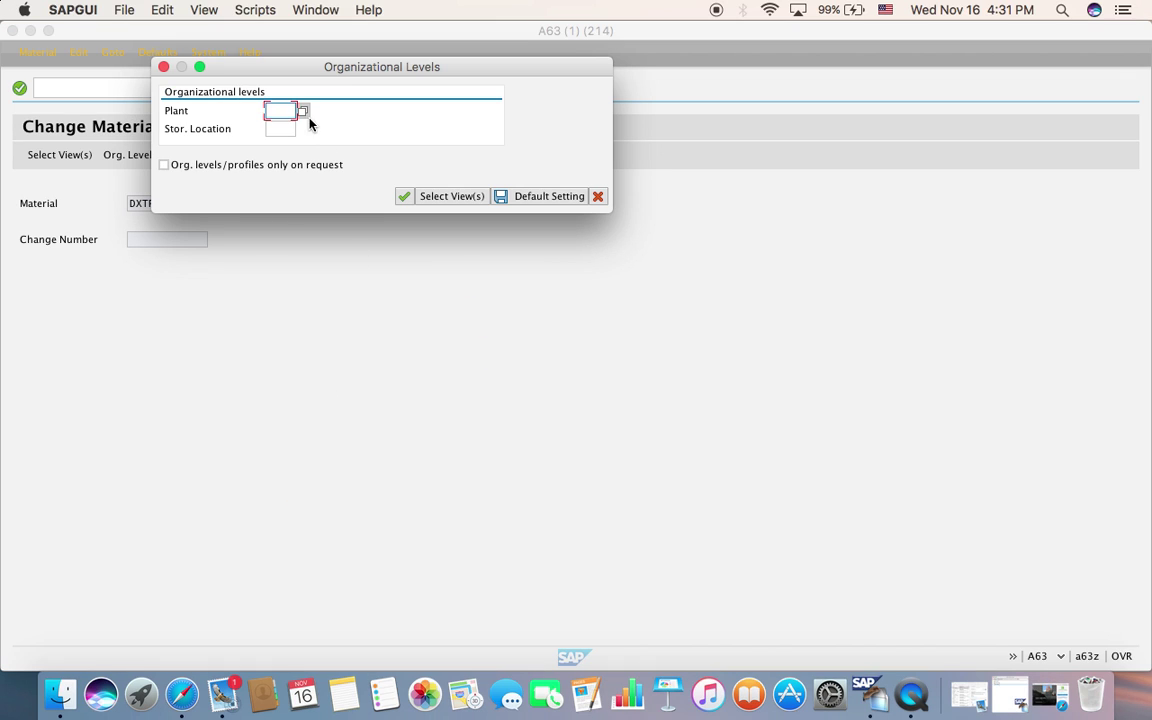
Set the organizational levels to plant DL00 (Plant Dallas) and storage location FG00, and open the material's MRP 3 view.
left_click(303, 111)
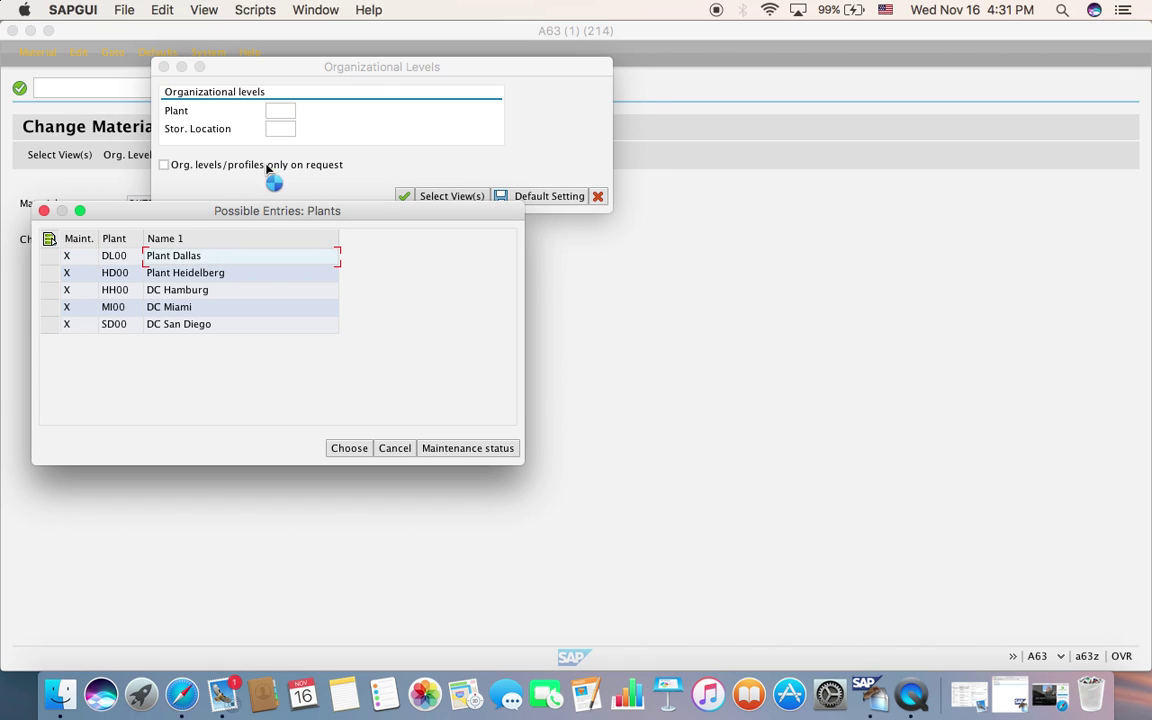
left_click(280, 129)
left_click(300, 130)
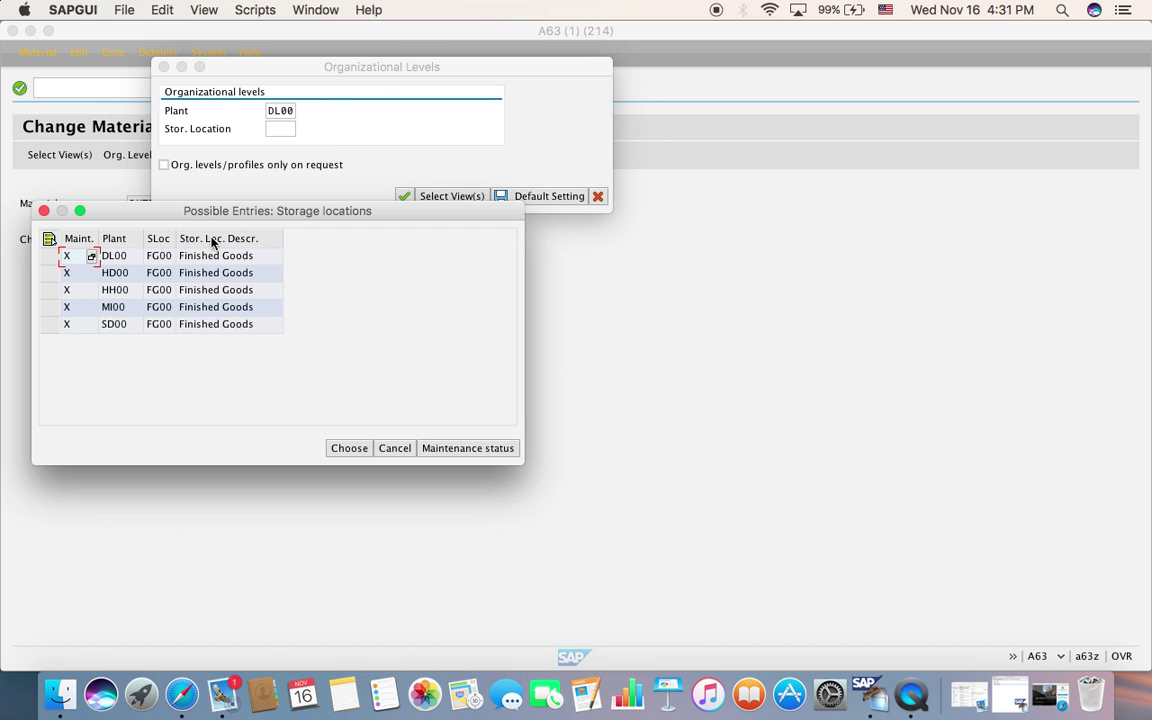
double_click(160, 256)
left_click(420, 196)
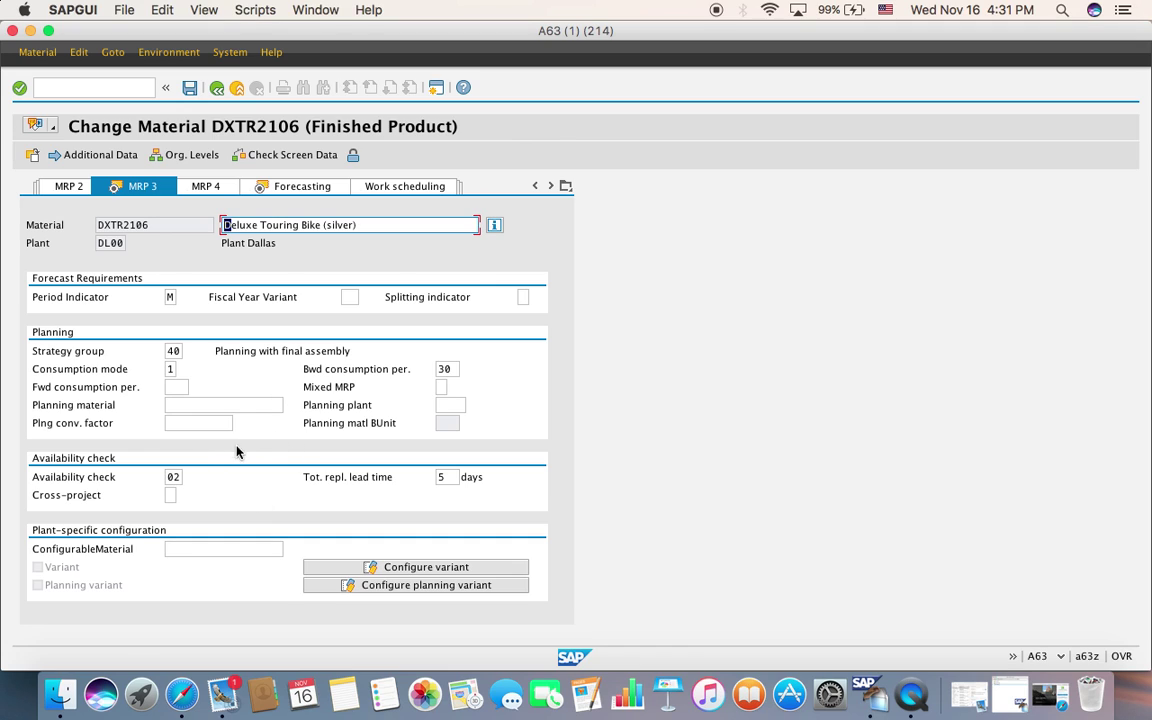
Review the Forecasting view of DXTR2106, save the material and exit to the SAP Easy Access screen.
left_click(20, 88)
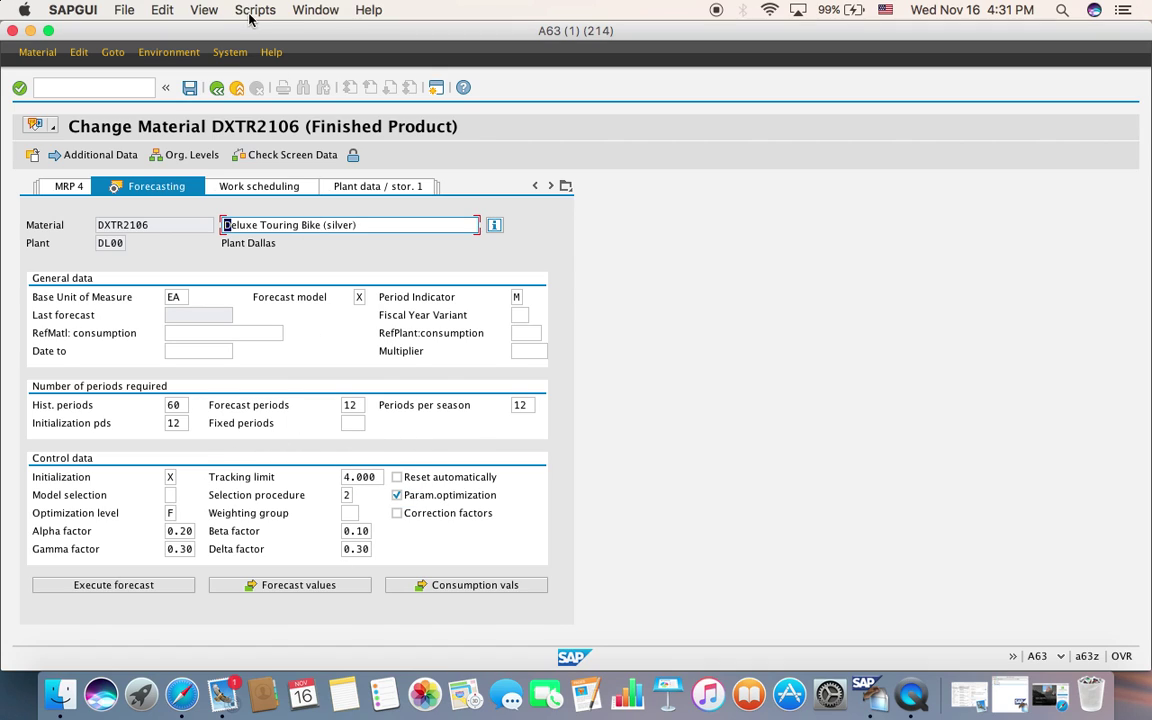
left_click(189, 88)
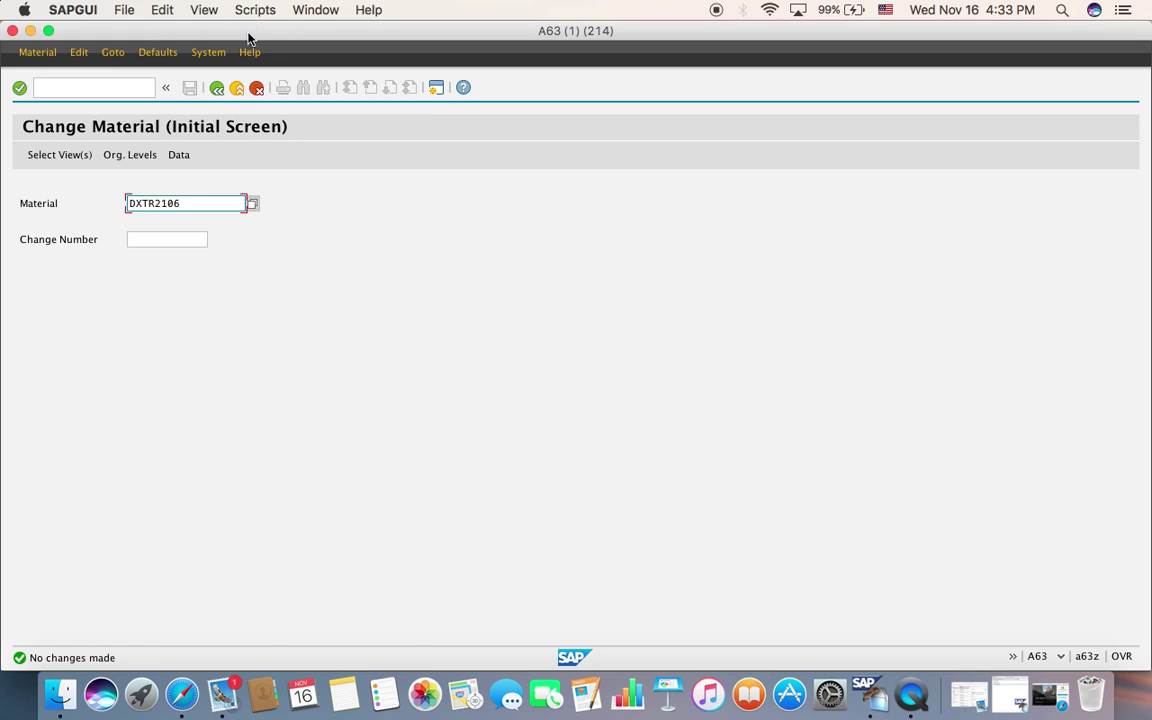
left_click(236, 88)
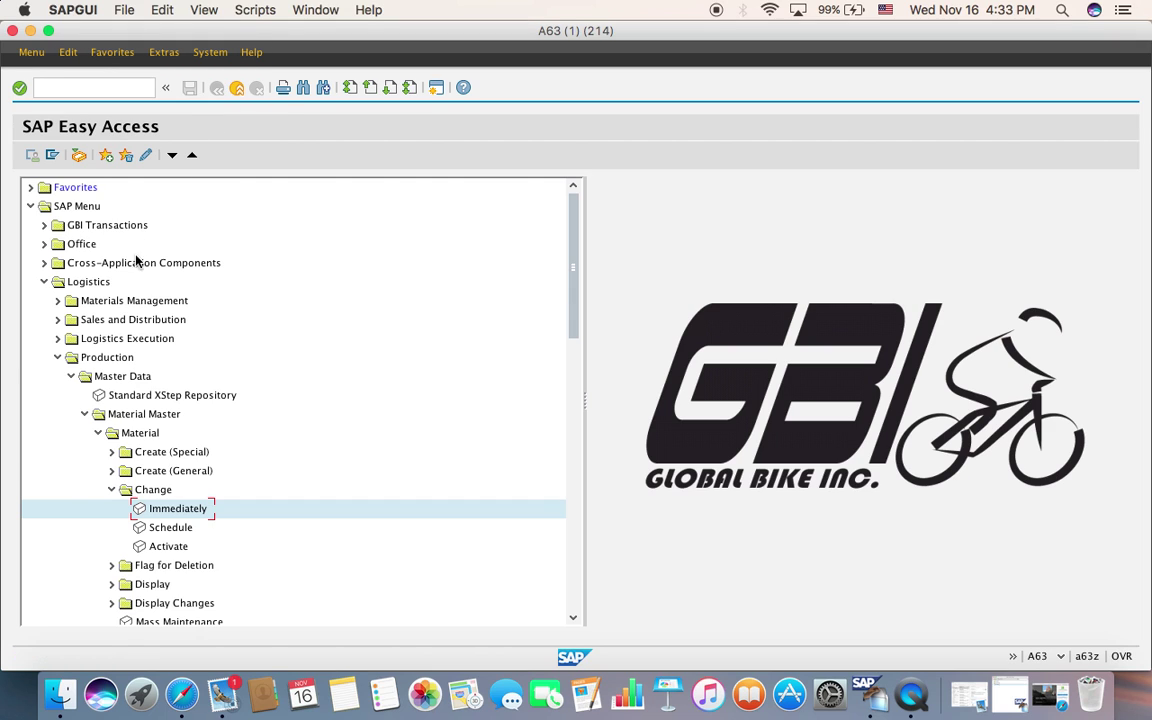
Open the change transaction for standard routings under Logistics, Production, Master Data, Routings.
double_click(96, 286)
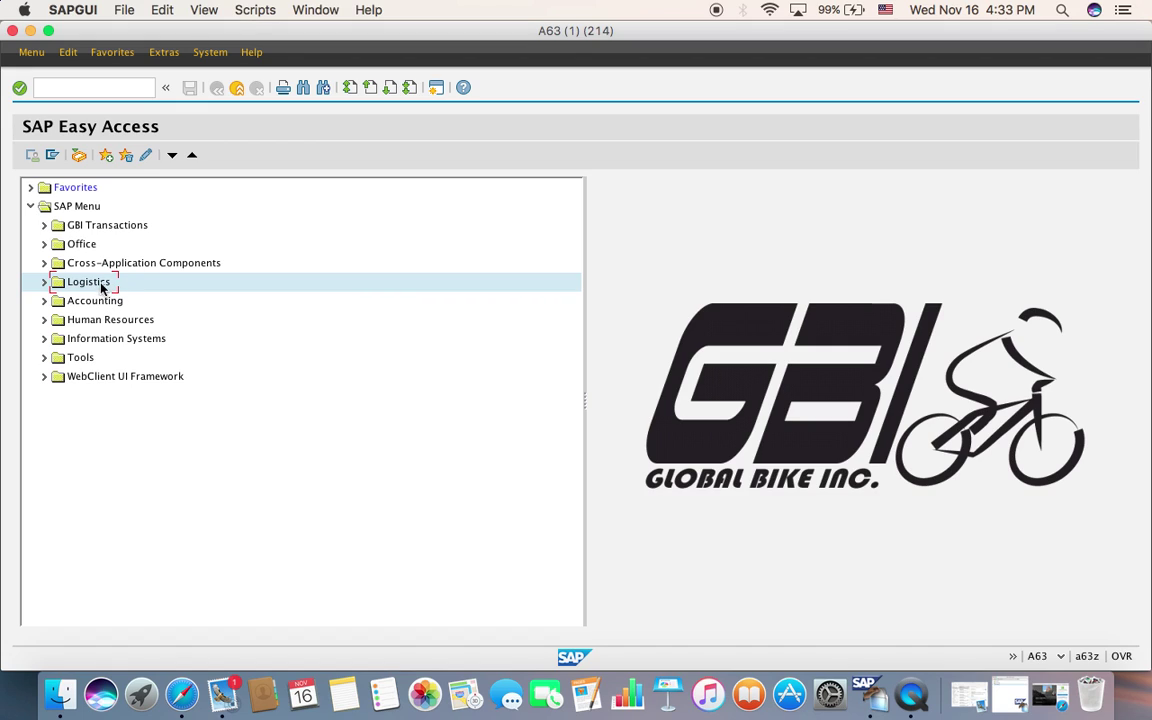
double_click(108, 285)
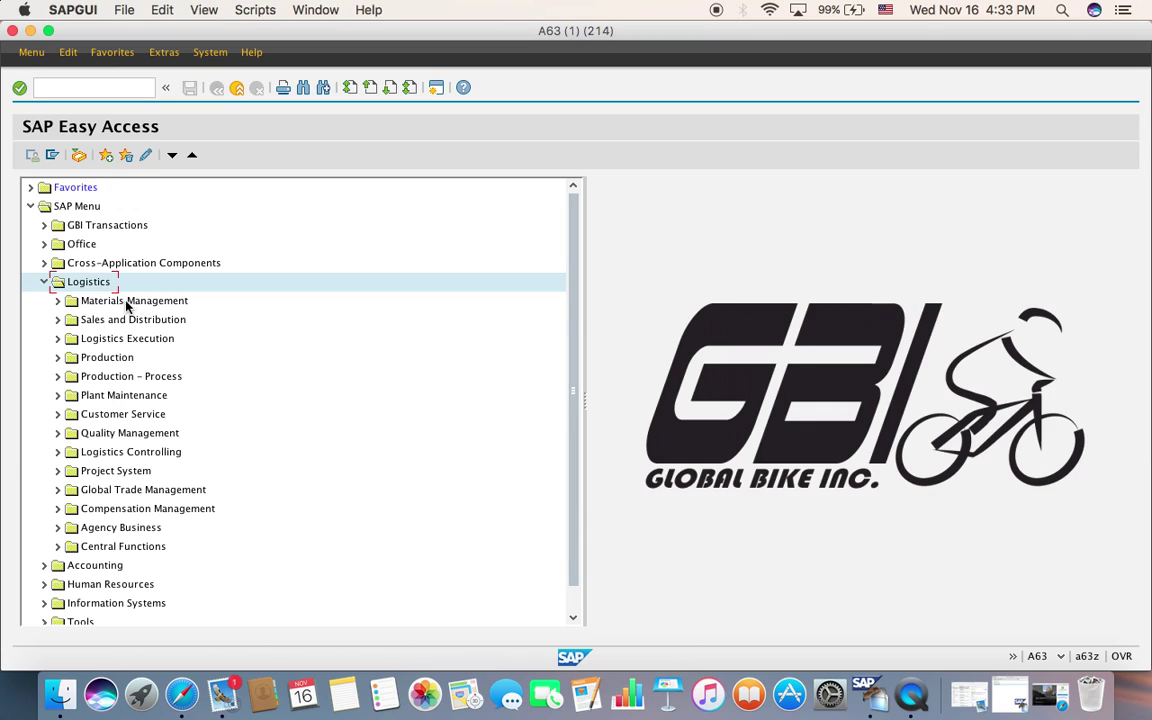
left_click(115, 359)
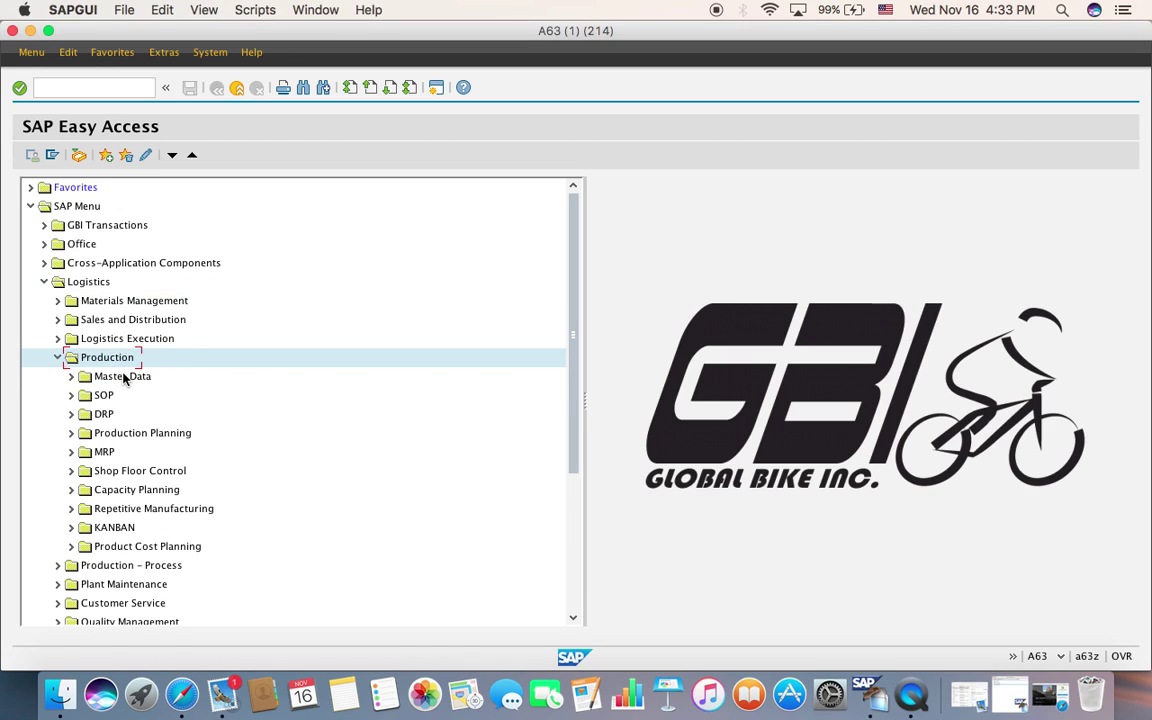
left_click(125, 378)
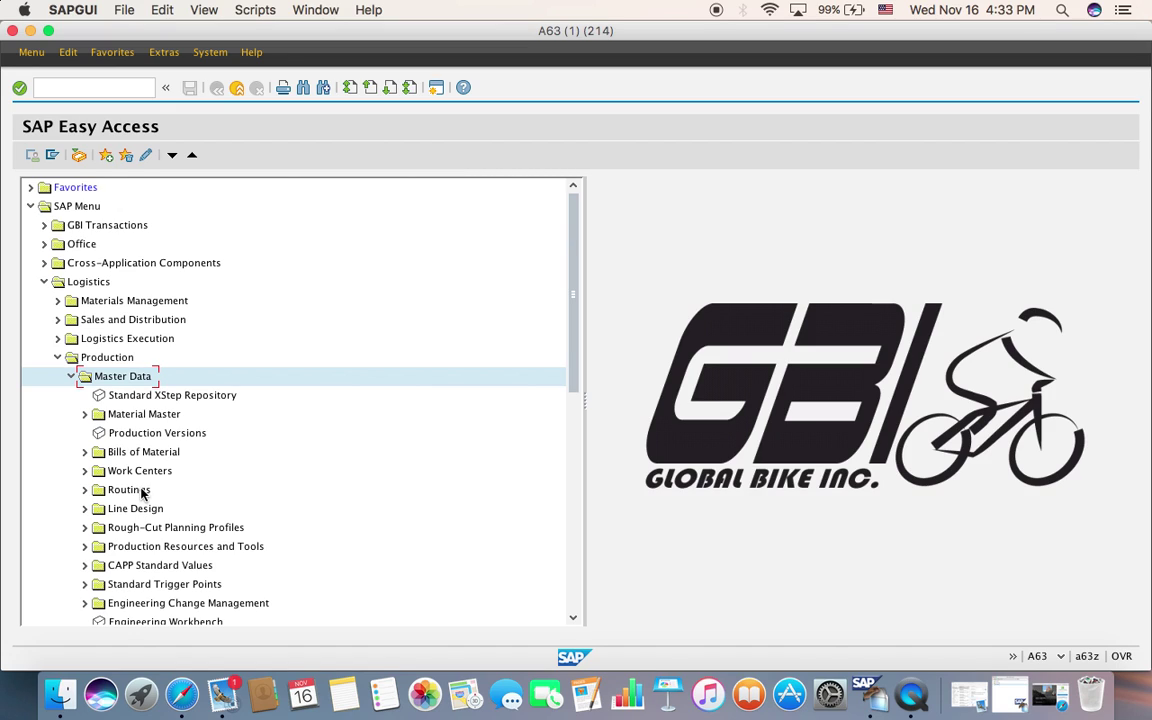
left_click(140, 491)
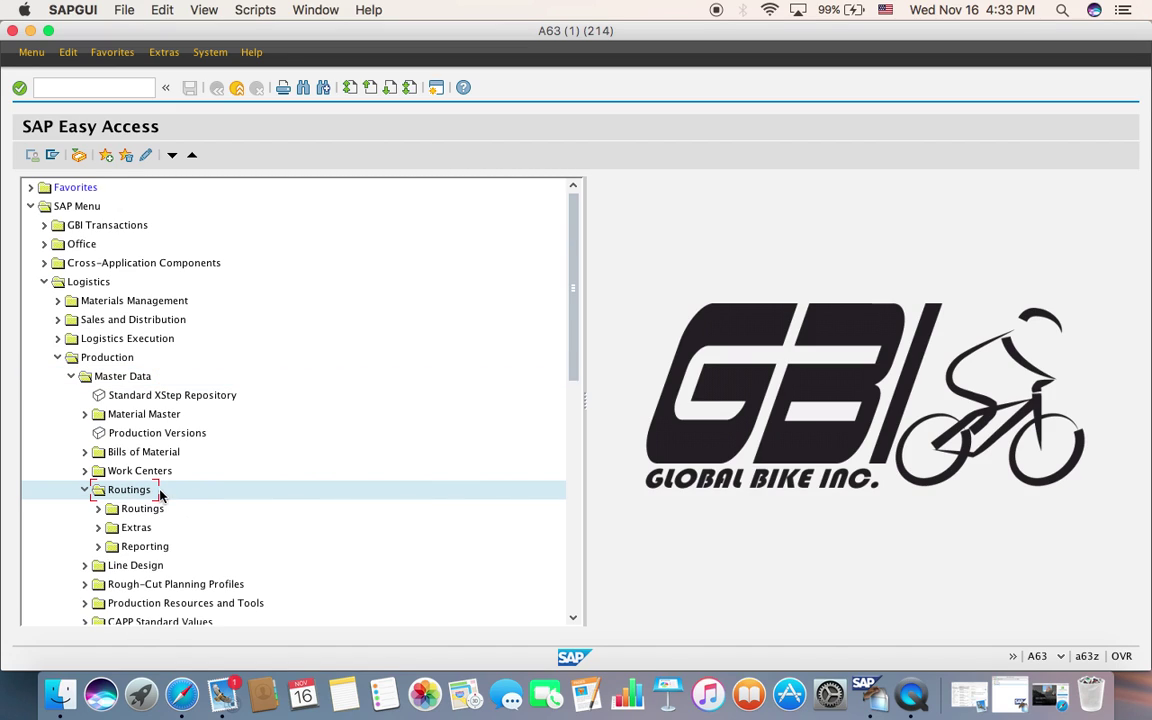
left_click(141, 508)
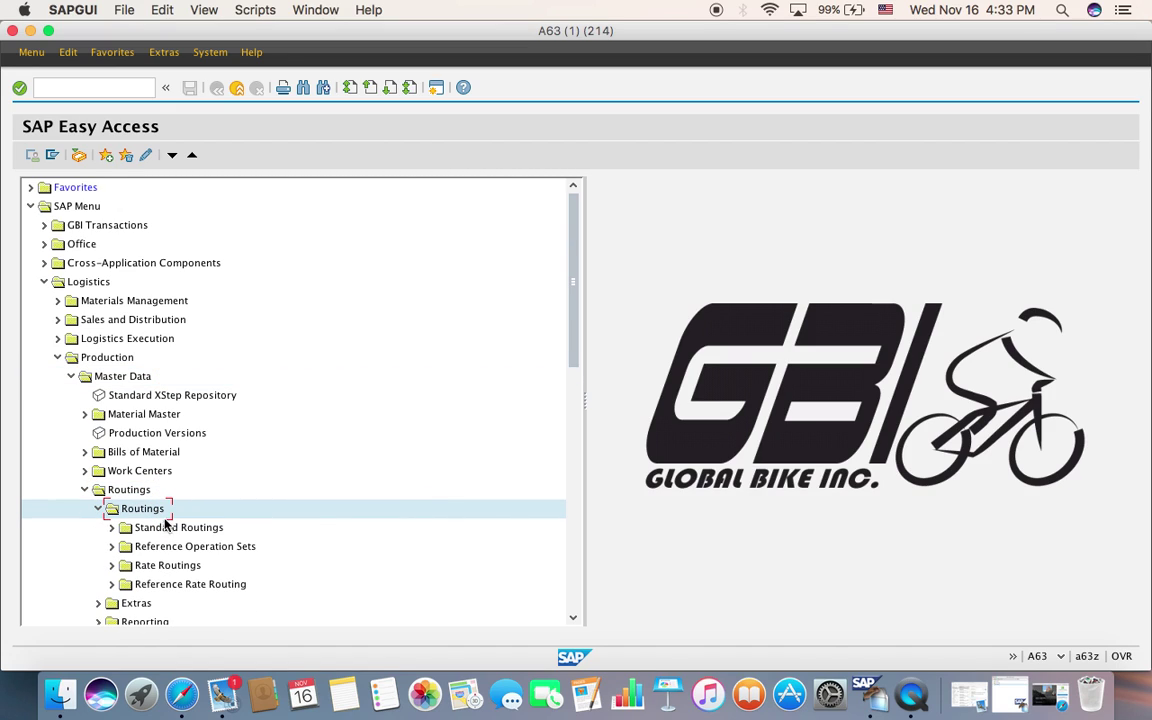
left_click(178, 530)
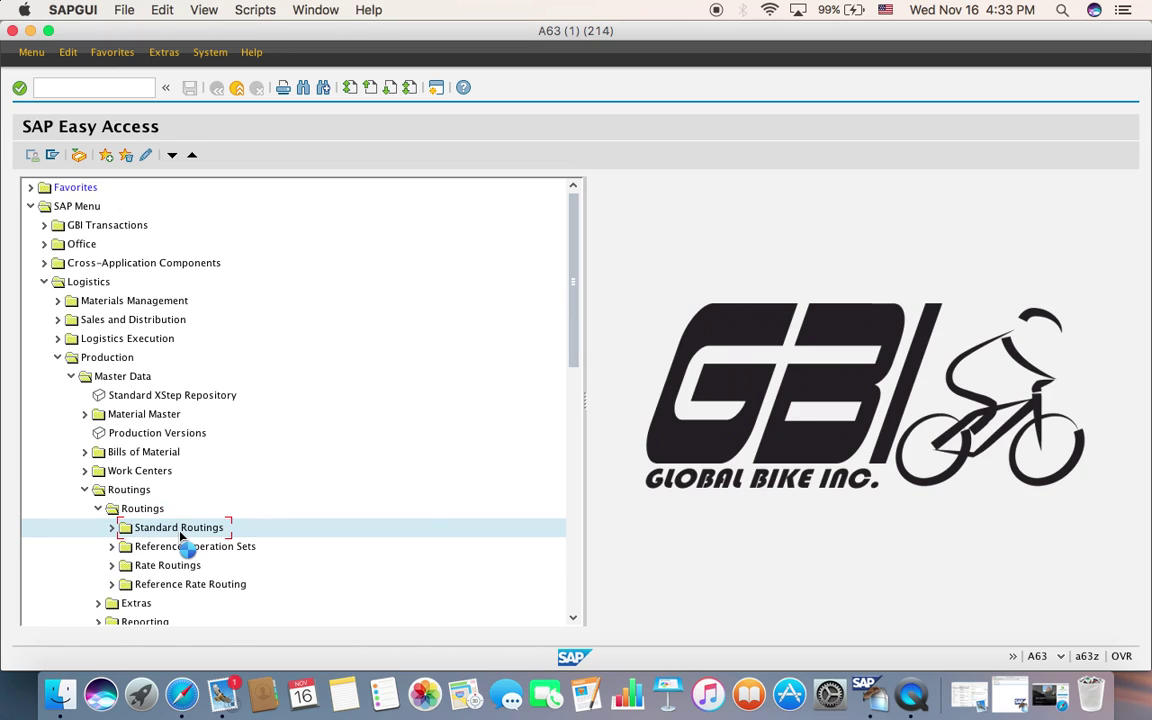
double_click(180, 567)
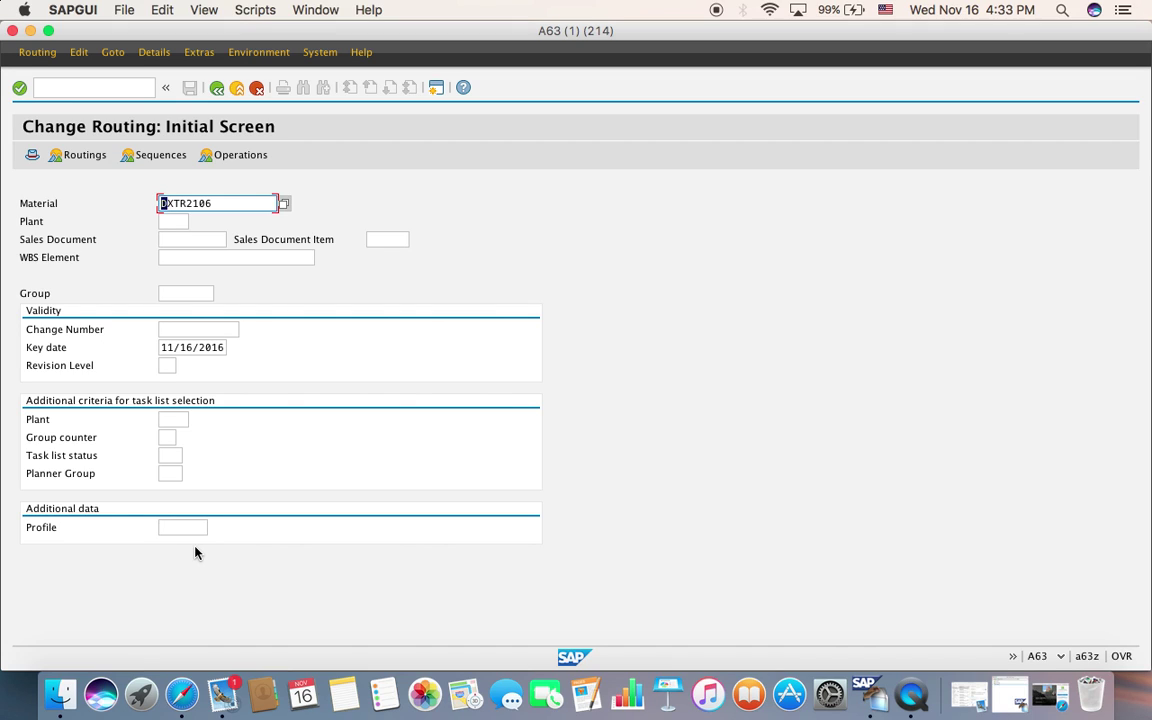
Search finished products (material type FERT) with material number *106 and choose the red deluxe touring bike DXTR3106 for the routing change.
left_click(284, 203)
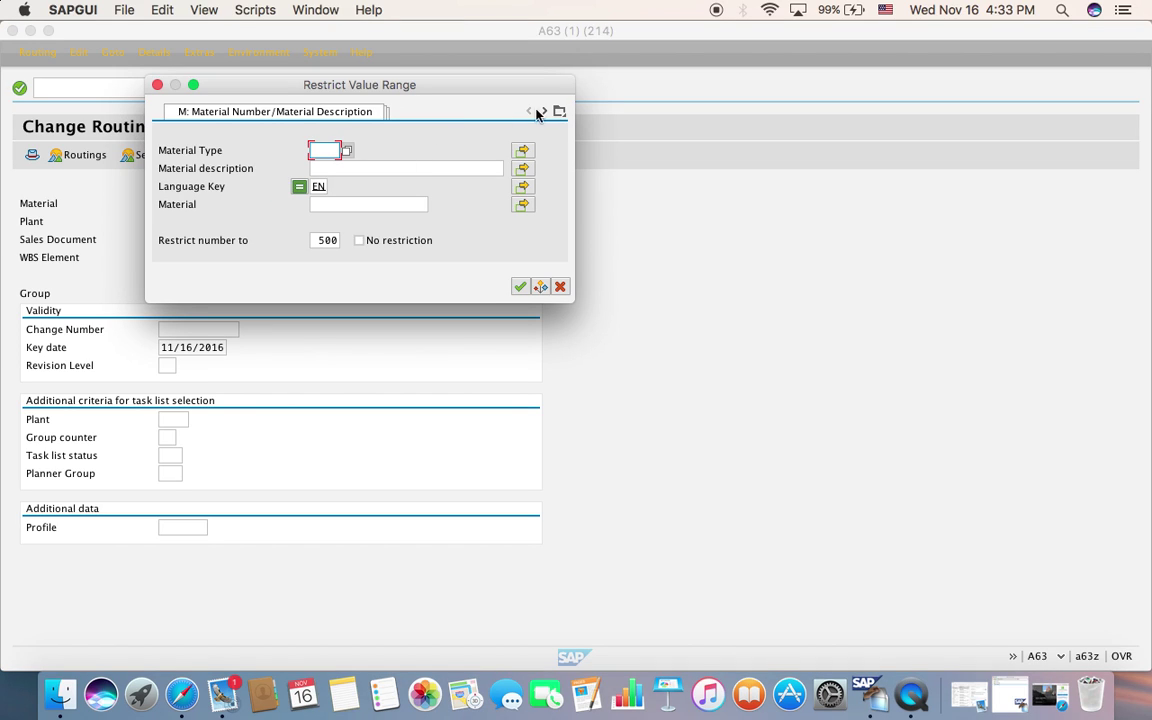
left_click(559, 111)
left_click(598, 371)
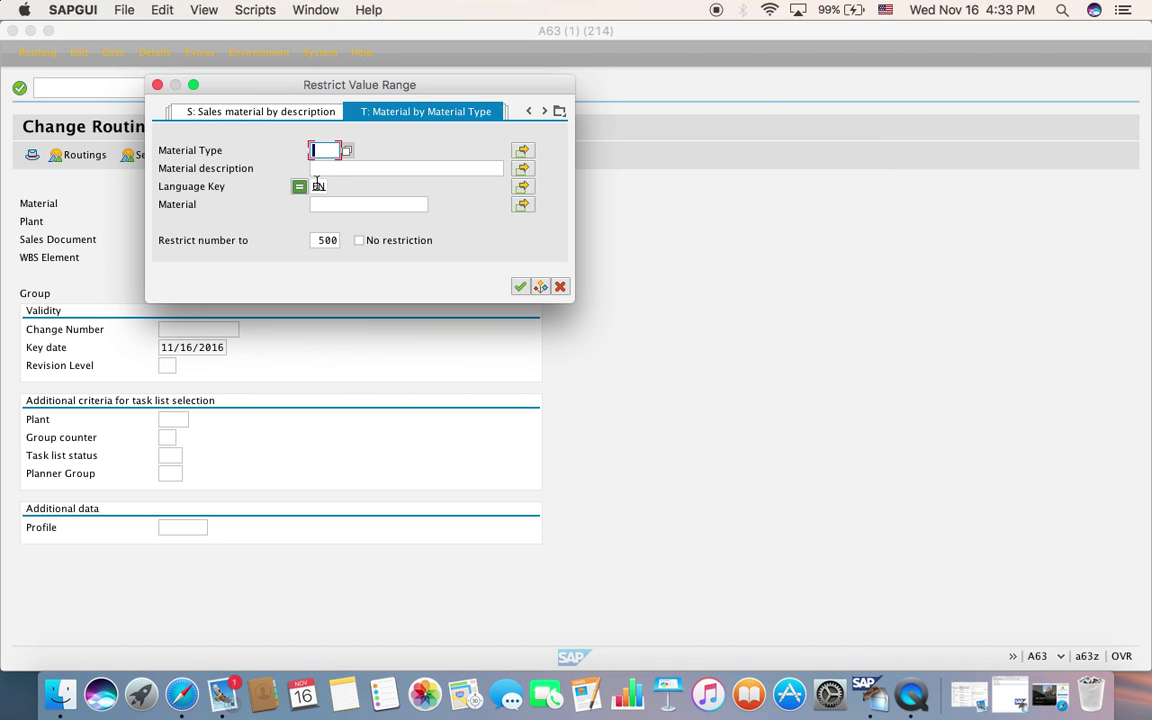
left_click(347, 150)
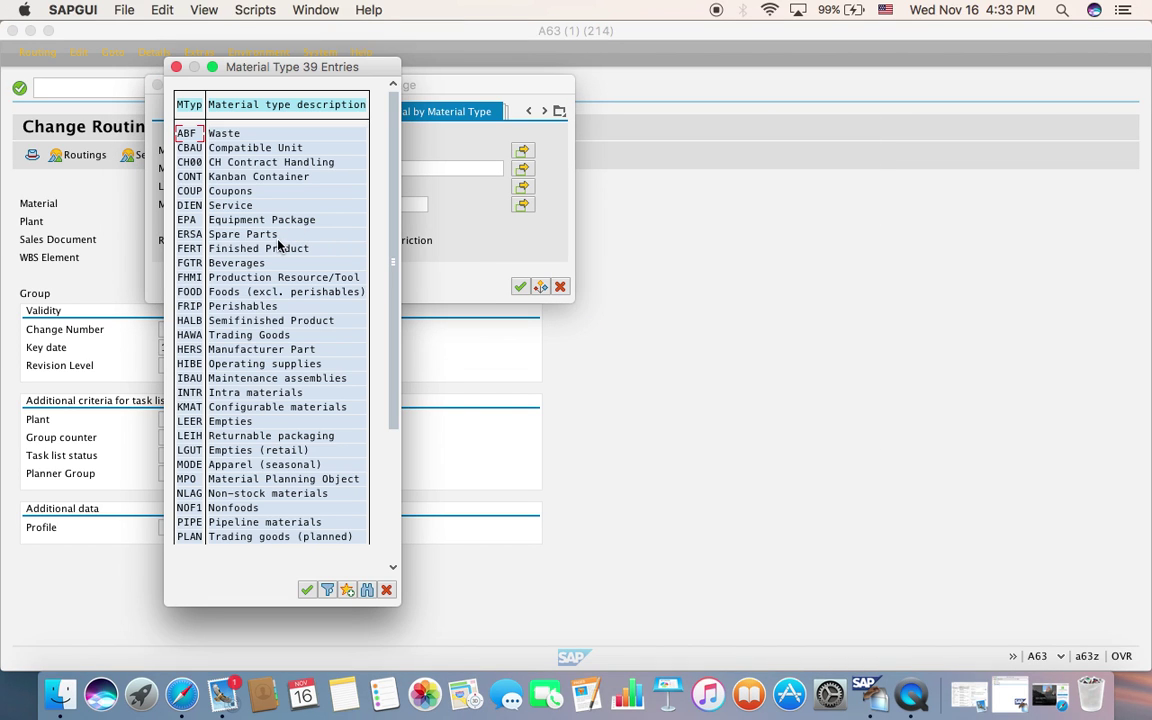
left_click(267, 246)
left_click(330, 206)
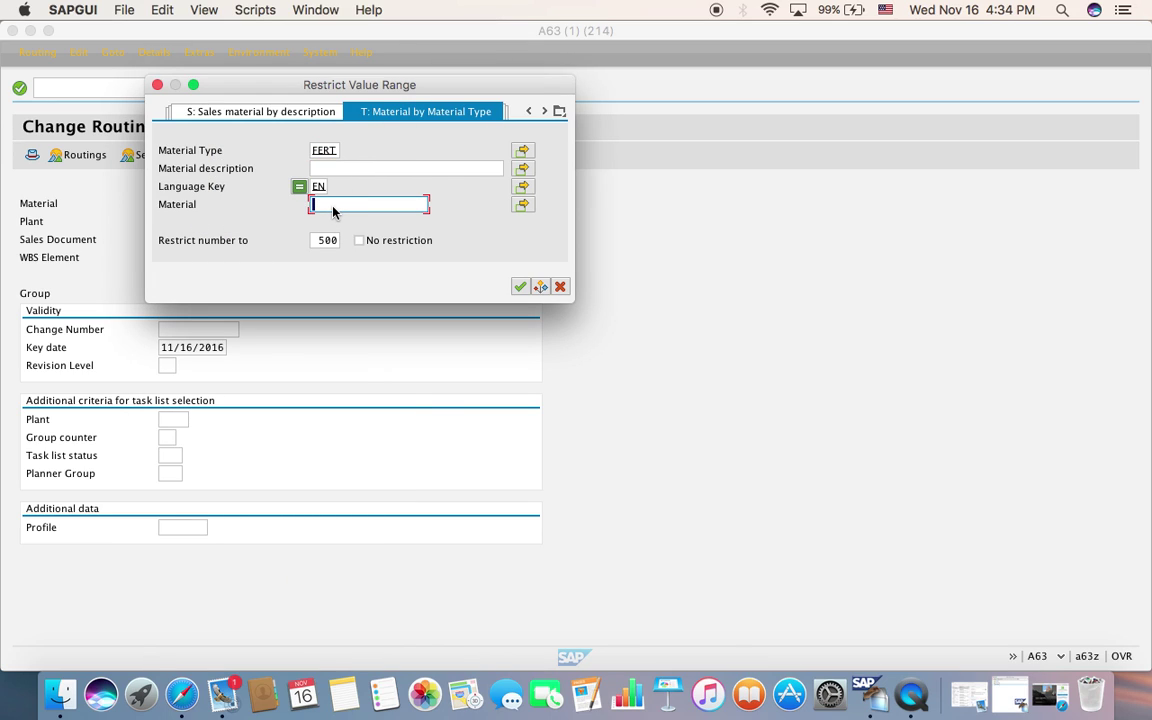
type("*106")
key("Return")
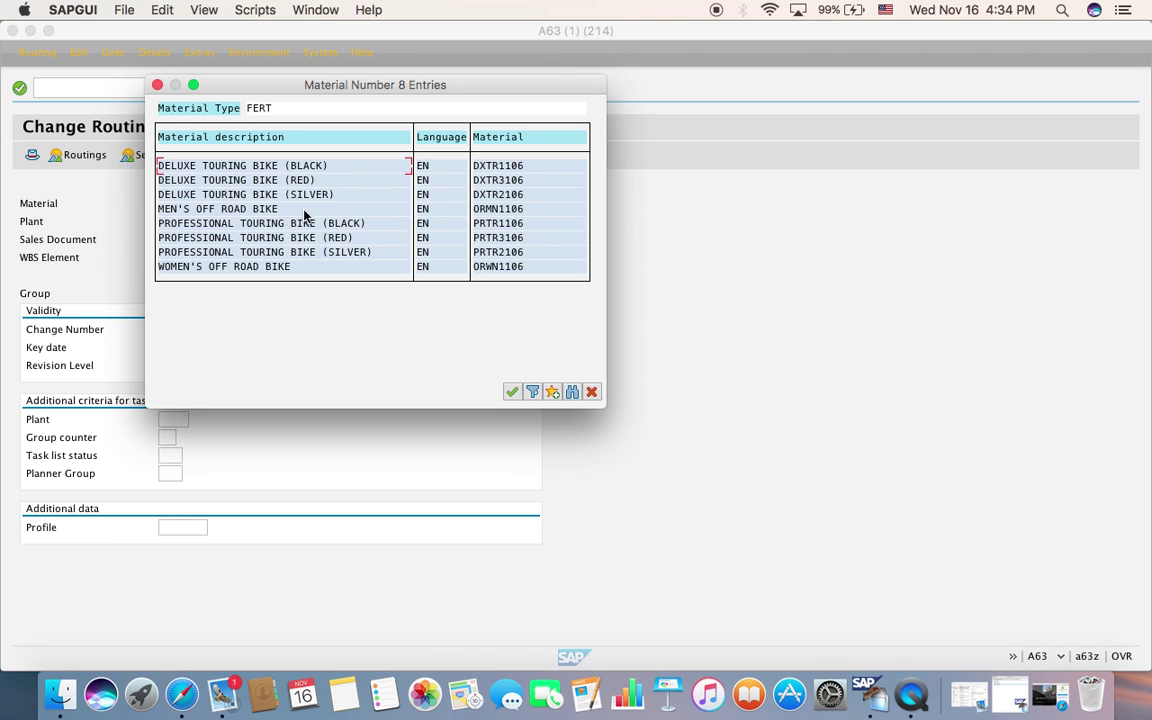
left_click(305, 181)
double_click(306, 182)
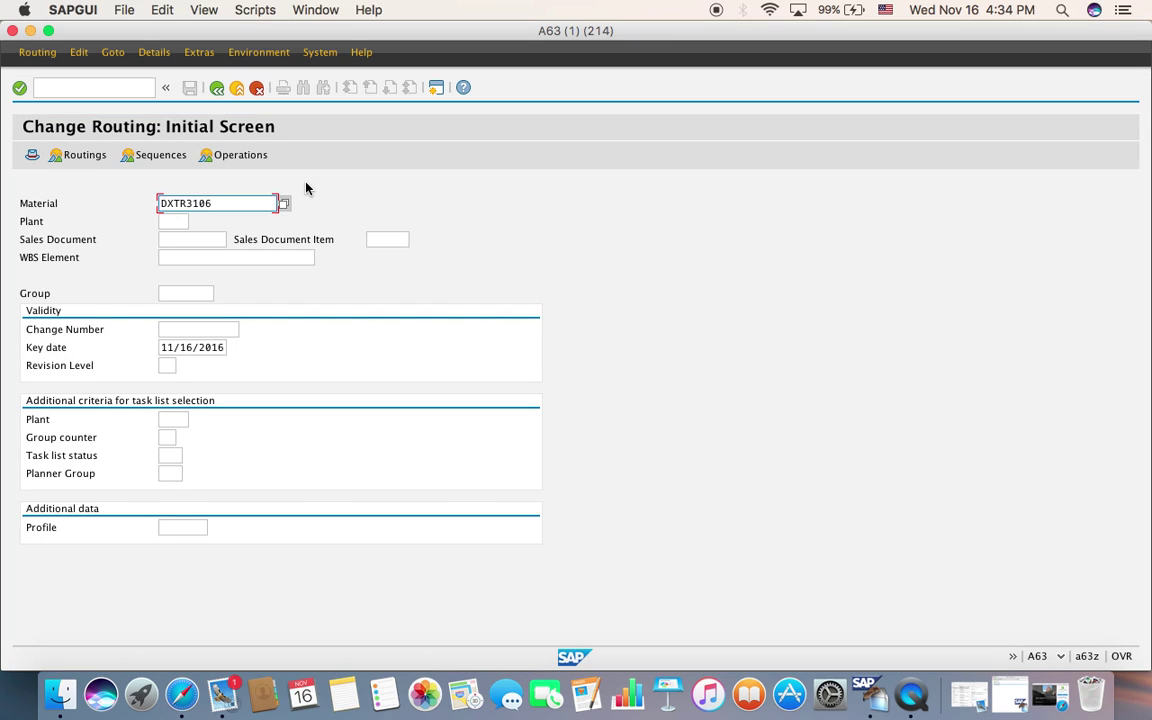
Set the plant to DL00 (Plant Dallas) and open the routing's operation overview for DXTR3106.
left_click(182, 221)
left_click(197, 221)
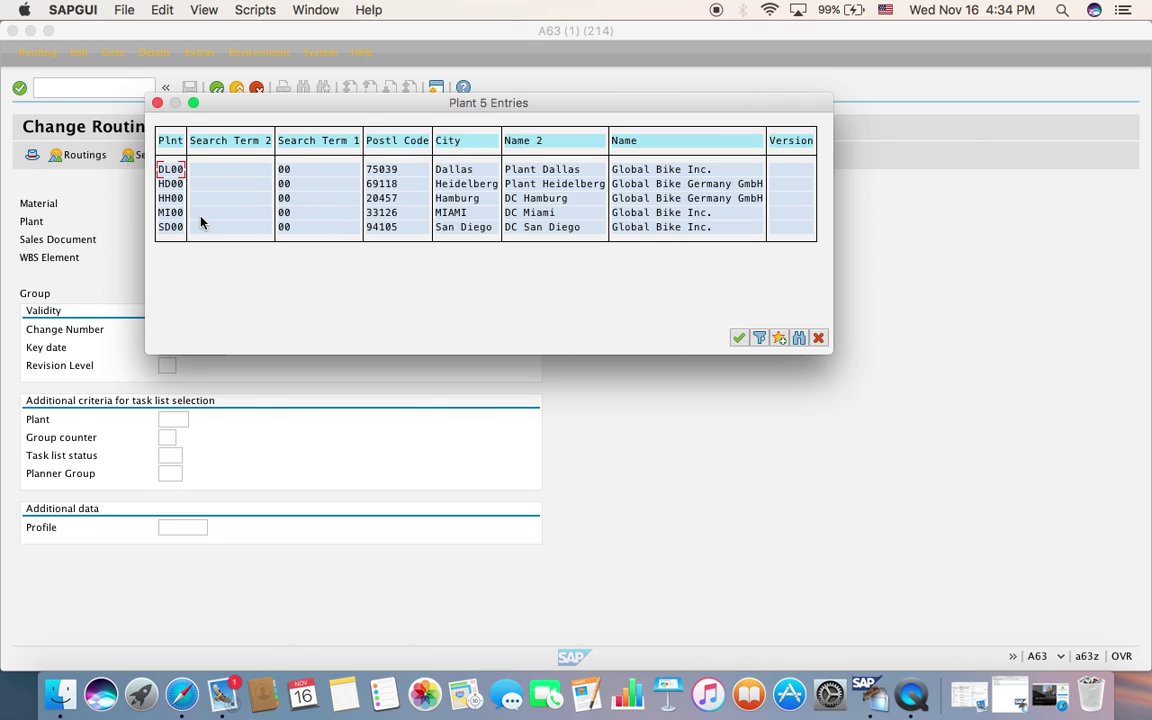
double_click(463, 169)
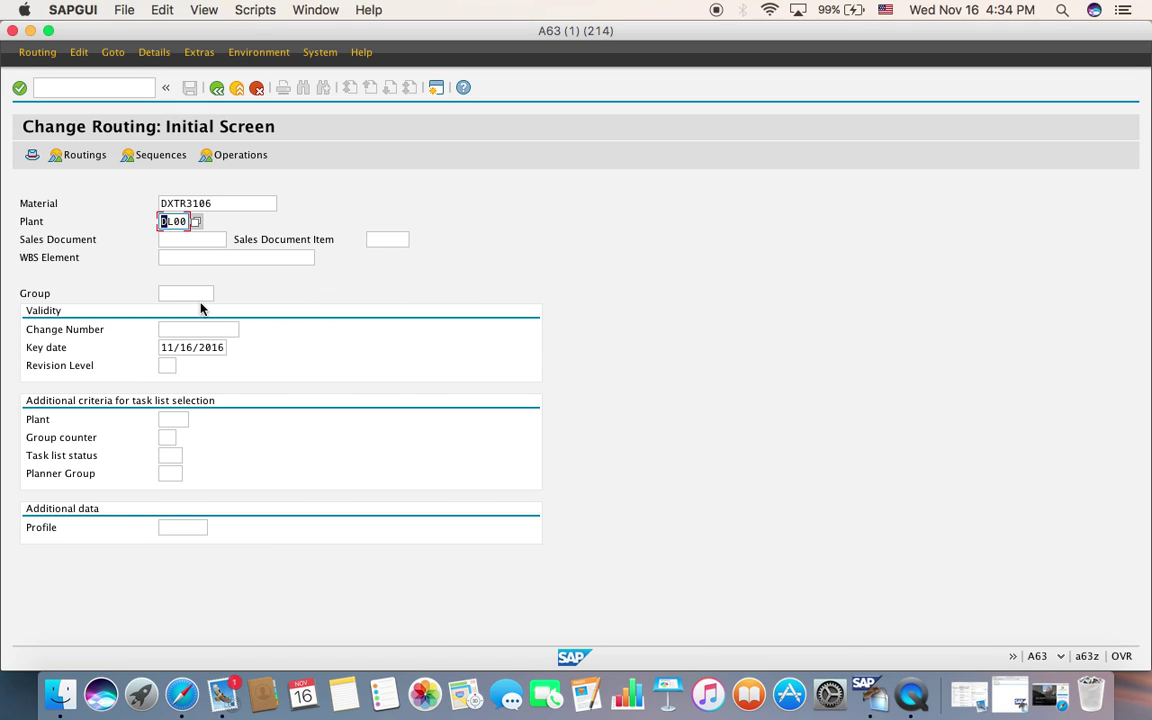
left_click(21, 90)
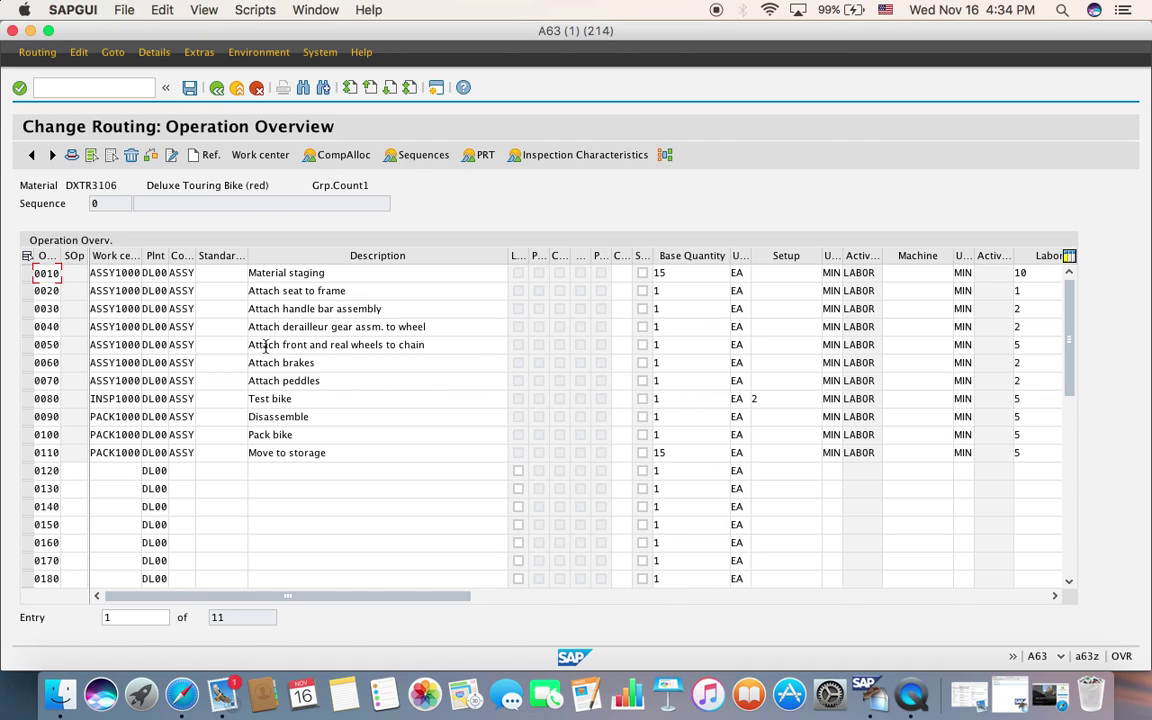
Widen the plant and control key columns of the operation overview and open the routing's component allocation.
left_click(158, 255)
left_click_drag(158, 255, 291, 263)
left_click(256, 255)
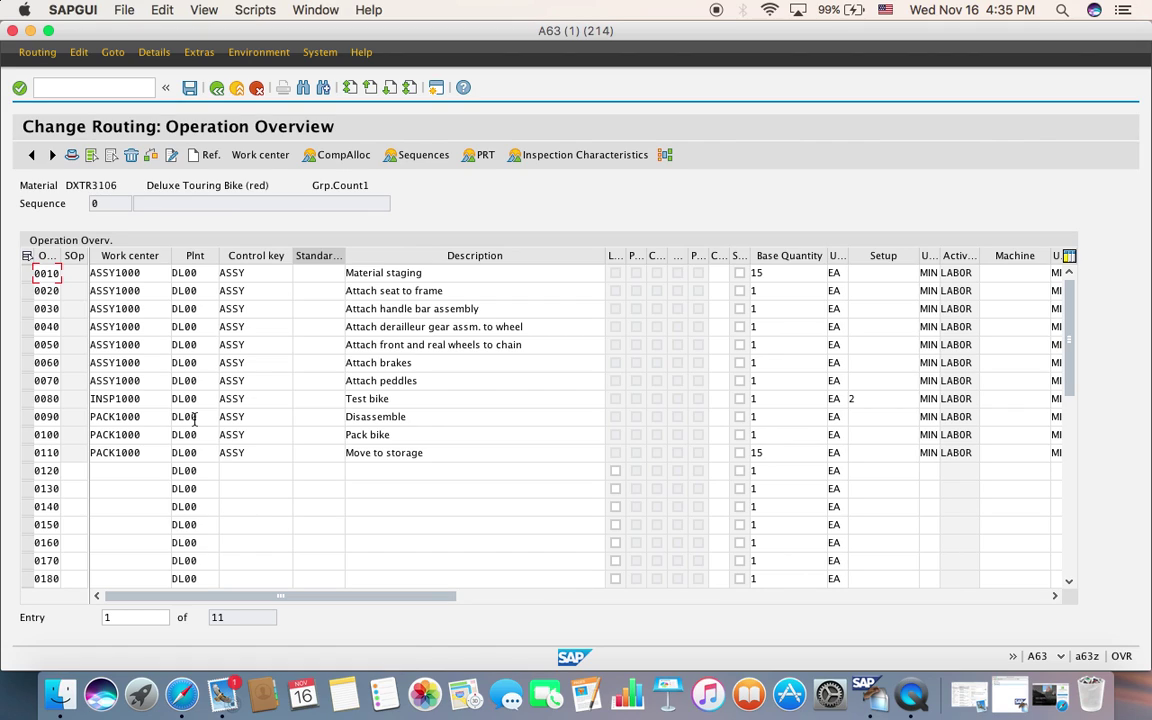
left_click(350, 165)
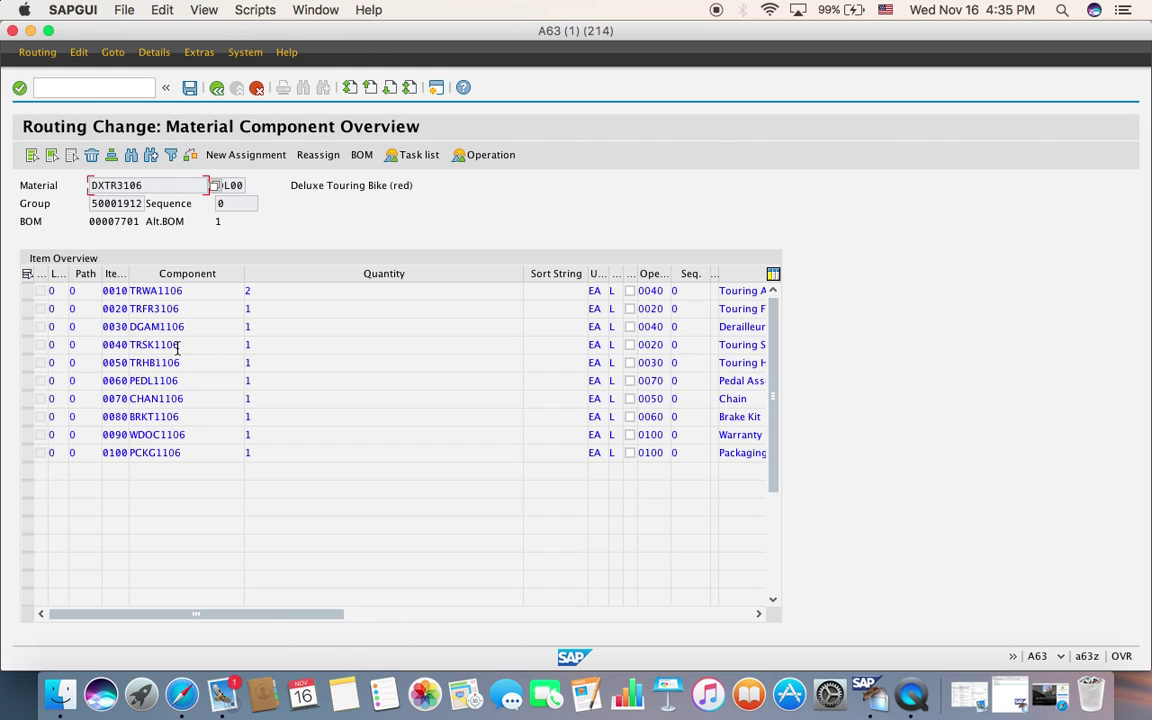
Try to assign components TRFR3106 and TRSK1106 to operation 0020, and widen the operation column to check the assignment.
left_click(30, 312)
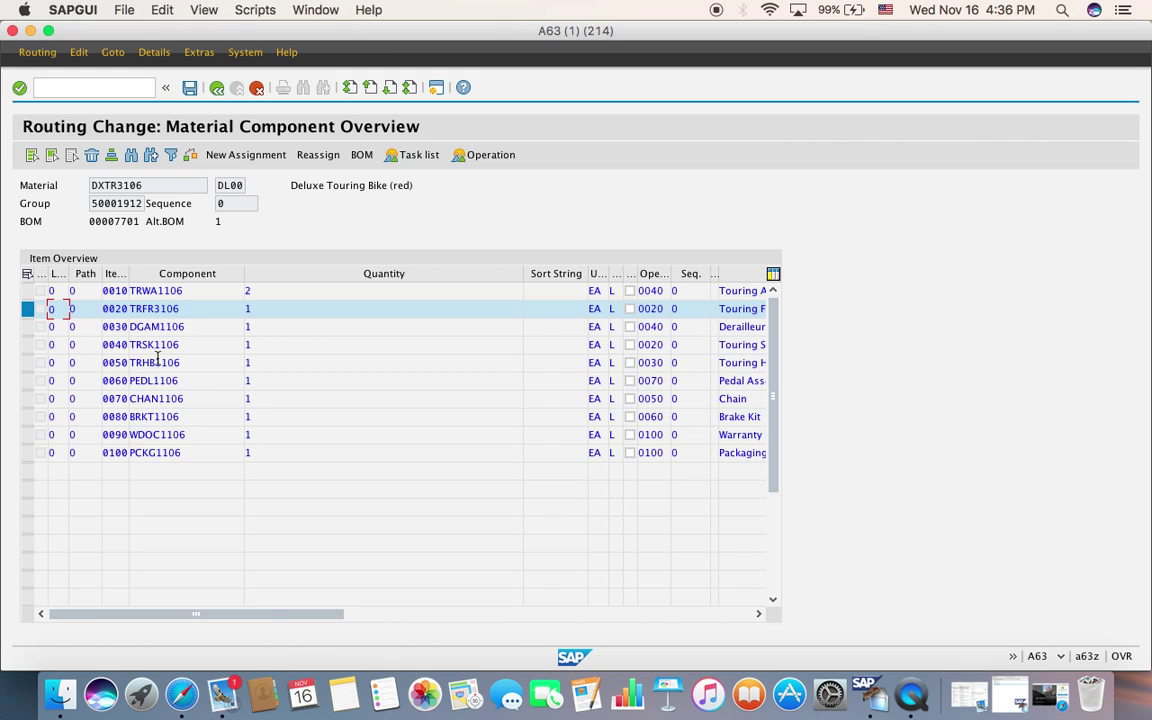
left_click(28, 346)
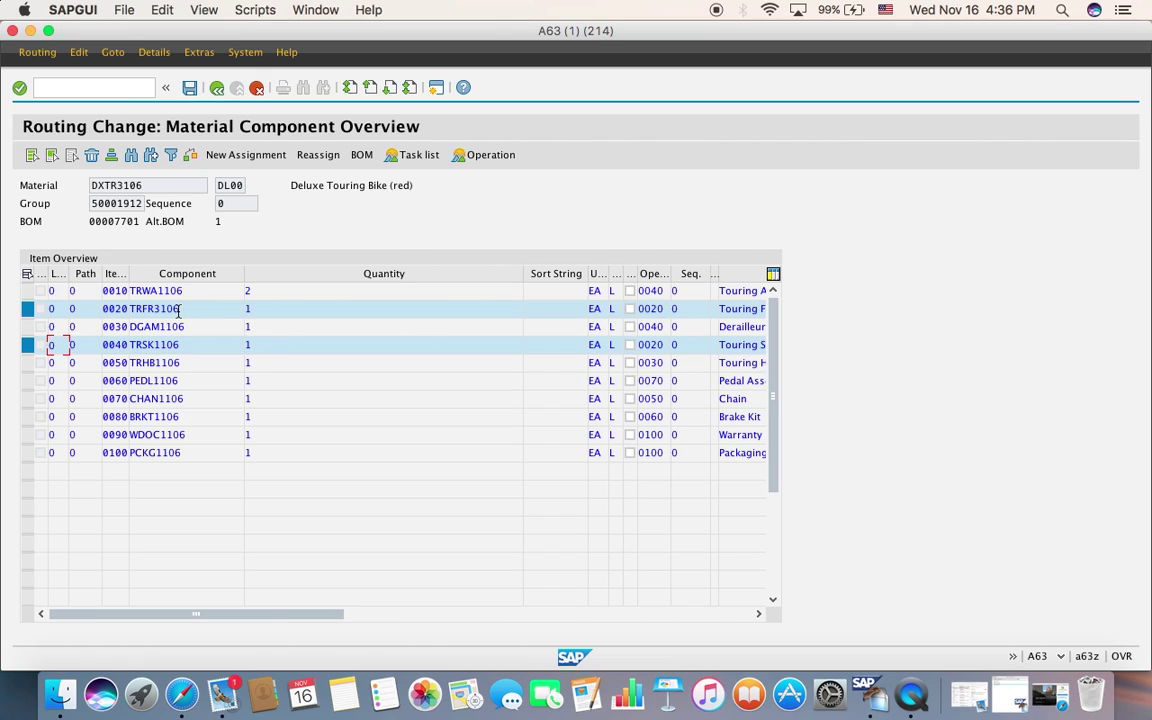
left_click(255, 158)
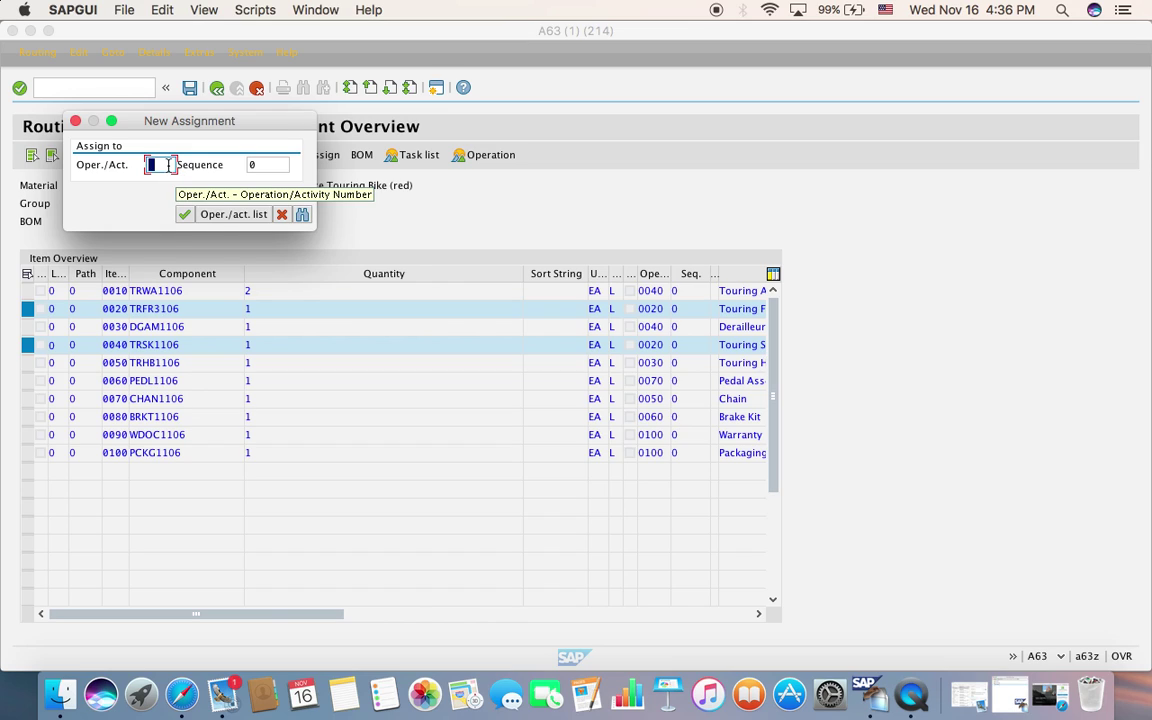
type("0020")
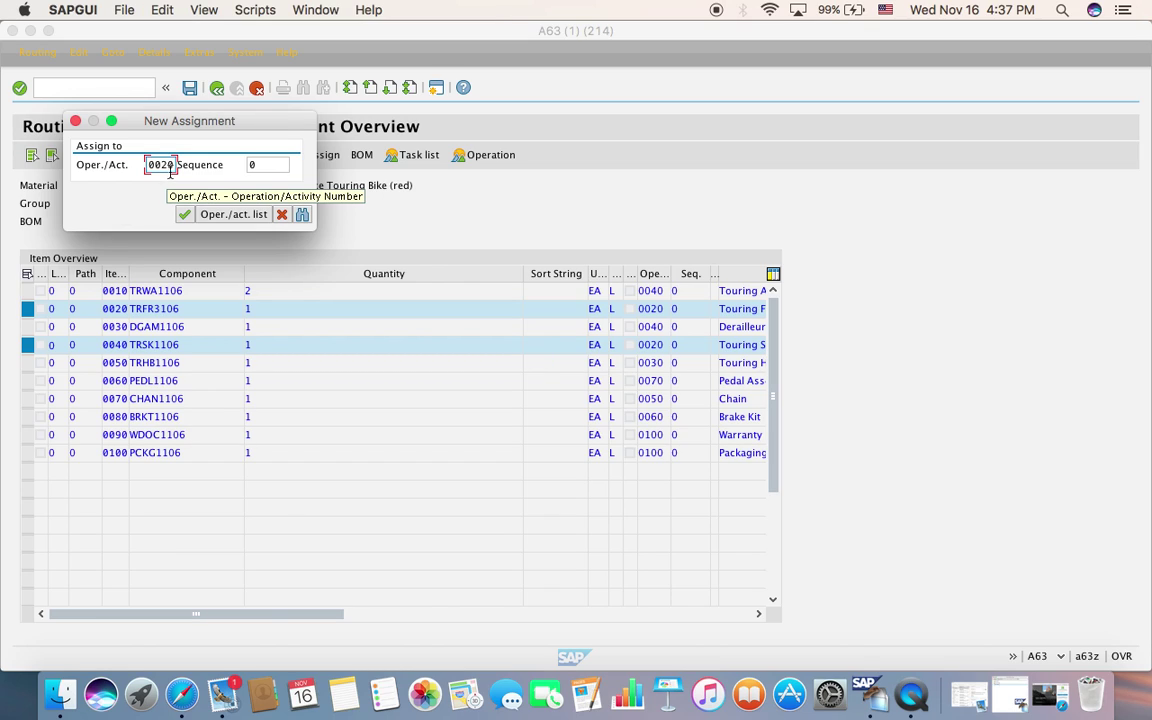
left_click(186, 216)
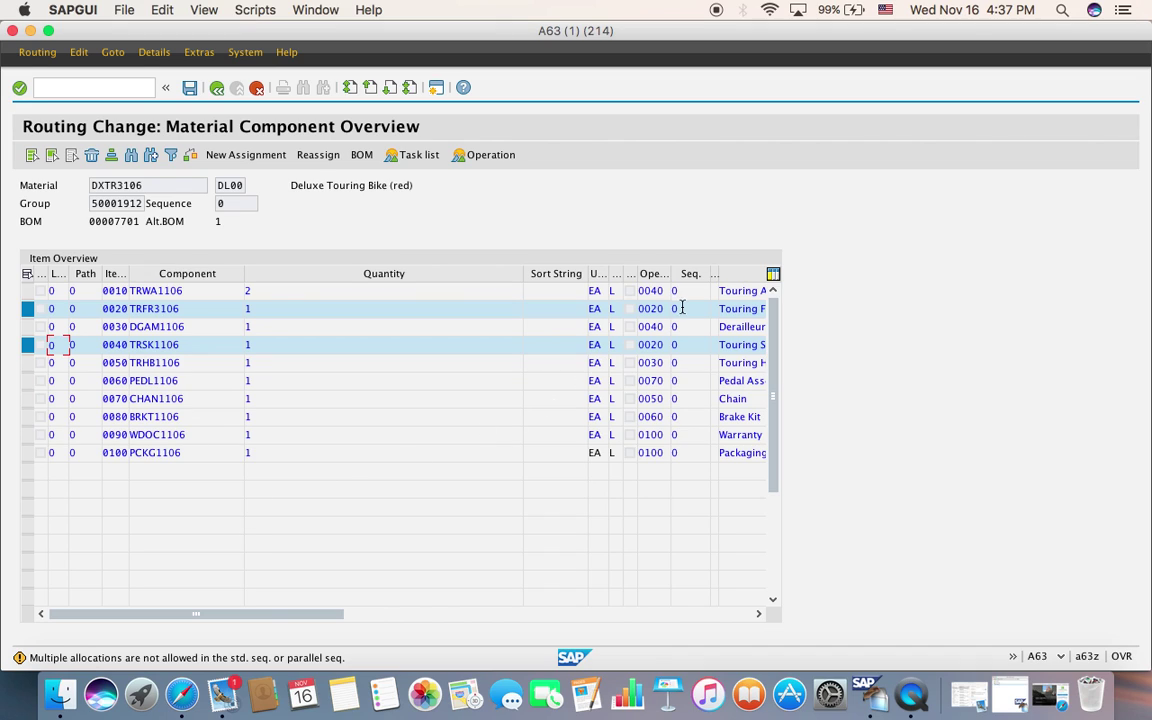
left_click_drag(671, 274, 703, 276)
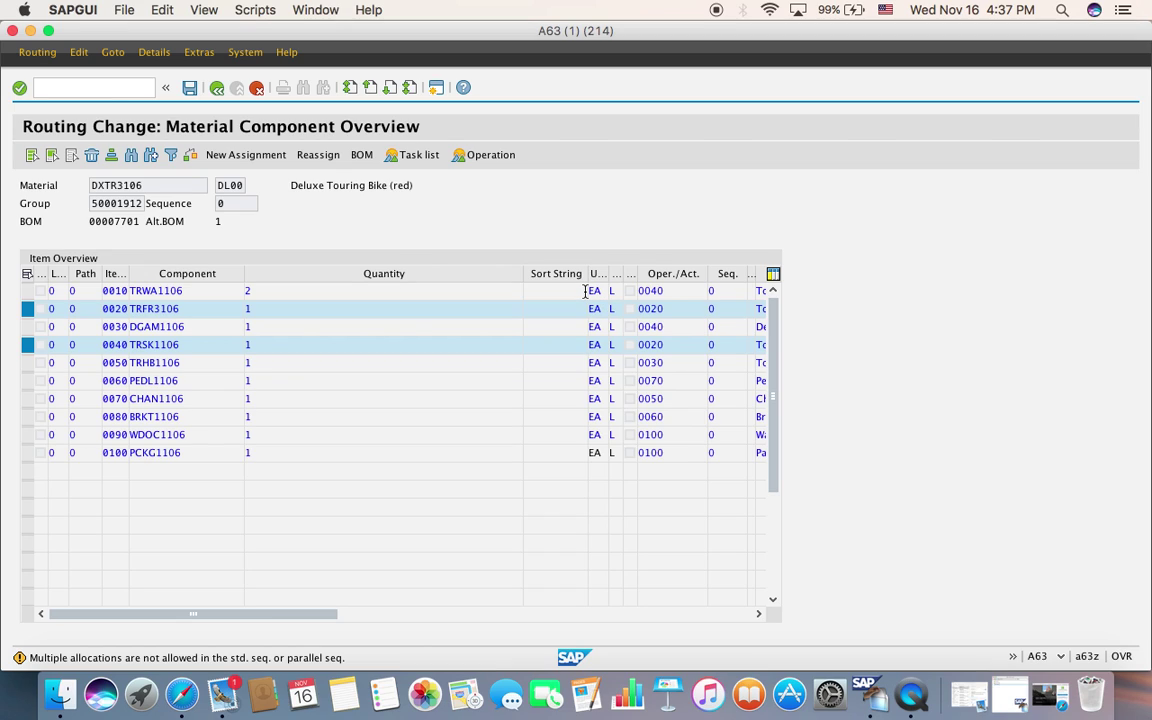
left_click(27, 353)
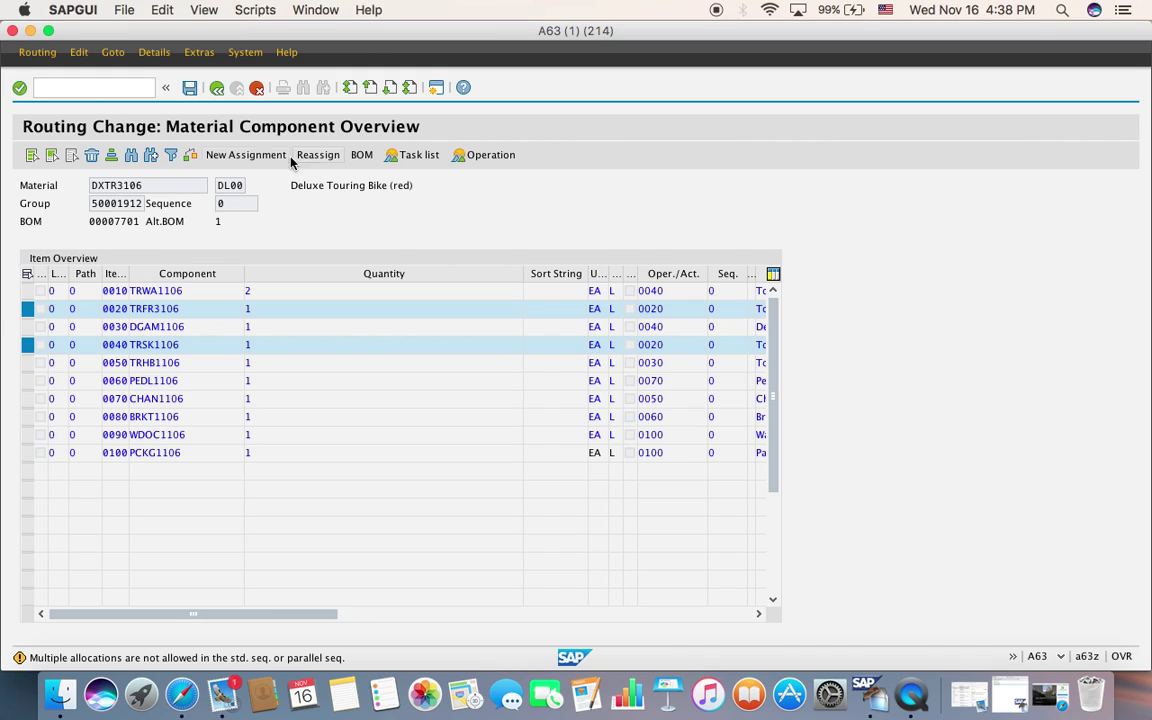
left_click(239, 160)
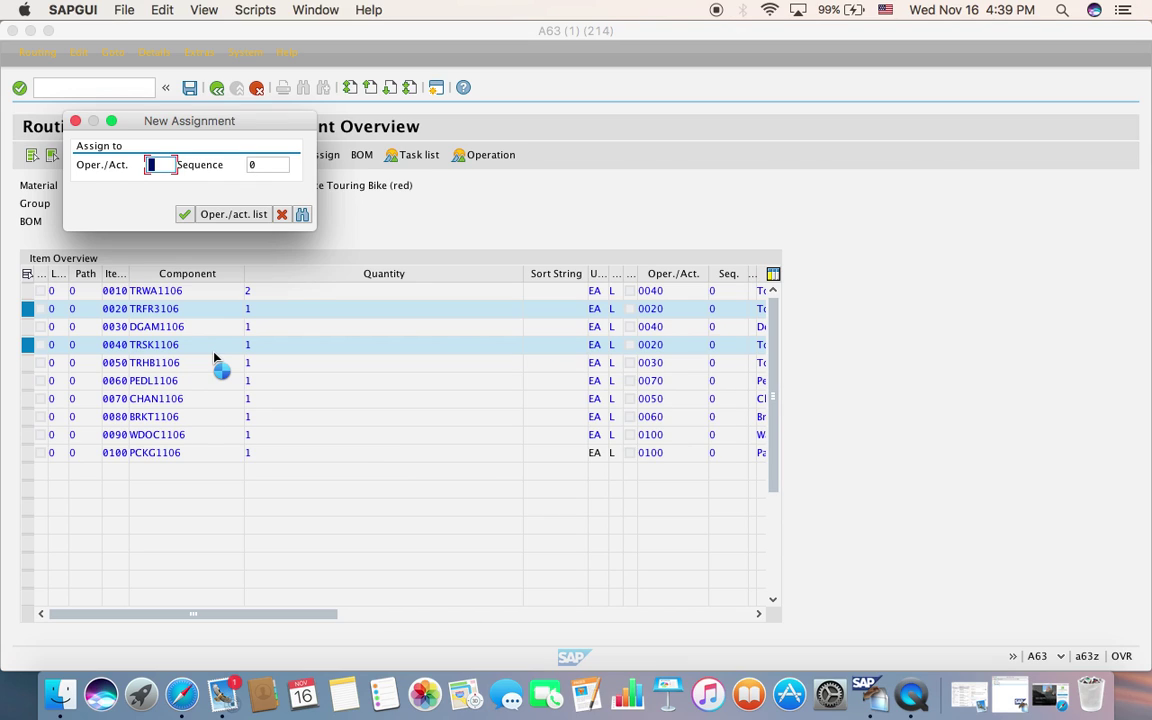
left_click(284, 215)
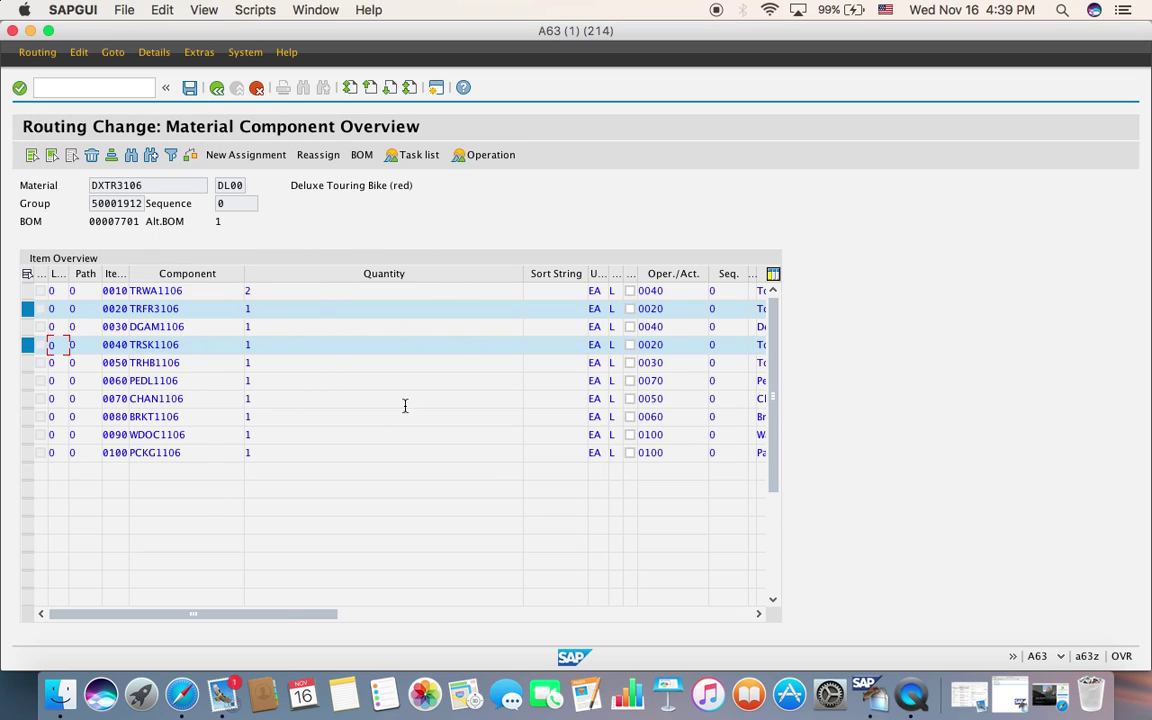
Exit the DXTR3106 routing to the SAP Easy Access menu and collapse the Logistics folder.
left_click(218, 90)
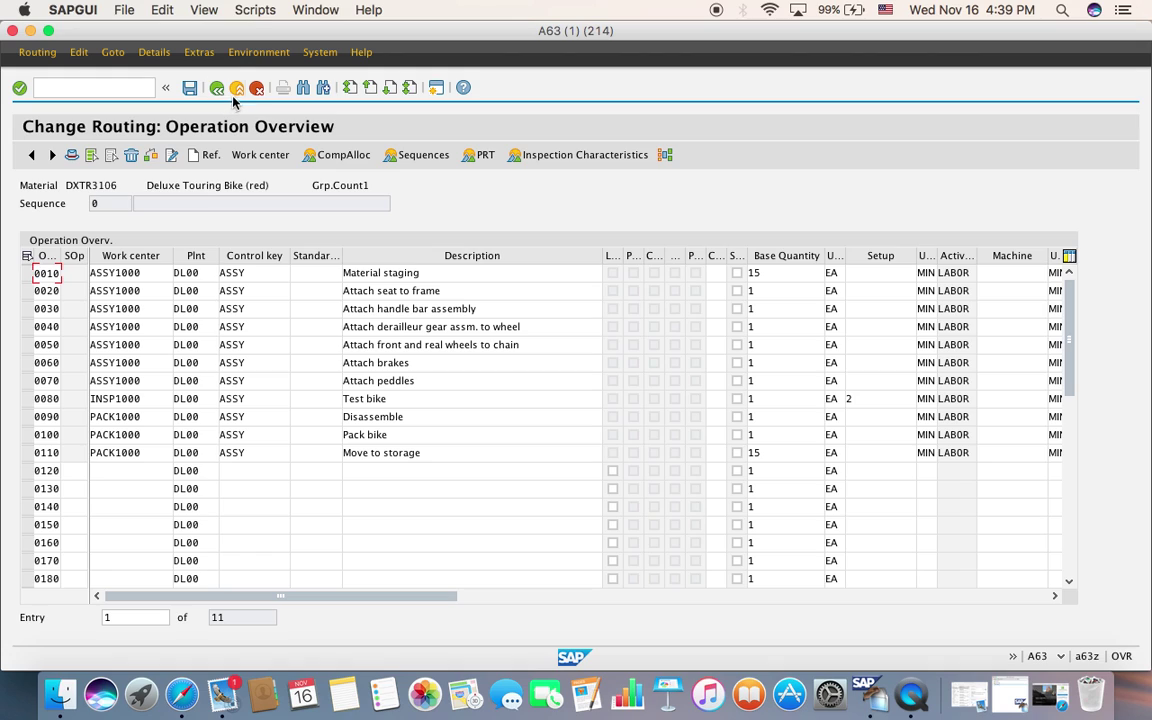
left_click(237, 89)
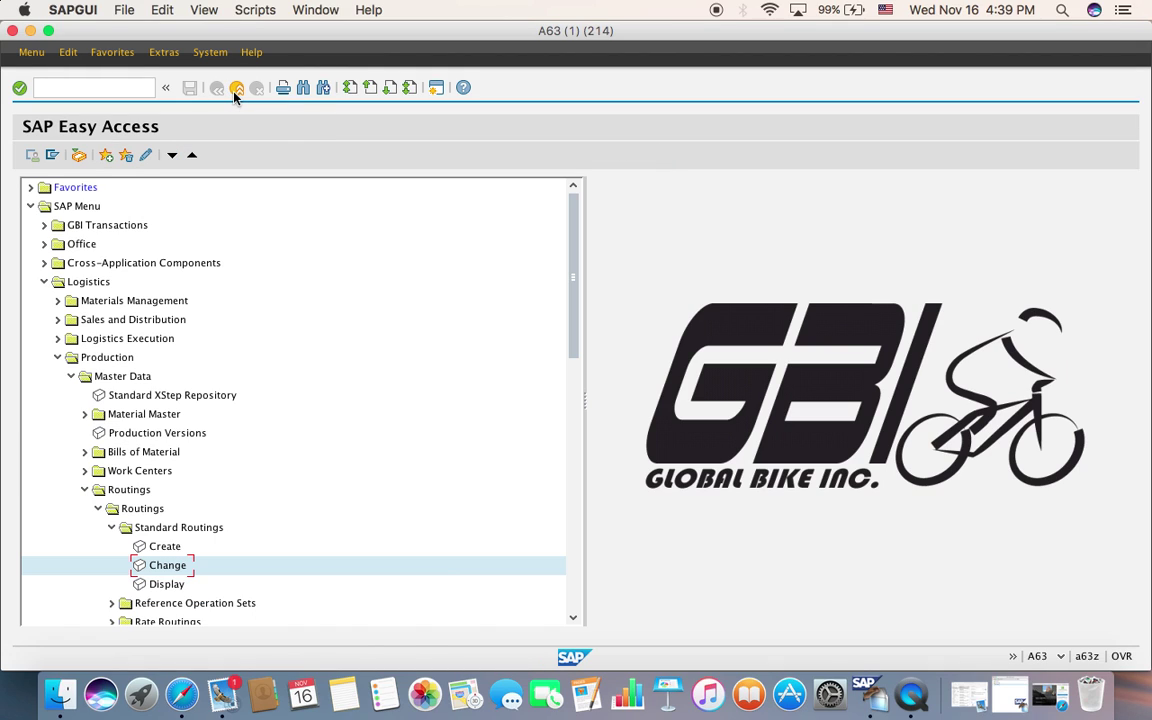
left_click(98, 283)
double_click(113, 288)
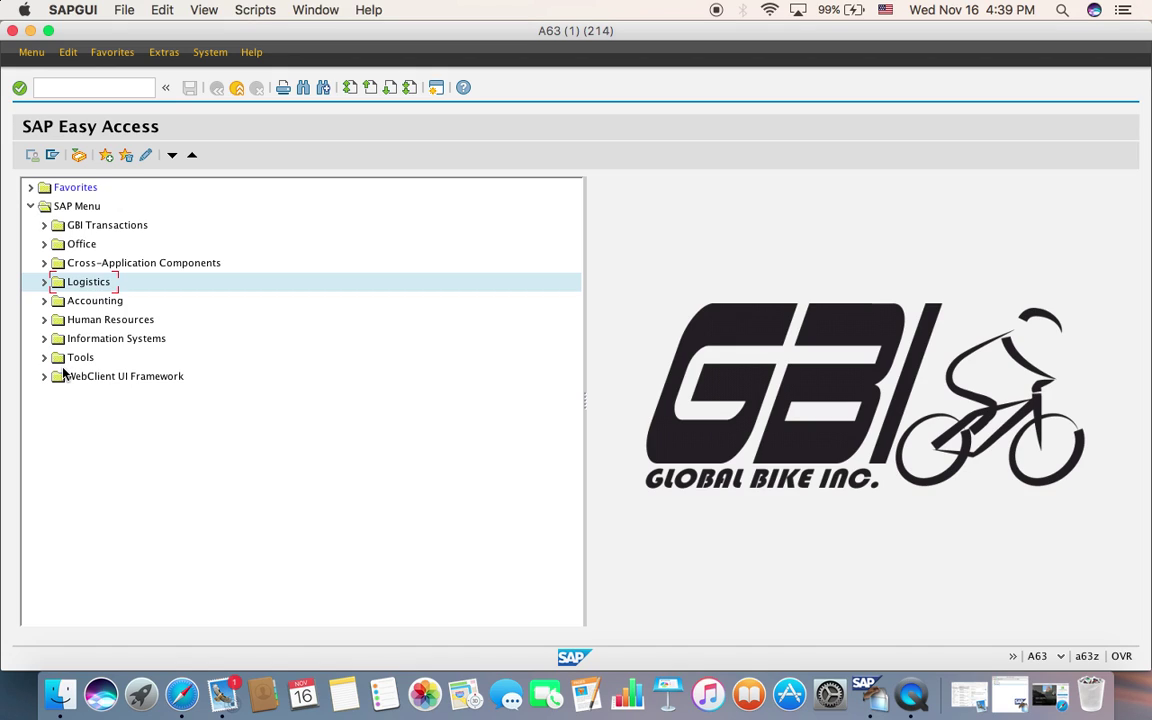
Open the display transaction for product groups under Logistics, Production, SOP, Product Group.
double_click(86, 284)
double_click(112, 358)
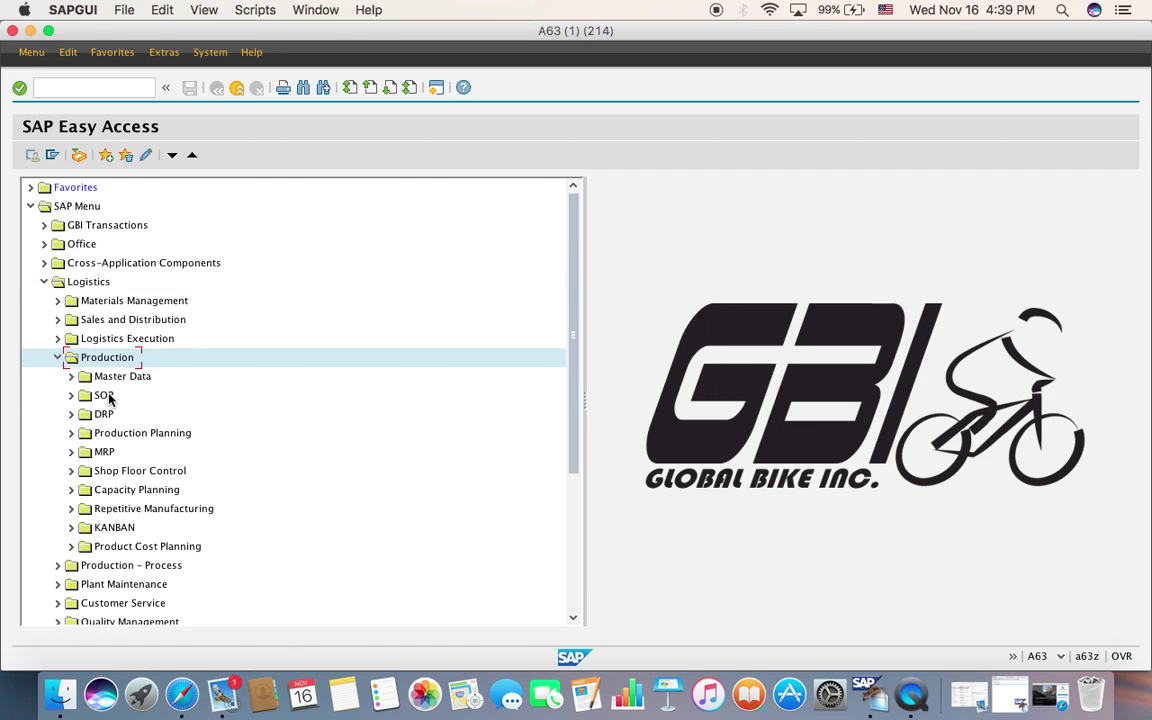
double_click(108, 395)
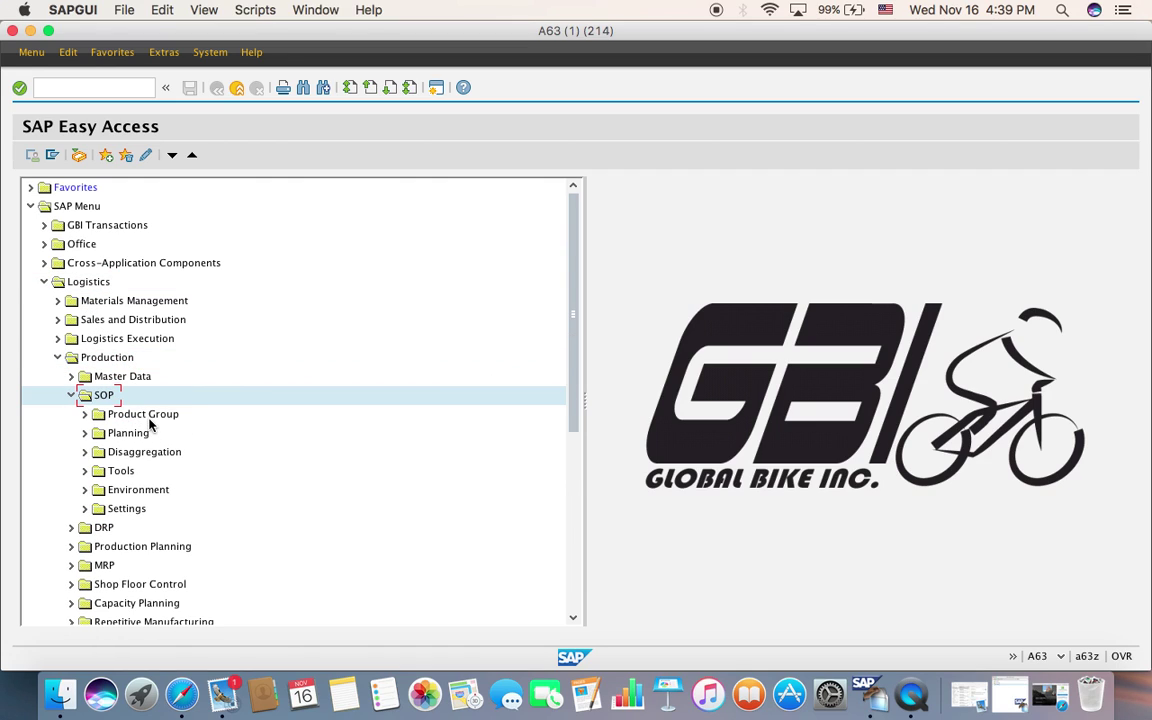
double_click(148, 418)
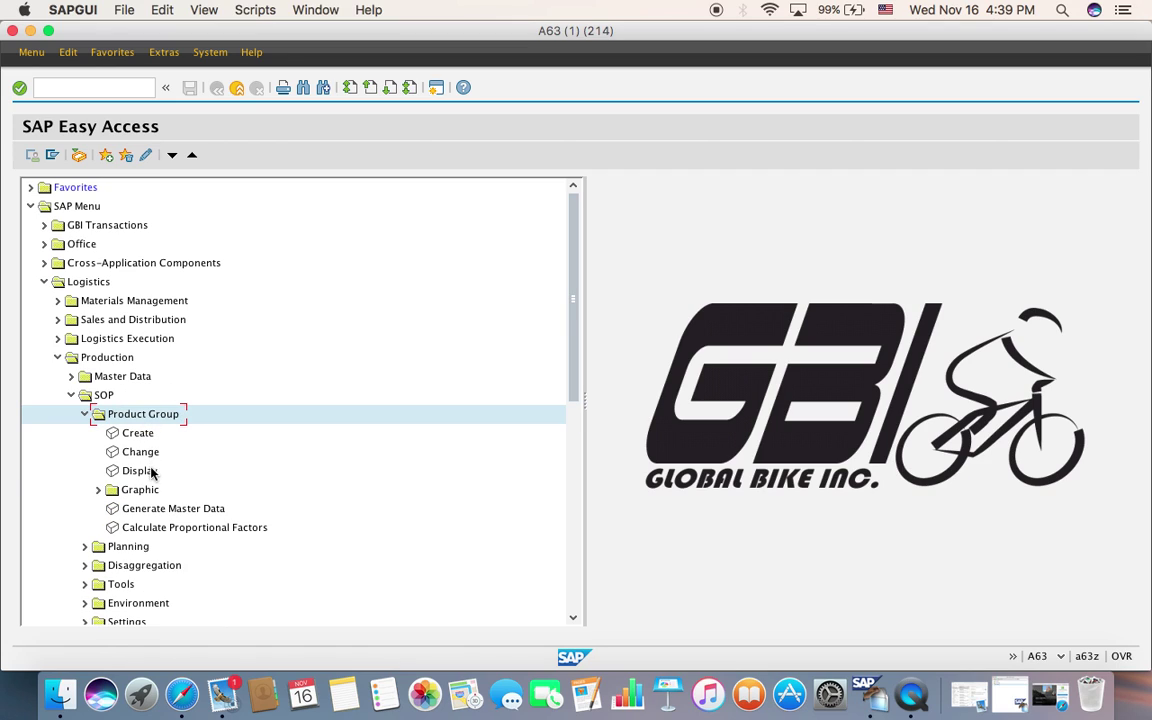
double_click(148, 472)
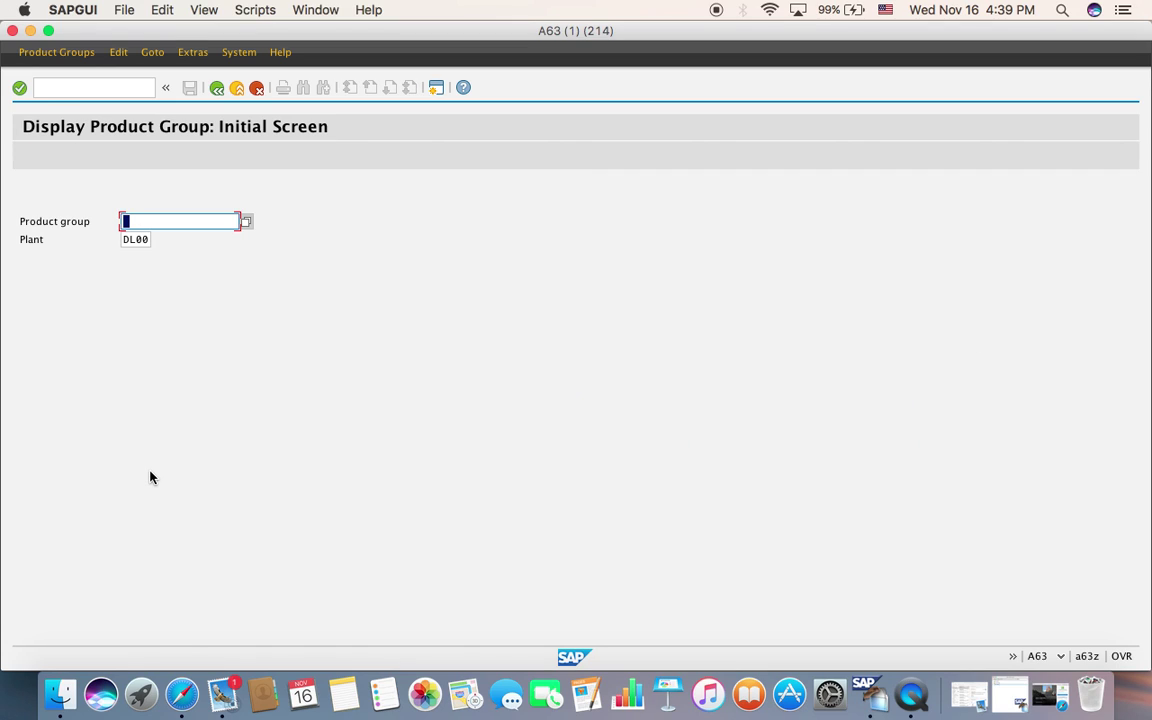
Search for product groups whose material description matches 106*.
left_click(246, 221)
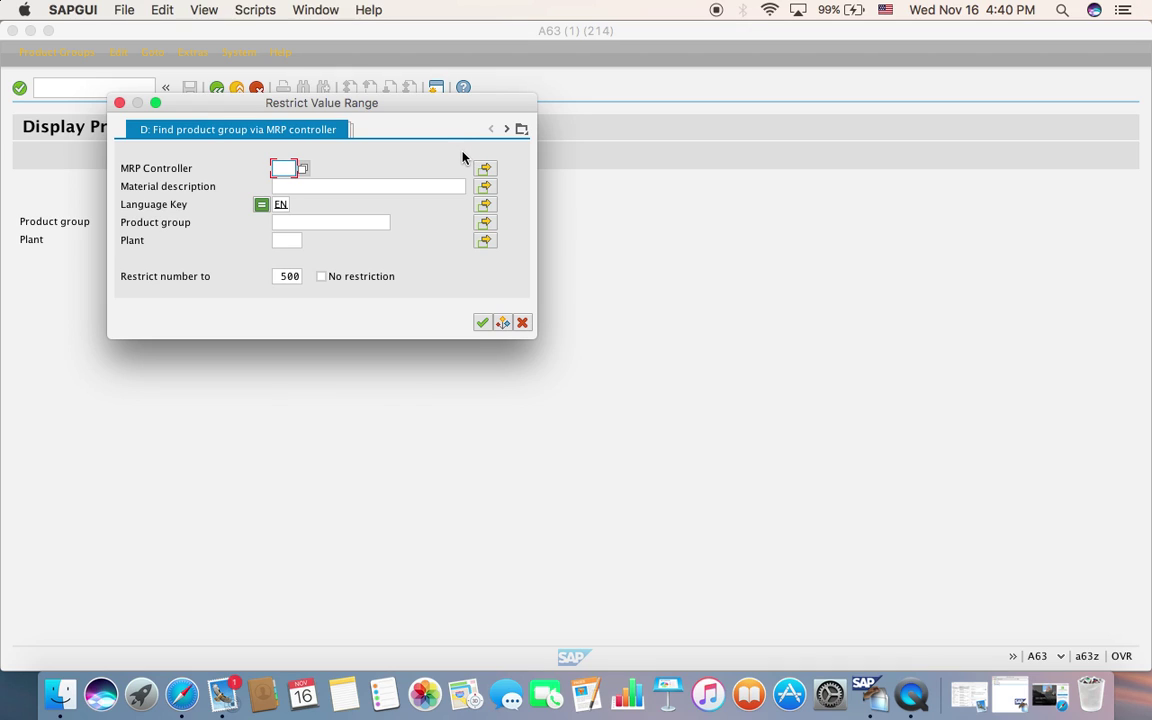
left_click(521, 130)
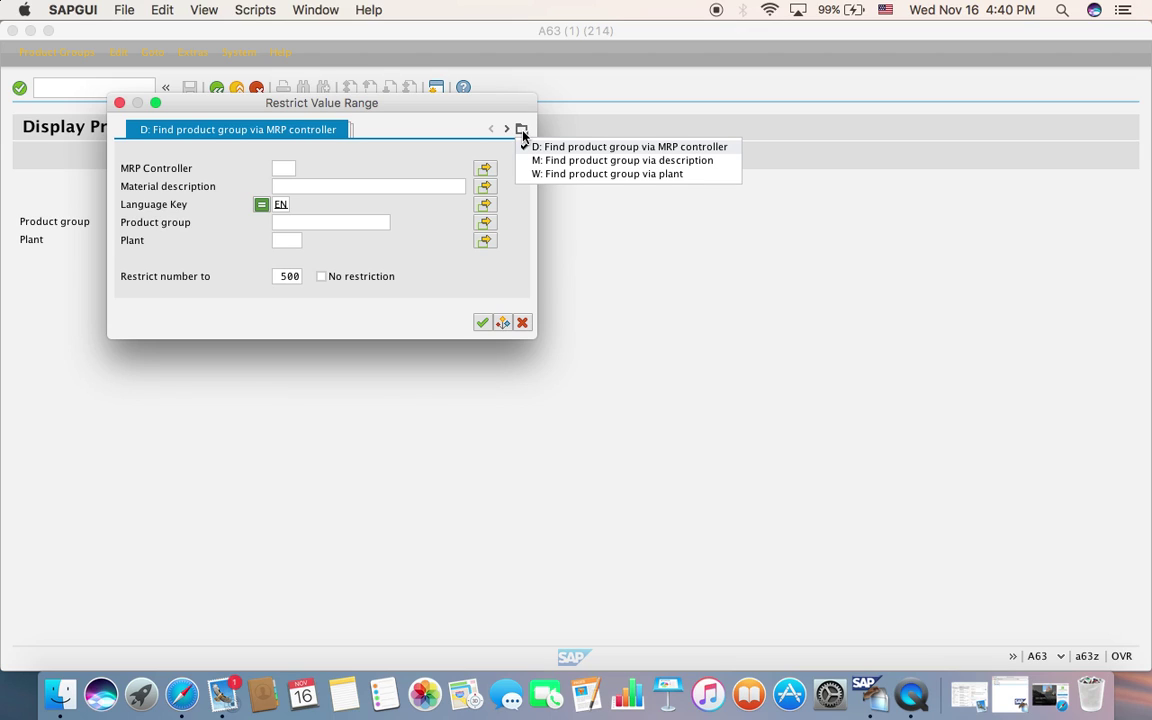
left_click(442, 185)
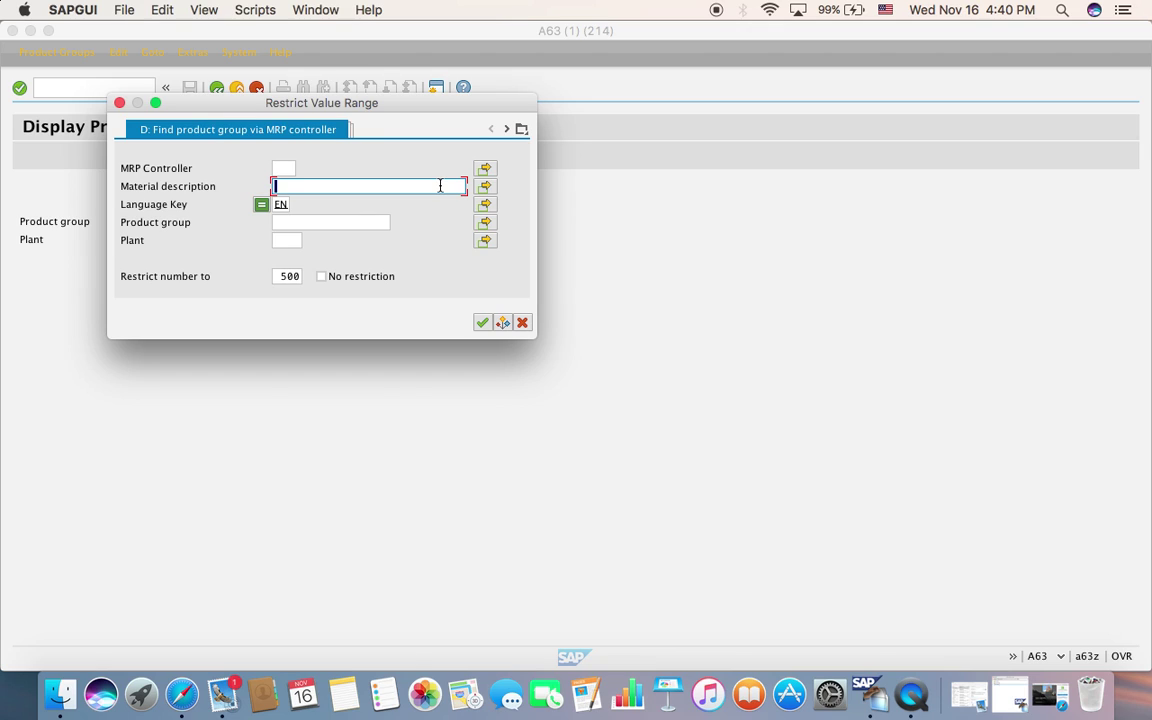
type("106")
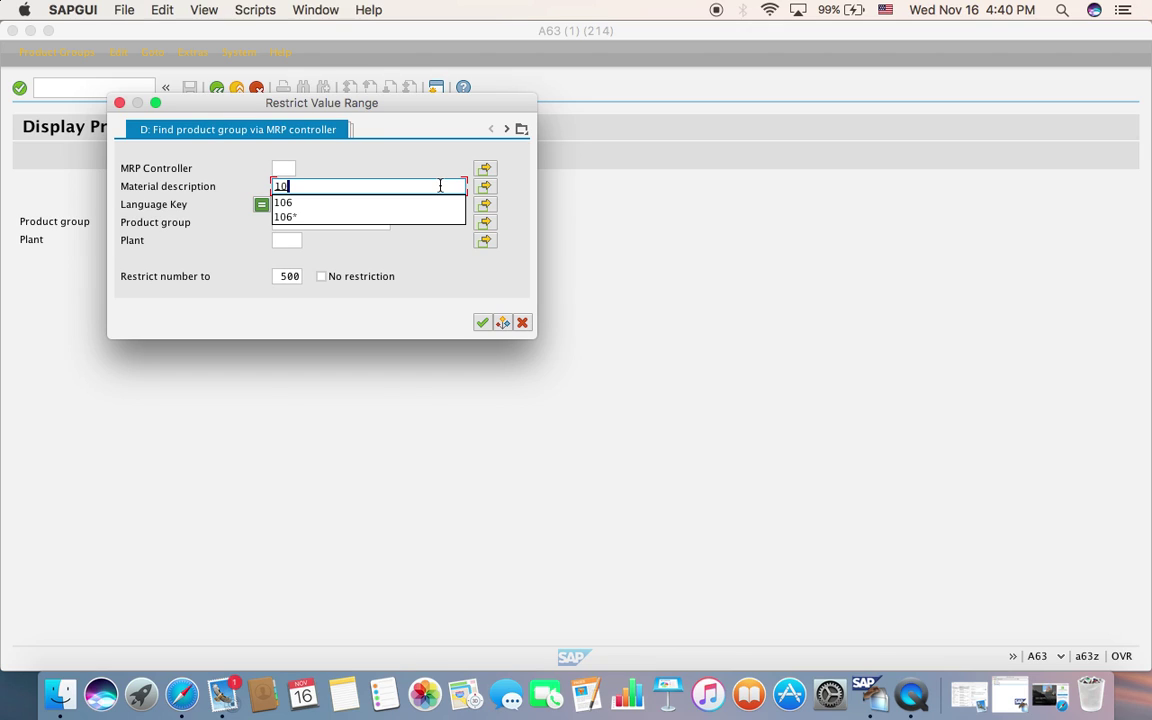
key("Down")
key("Down")
key("Return")
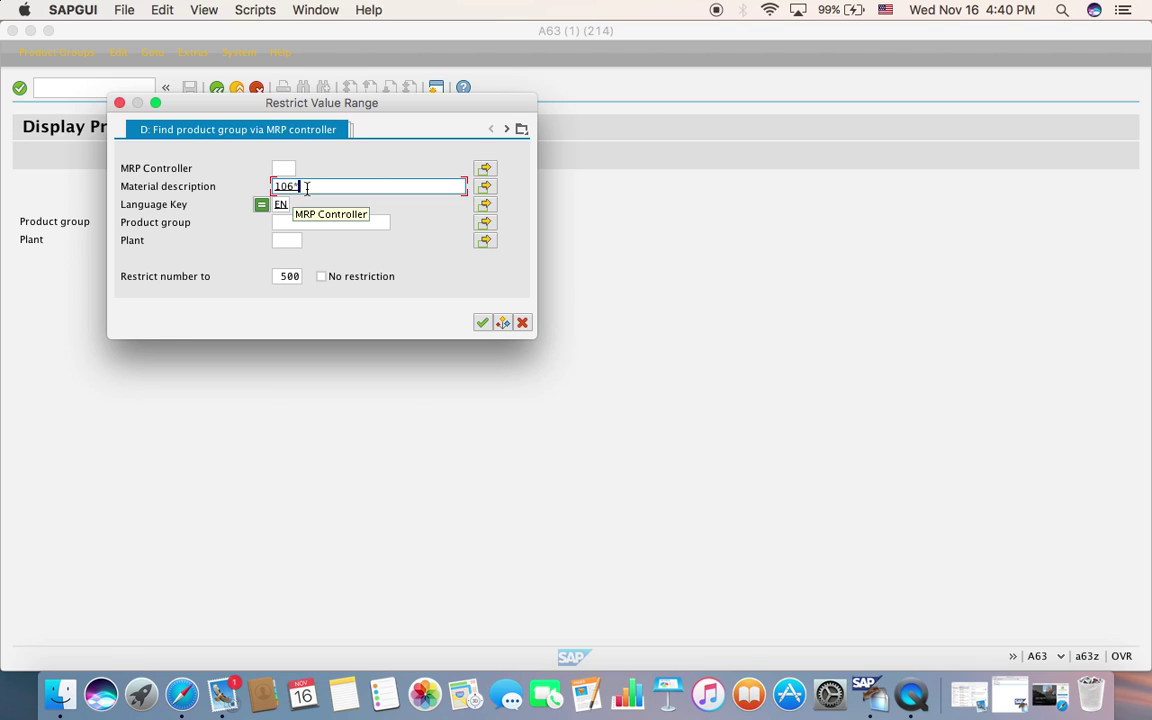
left_click(481, 323)
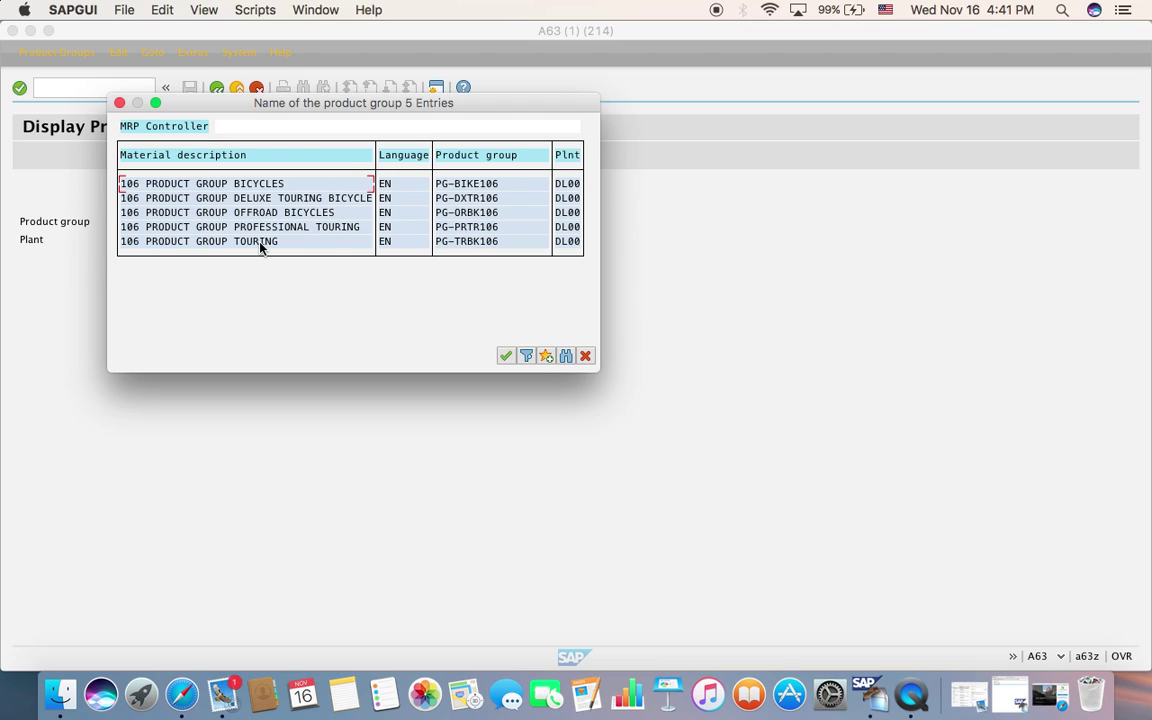
Choose the deluxe touring bicycle product group PG-DXTR106 and display its member materials for plant DL00.
left_click(279, 197)
double_click(342, 200)
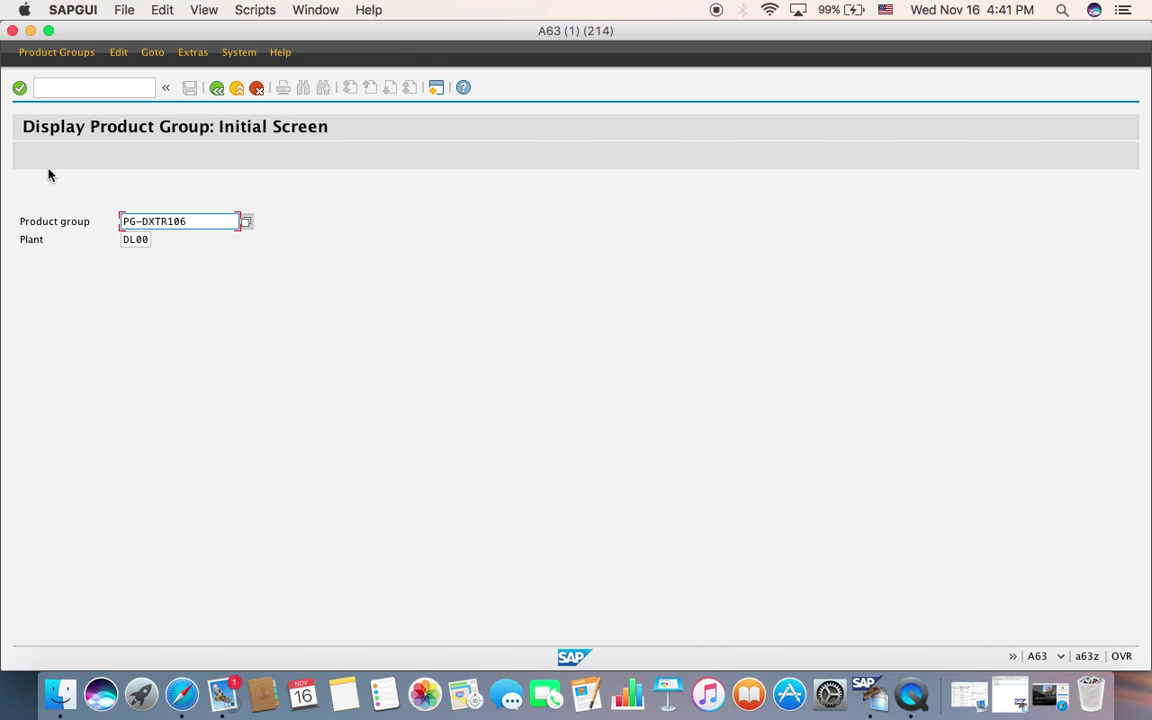
left_click(20, 88)
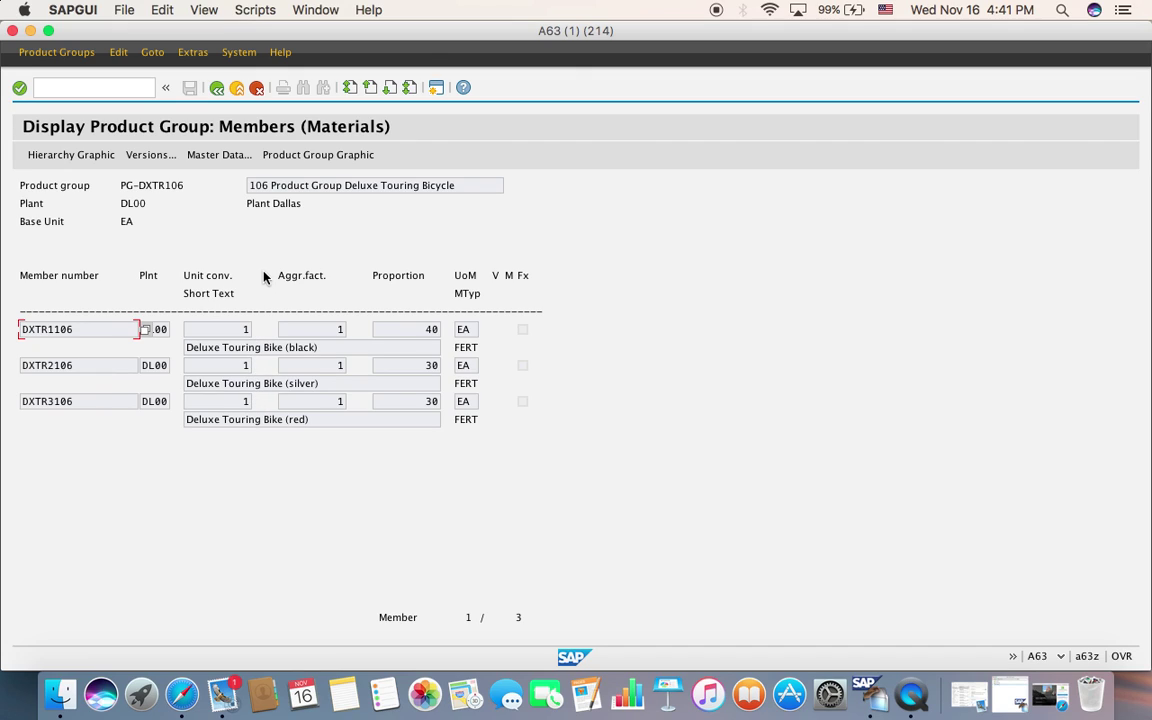
Examine the product group's description, the member material numbers and the material type of the black deluxe touring bike.
left_click_drag(273, 185, 462, 189)
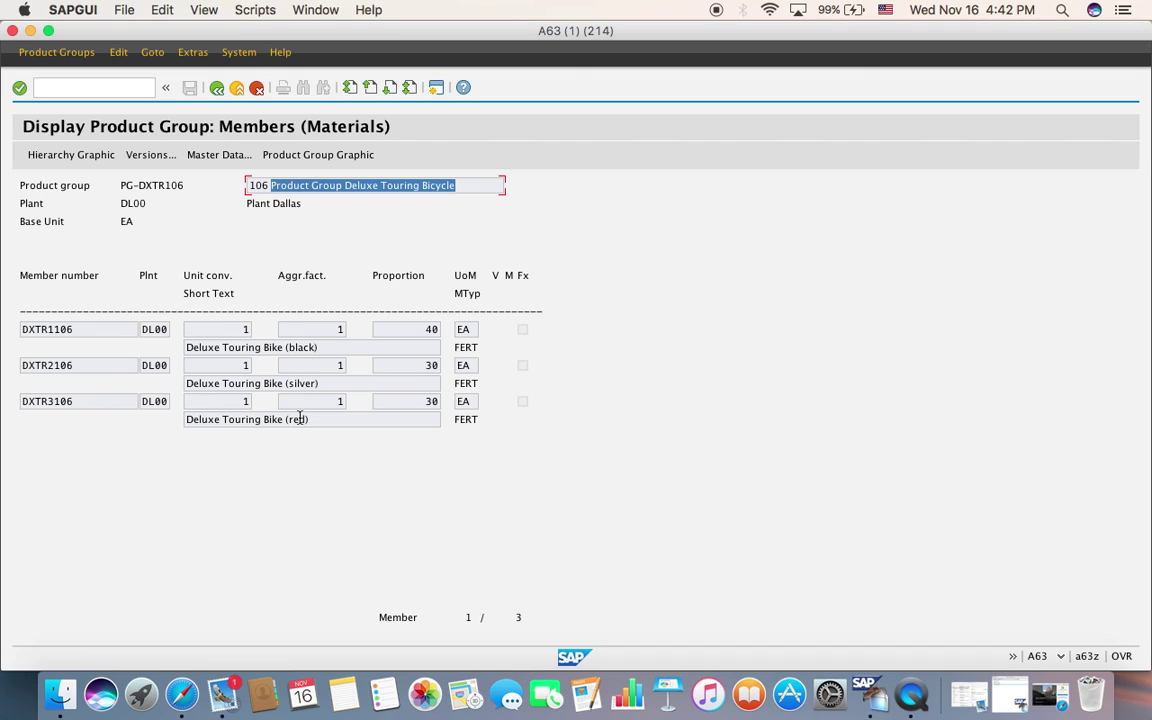
left_click(50, 334)
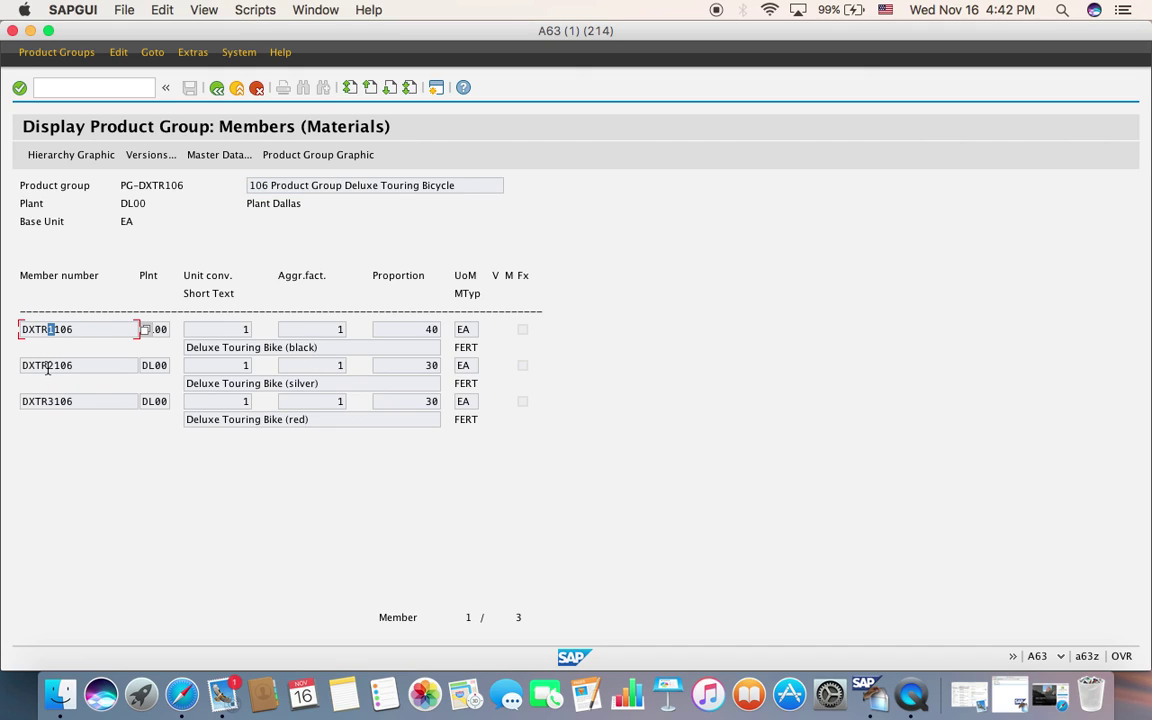
left_click(49, 366)
left_click(459, 346)
double_click(460, 346)
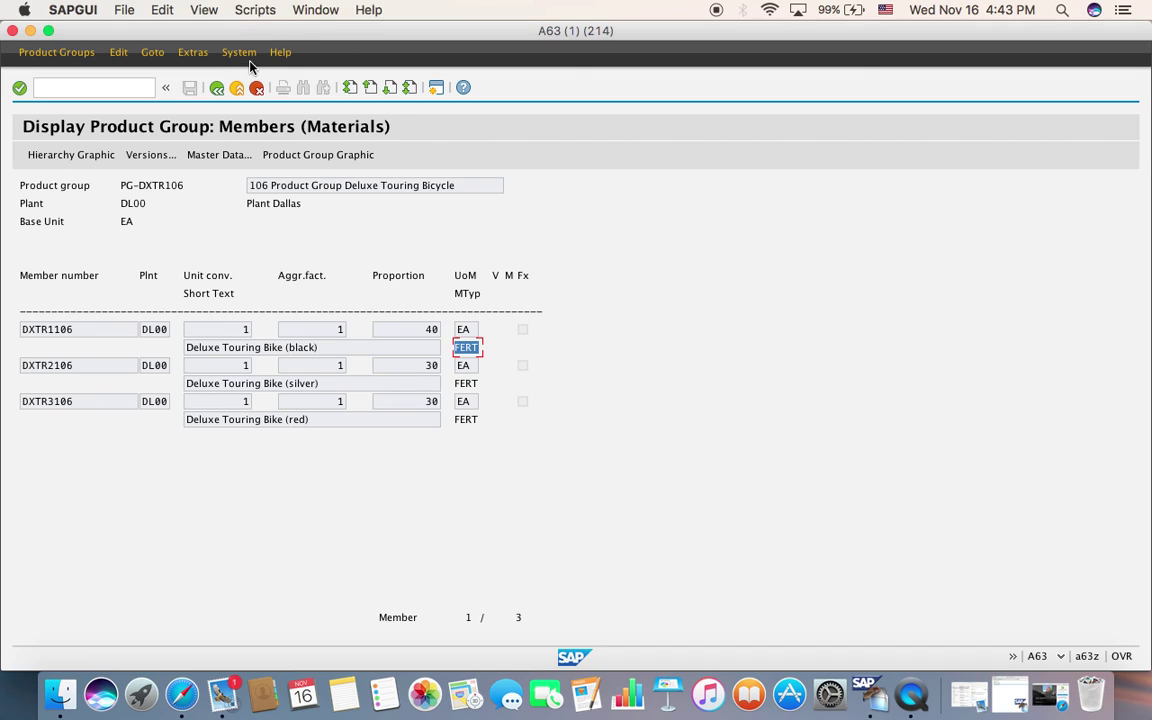
Leave the product group display and open the plan change transaction under Logistics, Production, SOP, Planning, For Product Group.
left_click(240, 89)
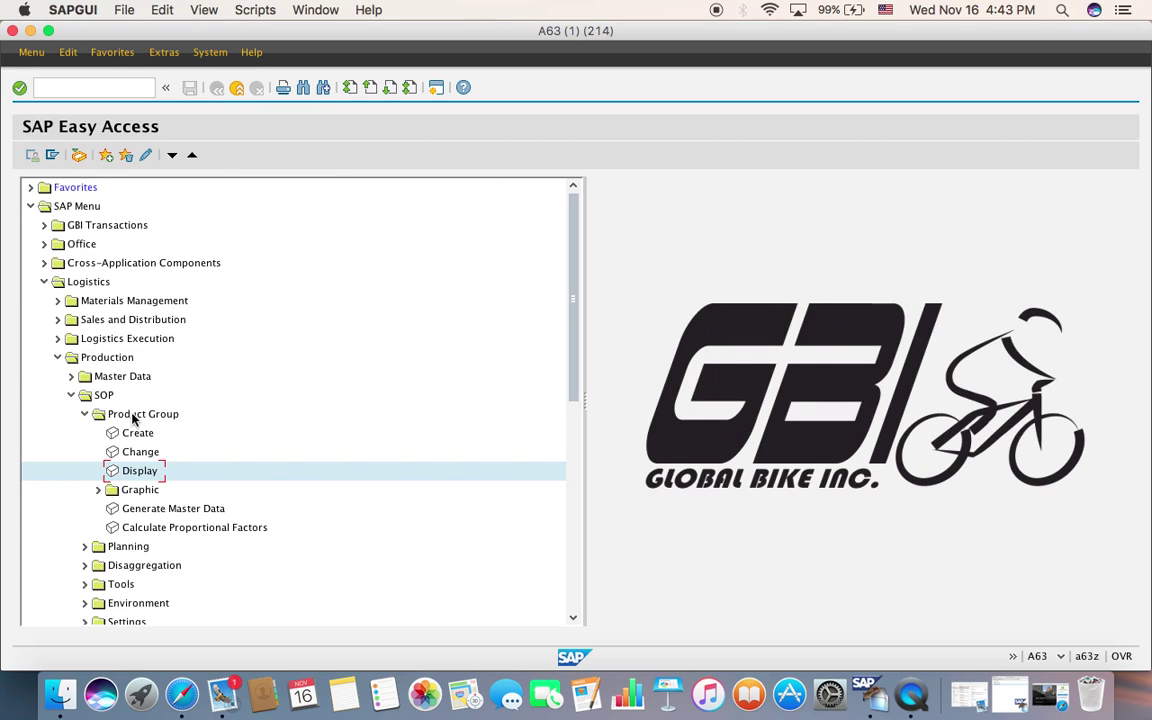
double_click(89, 283)
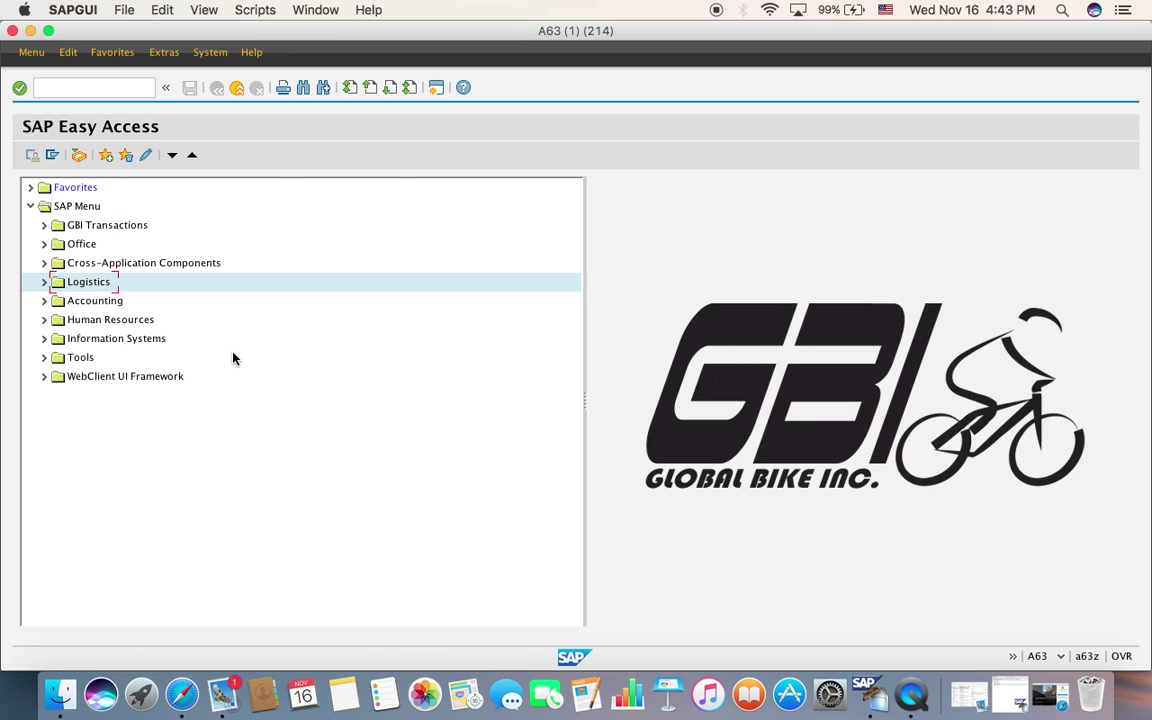
double_click(105, 283)
double_click(110, 358)
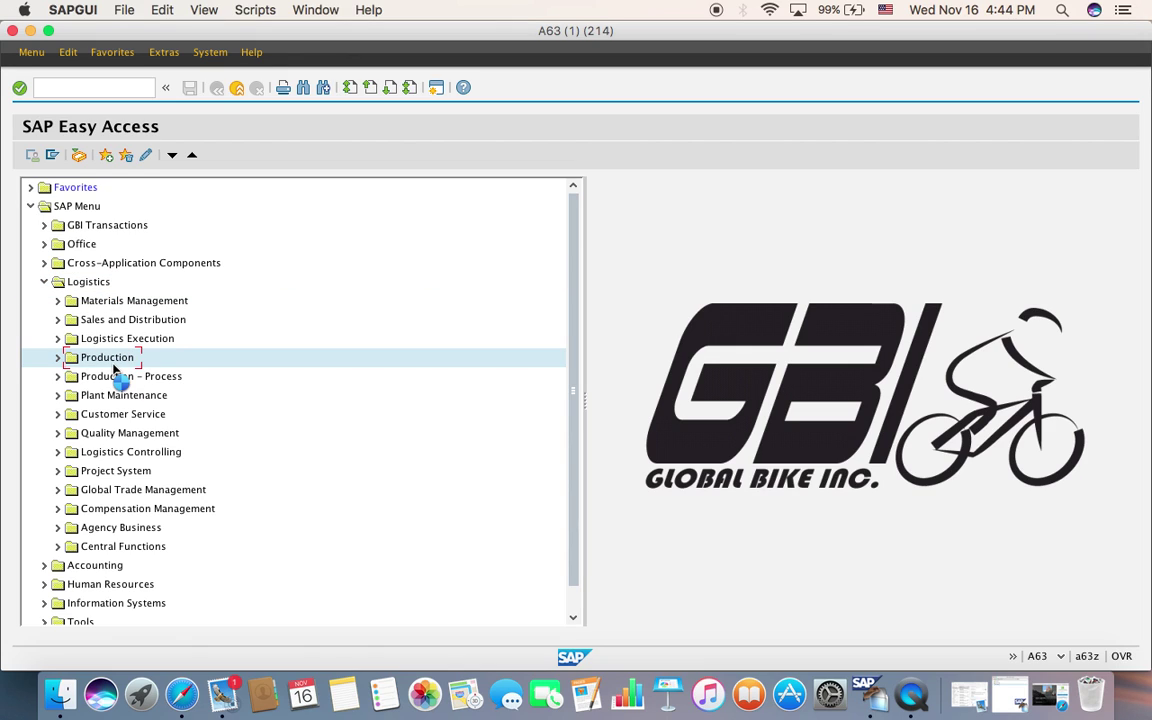
double_click(105, 397)
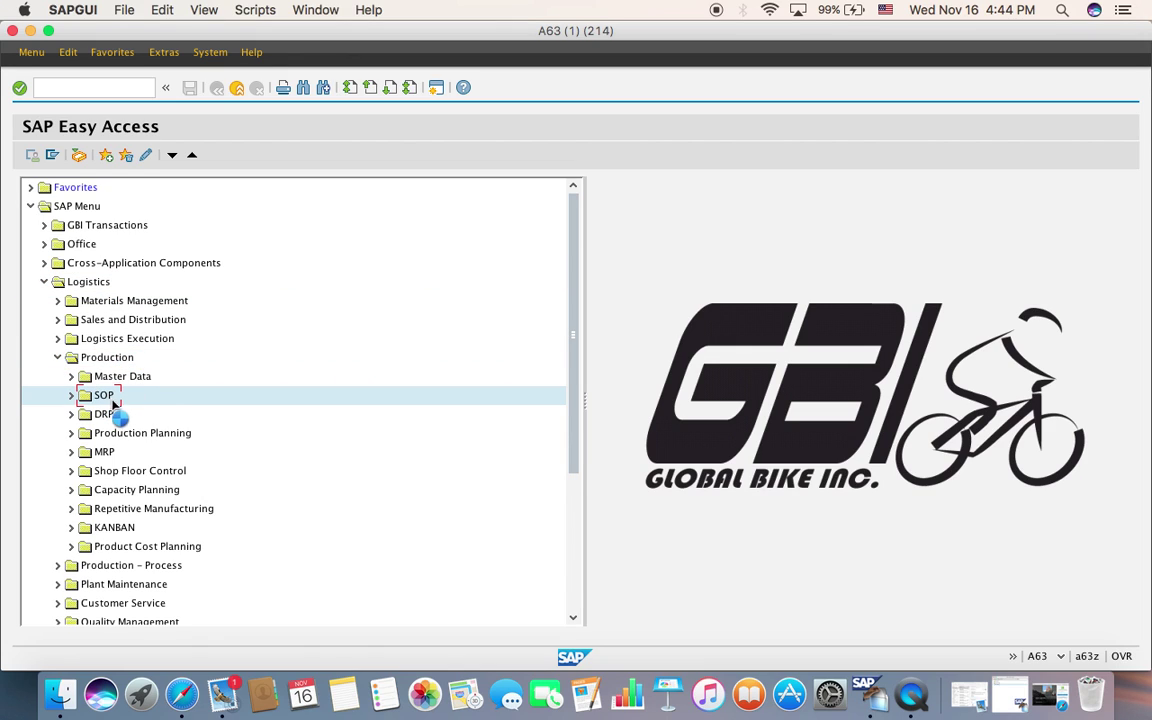
double_click(129, 434)
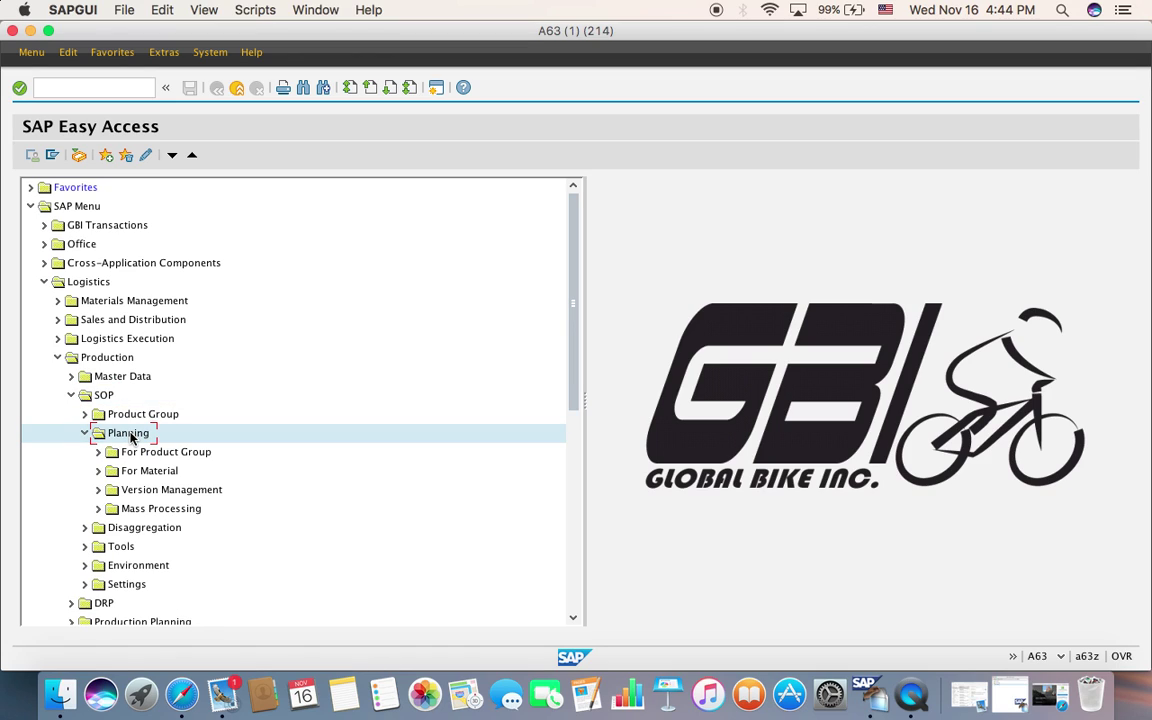
double_click(160, 455)
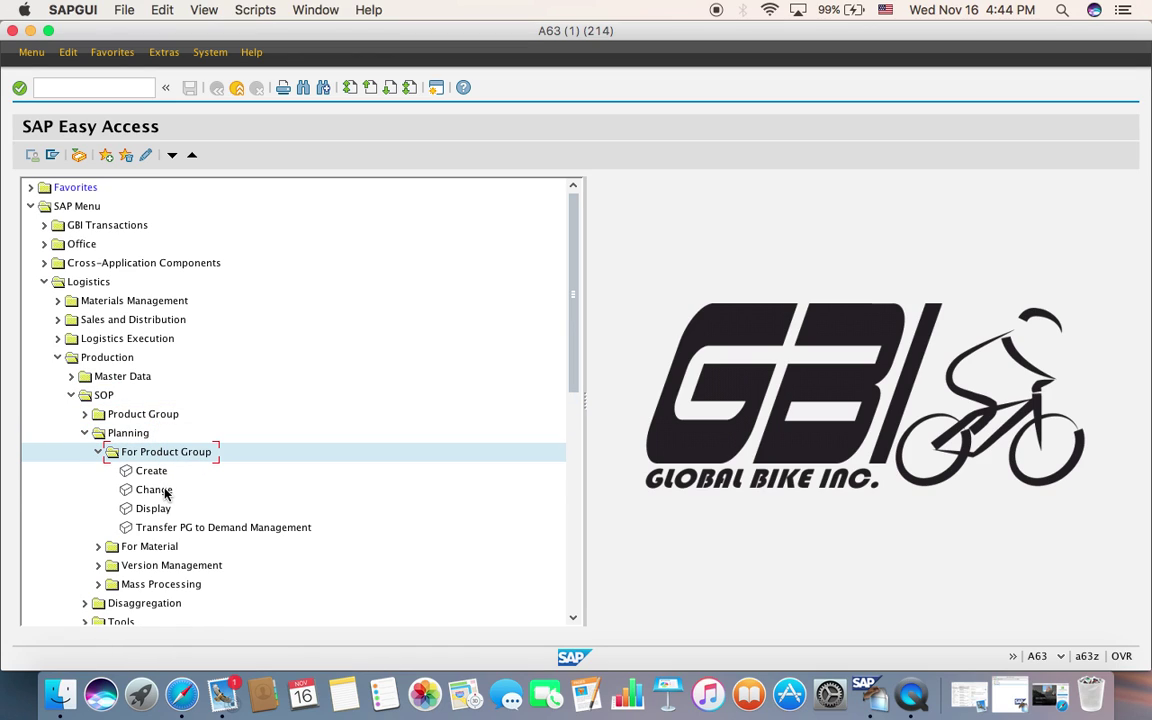
double_click(166, 490)
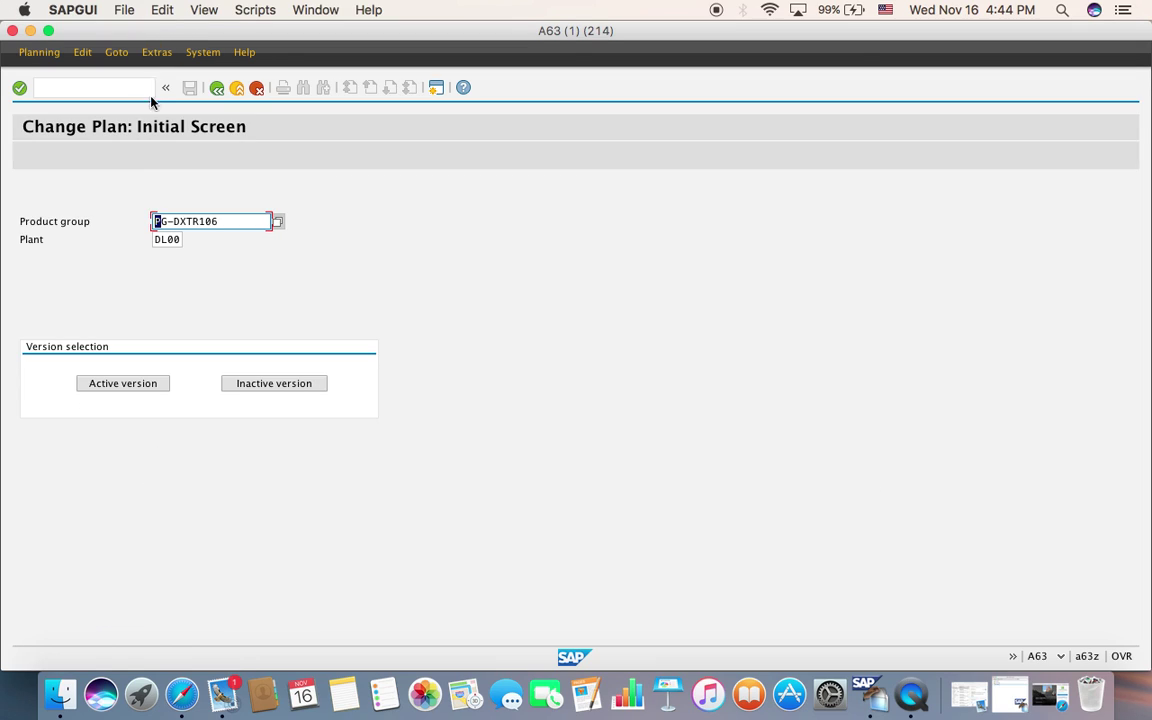
Open the active version of the rough-cut plan for product group PG-DXTR106 in plant DL00.
left_click(201, 222)
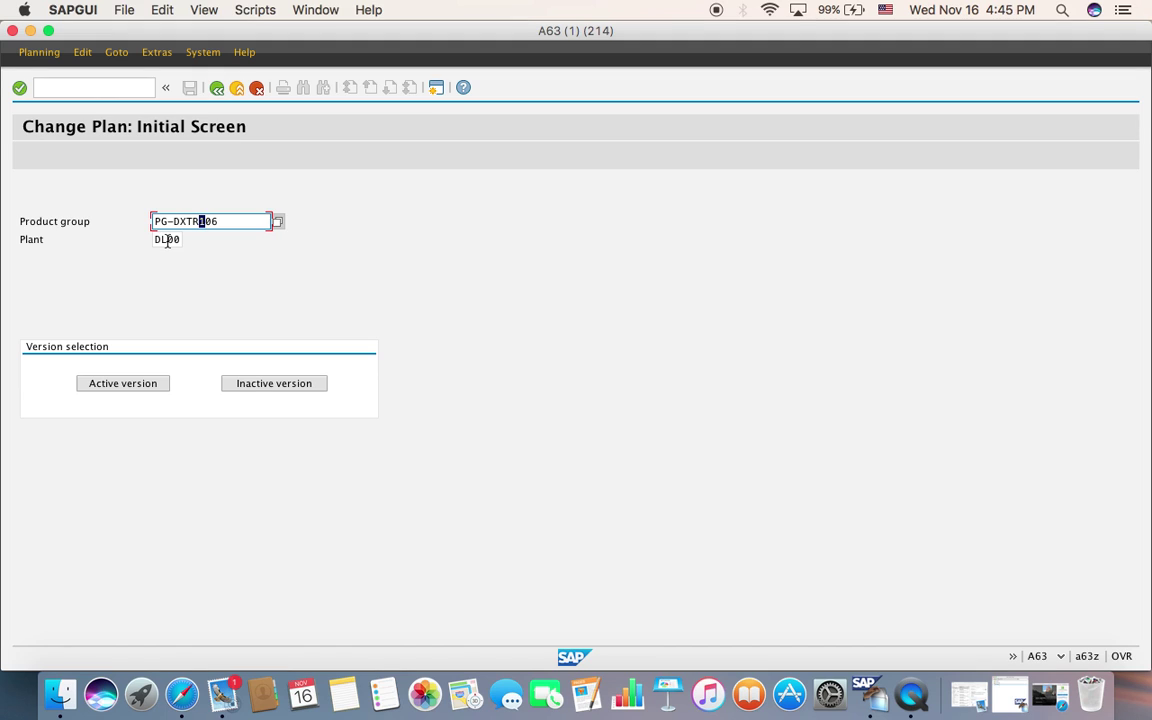
left_click(148, 389)
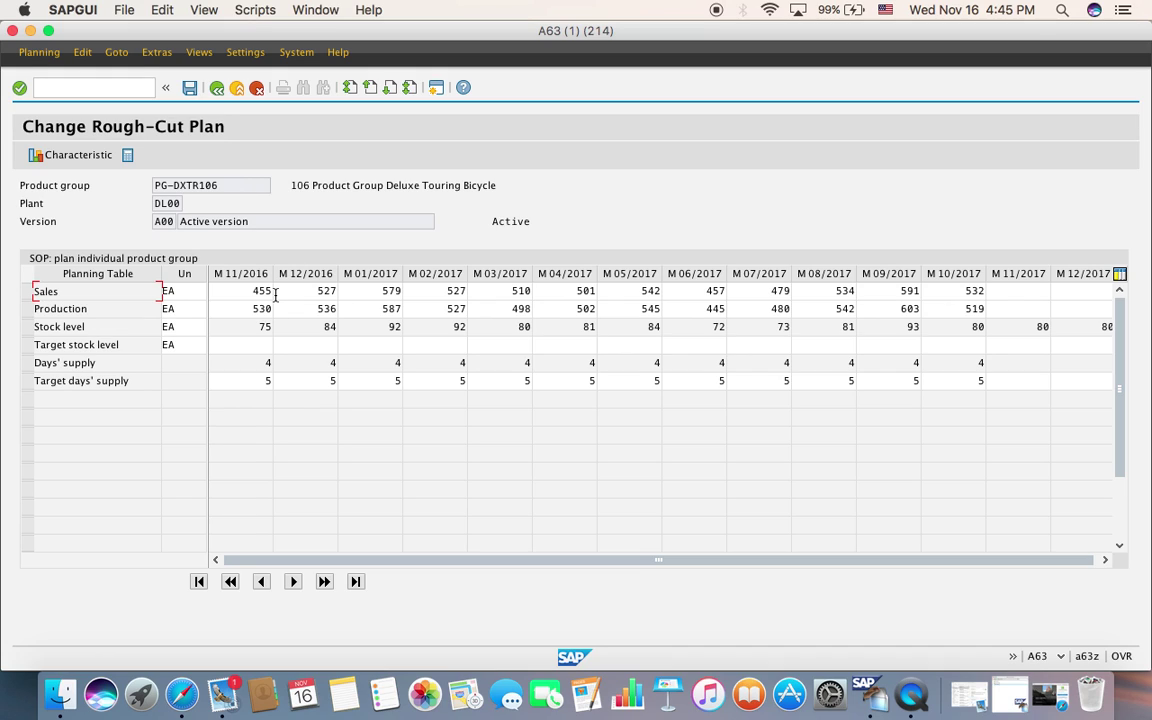
double_click(158, 221)
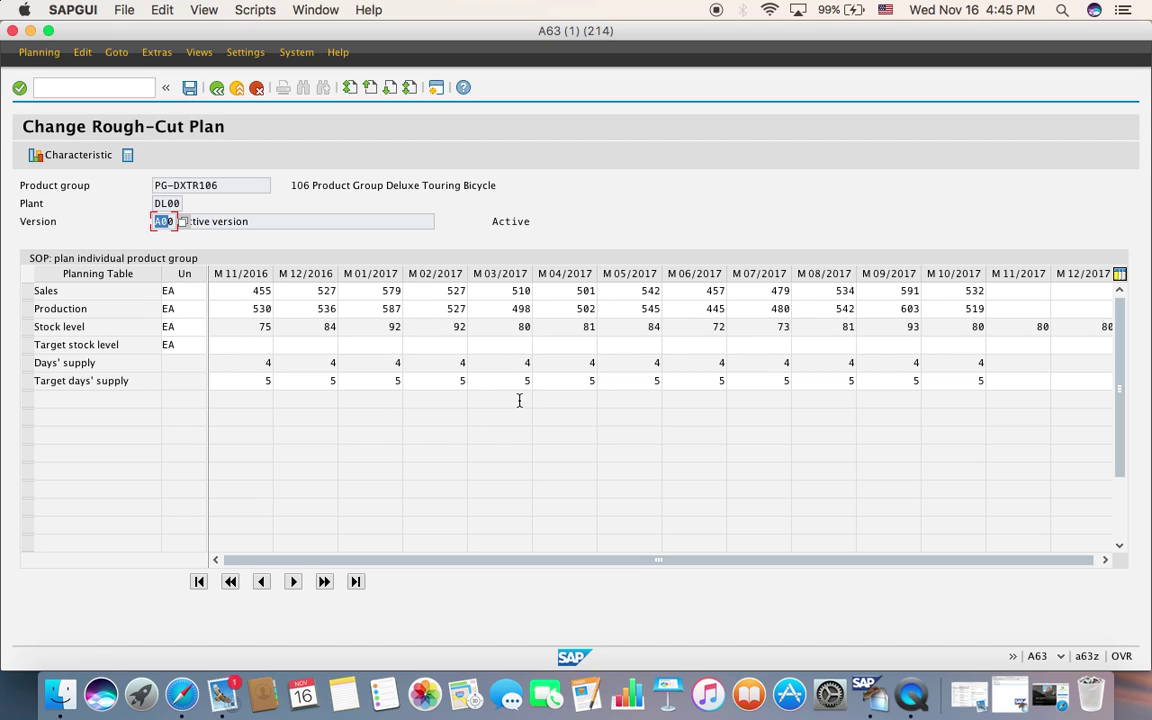
Start creating the sales plan by forecast and set the forecast interval's end period to 10/2017.
left_click(88, 55)
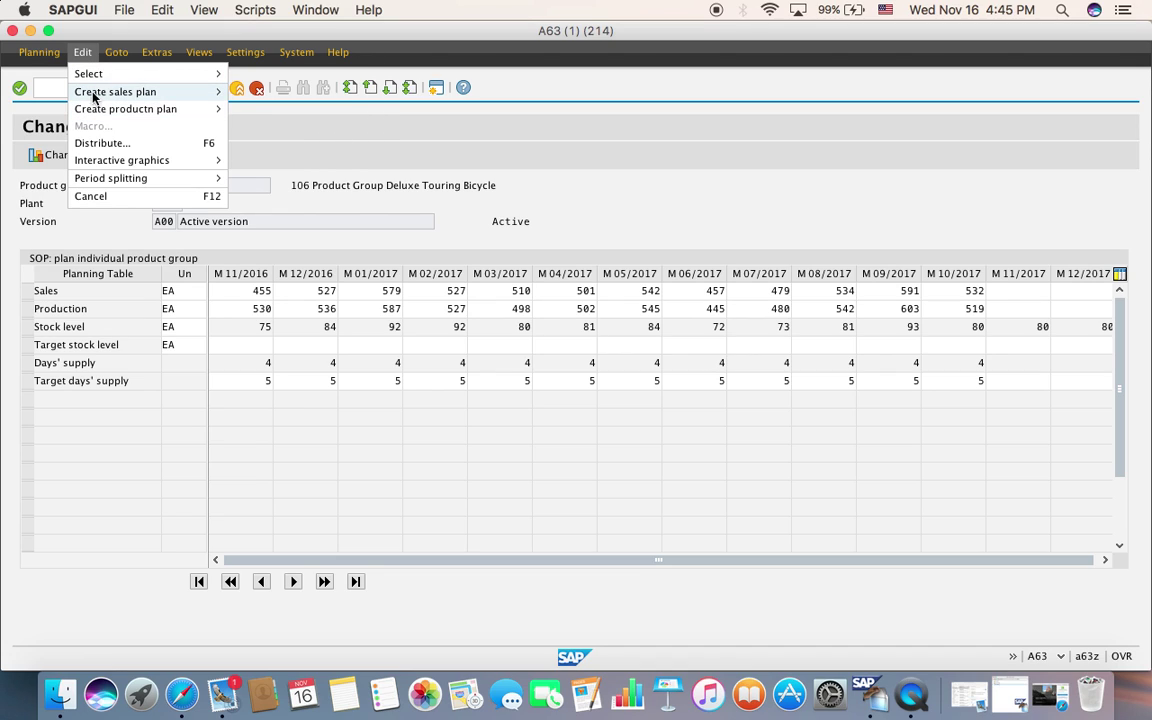
mouse_move(96, 94)
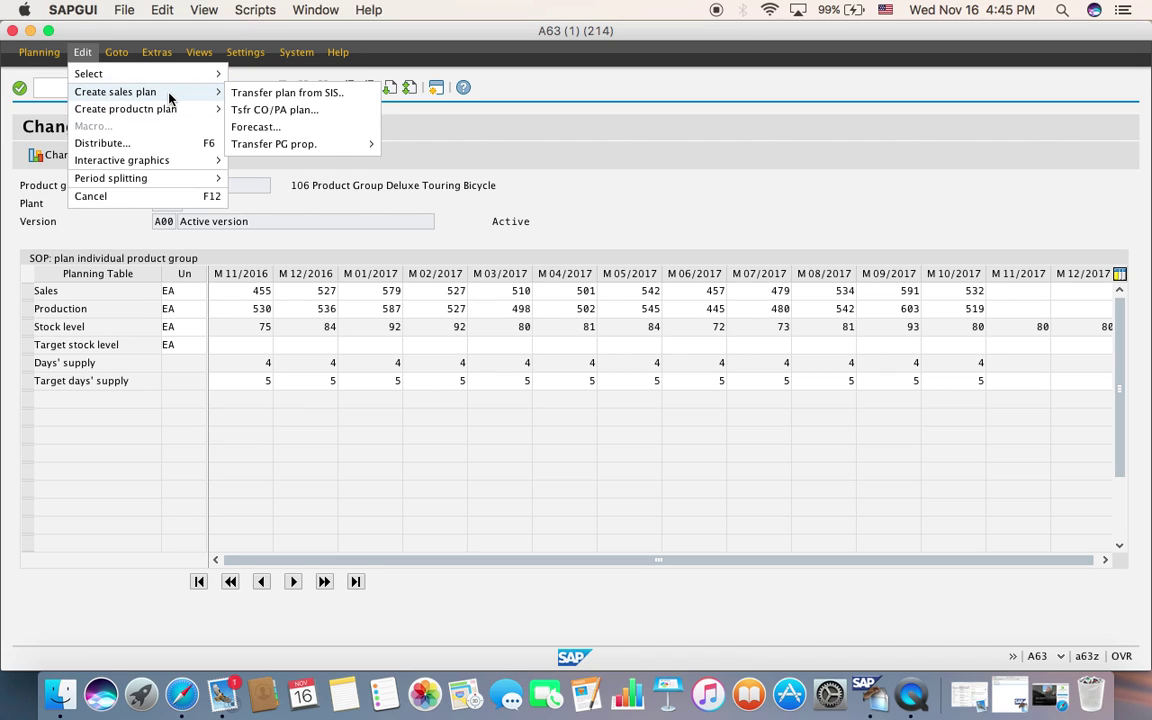
left_click(253, 127)
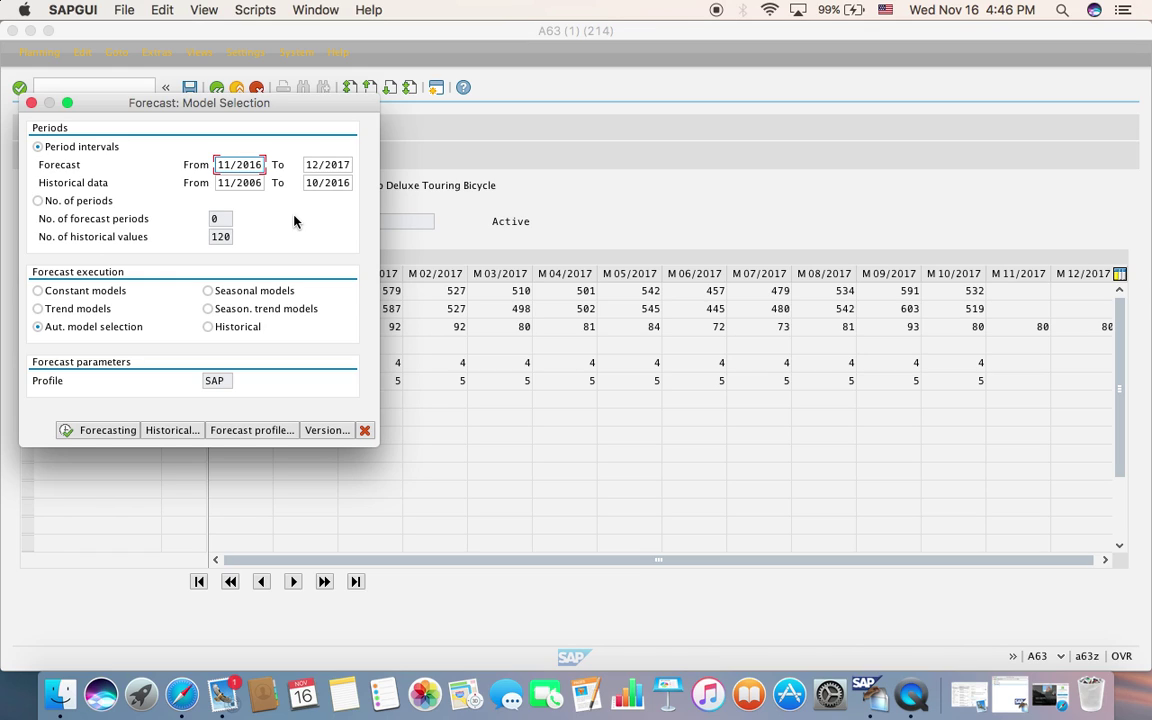
left_click(312, 166)
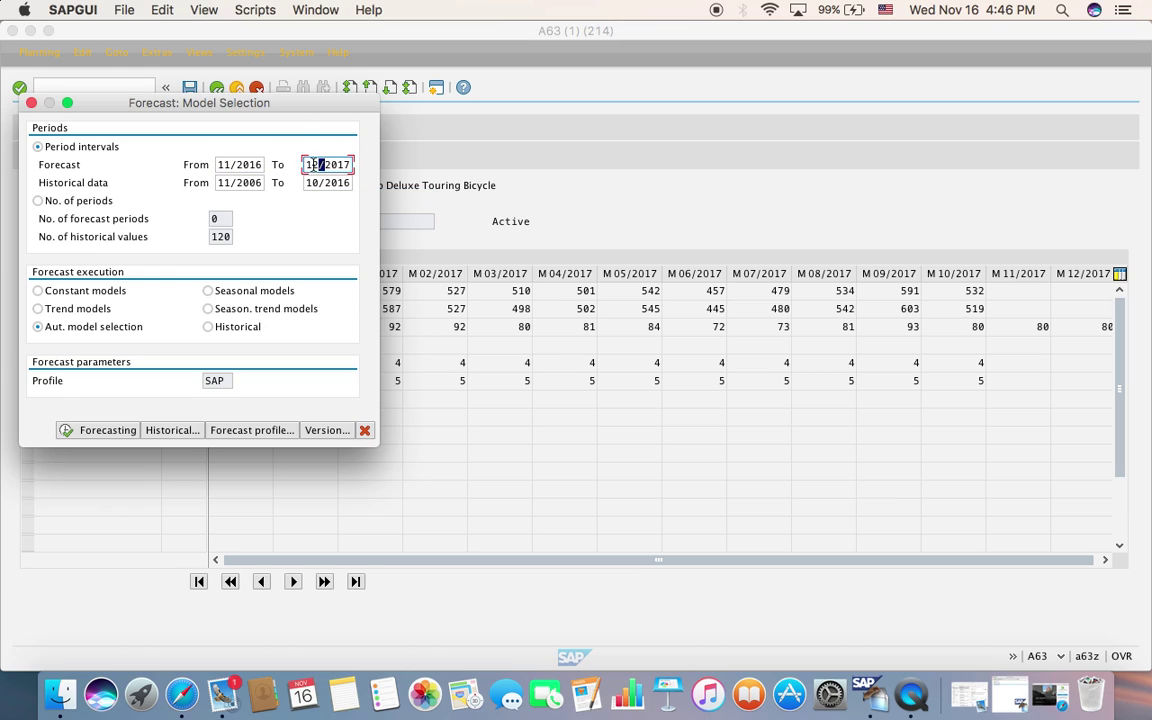
type("0")
left_click(88, 431)
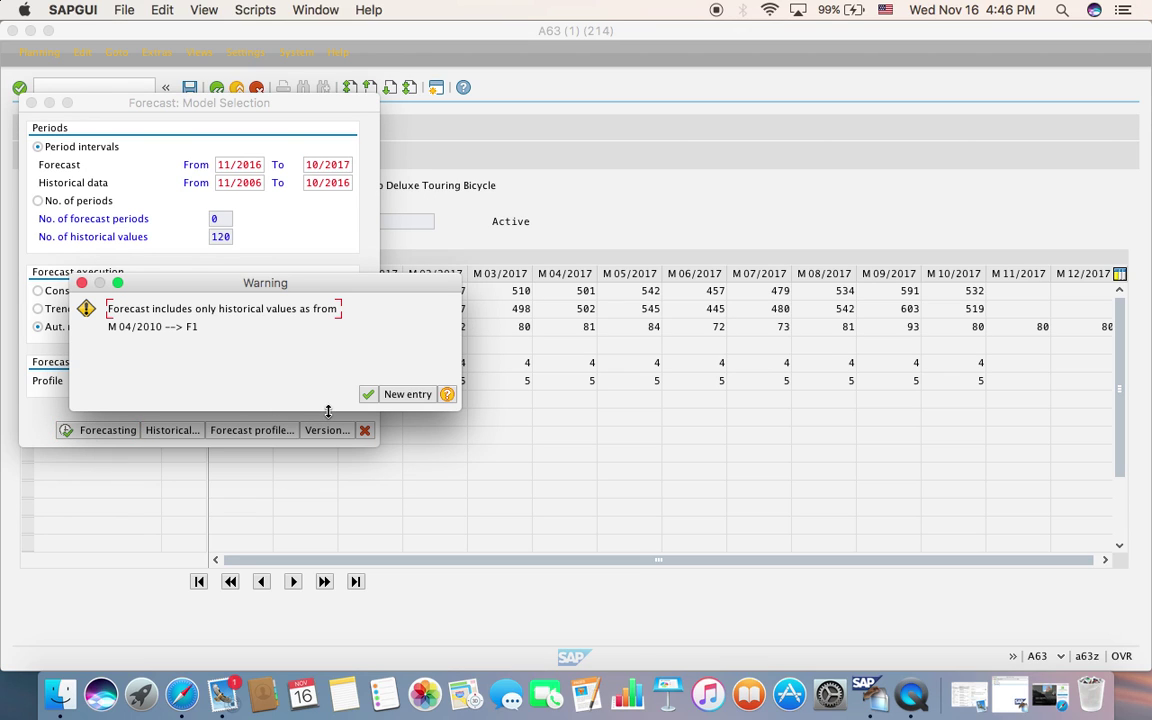
left_click(367, 395)
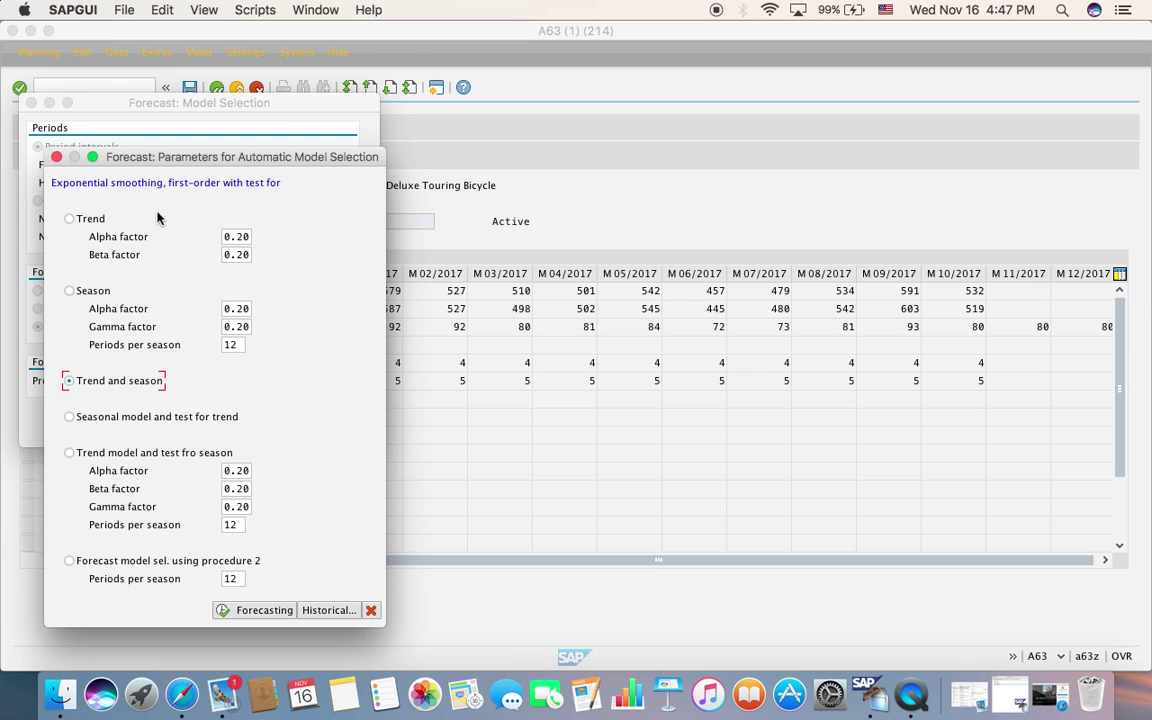
left_click(56, 157)
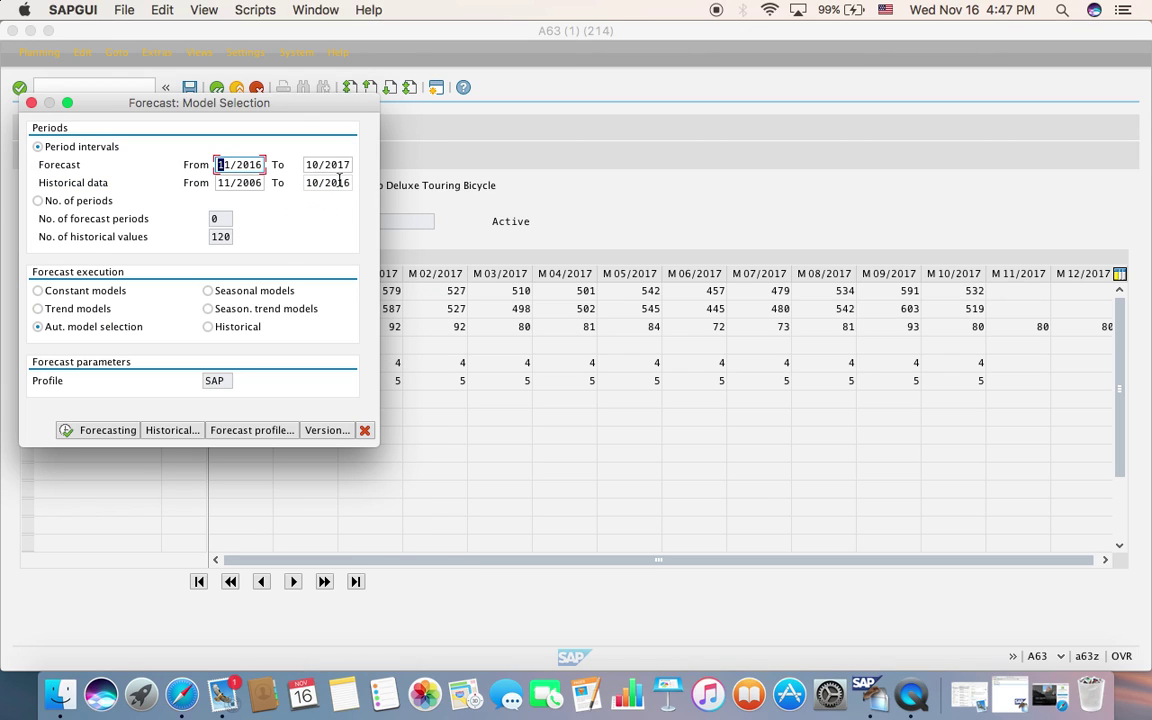
Set the forecast's historical data interval from 04/2010 to 03/2016.
left_click(222, 183)
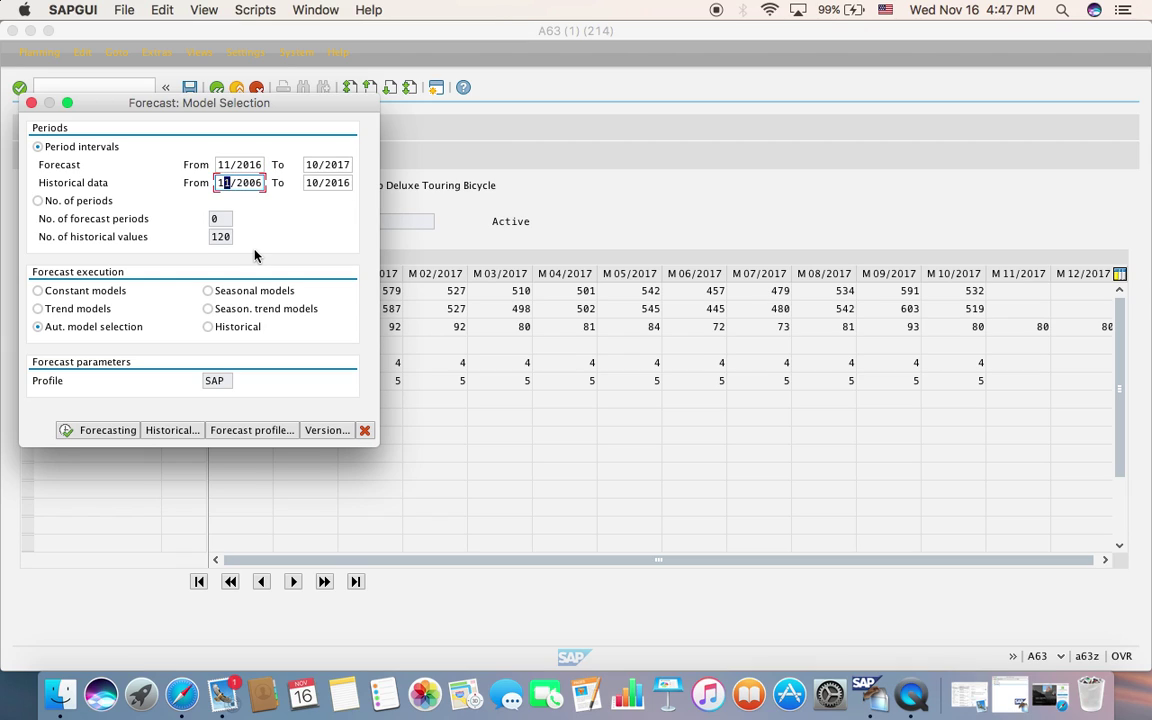
type("04")
key("Right")
key("Right")
type("10")
left_click(319, 187)
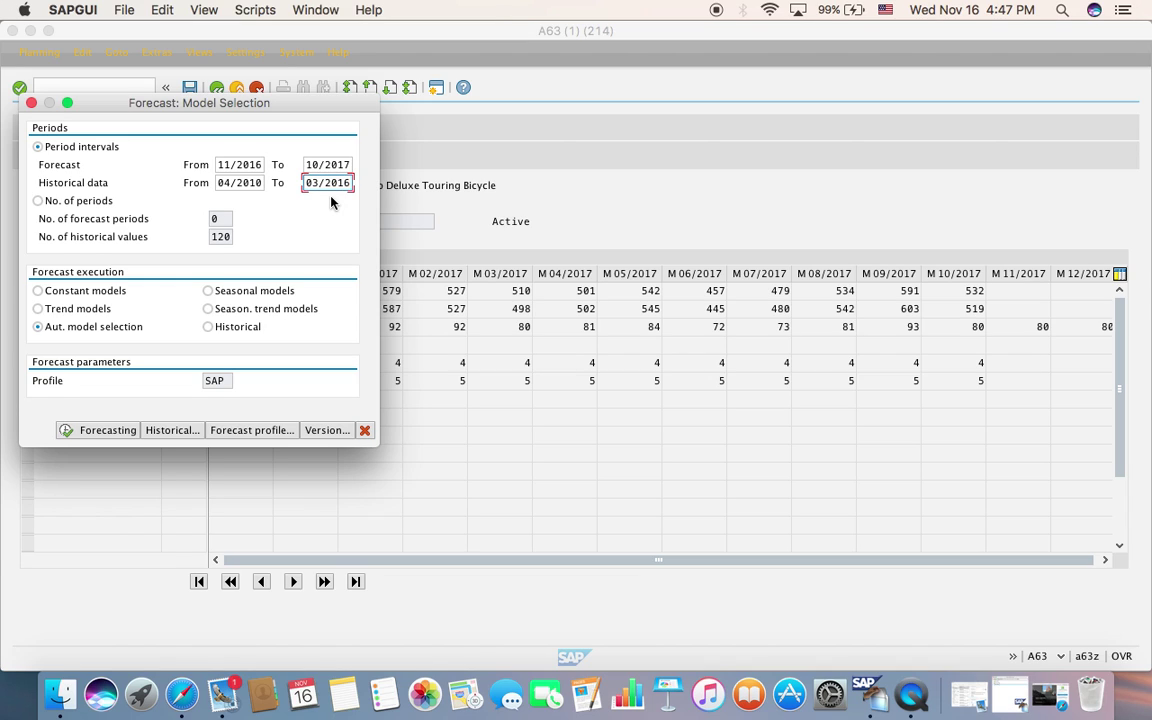
Run the forecast with automatic model selection testing for trend and season, and accept the results.
left_click(100, 430)
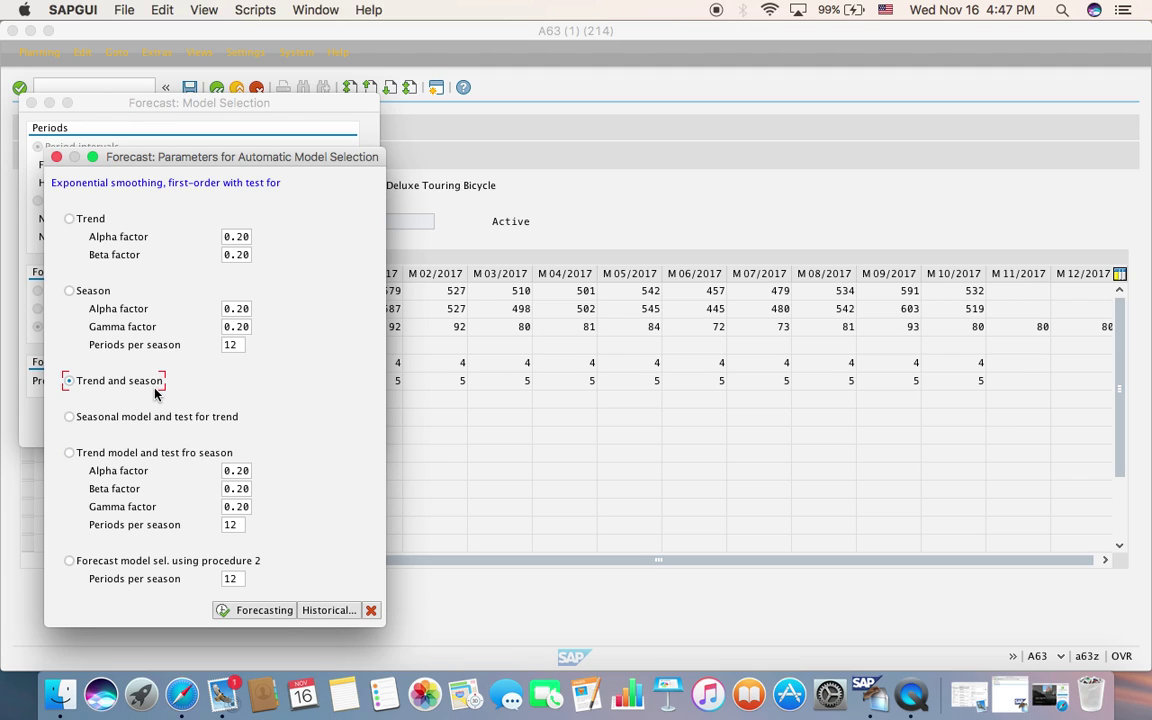
left_click(257, 610)
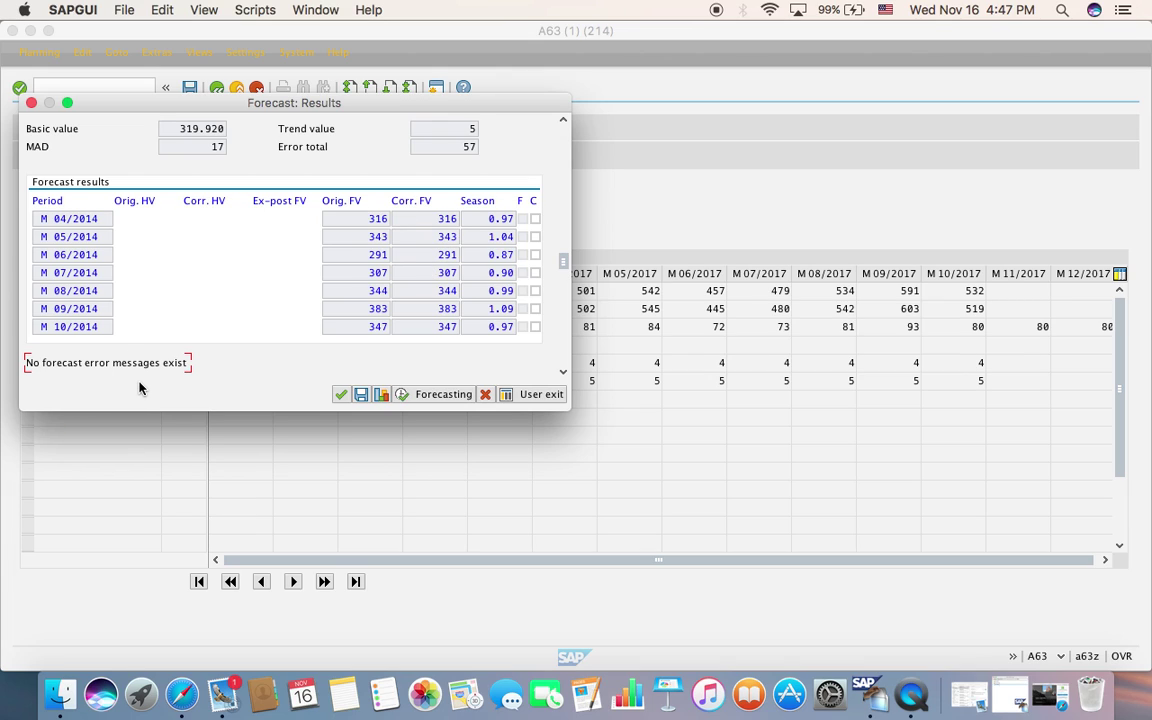
left_click(340, 396)
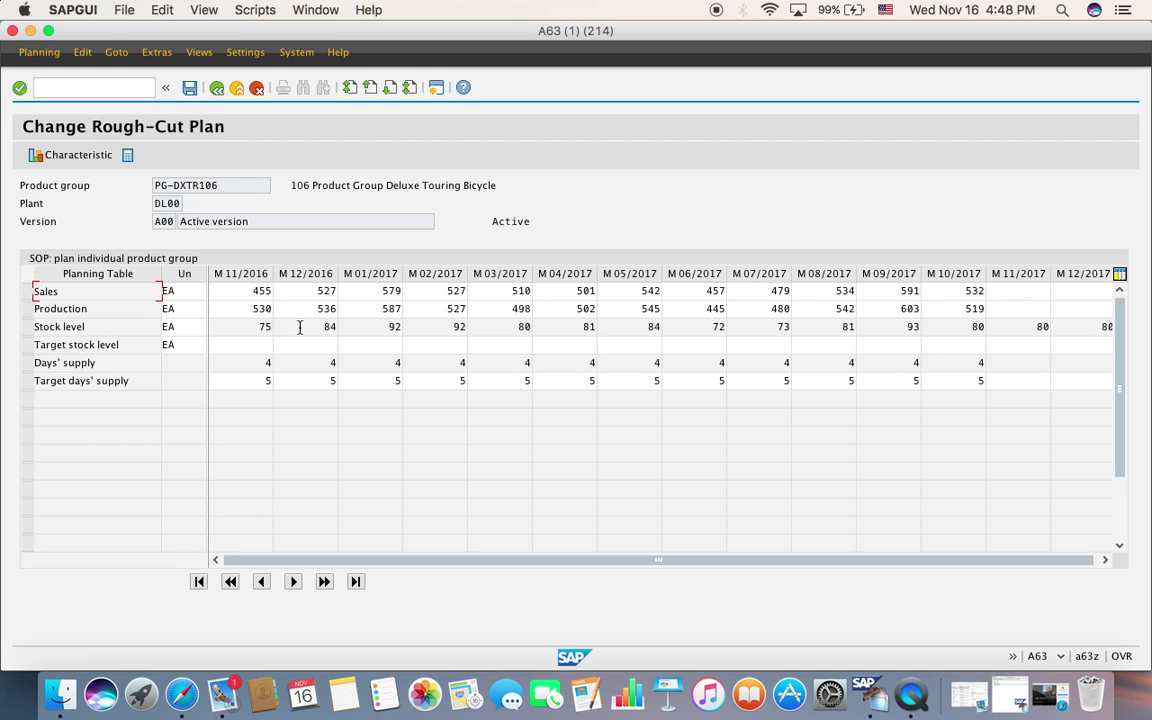
Check the 11/2016 production quantity and the monthly target days' supply values through 10/2017 in the planning table.
left_click(250, 309)
double_click(250, 309)
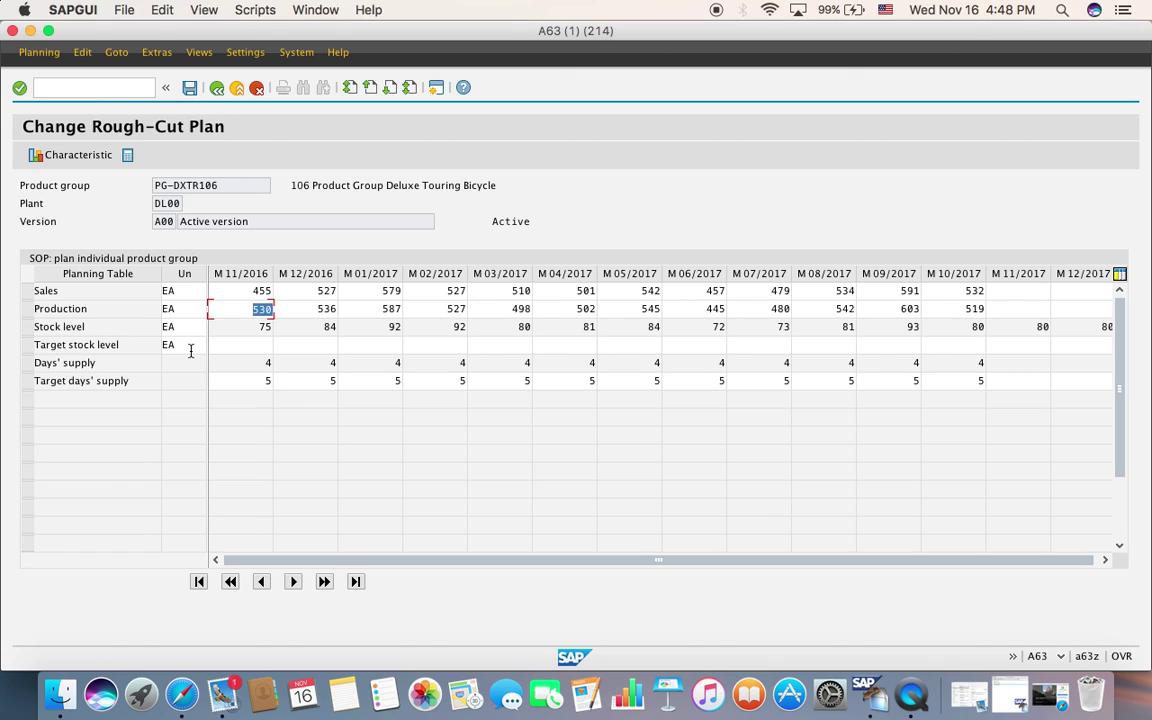
left_click(236, 381)
left_click(374, 379)
key("Tab")
key("Tab")
key("Tab")
key("Tab")
key("Tab")
key("Tab")
key("Tab")
key("Tab")
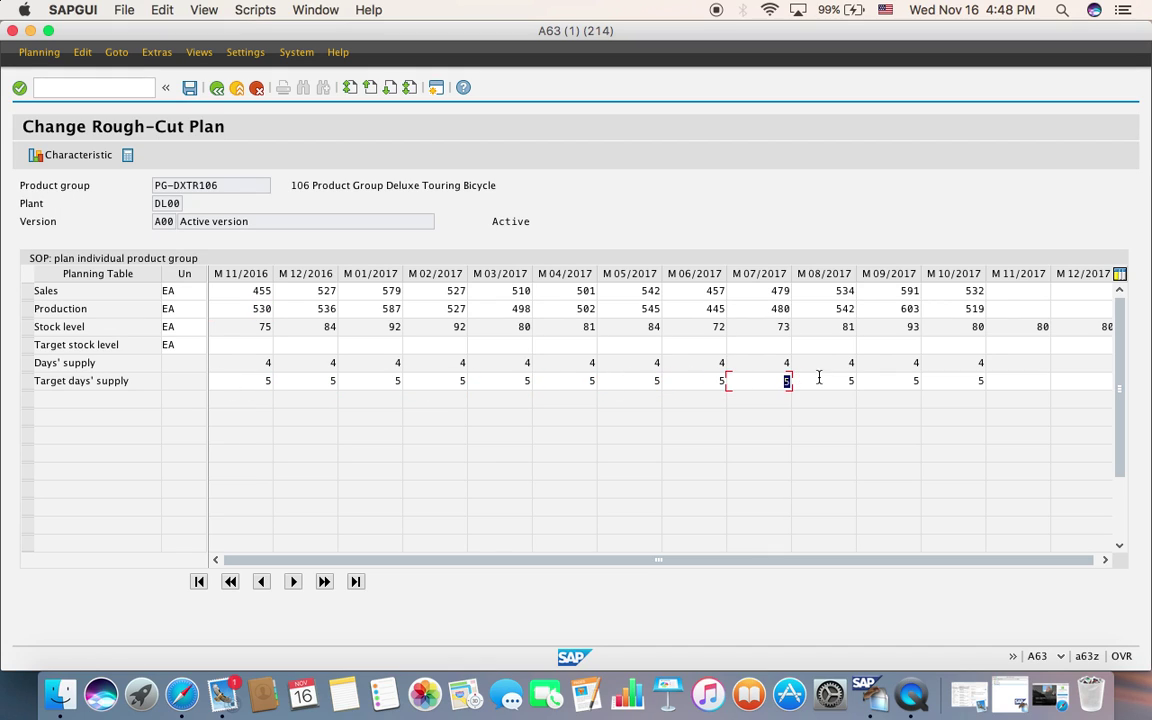
left_click(950, 390)
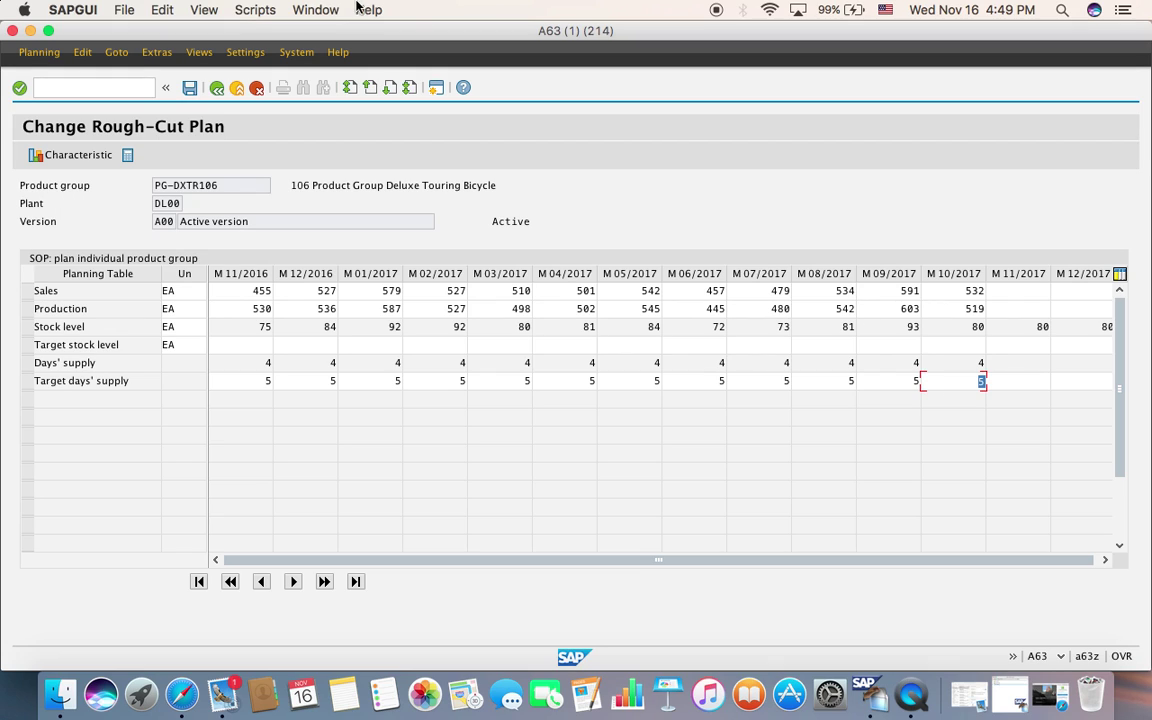
Create the product group's production plan synchronous to sales.
left_click(86, 55)
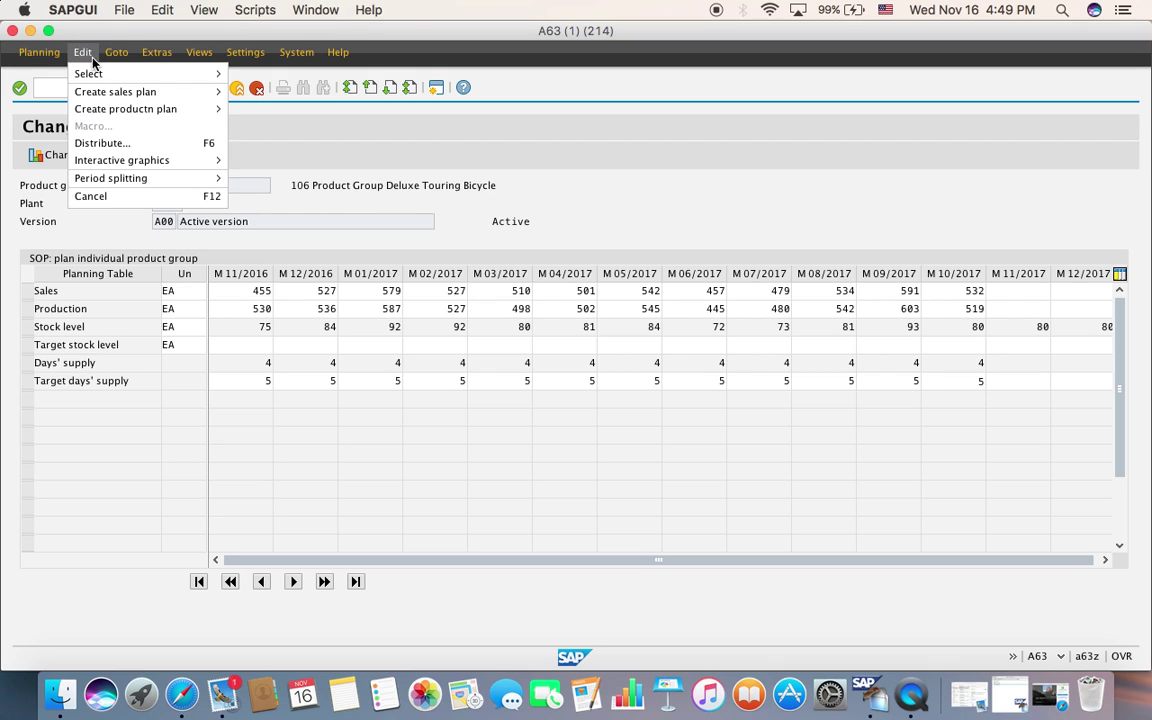
mouse_move(118, 110)
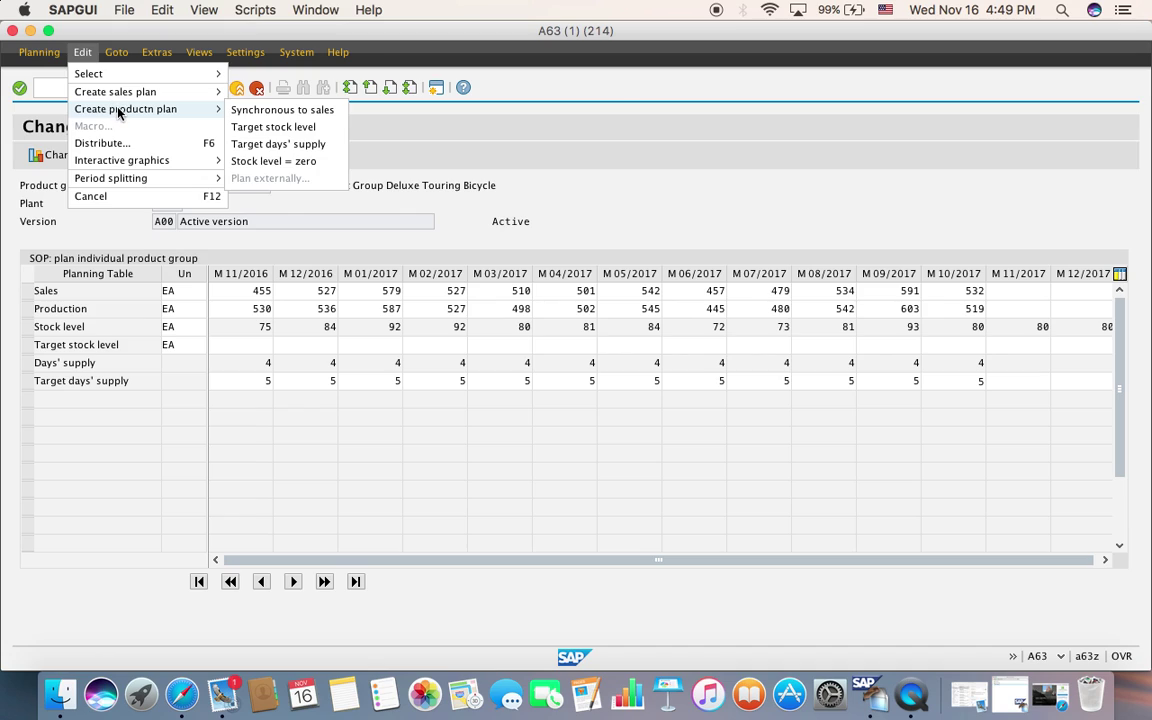
left_click(249, 112)
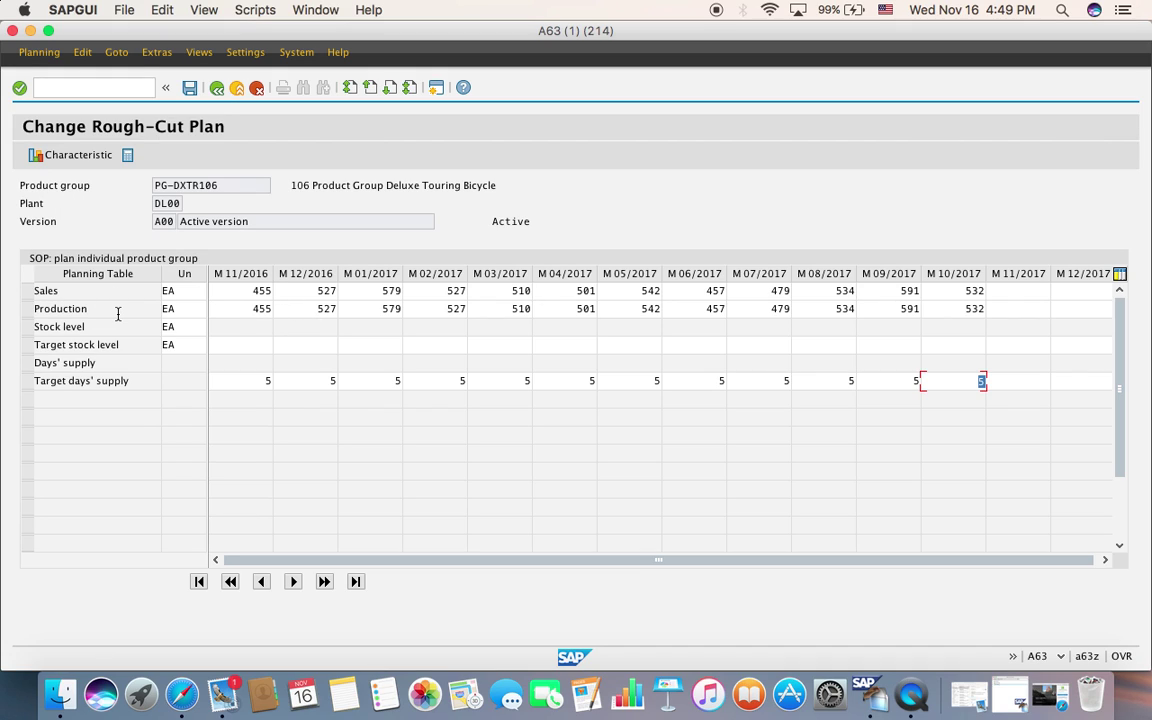
Exit the rough-cut plan to the SAP Easy Access menu and collapse the Logistics folder.
left_click(217, 89)
left_click(320, 220)
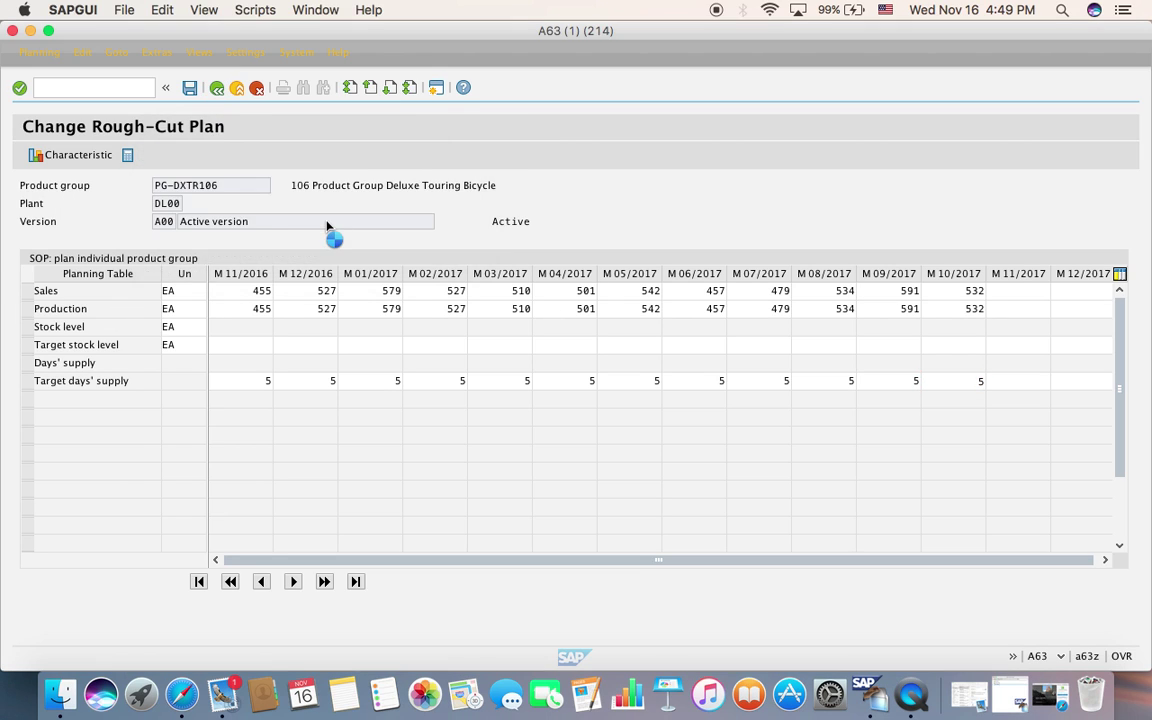
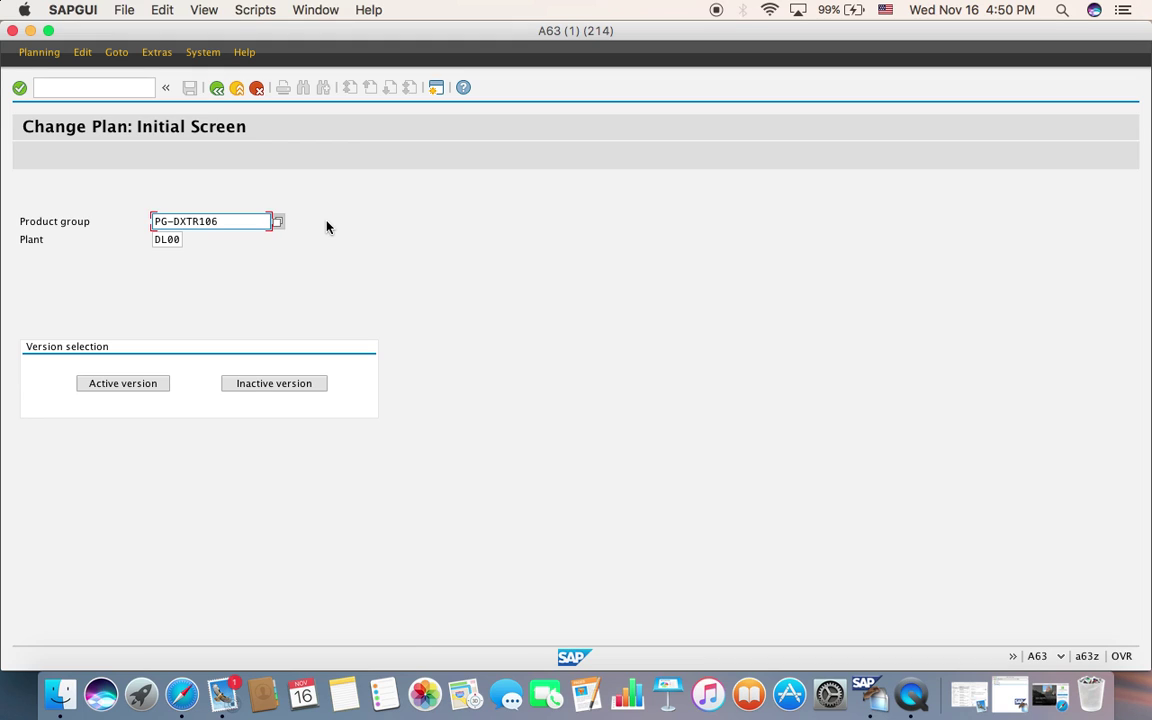
left_click(239, 89)
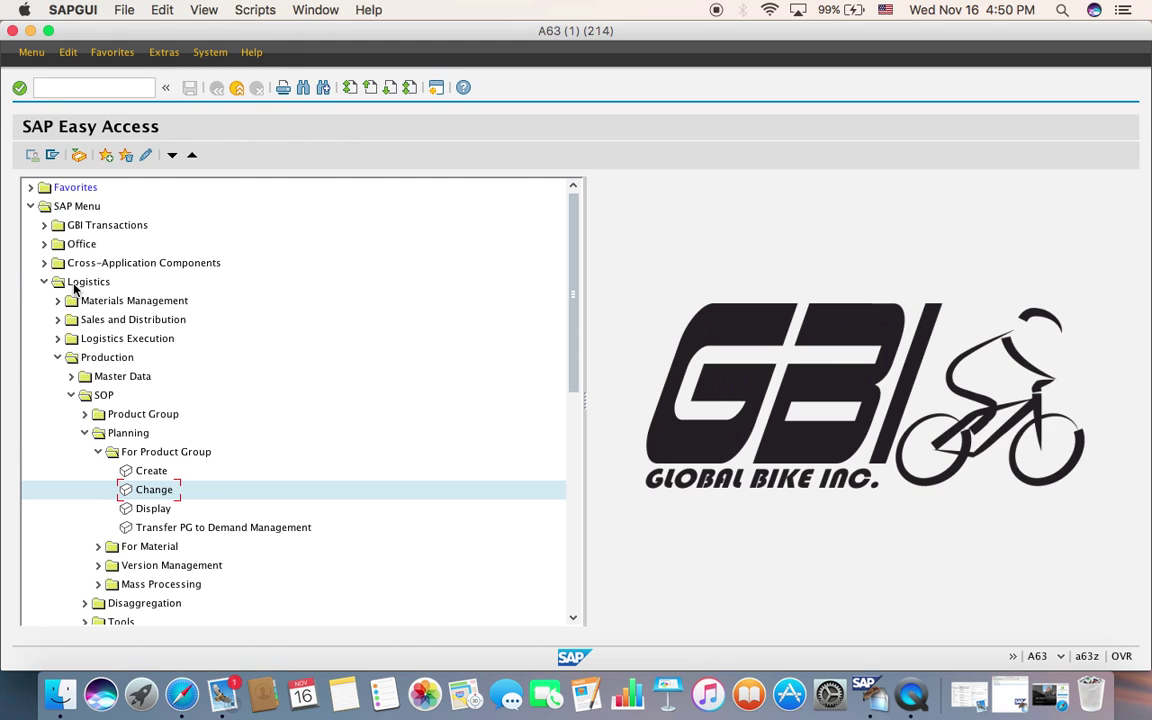
double_click(77, 287)
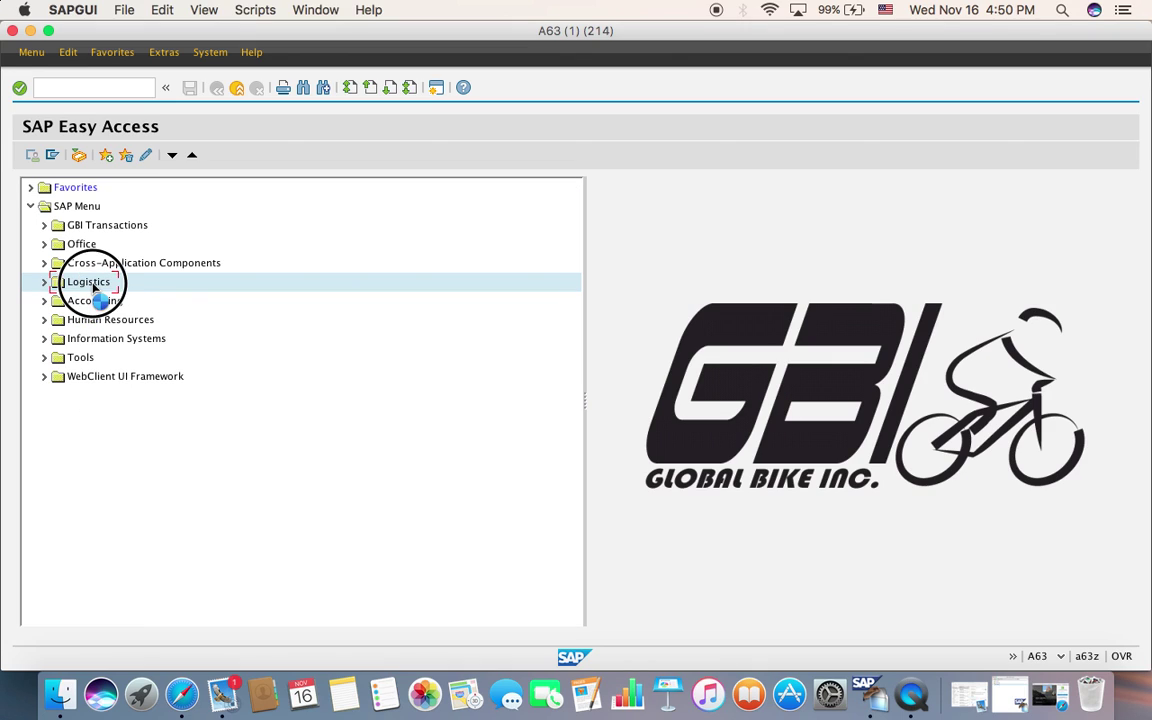
Open the Transfer PG to Demand Management transaction under Logistics > Production > SOP > Disaggregation.
left_click(126, 357)
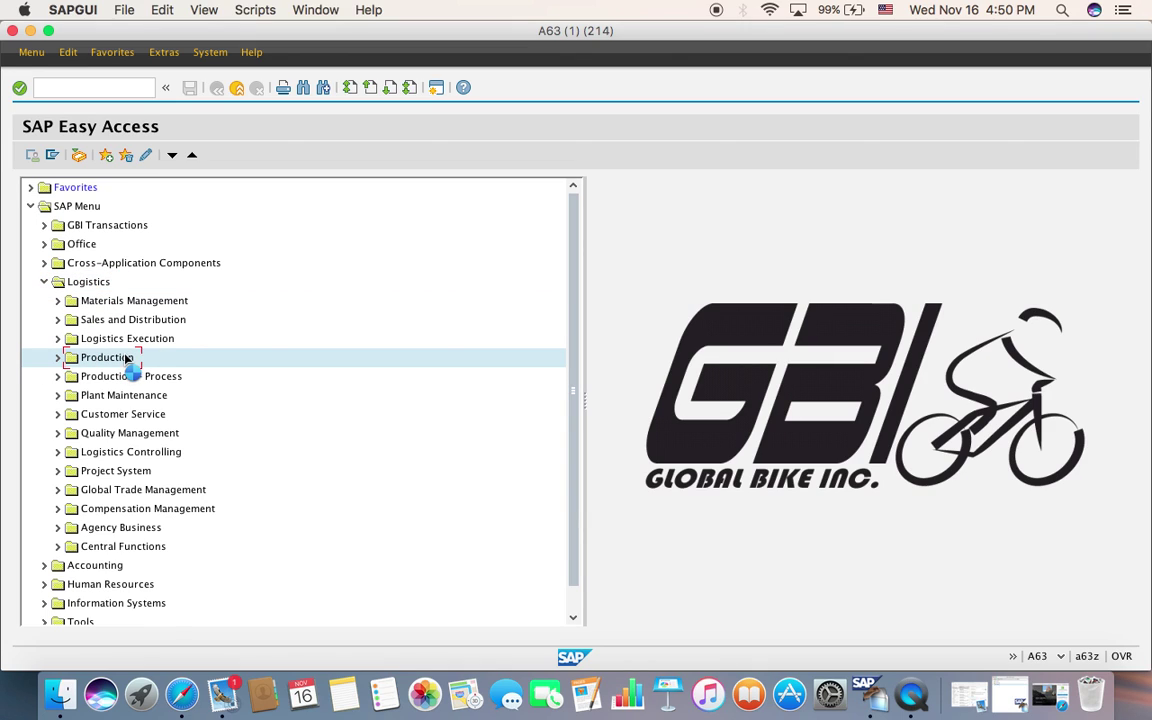
double_click(106, 394)
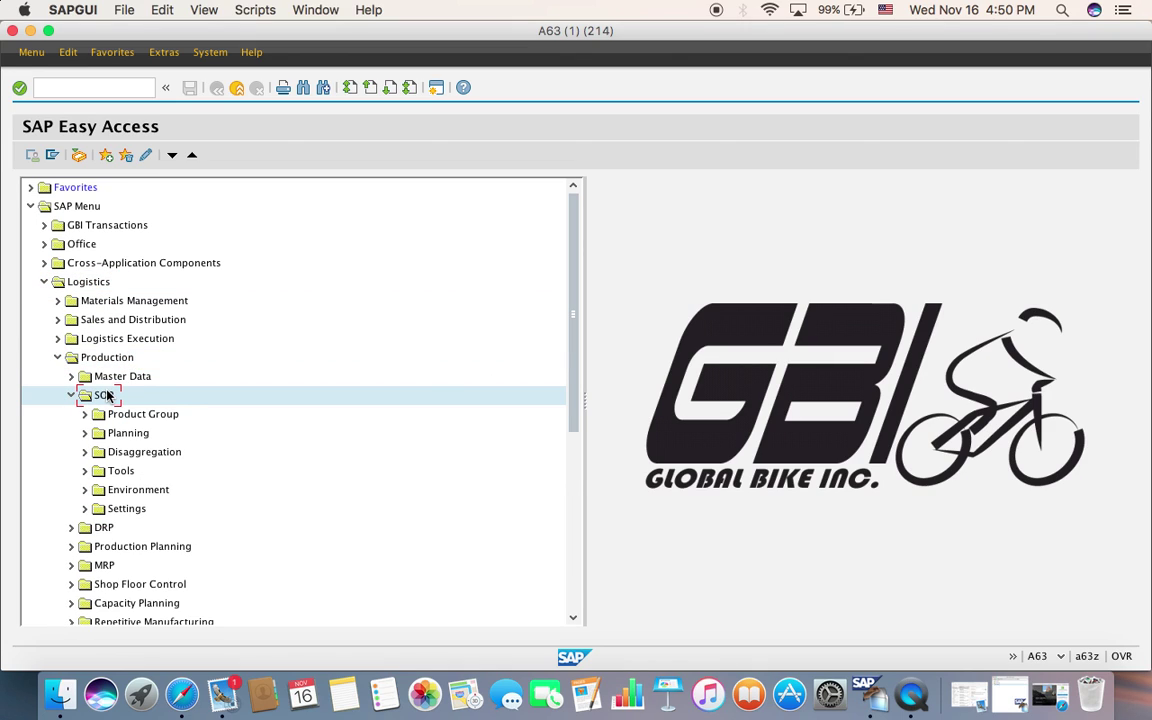
left_click(132, 452)
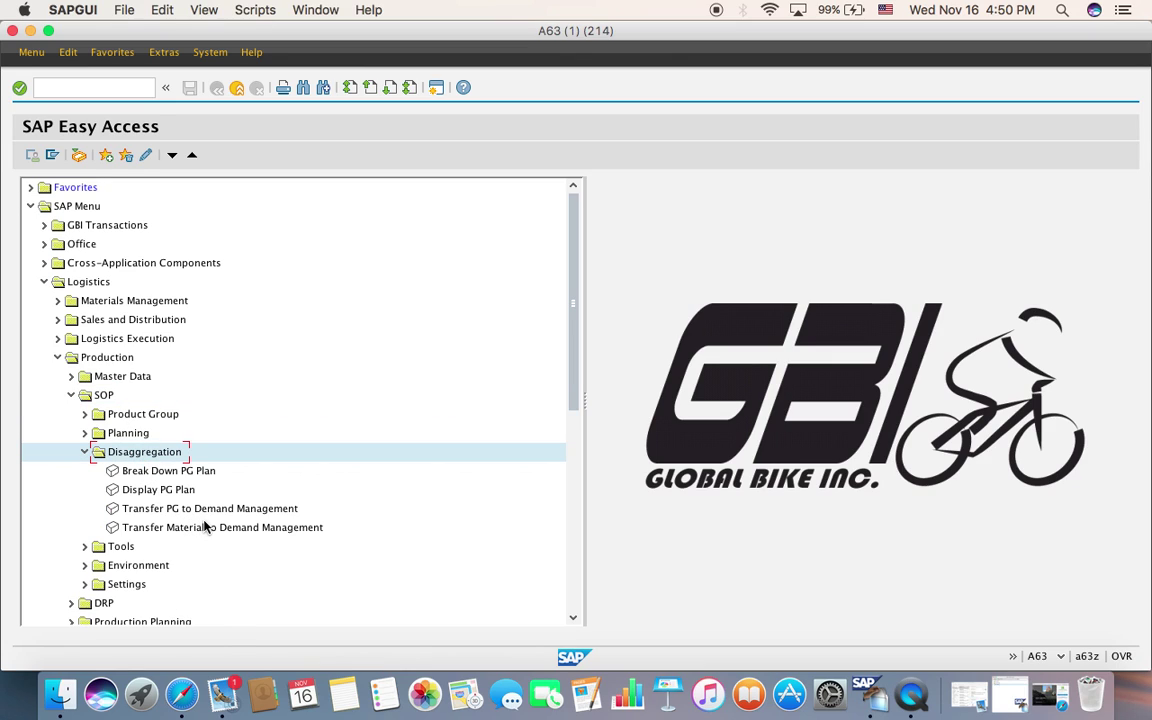
double_click(210, 512)
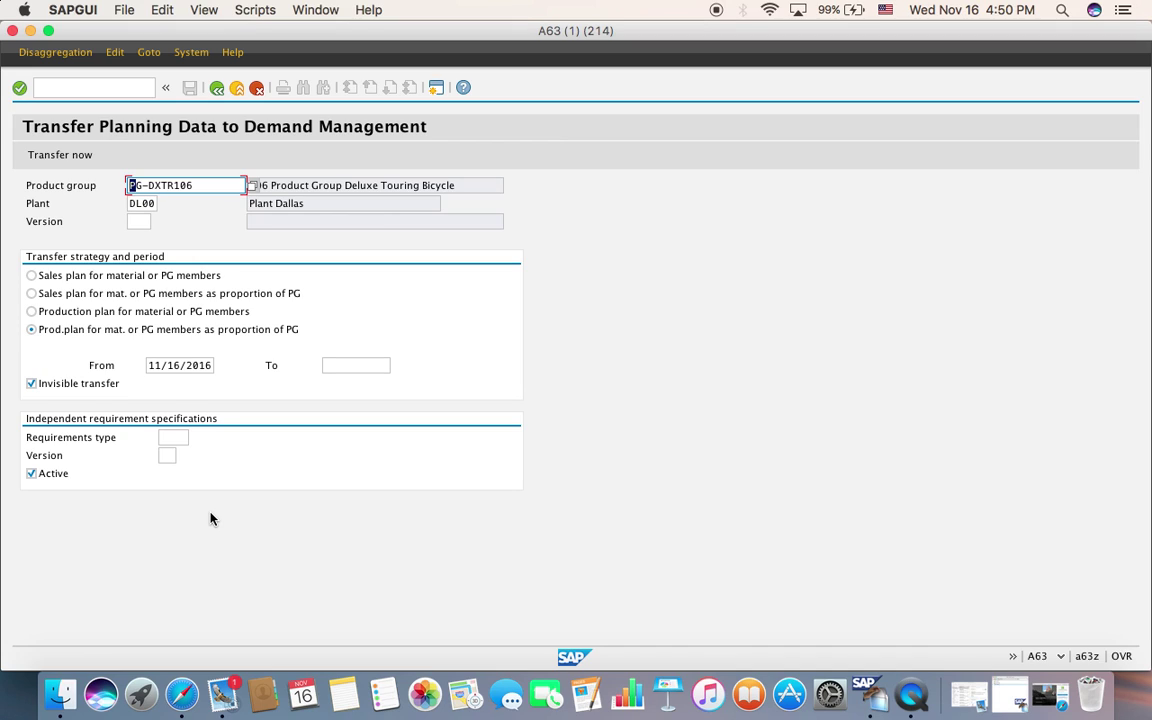
Transfer product group PG-DXTR106 to demand management with version A00 and invisible transfer turned off.
left_click(144, 225)
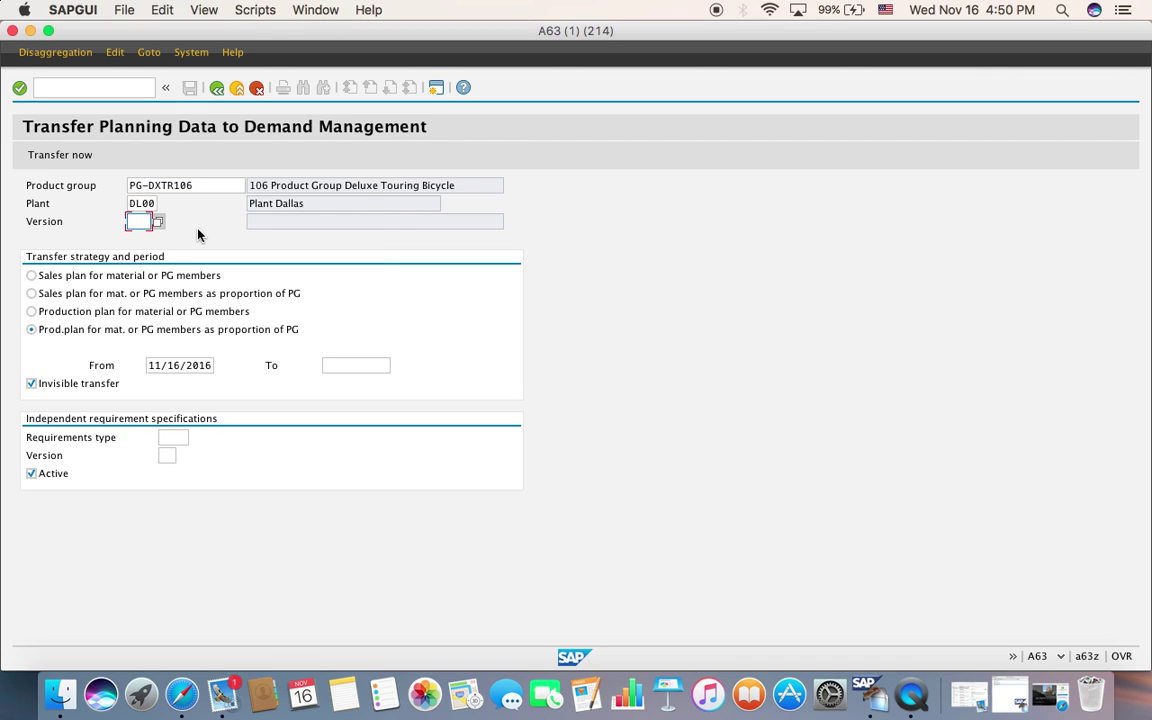
type("A00")
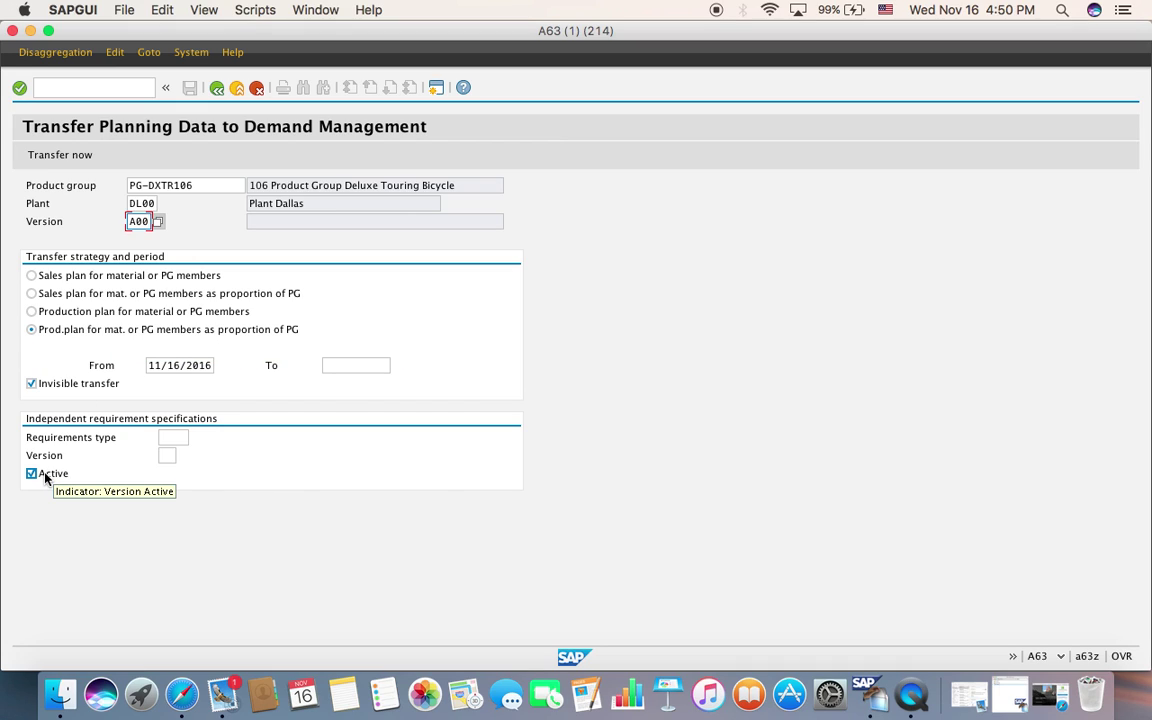
left_click(67, 388)
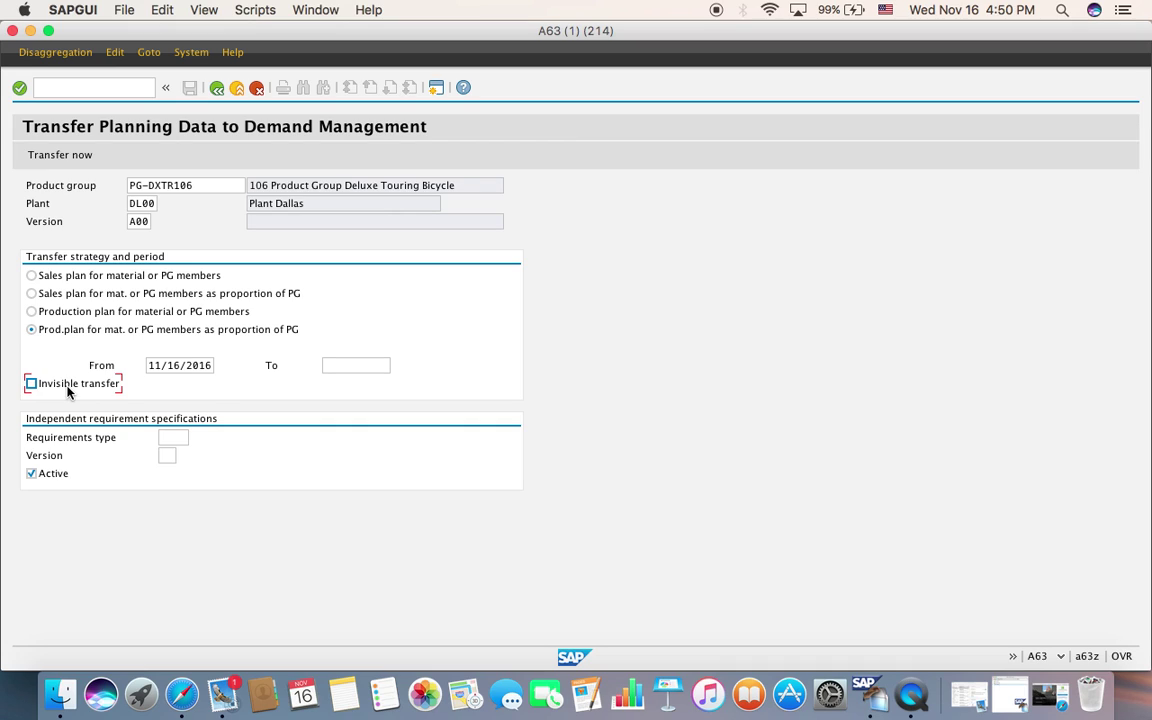
left_click(58, 160)
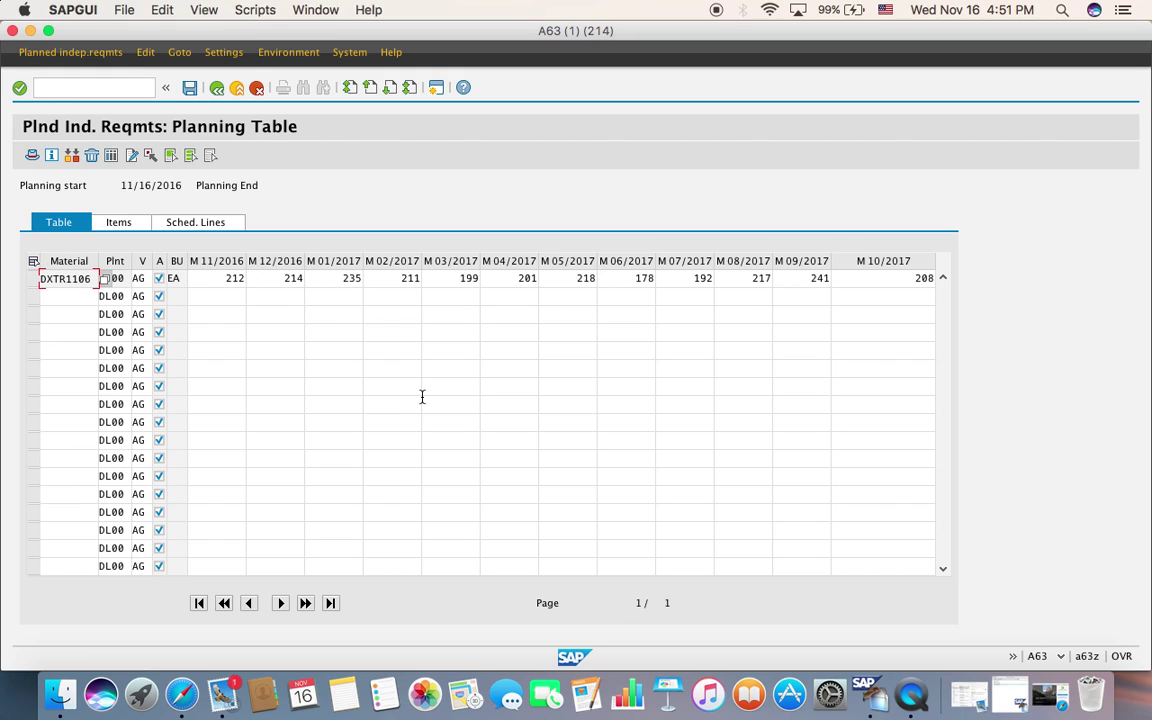
Step through the planned requirements tables of DXTR1106, DXTR2106 and DXTR3106, and return to the SAP Easy Access menu without saving.
left_click(214, 89)
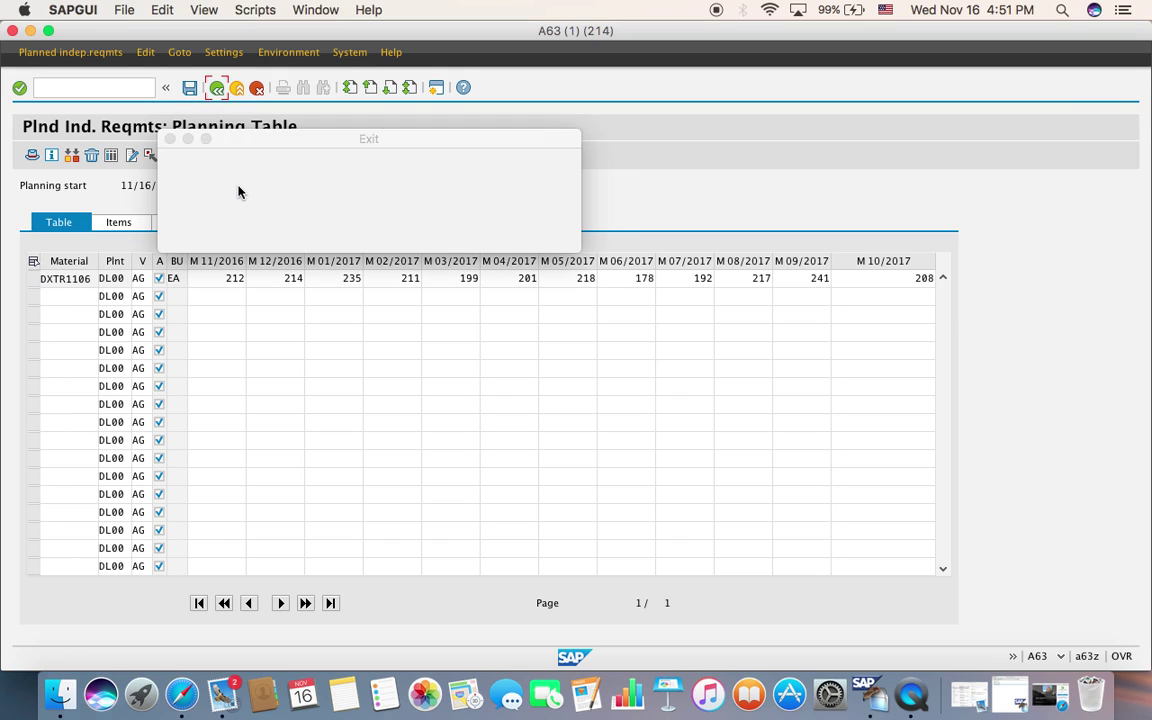
left_click(330, 236)
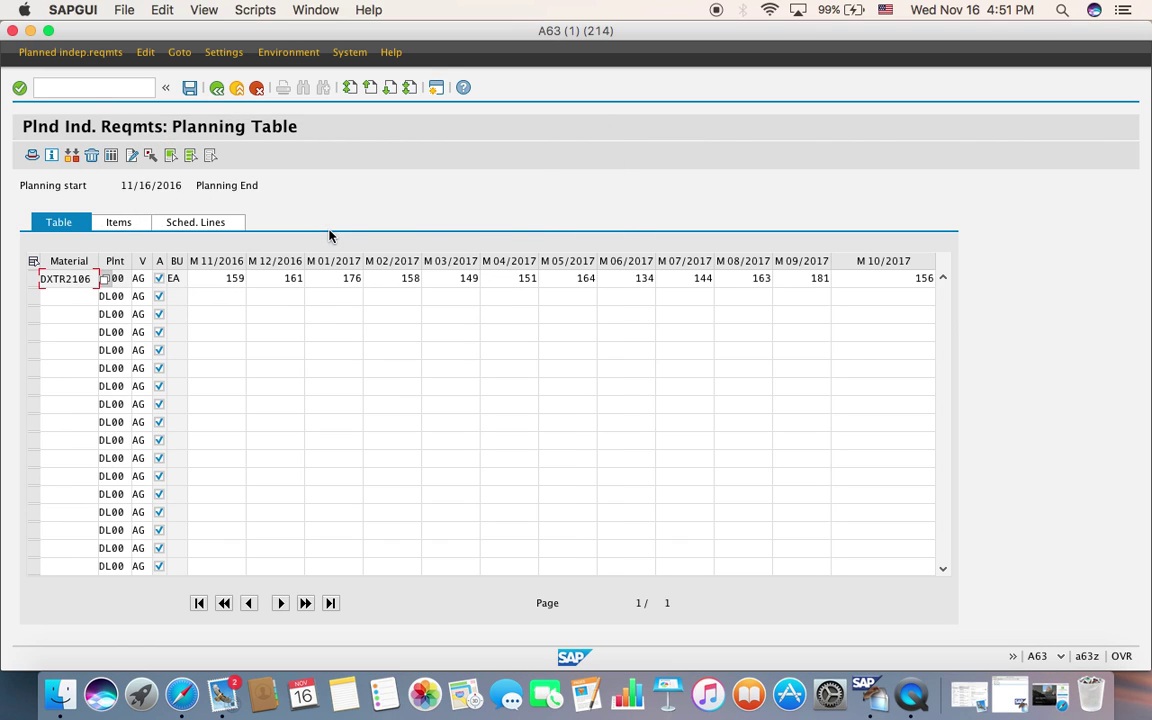
left_click(217, 89)
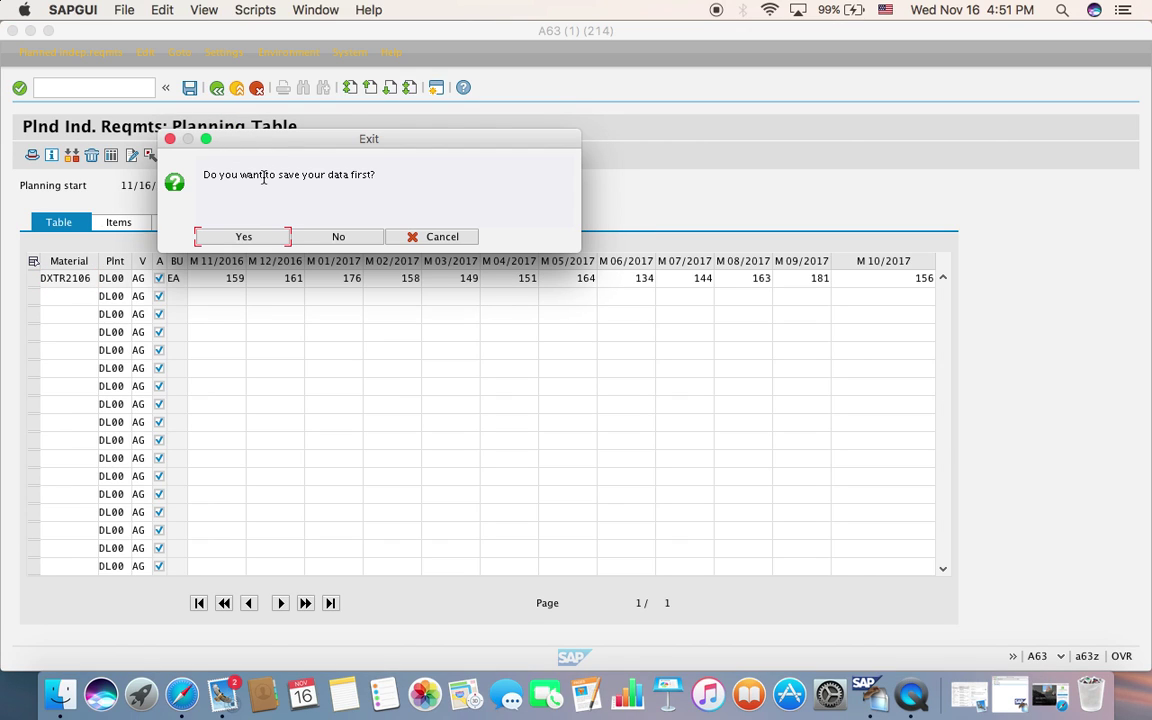
left_click(340, 236)
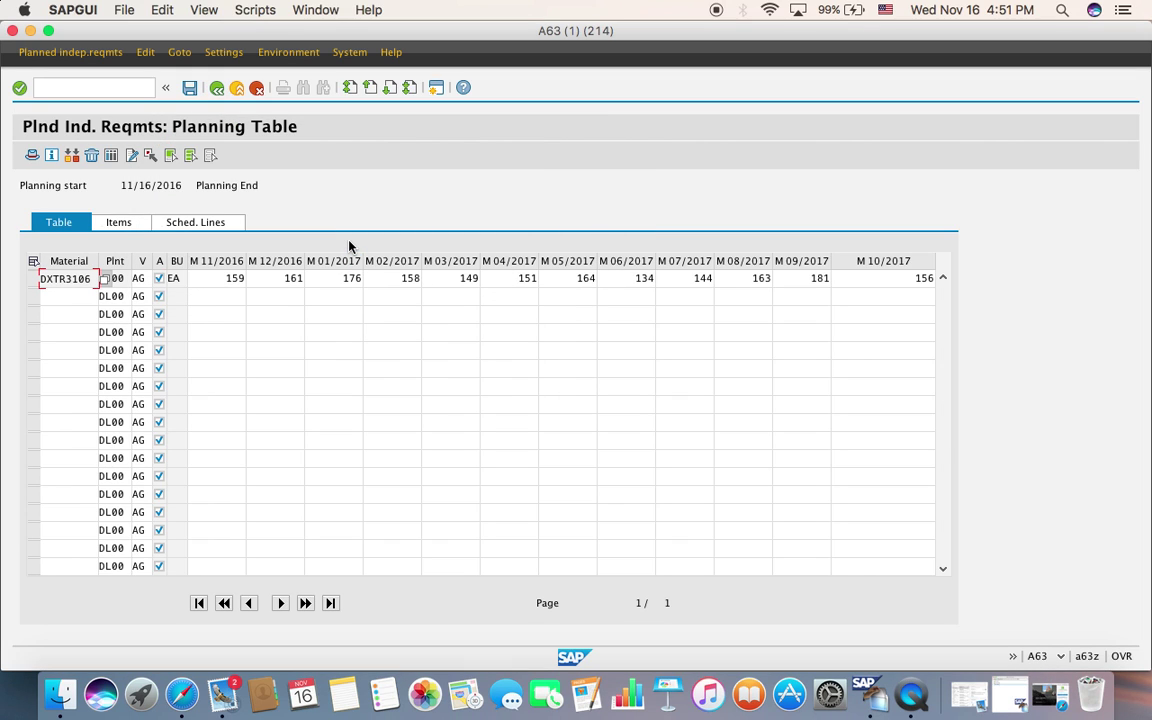
left_click(236, 88)
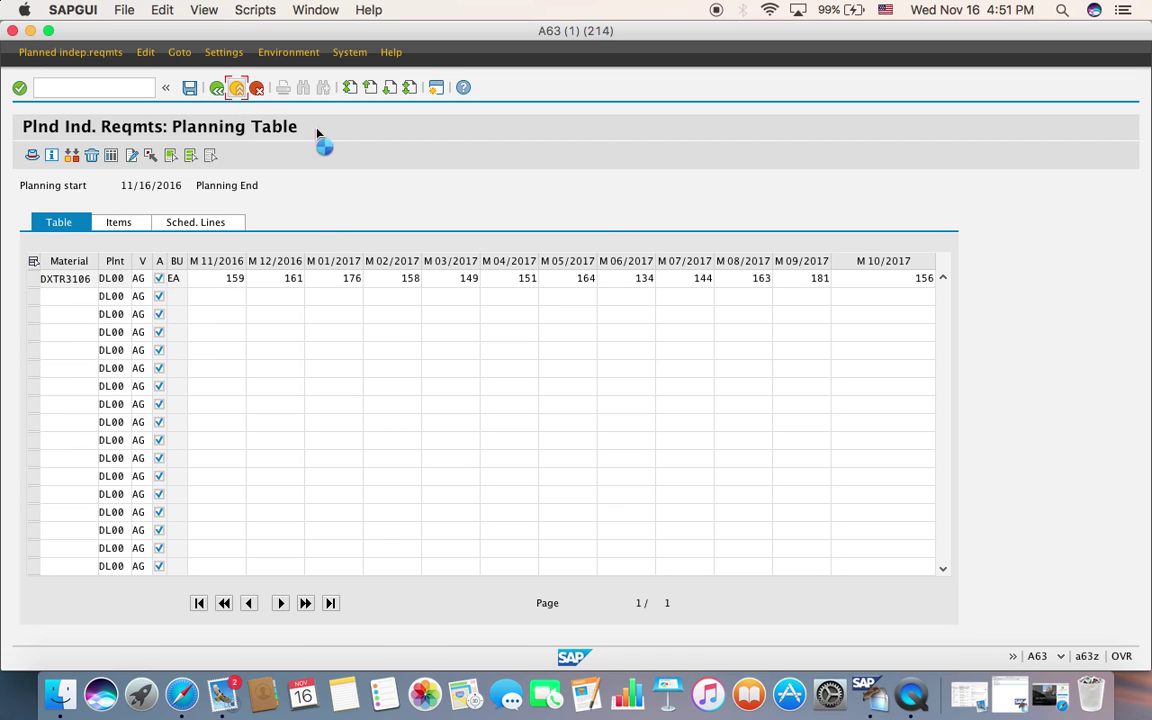
left_click(320, 236)
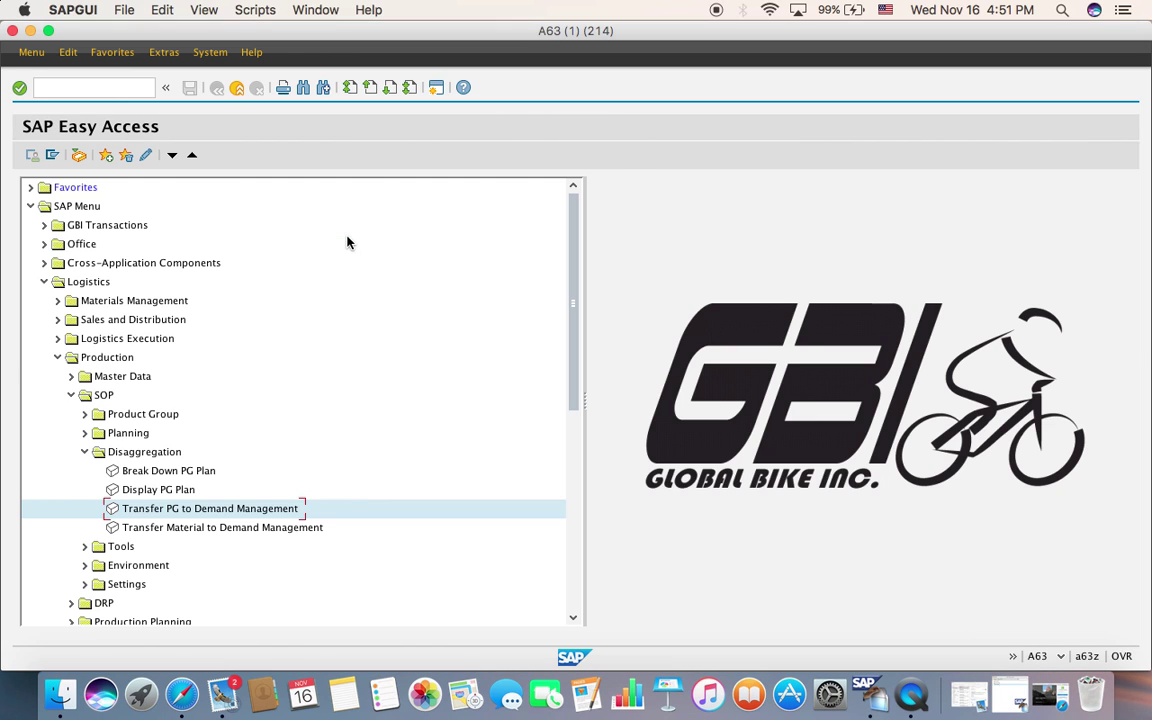
Run the product group's transfer to demand management again with active version A00, and exit the planning table without saving.
double_click(205, 508)
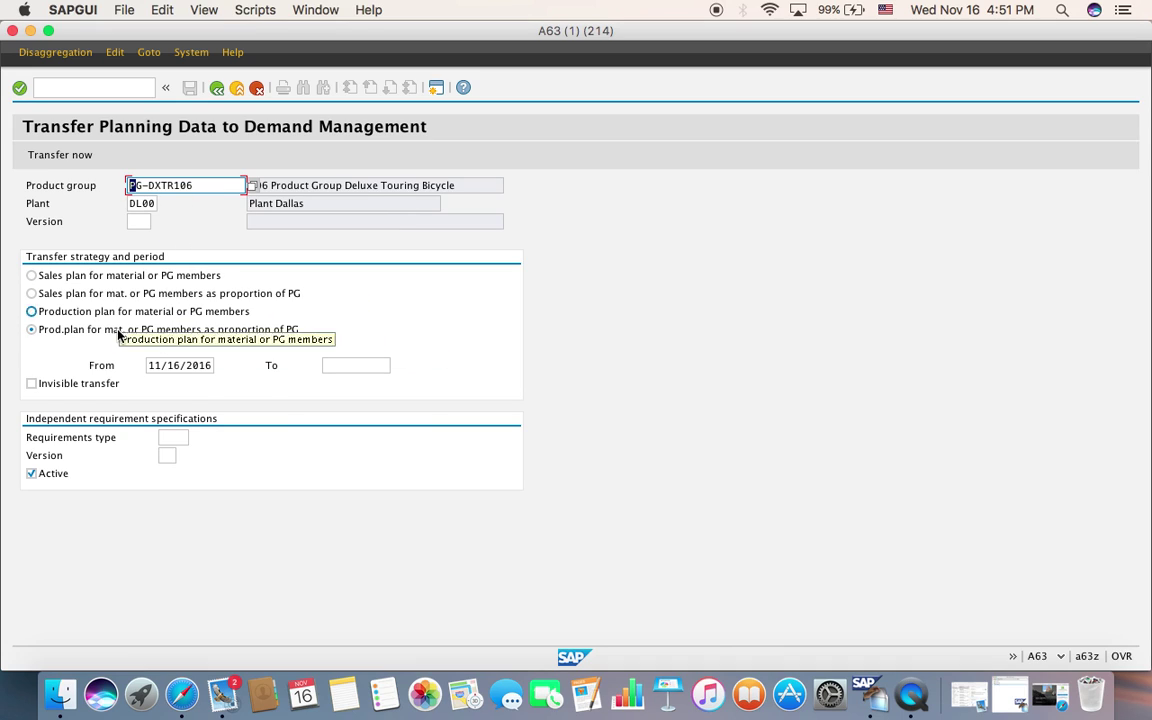
left_click(70, 157)
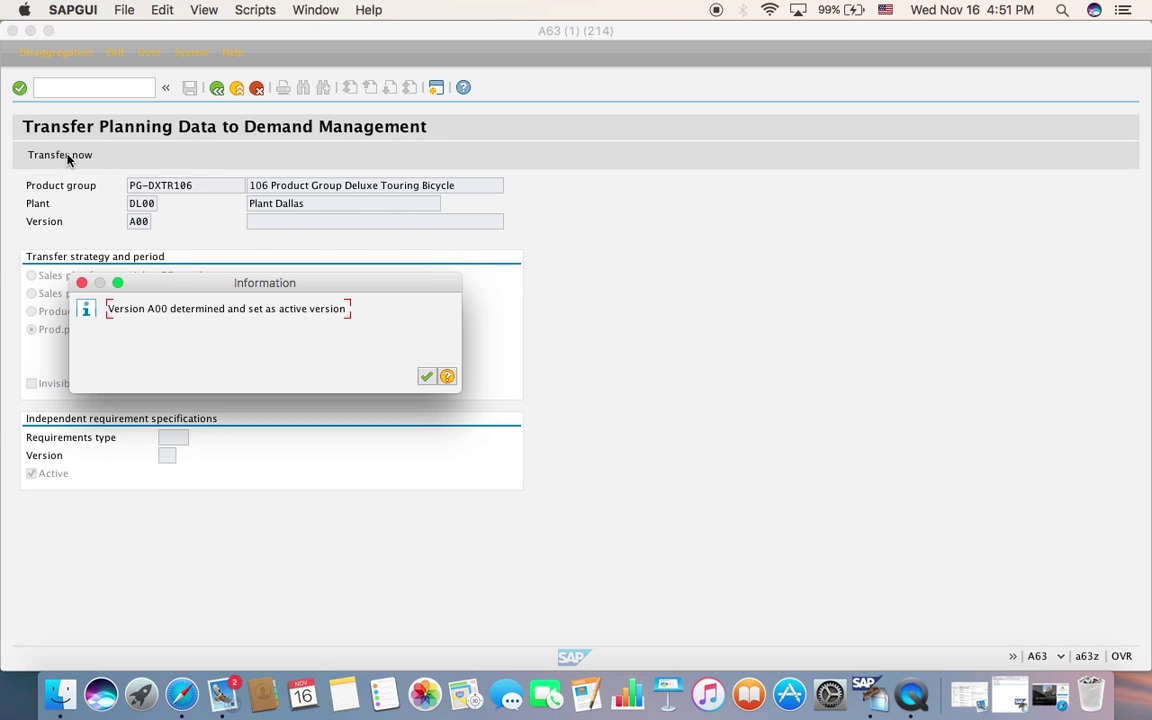
left_click(426, 377)
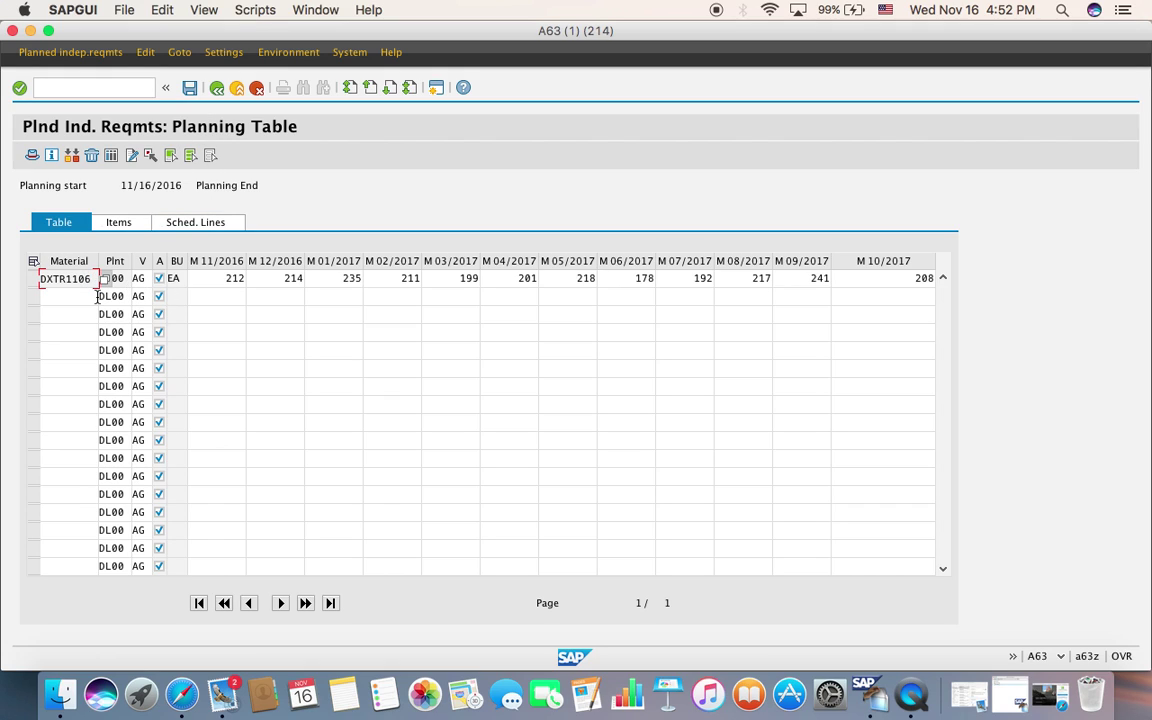
left_click(235, 94)
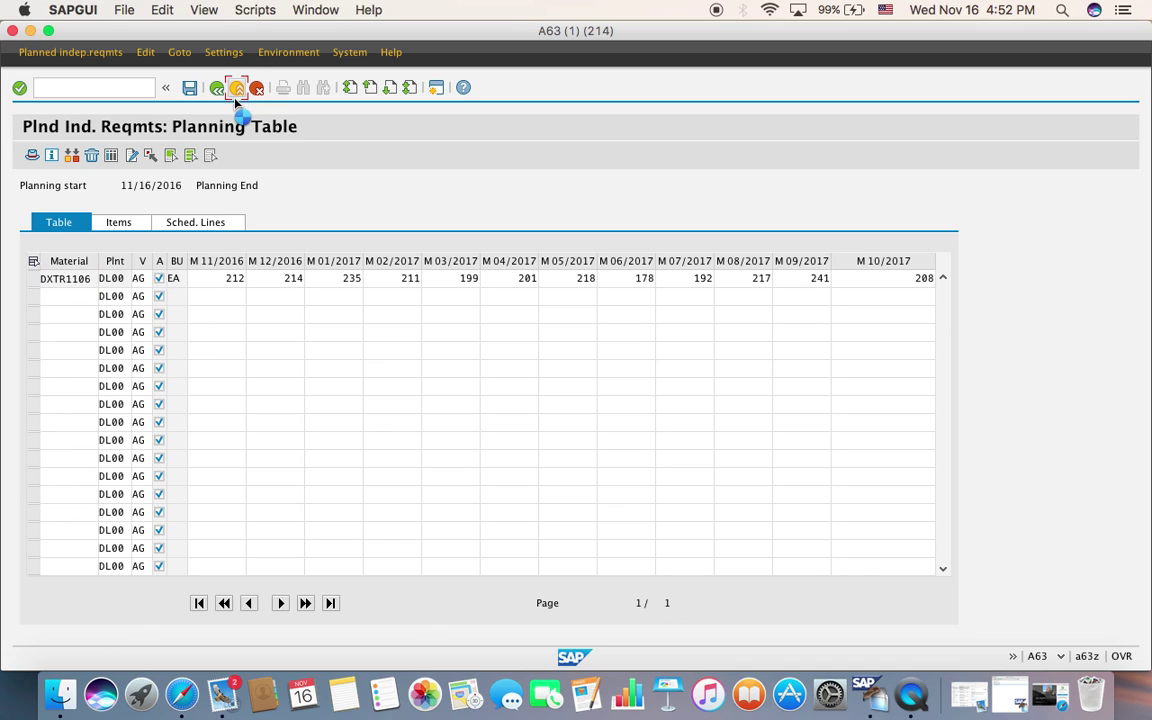
left_click(340, 236)
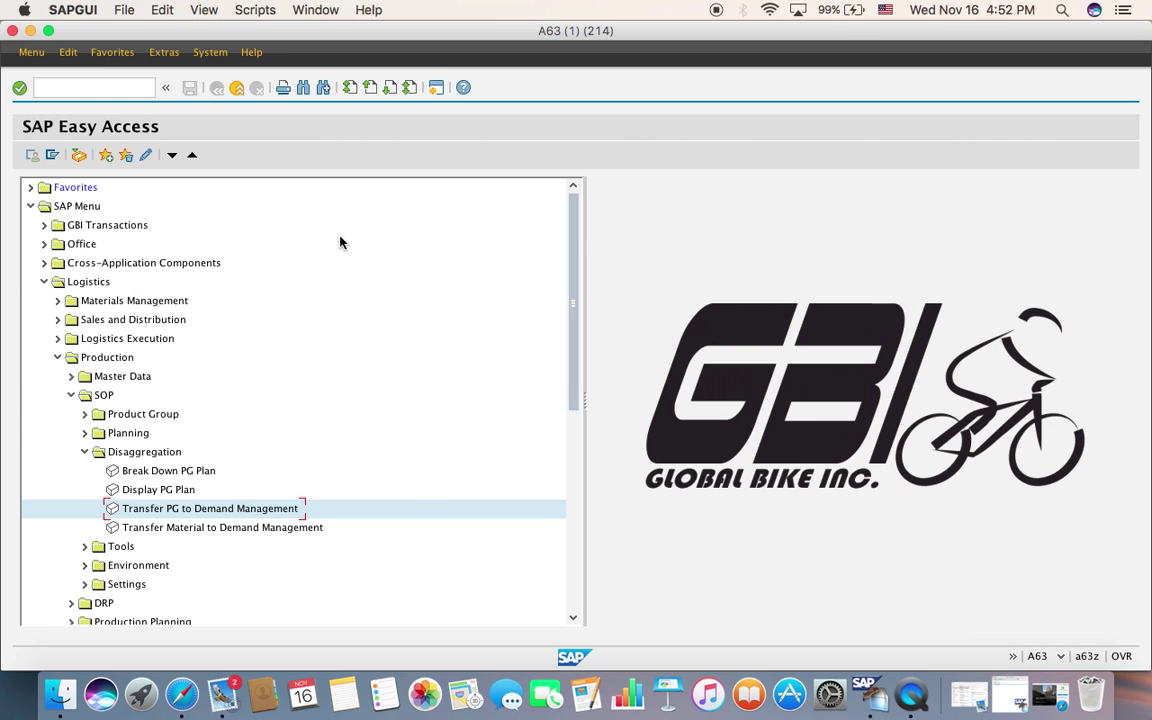
Open the Display transaction for planned independent requirements under Logistics > Production > Production Planning > Demand Management.
left_click(88, 284)
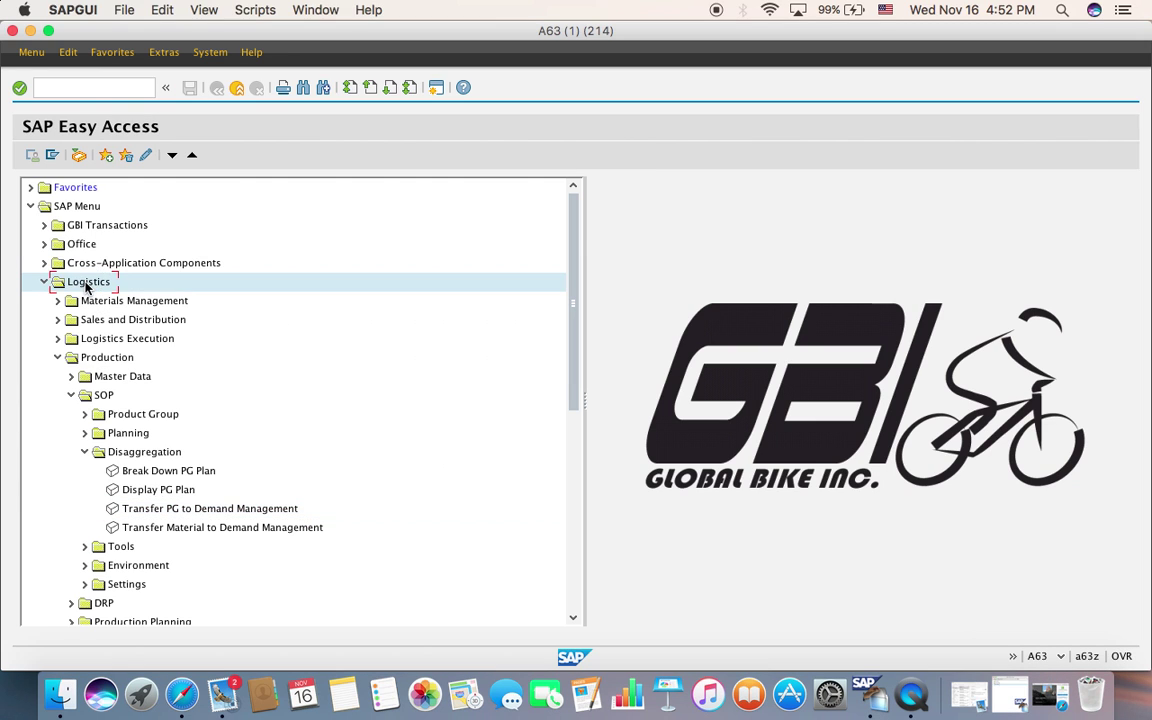
double_click(86, 287)
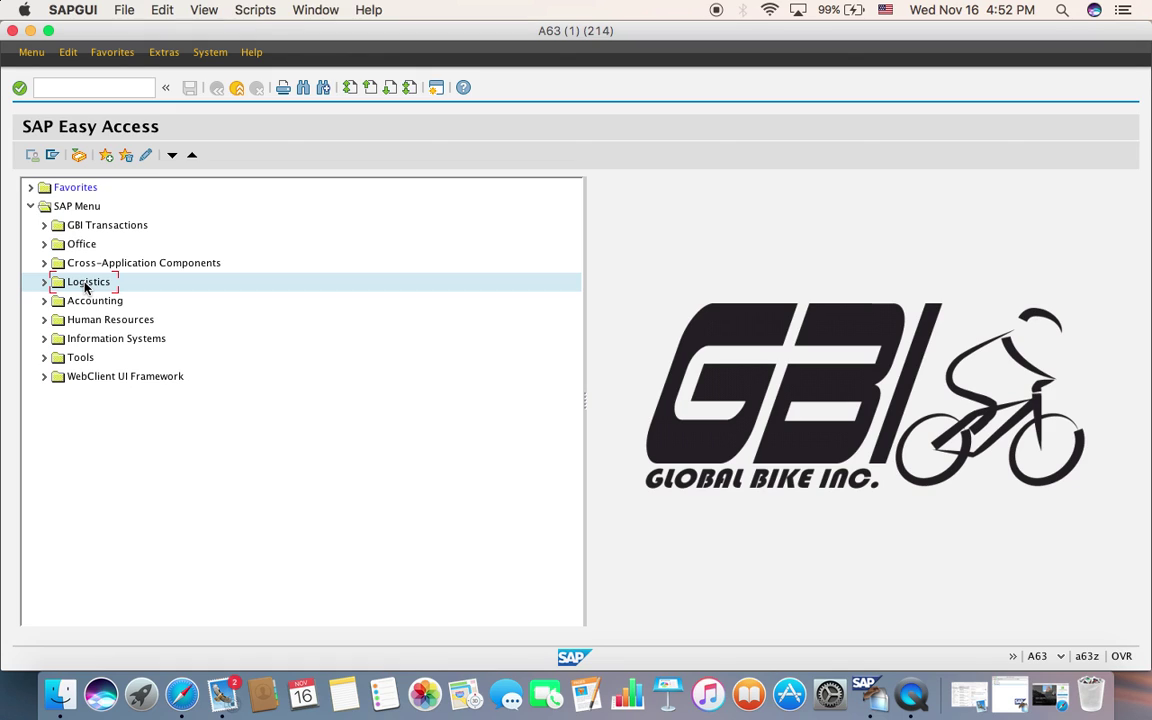
double_click(85, 287)
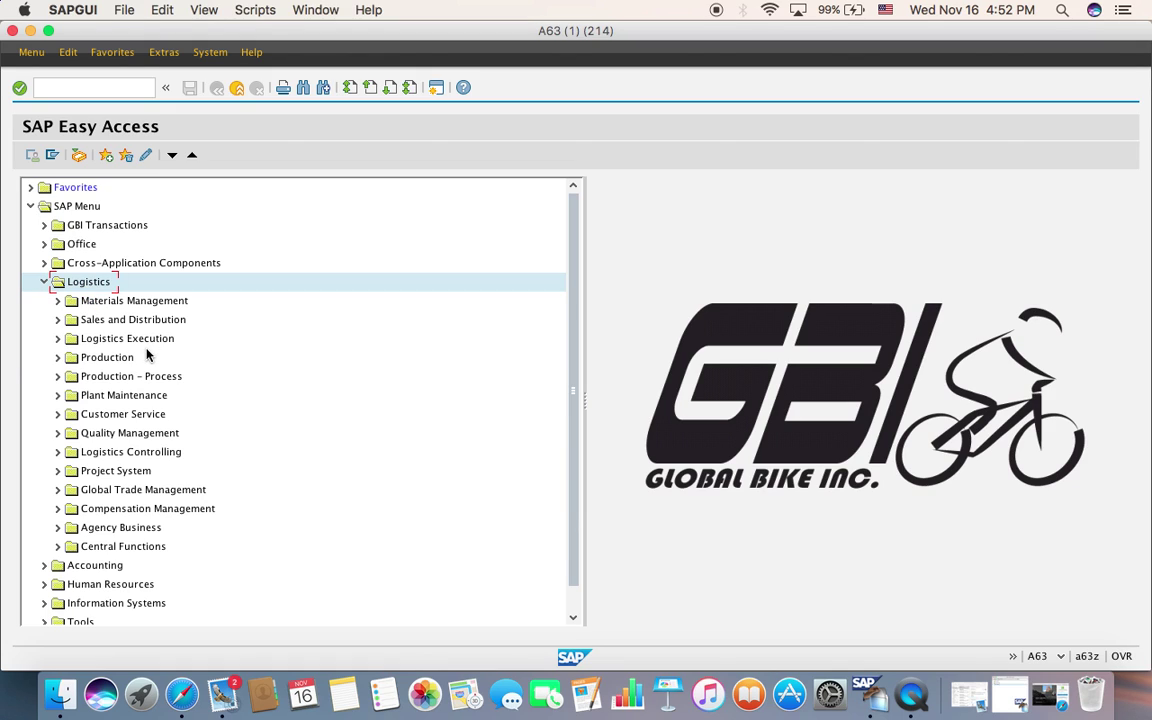
double_click(118, 357)
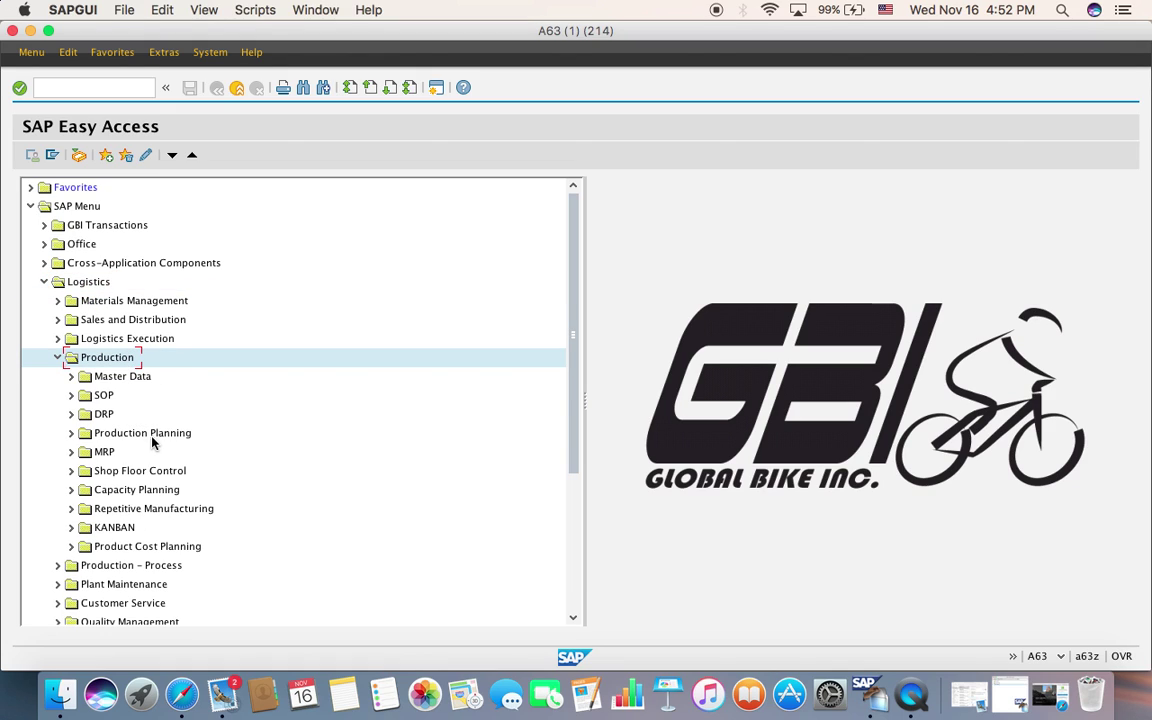
double_click(152, 434)
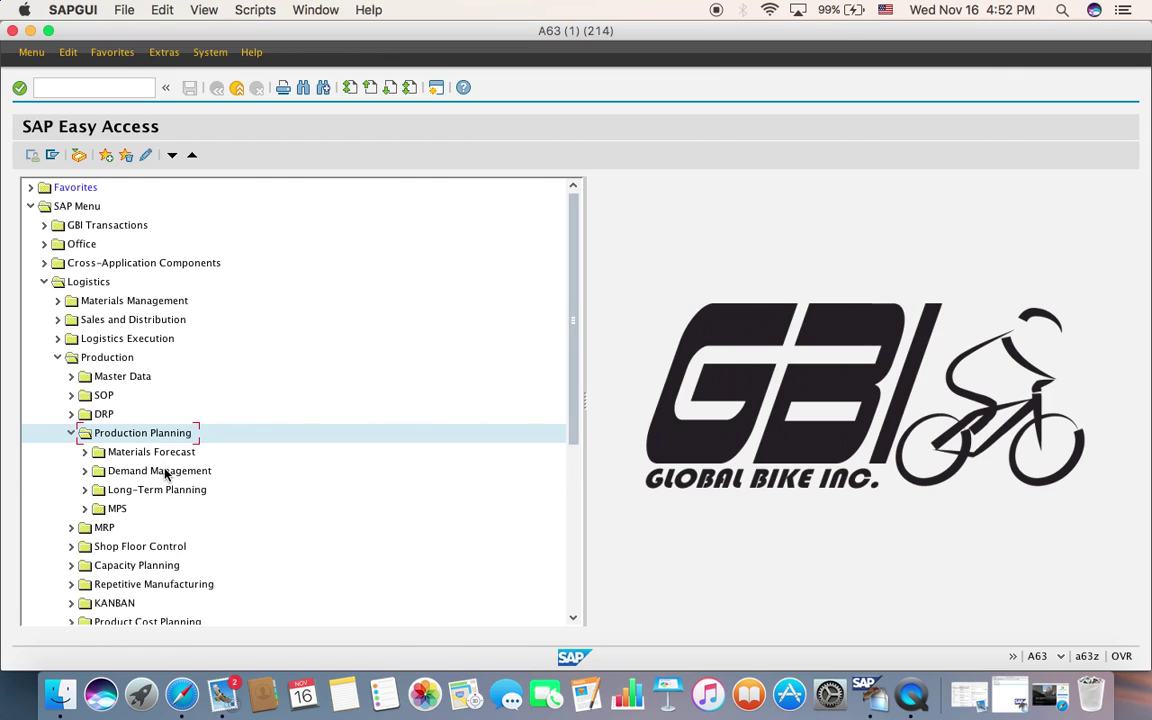
double_click(166, 472)
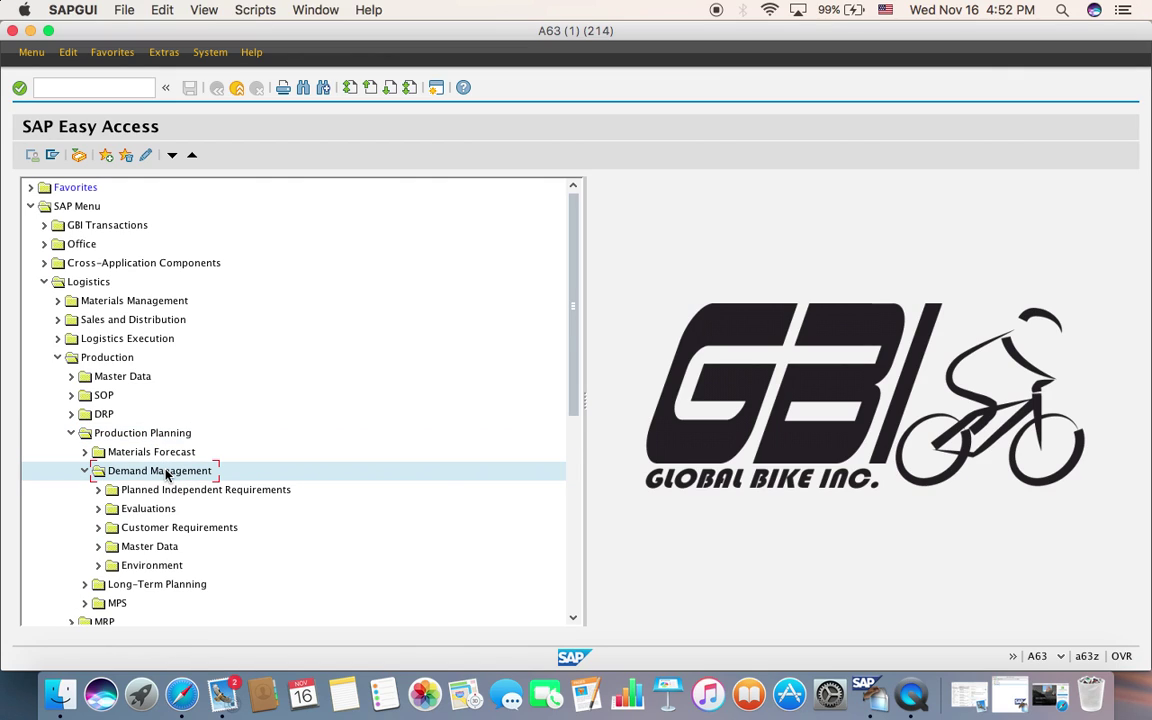
left_click(263, 491)
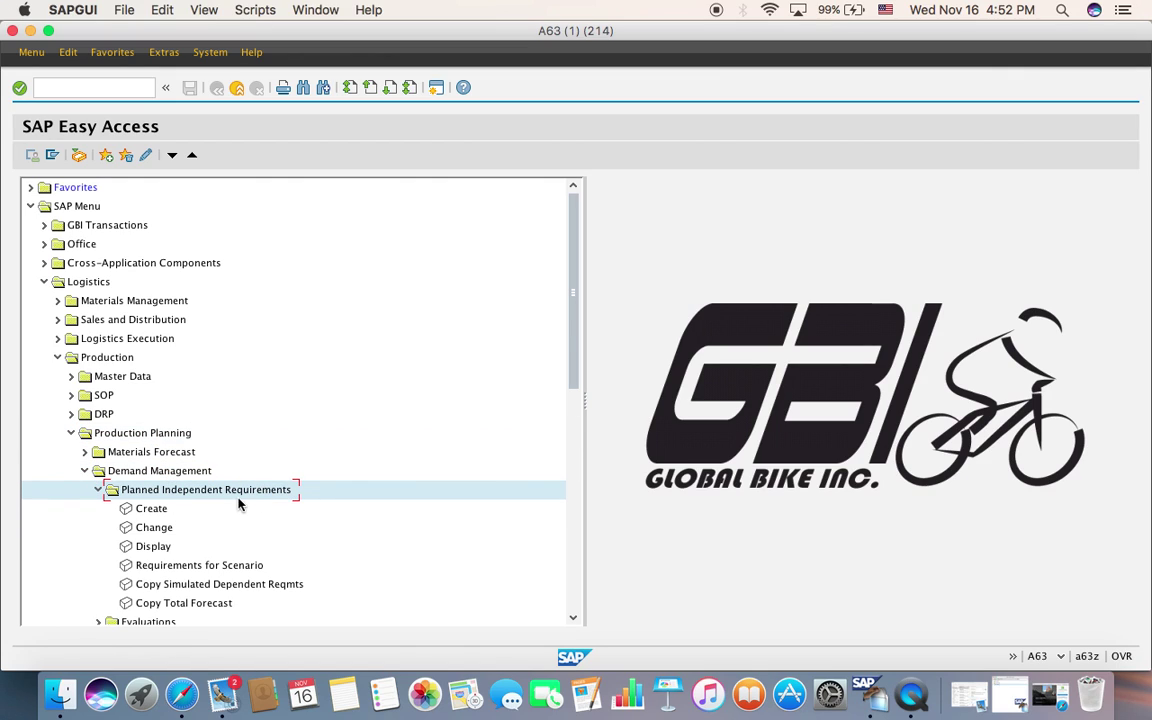
double_click(158, 546)
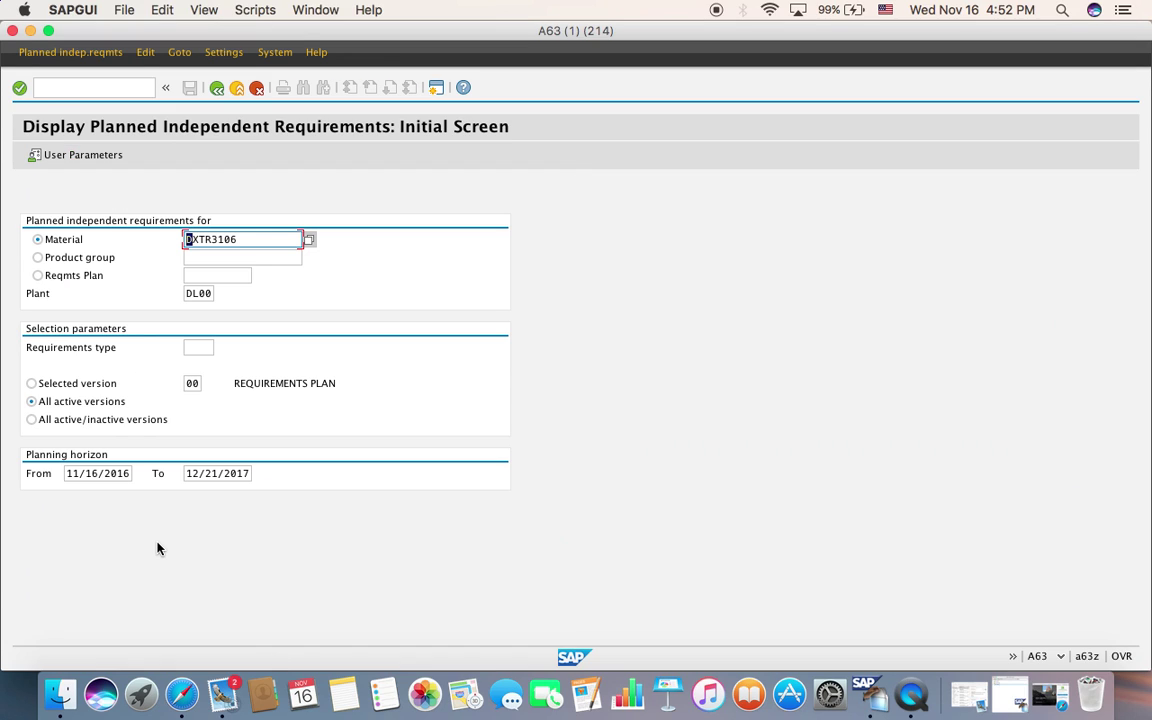
Select requirements by product group and enter PG-DXTR106 as the product group.
left_click(257, 244)
left_click_drag(257, 244, 173, 243)
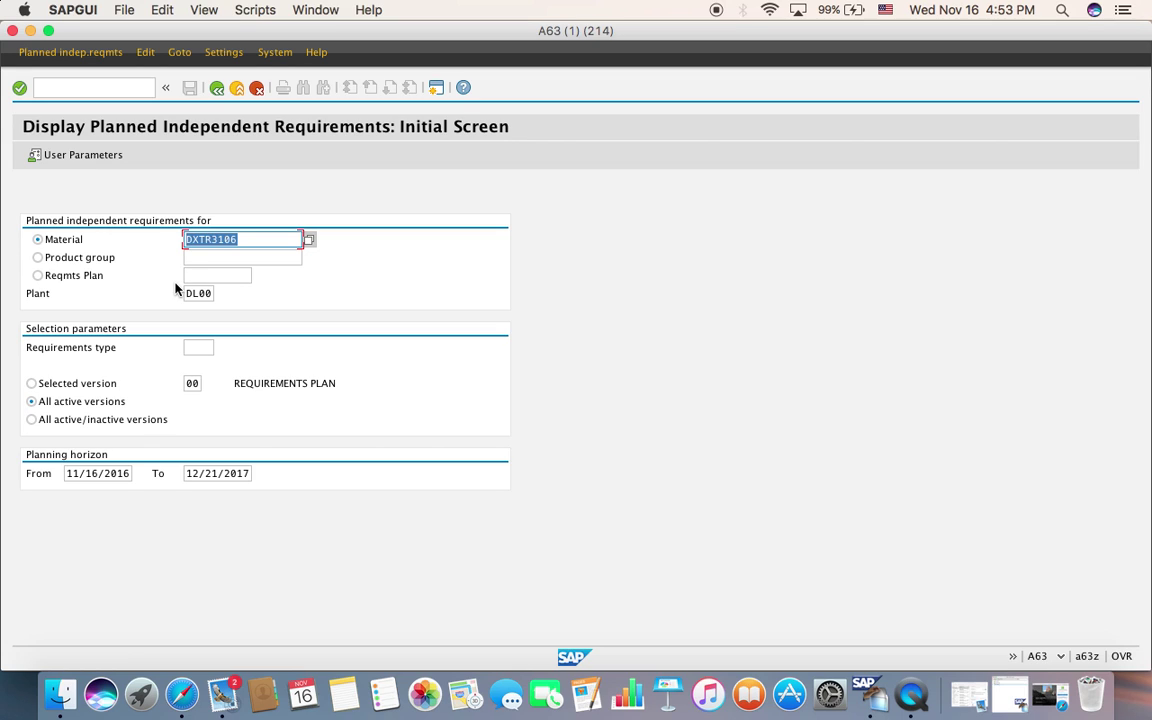
left_click(88, 257)
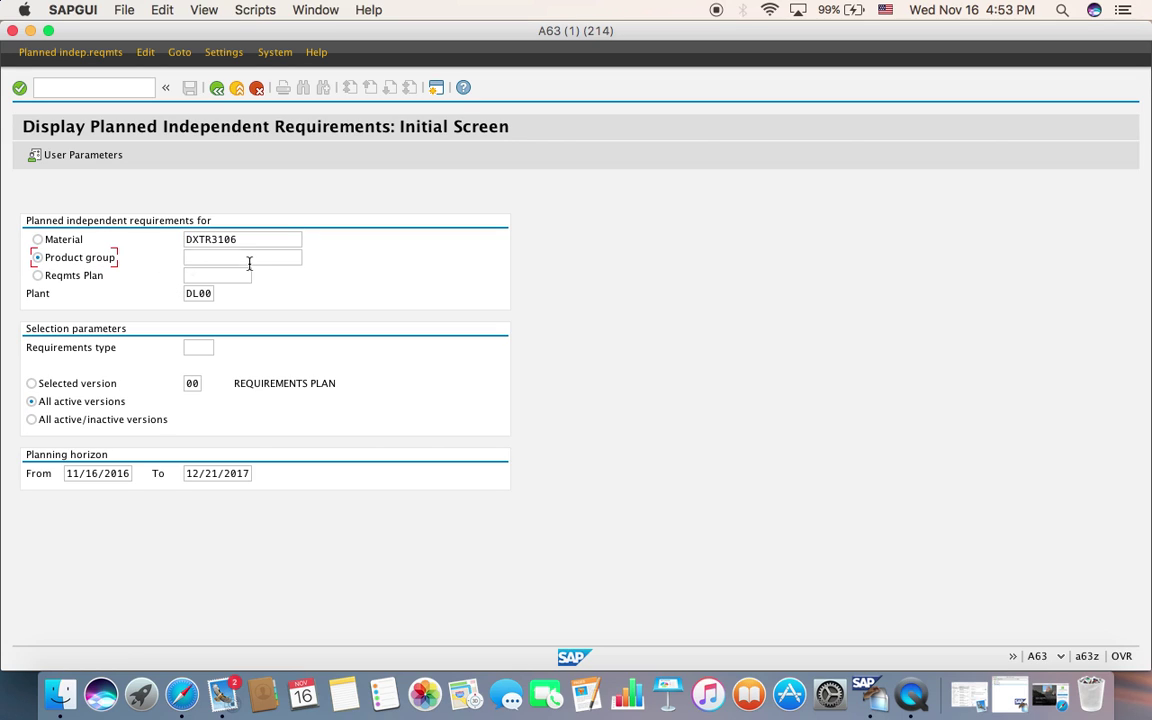
left_click(252, 257)
left_click(304, 257)
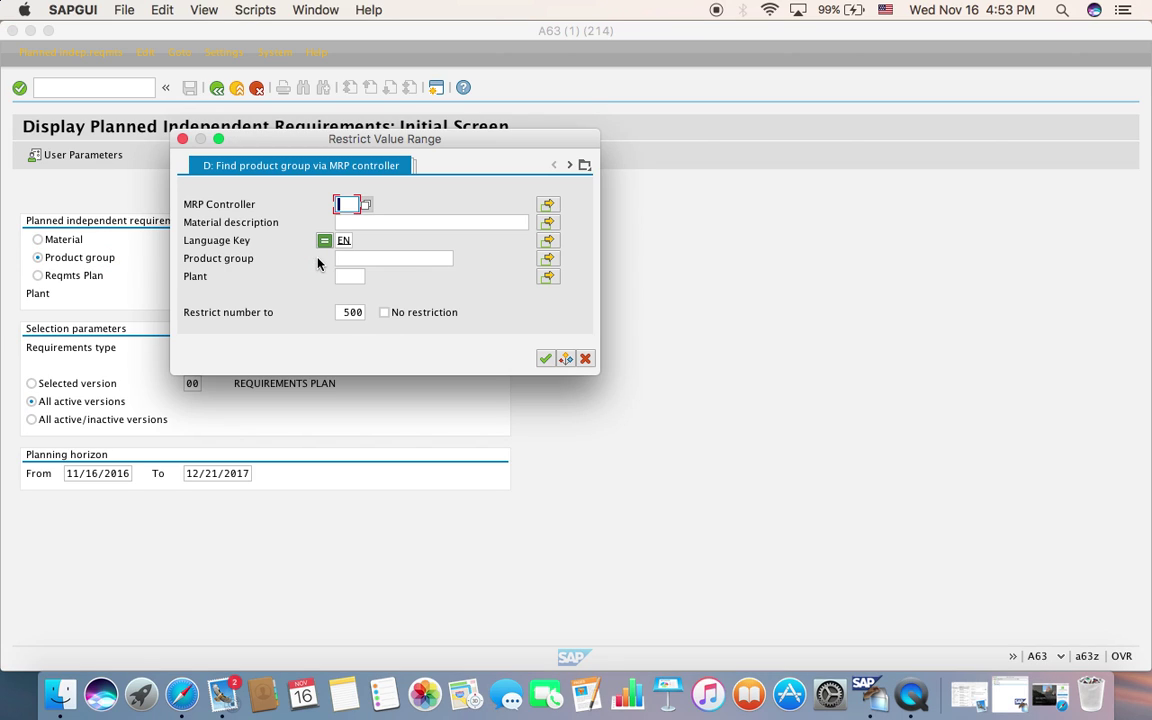
left_click(182, 139)
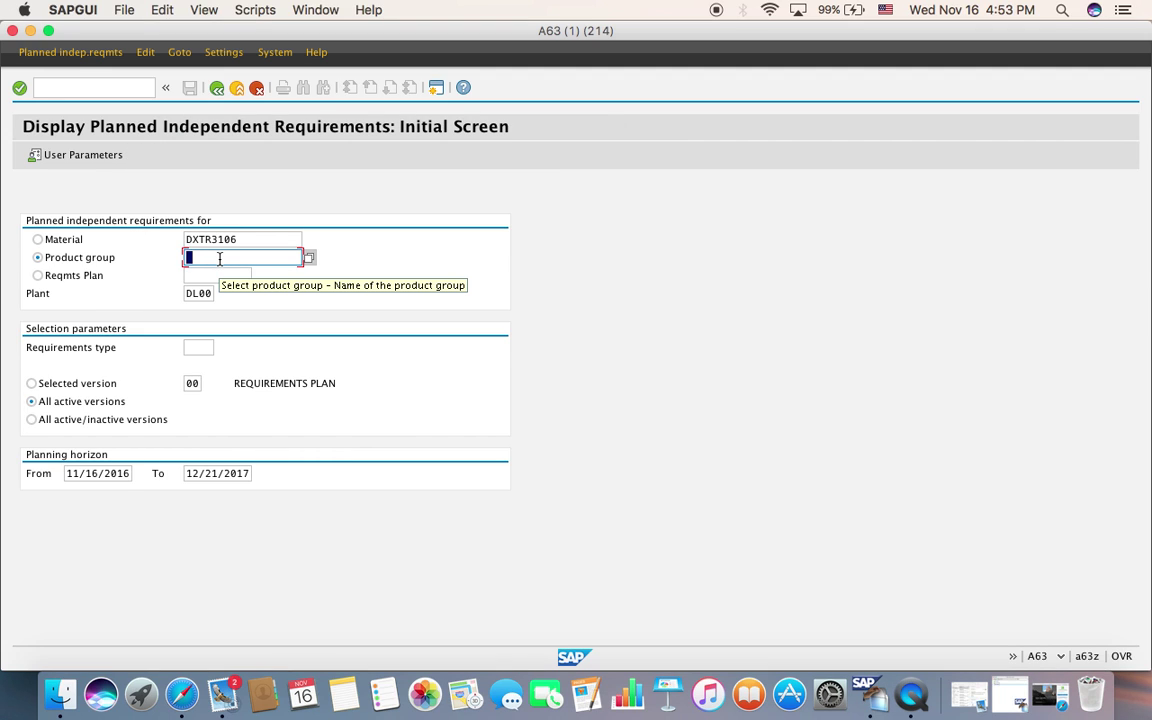
type("P")
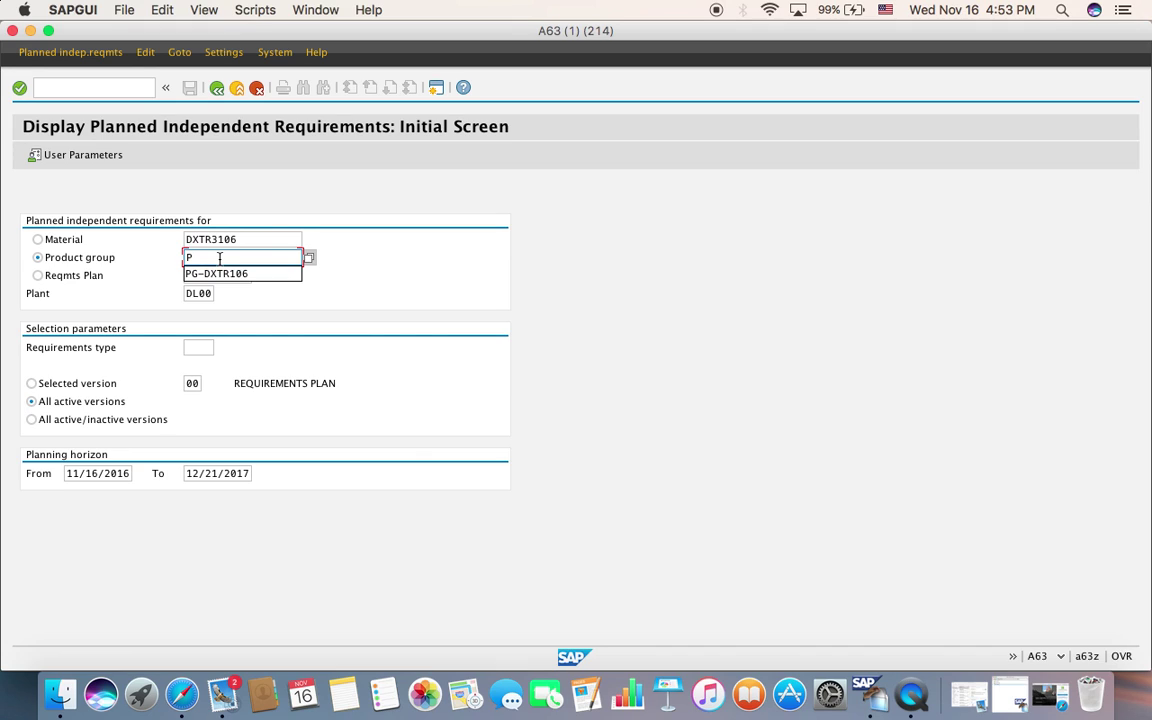
left_click(216, 273)
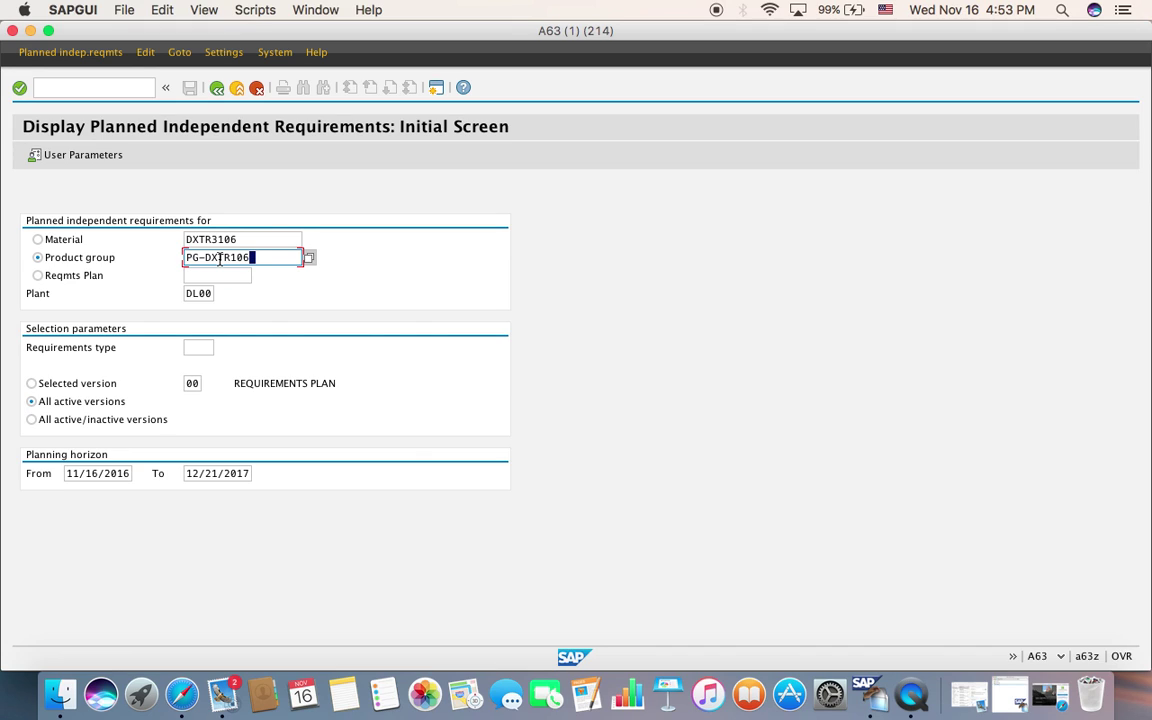
Clear the material number from the planned independent requirements selection.
left_click(247, 240)
key("BackSpace")
key("BackSpace")
key("BackSpace")
key("BackSpace")
key("BackSpace")
key("BackSpace")
key("BackSpace")
key("BackSpace")
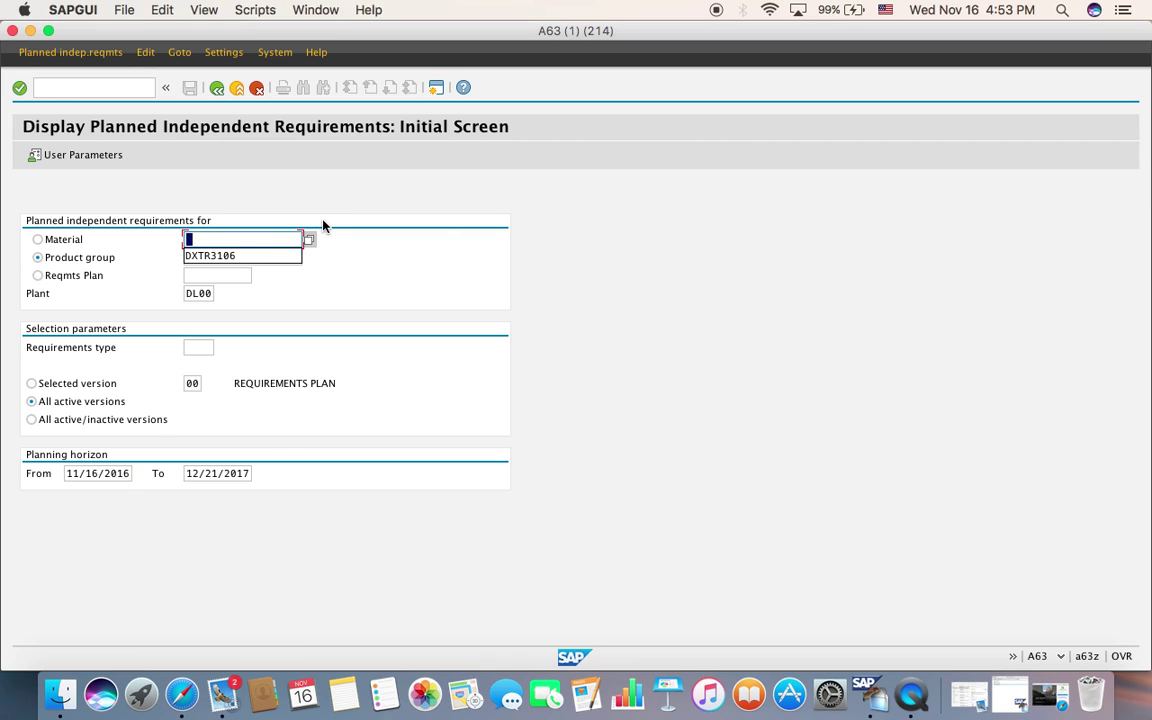
left_click(407, 297)
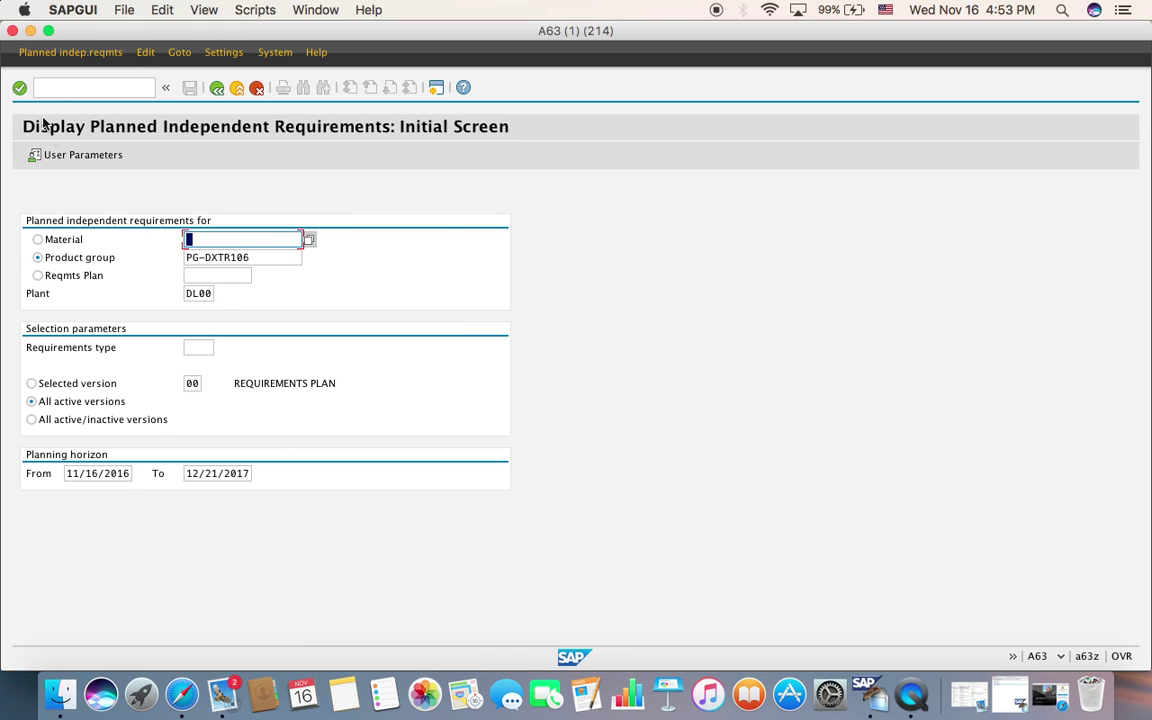
Display the product group's planned independent requirements, view the schedule lines of its first material, and return to the SAP menu.
left_click(19, 88)
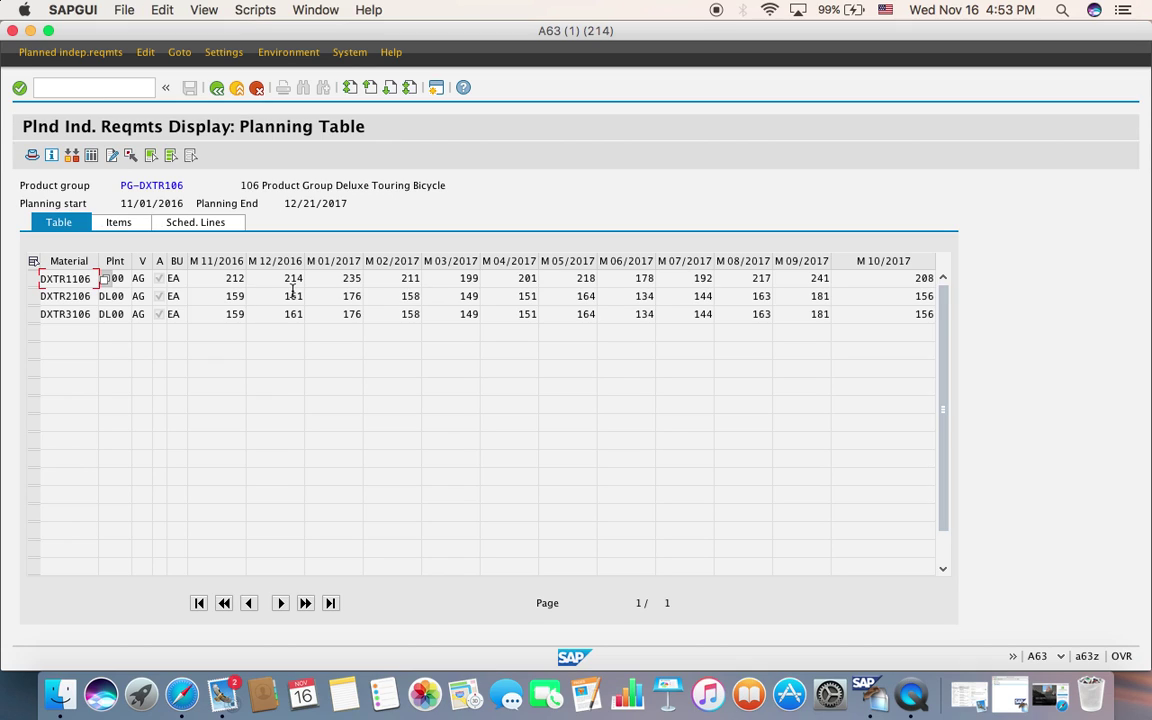
left_click(192, 222)
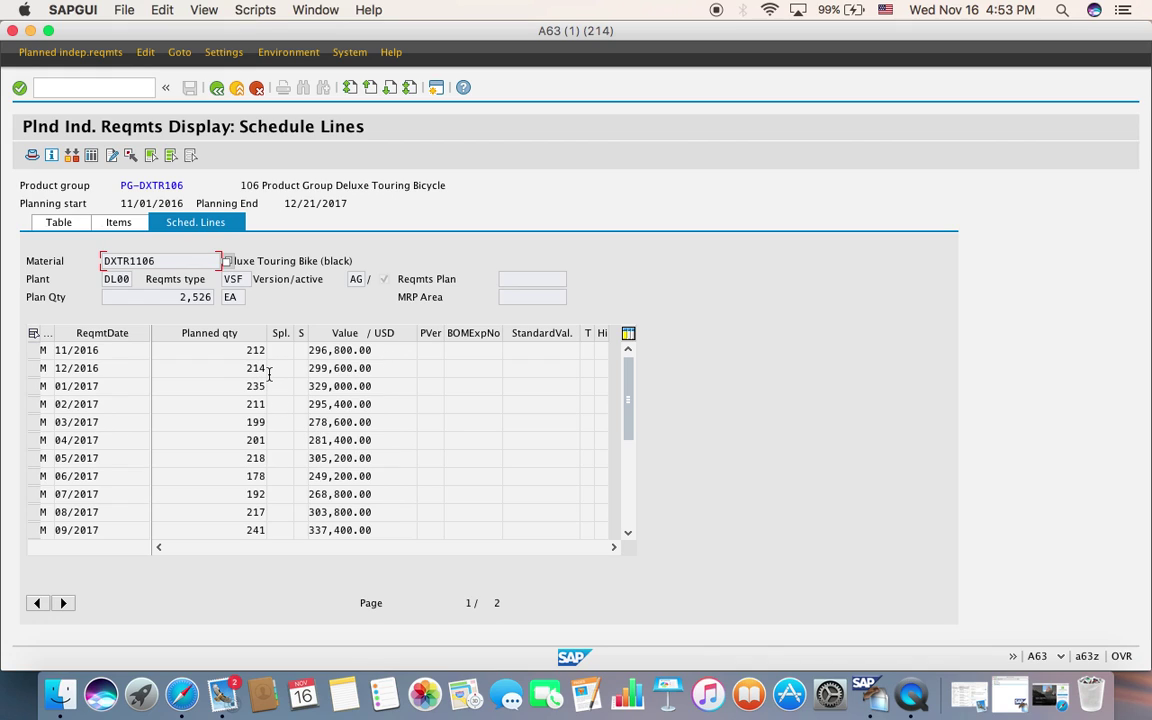
left_click(237, 88)
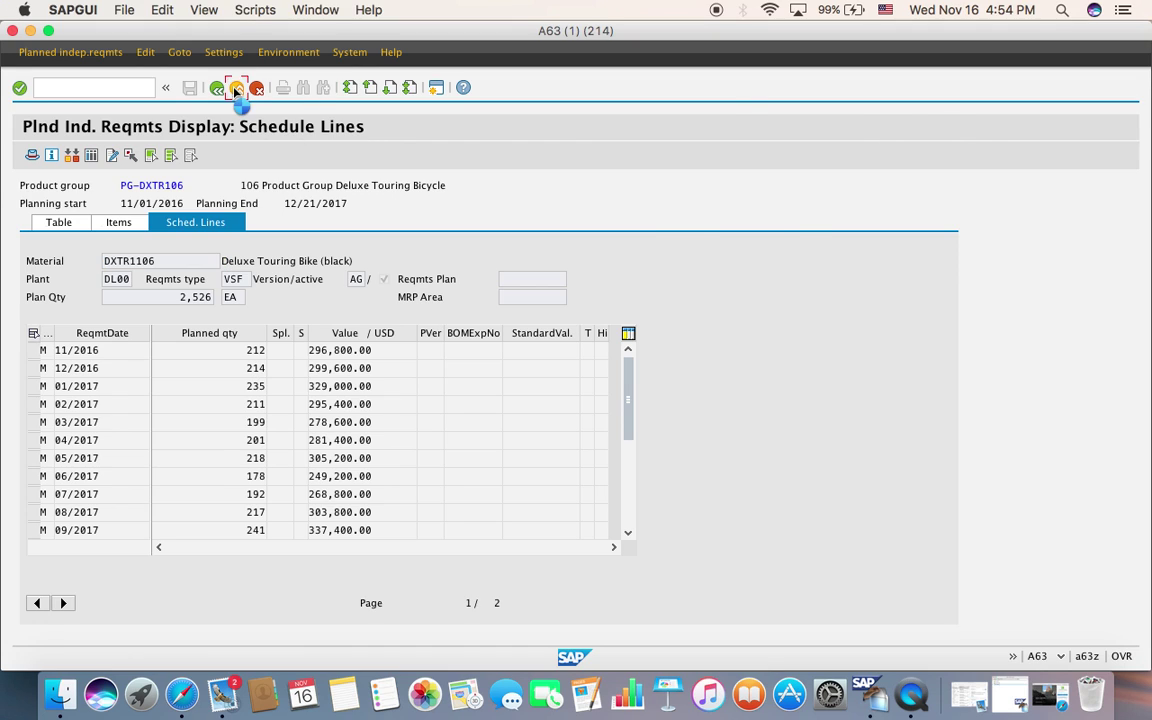
left_click(237, 88)
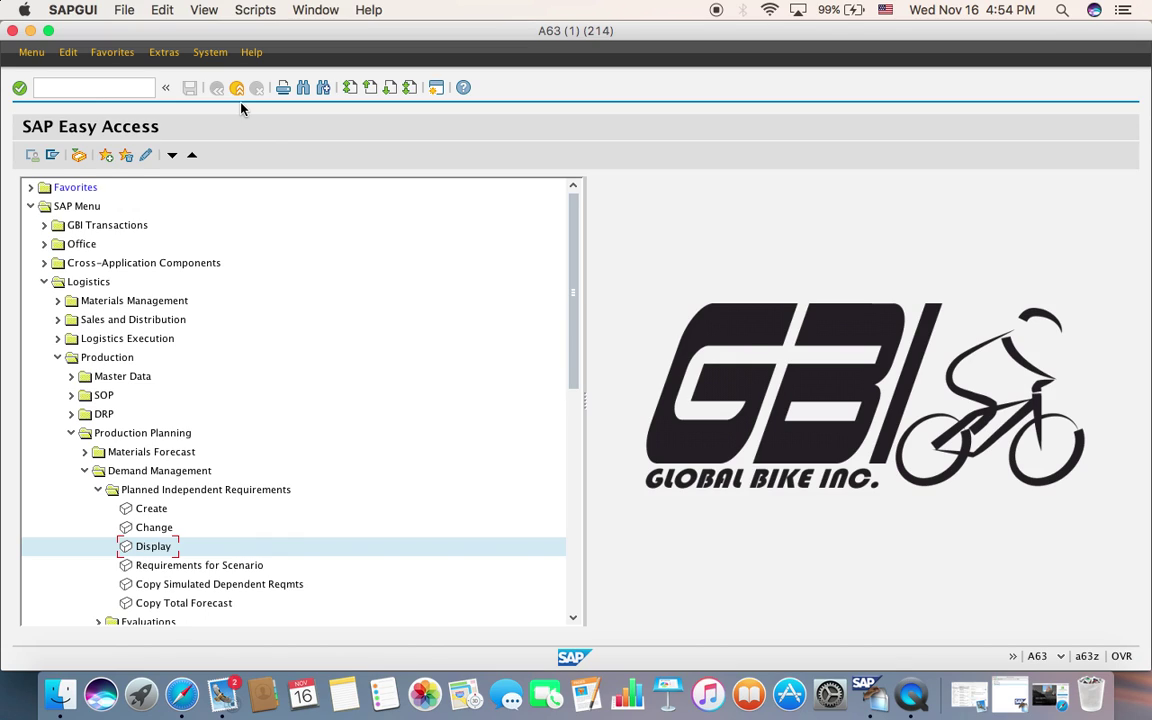
Open the Single-Item, Multi-Level transaction under Logistics > Production > Production Planning > MPS > MPS.
double_click(121, 359)
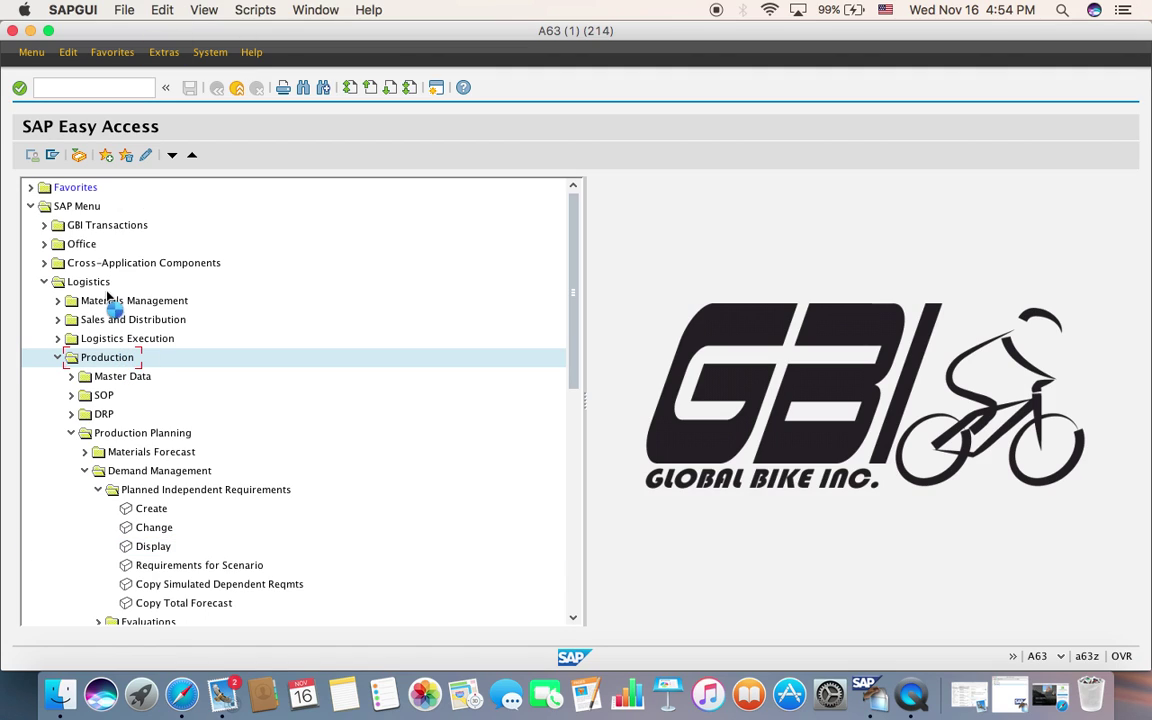
double_click(123, 360)
left_click(145, 433)
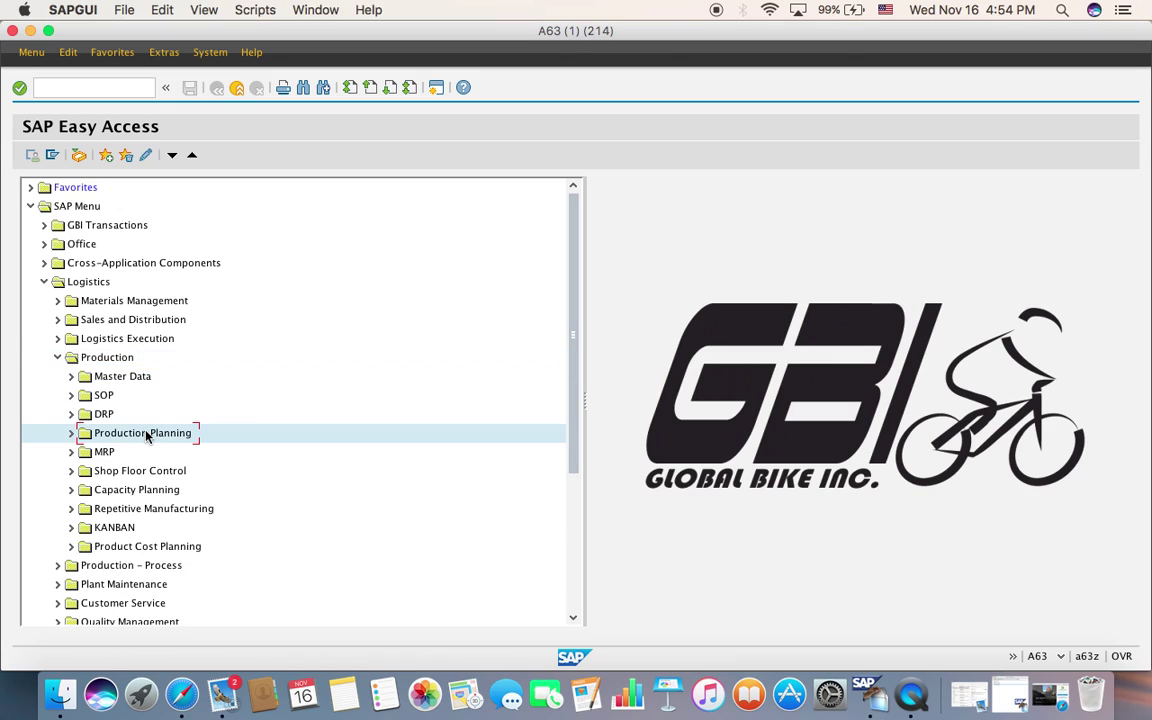
double_click(145, 433)
double_click(111, 510)
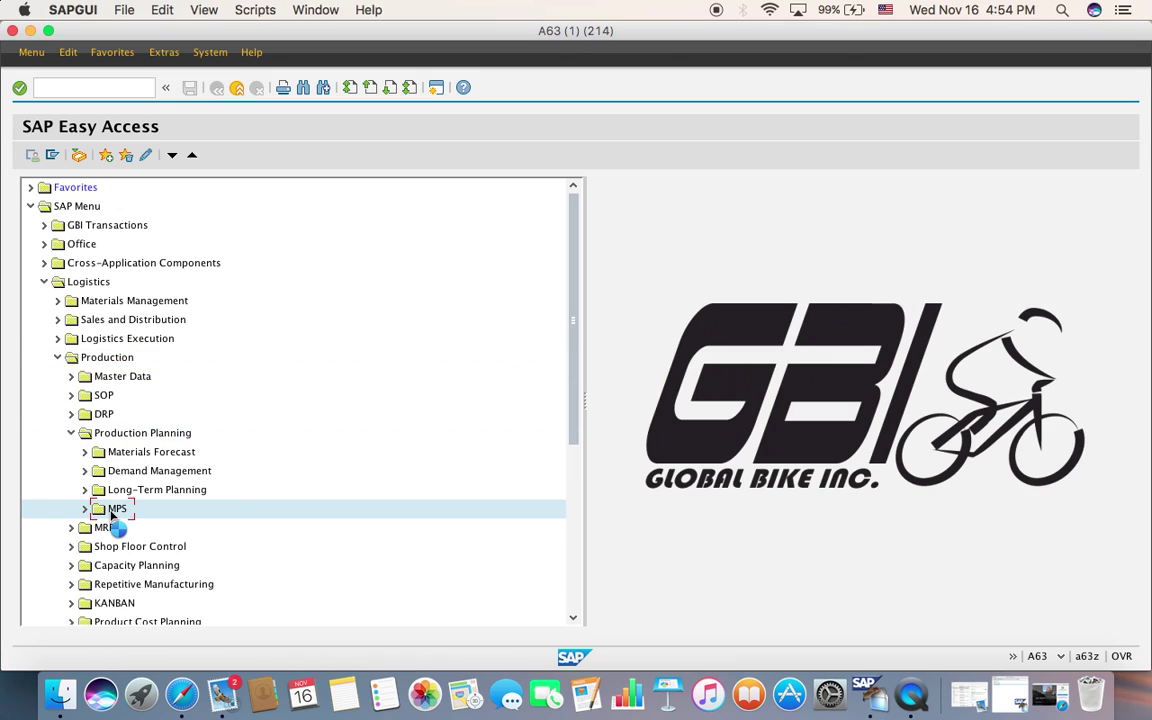
double_click(134, 529)
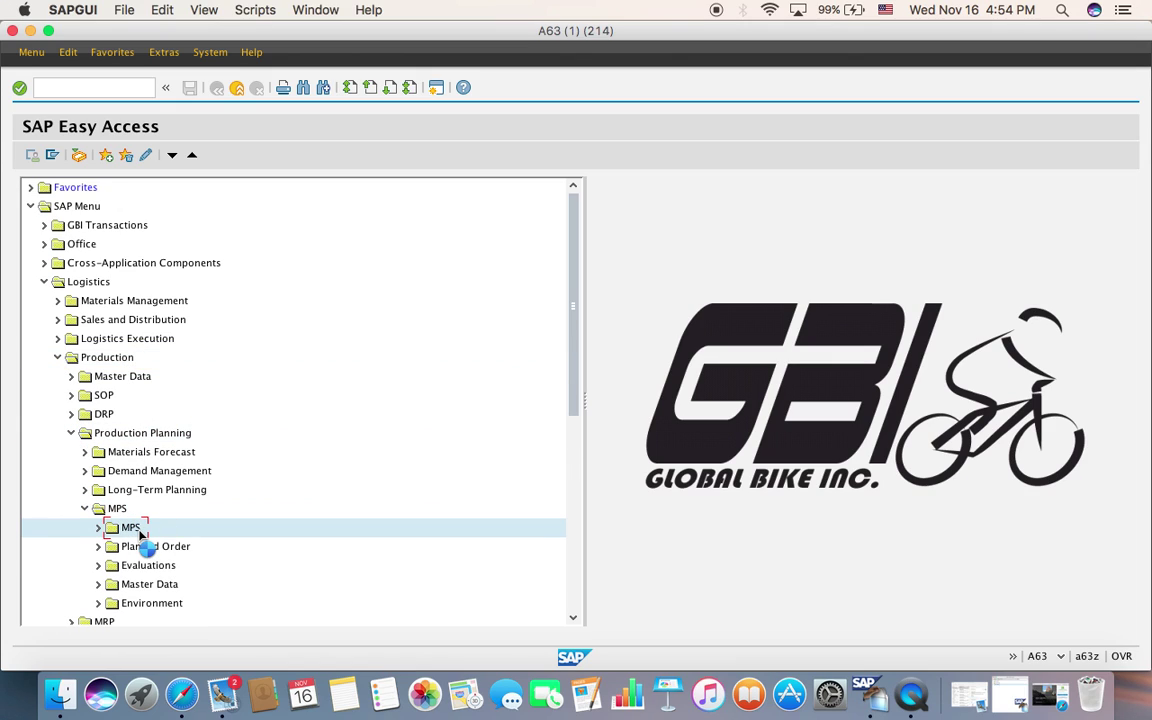
left_click_drag(574, 360, 578, 431)
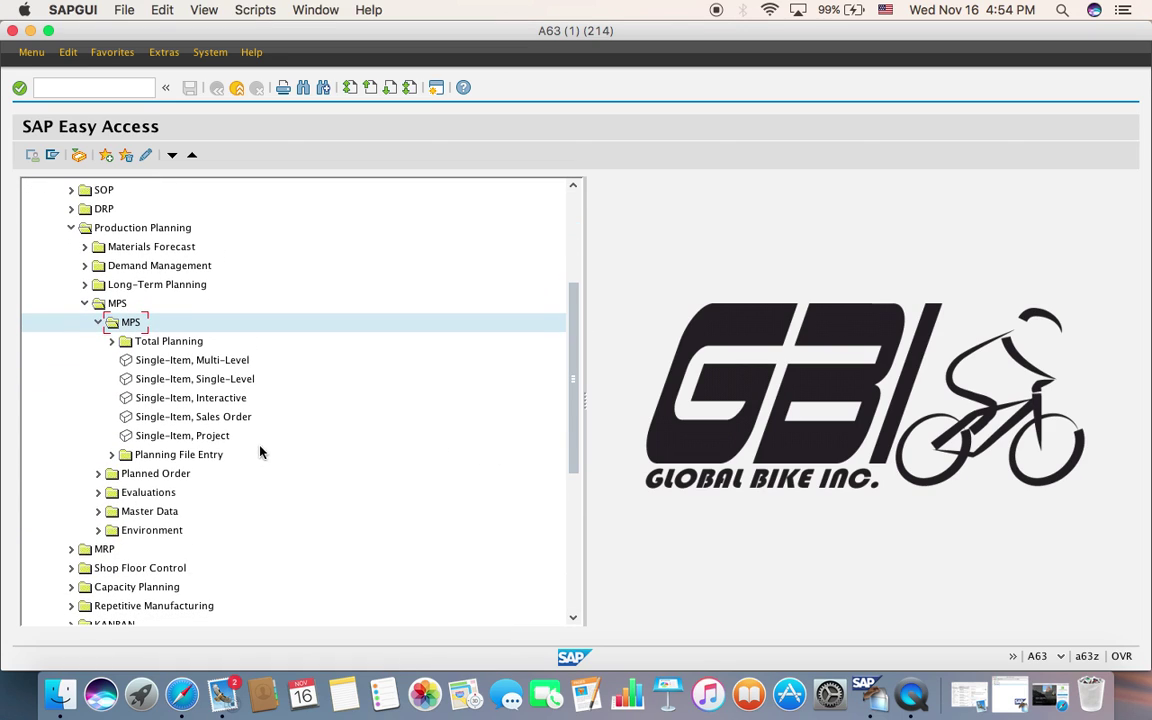
left_click(216, 362)
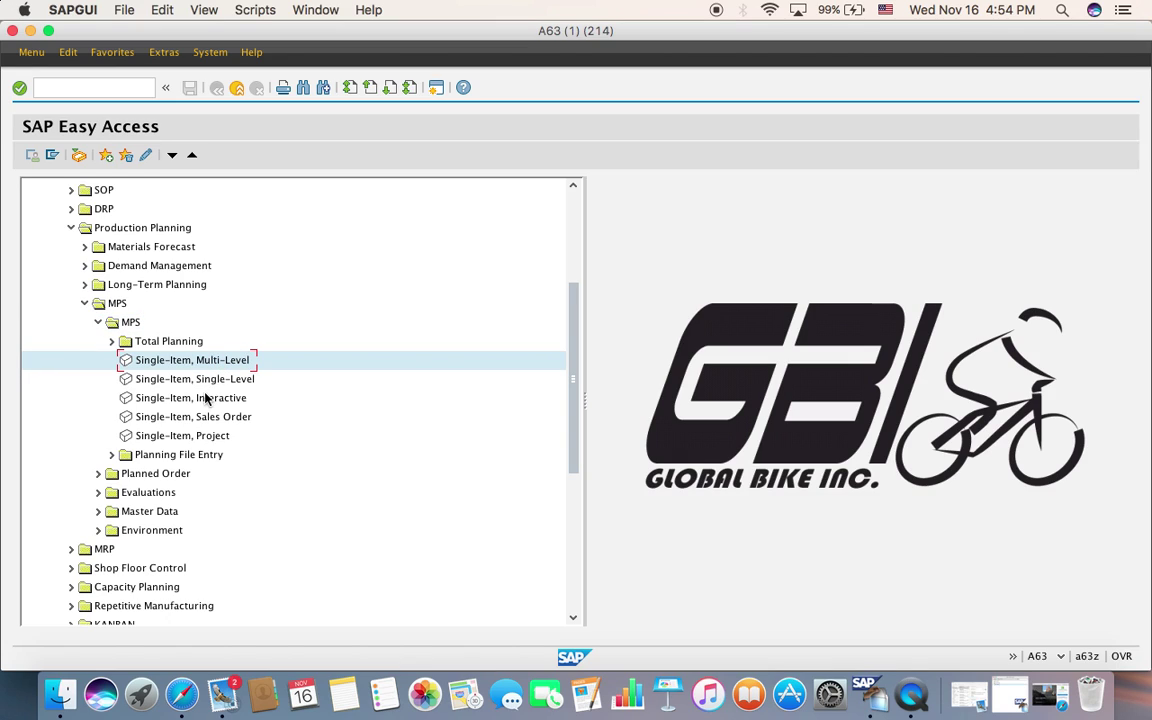
double_click(211, 362)
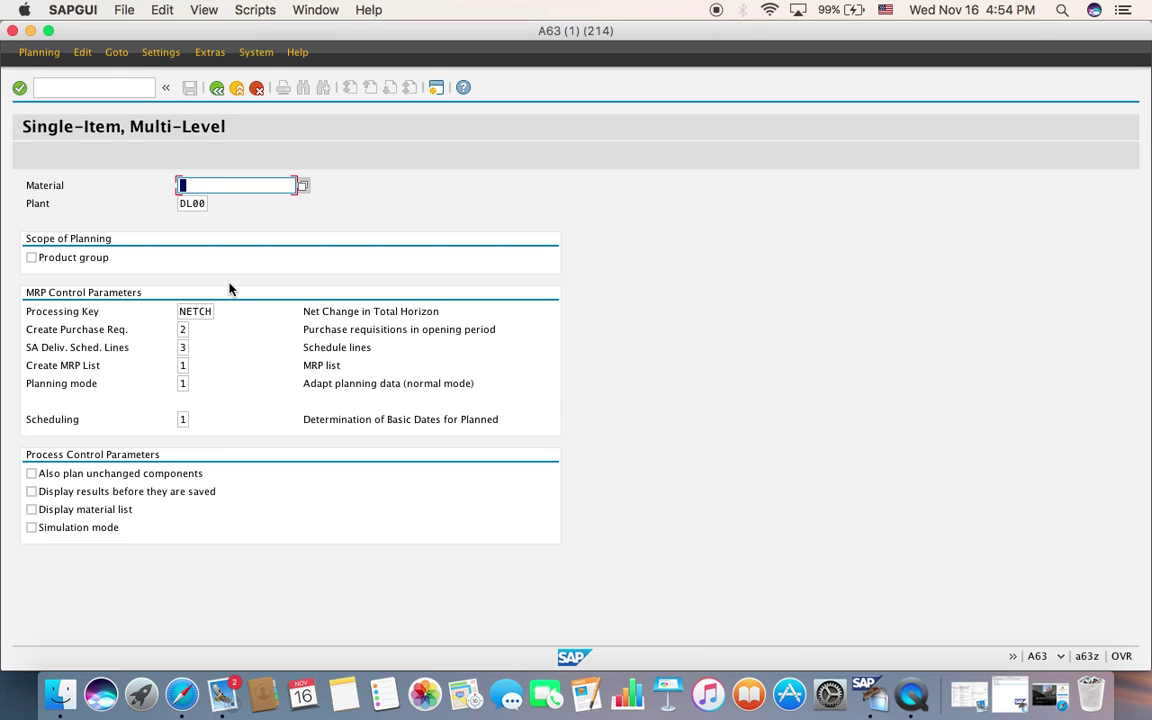
Enter DXTR3106 as the material for the multi-level planning run, keeping plant DL00.
type("DX")
key("Down")
key("Return")
left_click_drag(219, 186, 234, 186)
left_click(200, 203)
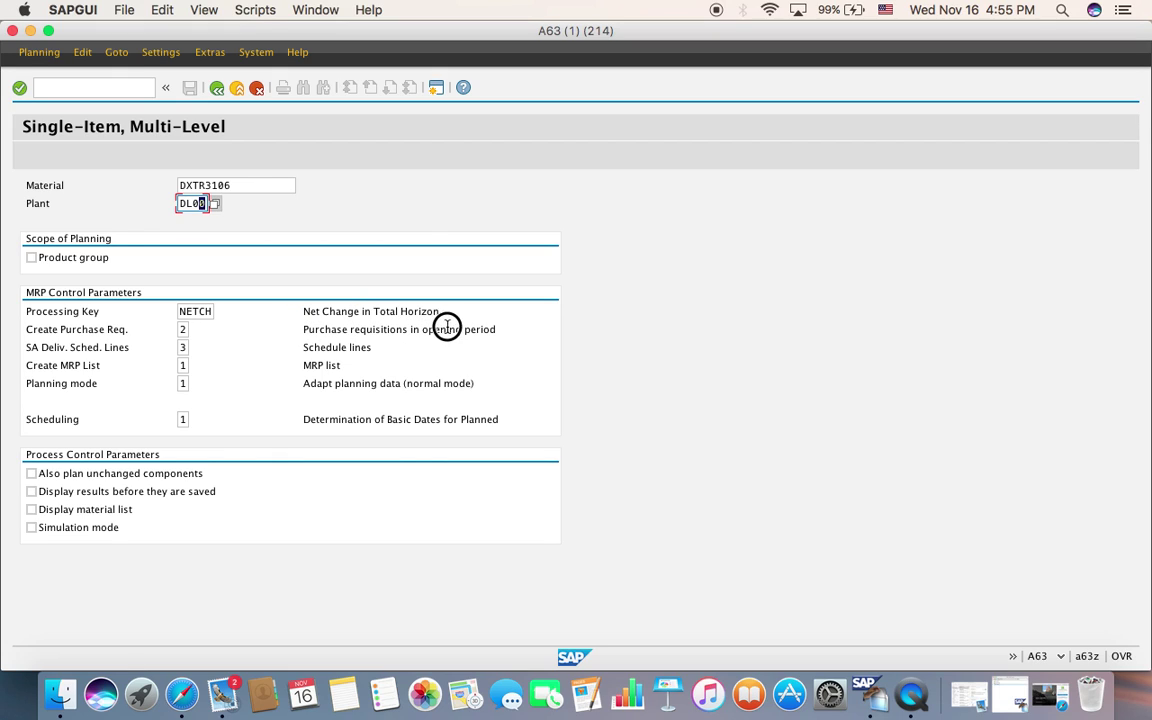
left_click(349, 328)
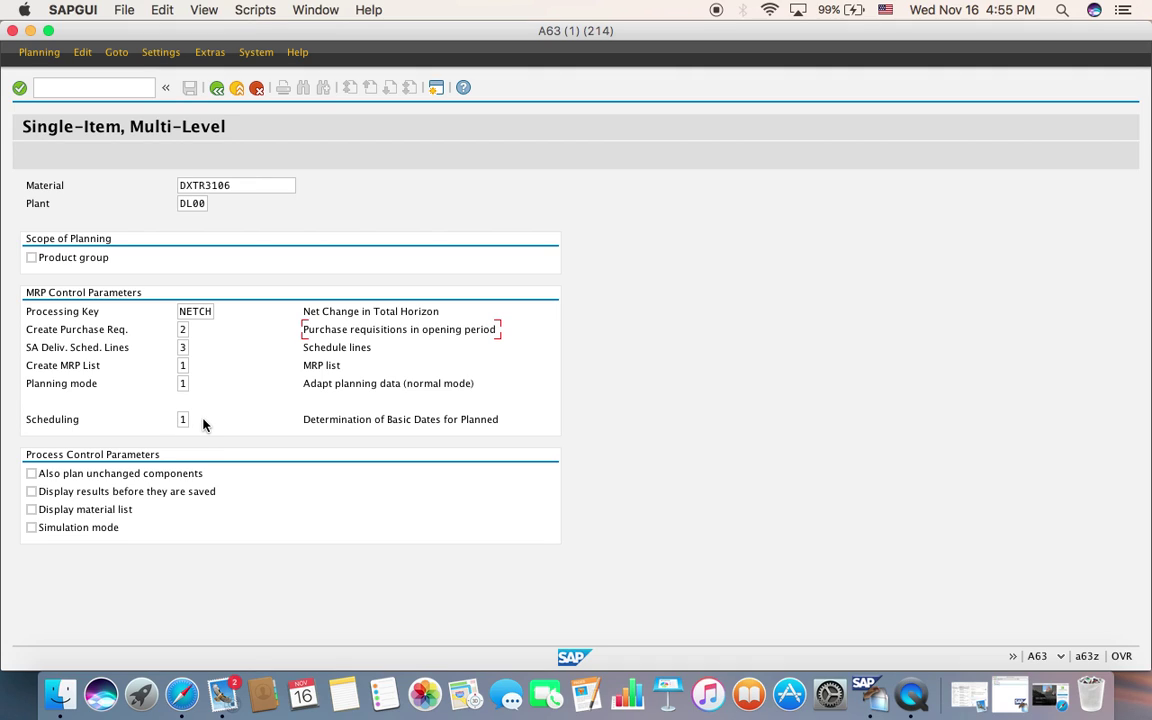
Enable Display material list and run the multi-level planning for the material, accepting the control parameters.
left_click(120, 510)
left_click(19, 87)
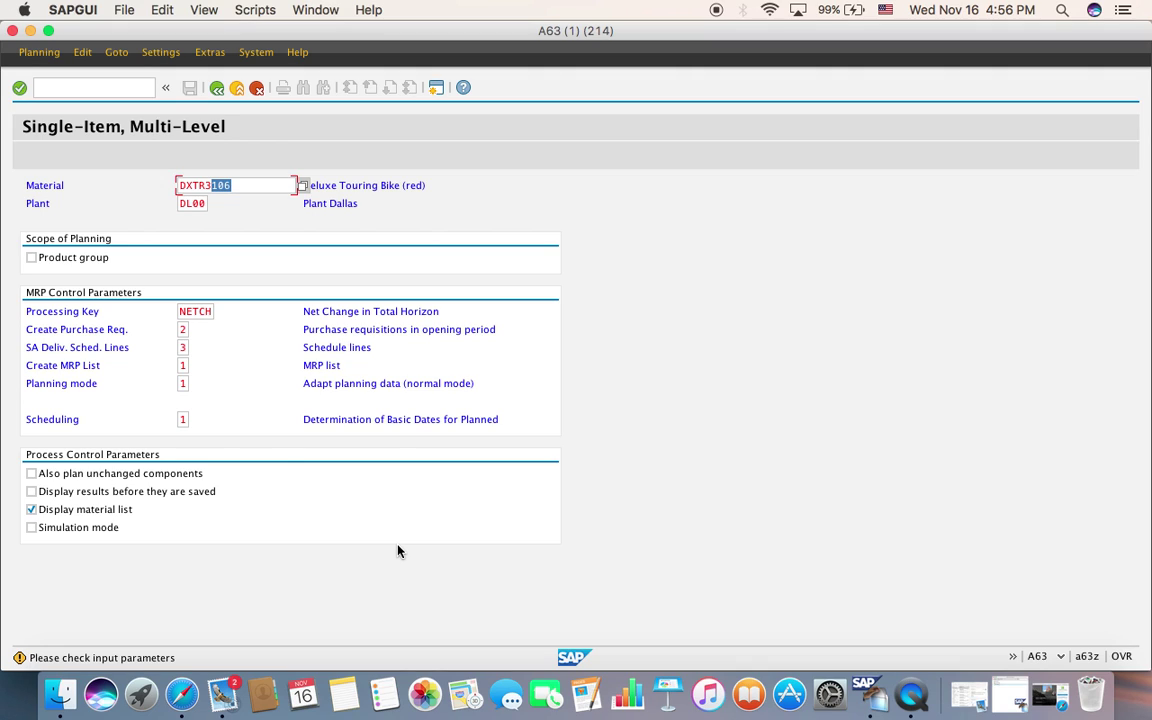
left_click(19, 88)
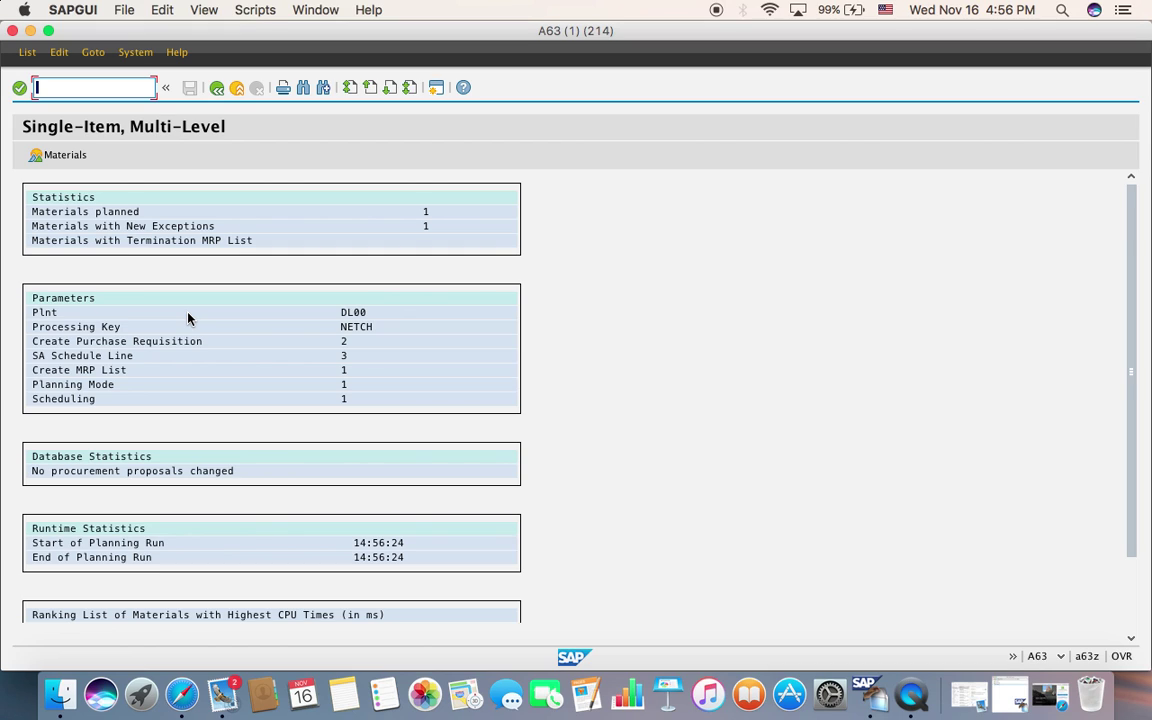
Examine the planning run's statistics, parameters, database and runtime figures and material ranking list, and return to the SAP menu.
scroll(188, 318, "down", 2)
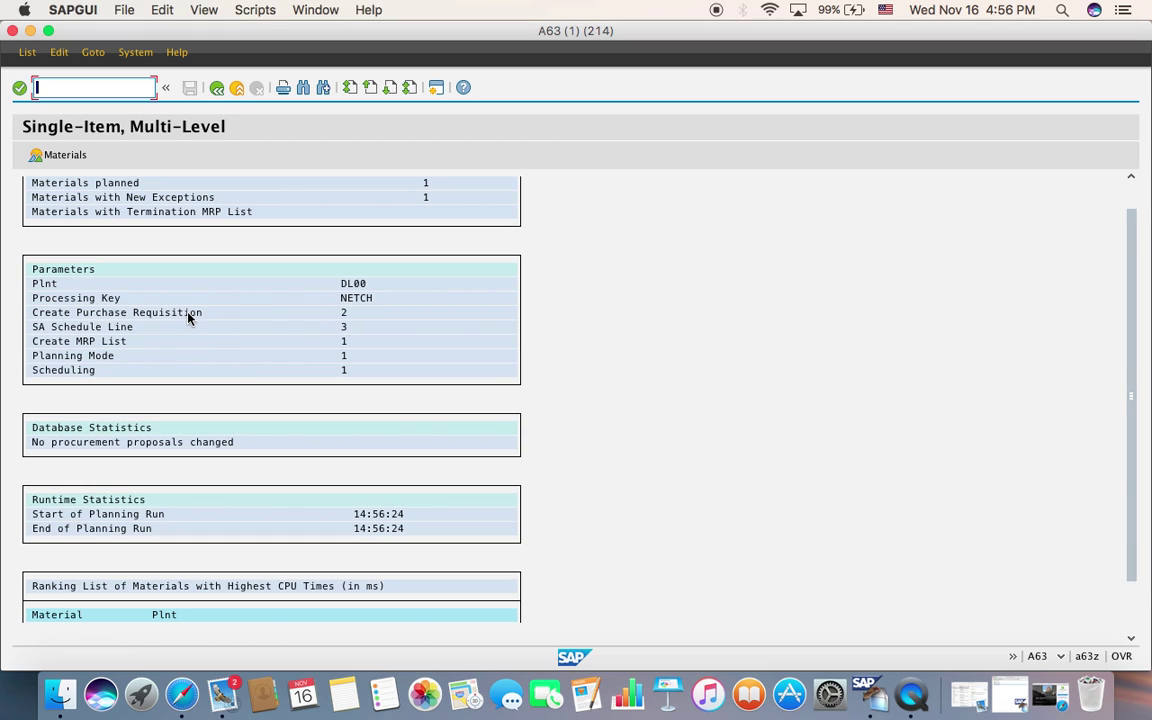
scroll(188, 318, "up", 2)
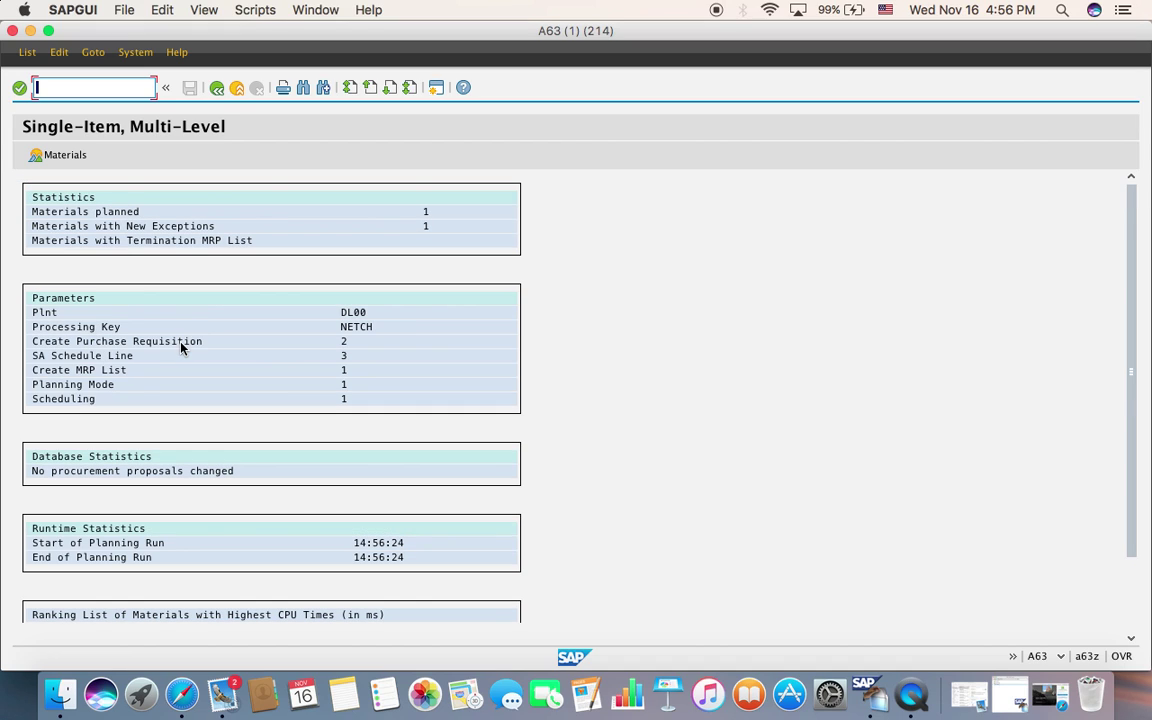
left_click(98, 213)
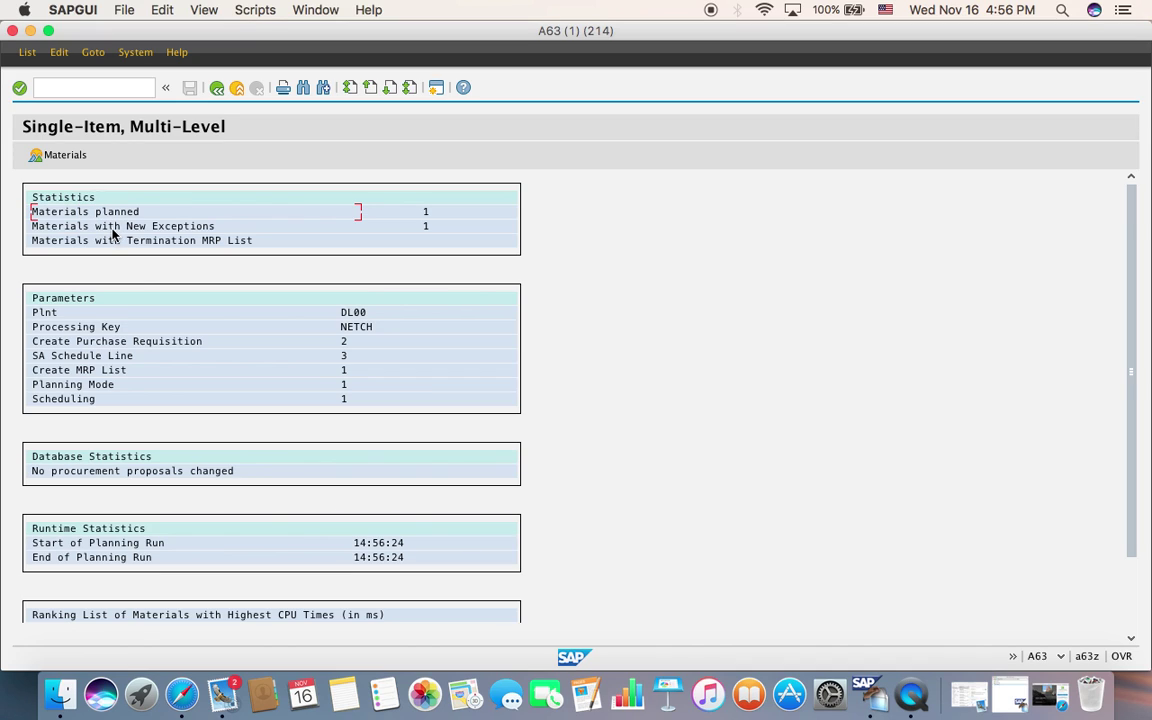
left_click(111, 226)
left_click(104, 312)
left_click(121, 330)
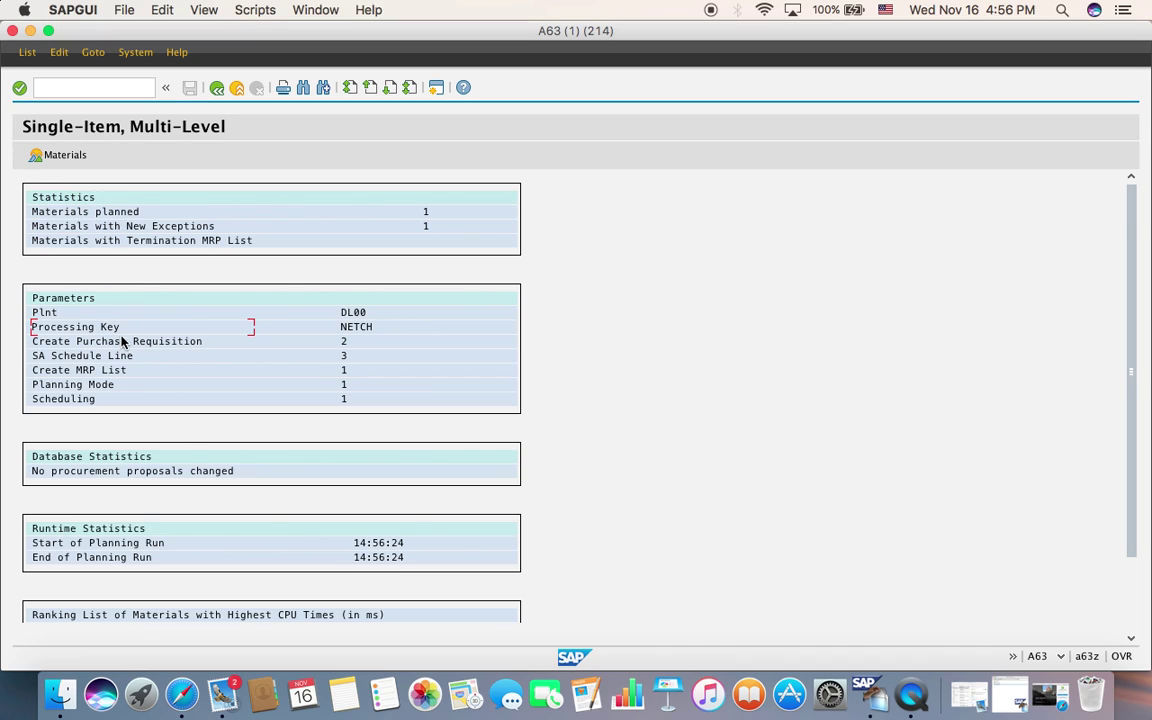
scroll(192, 453, "down", 1)
scroll(192, 453, "down", 3)
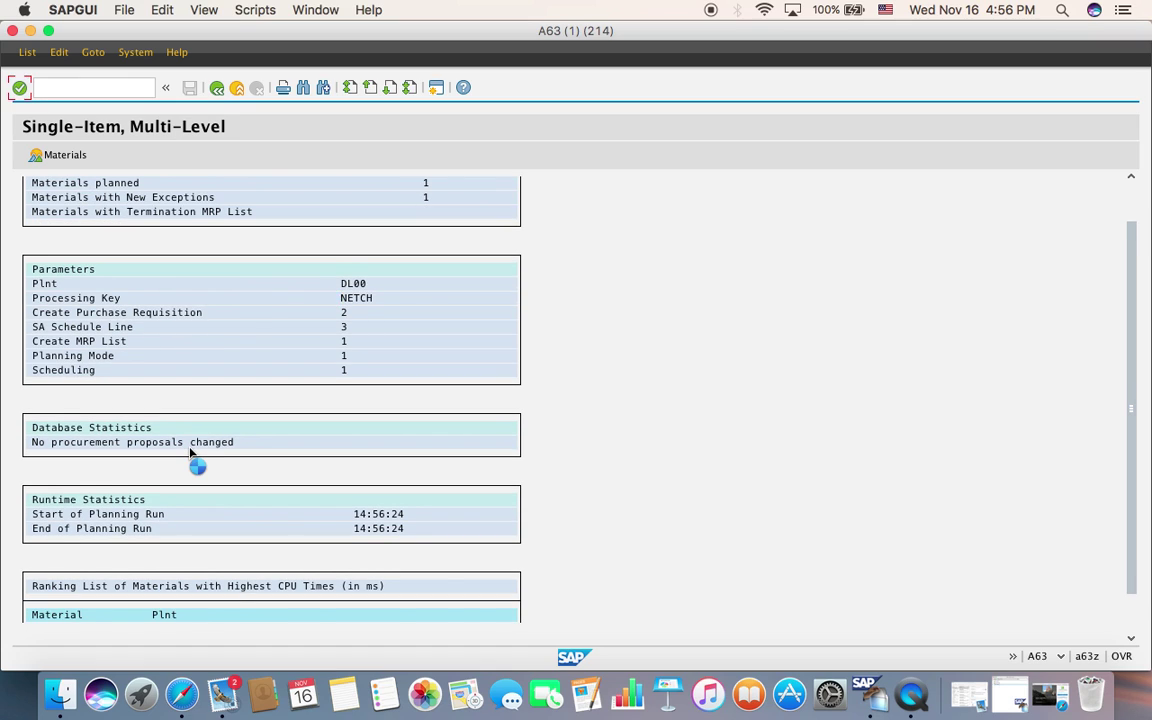
scroll(192, 453, "down", 2)
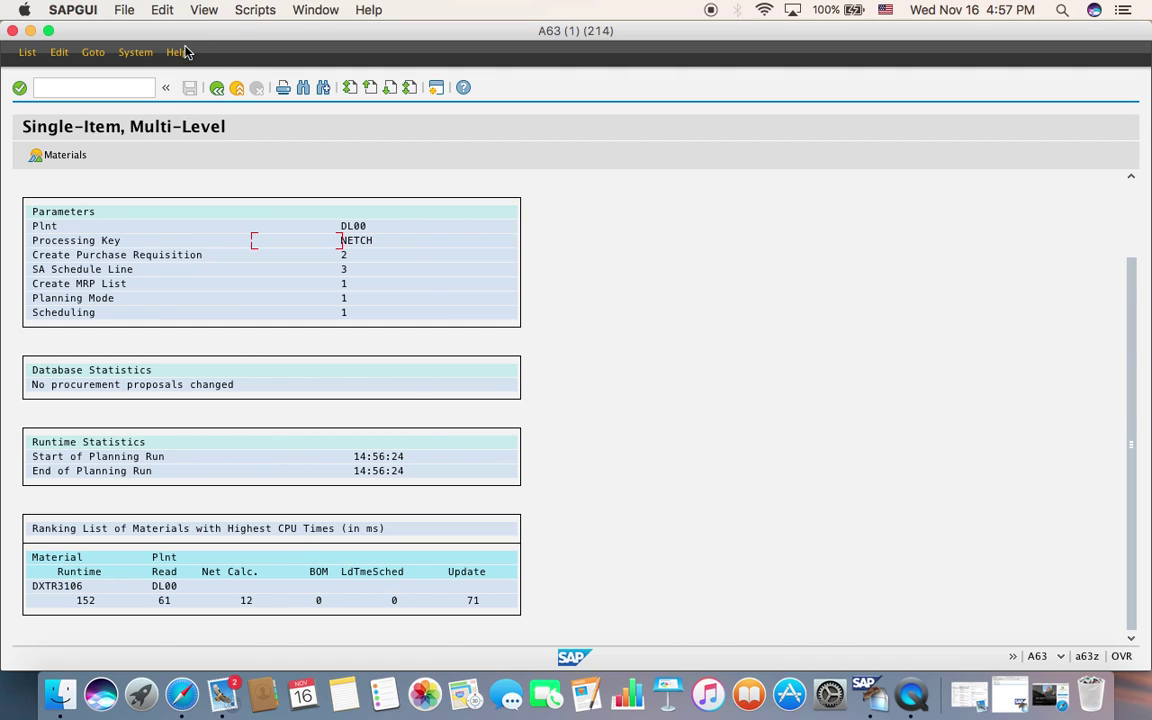
left_click(238, 89)
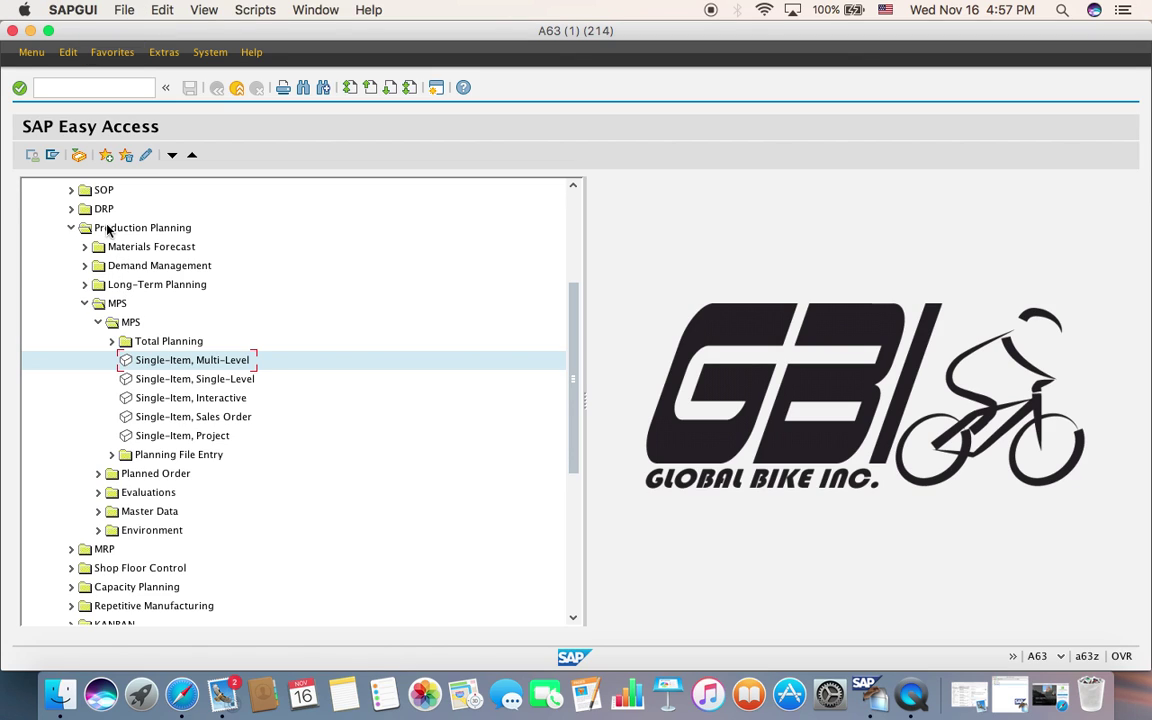
Open the Stock/Reqmts List transaction under Logistics > Production > Production Planning > MPS > Evaluations.
scroll(144, 239, "down", 3)
scroll(182, 241, "up", 4)
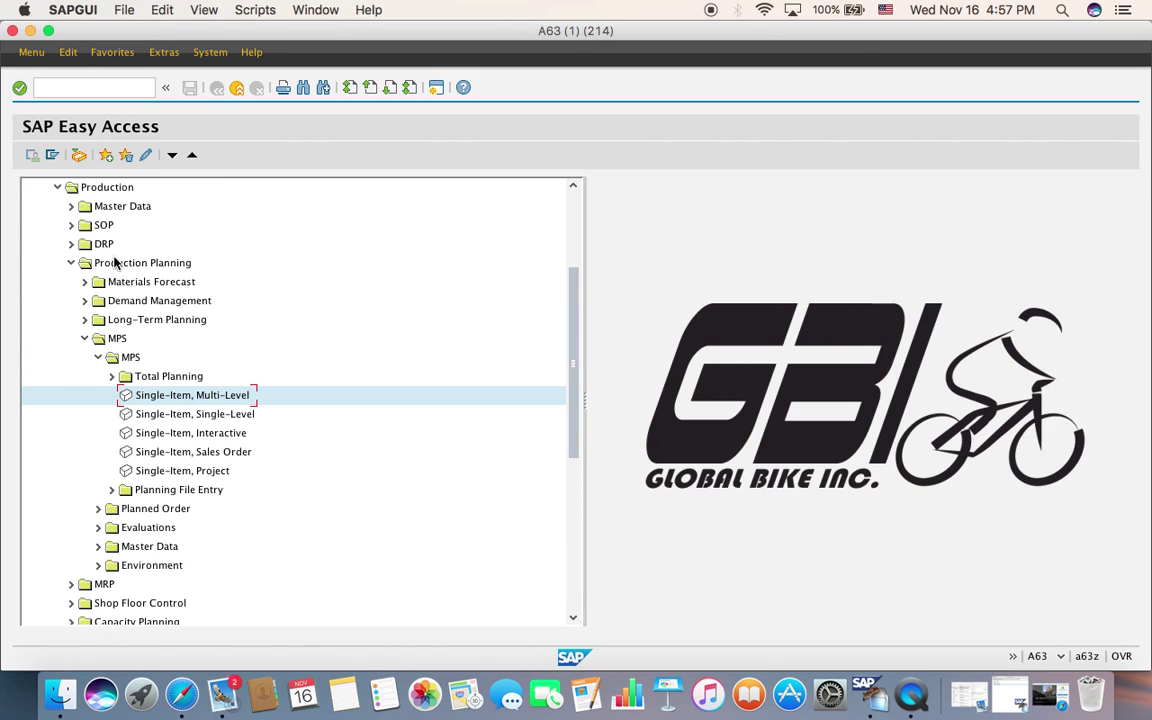
double_click(104, 192)
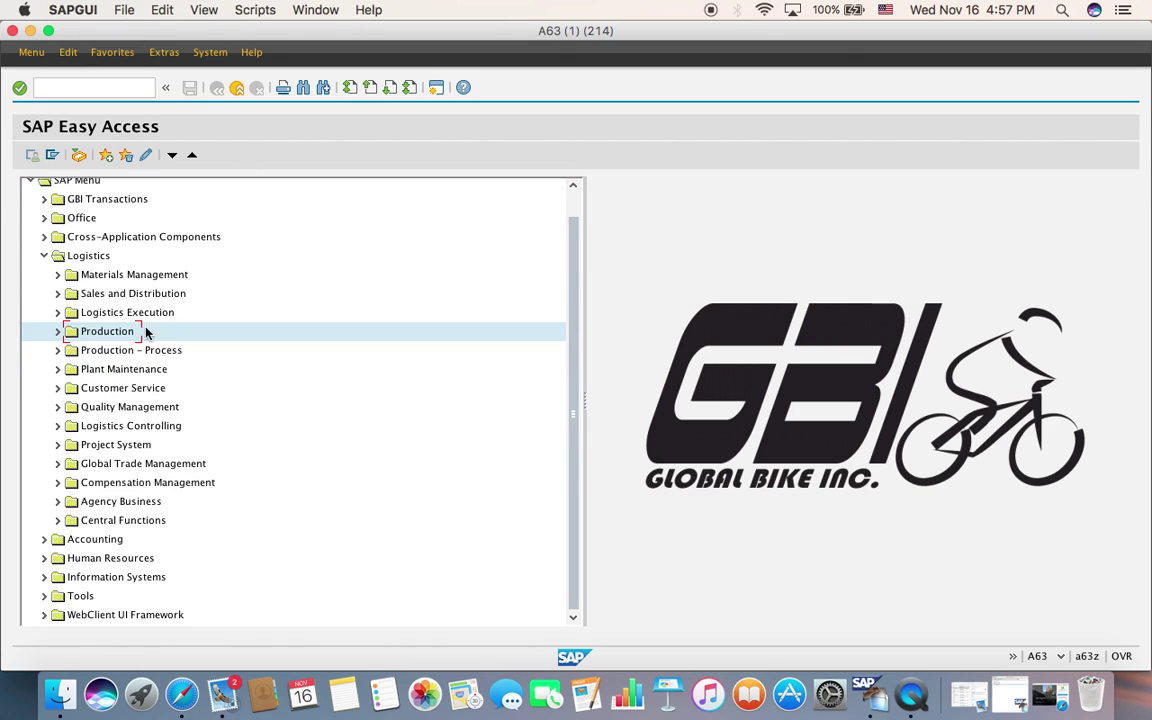
scroll(147, 333, "up", 2)
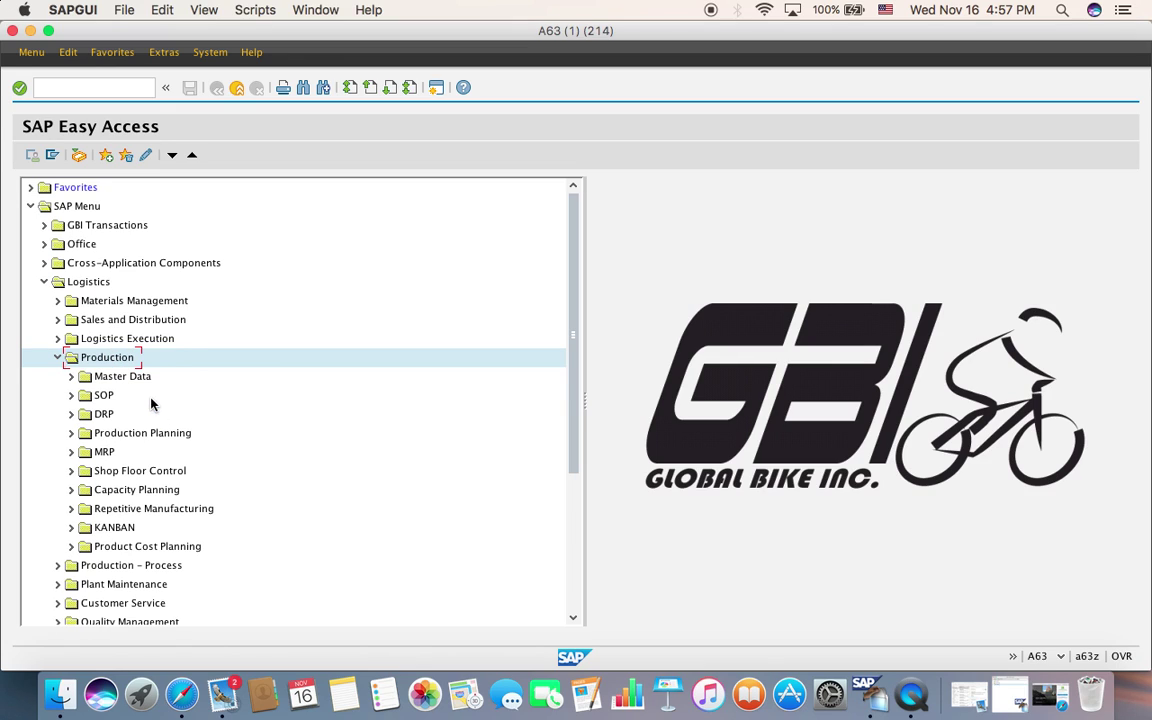
double_click(152, 432)
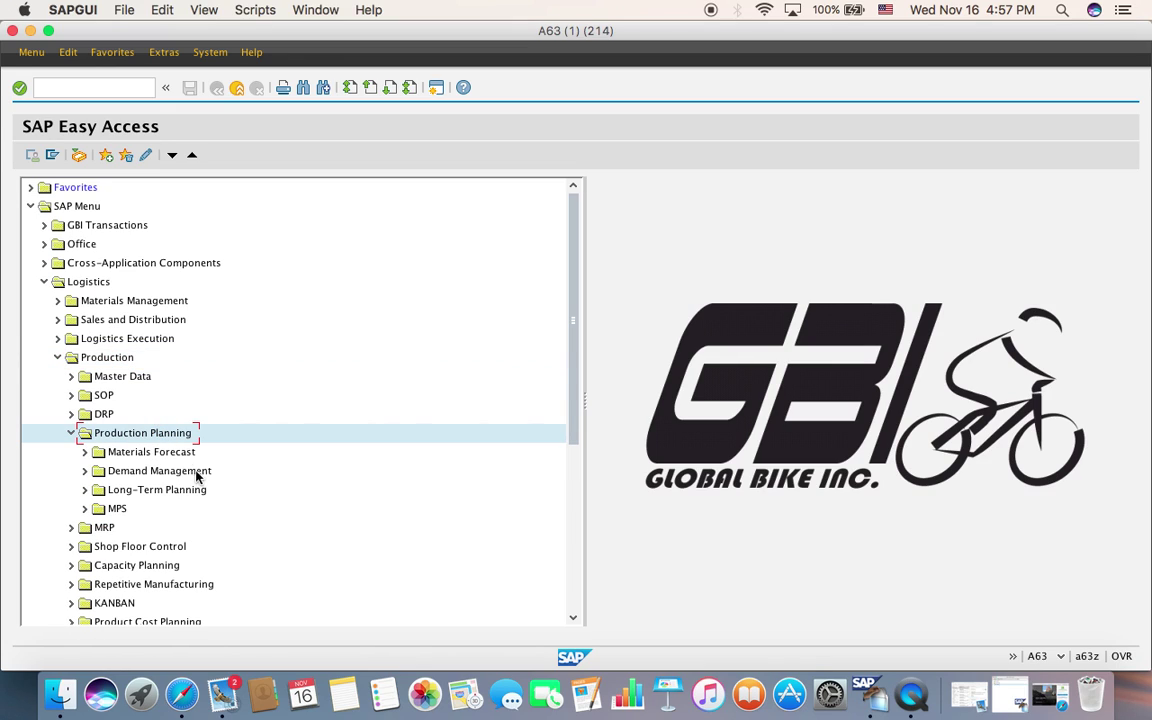
double_click(119, 510)
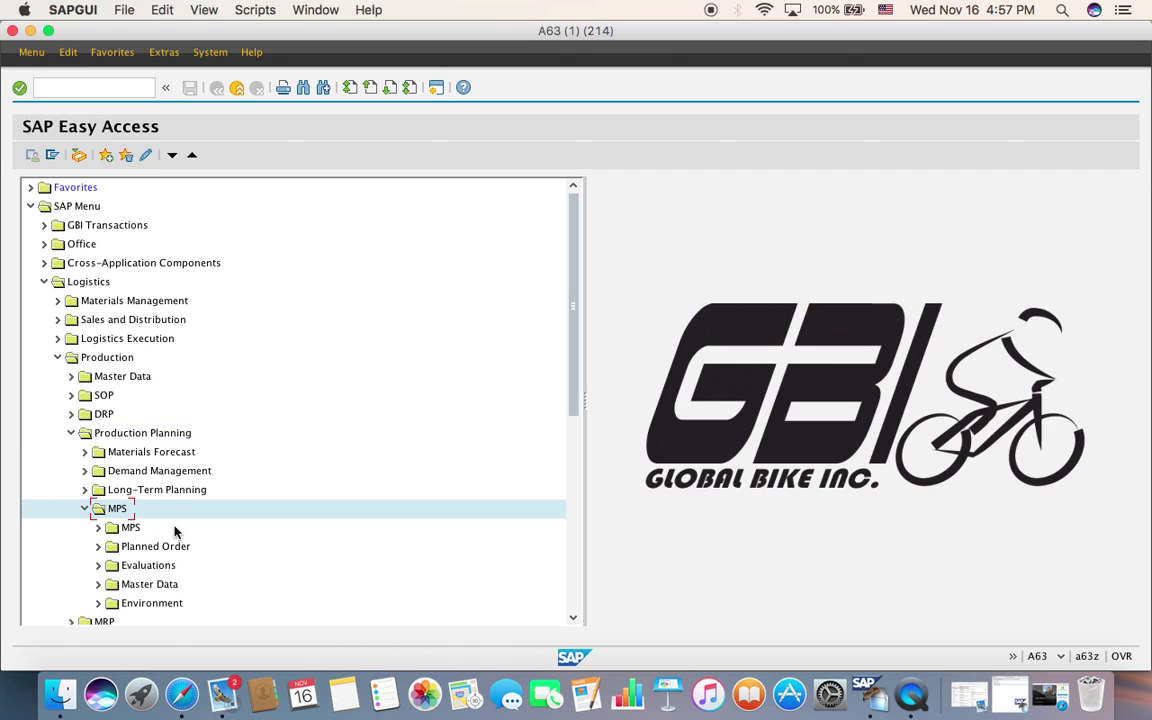
double_click(157, 568)
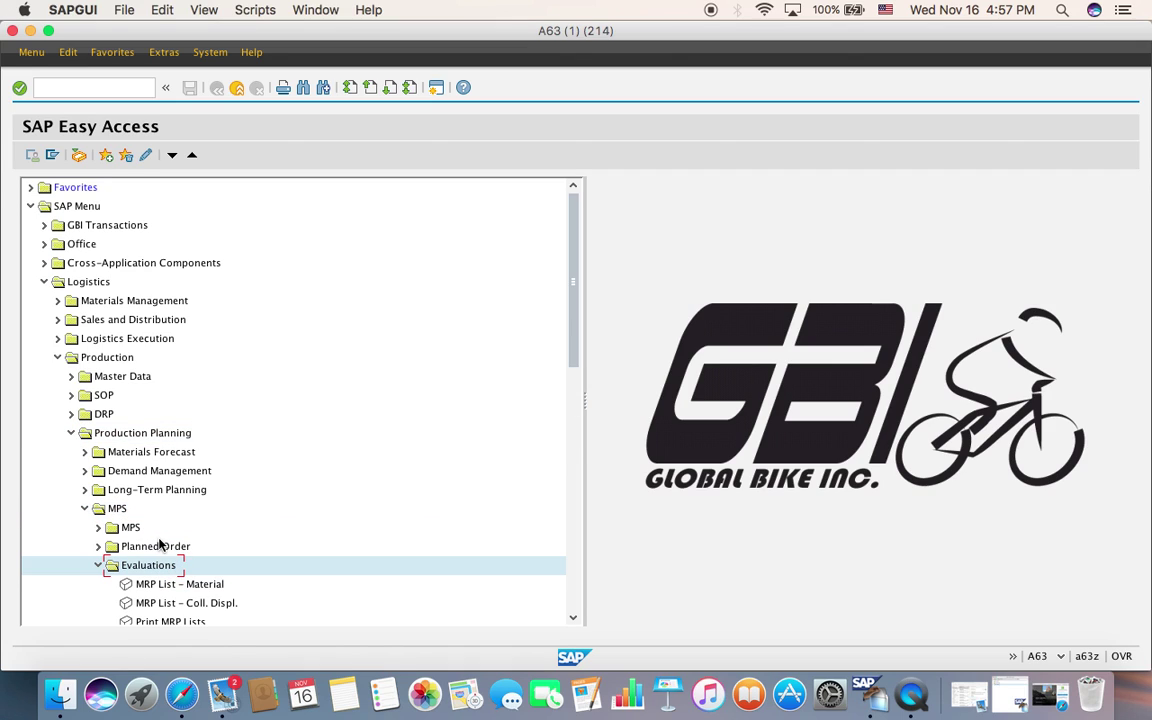
scroll(163, 538, "down", 2)
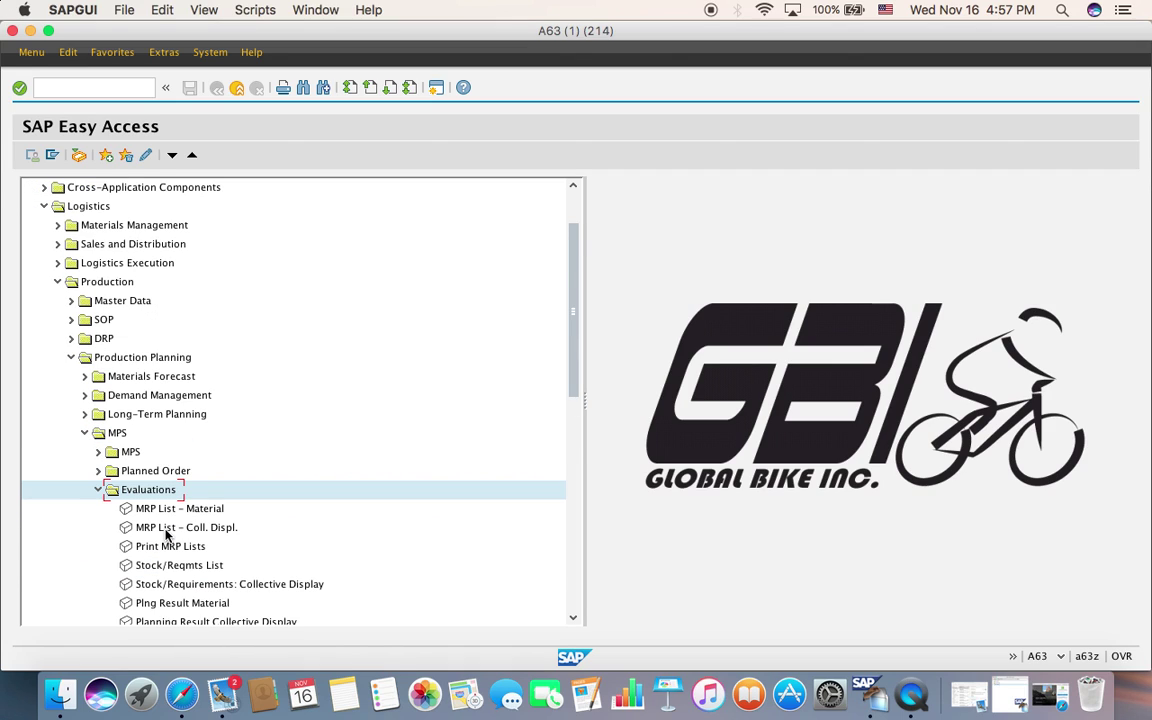
scroll(166, 535, "down", 4)
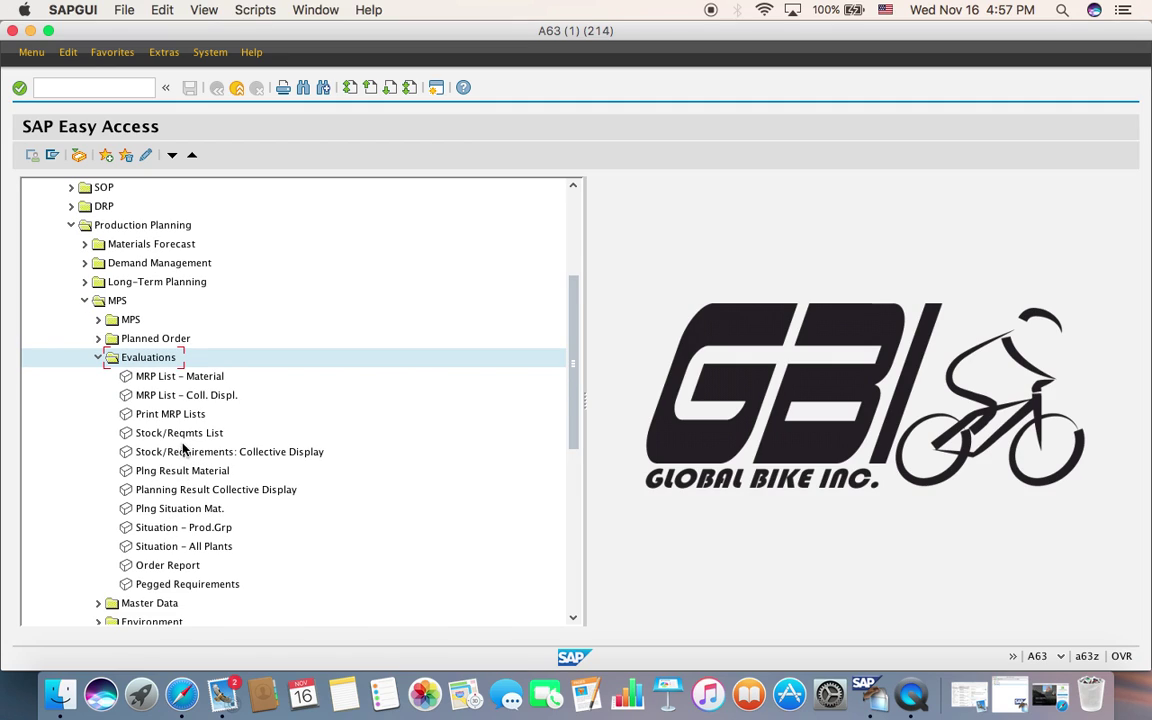
double_click(178, 434)
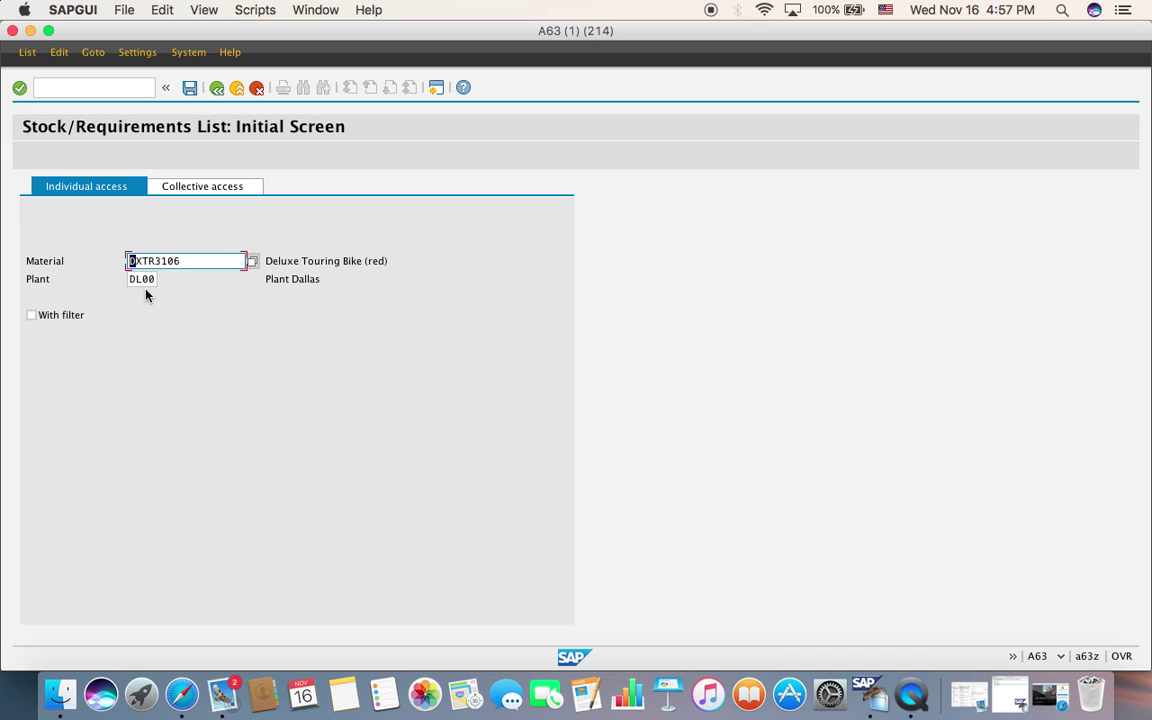
Display the stock/requirements list of DXTR3106 in plant DL00 with daily period totals, widening the columns to show their full headings.
left_click(19, 87)
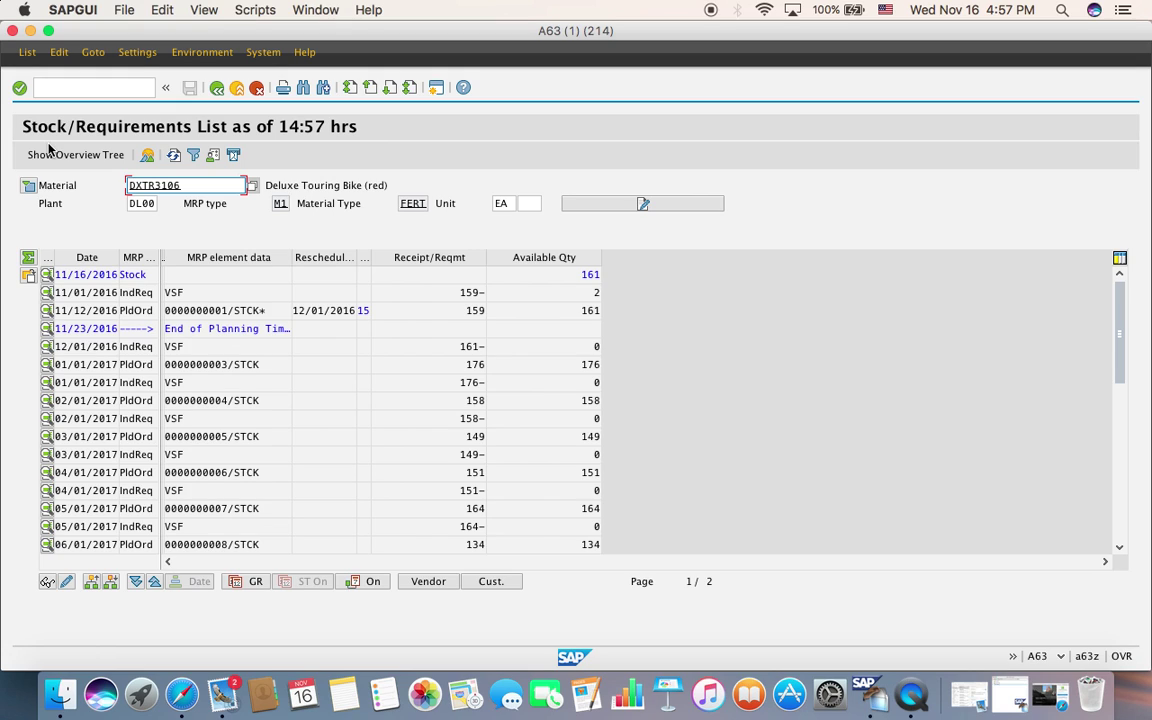
left_click(28, 258)
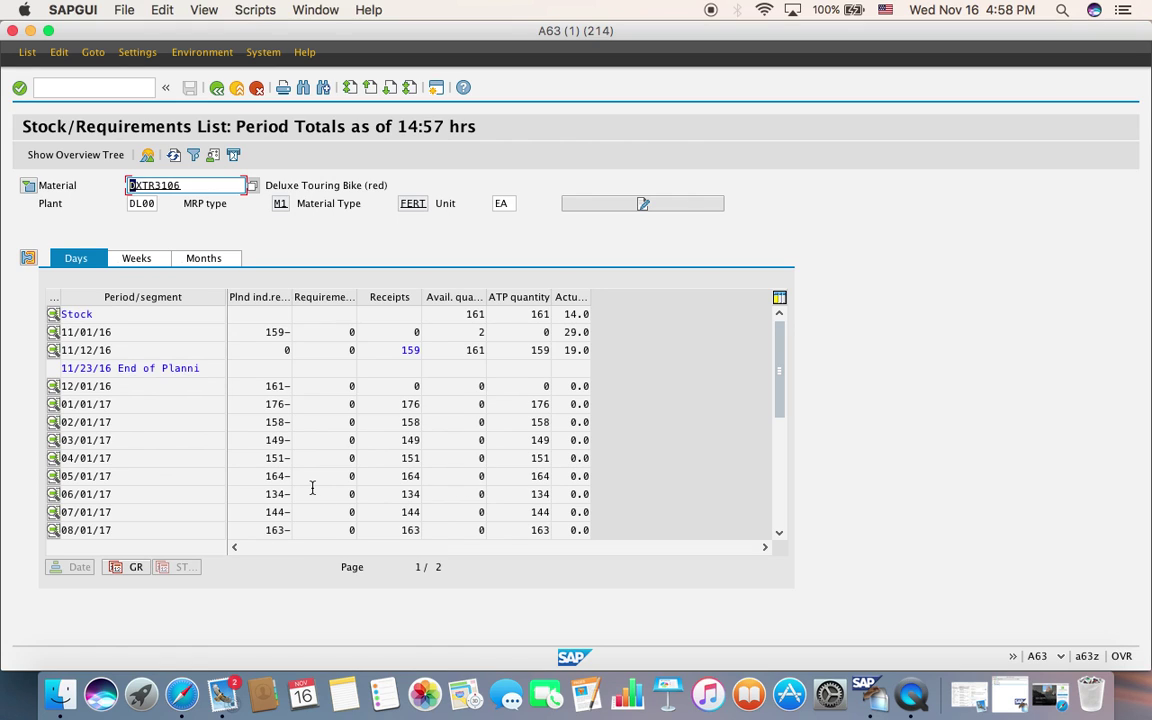
left_click_drag(292, 297, 400, 297)
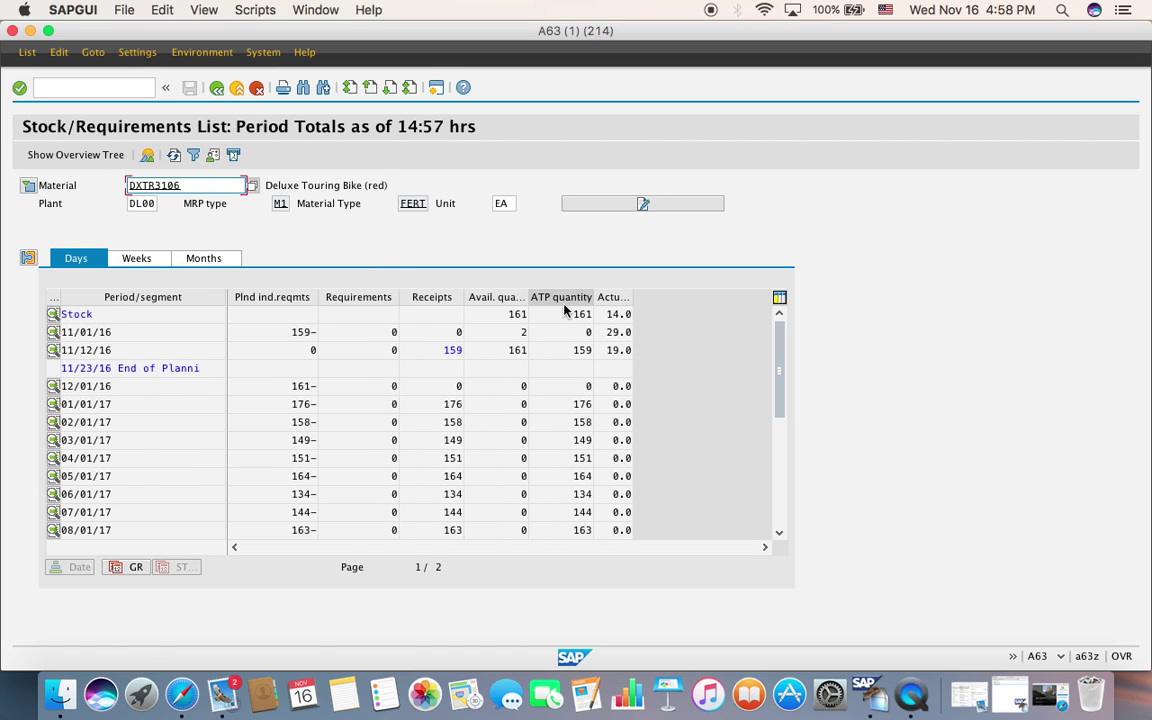
left_click_drag(529, 297, 712, 298)
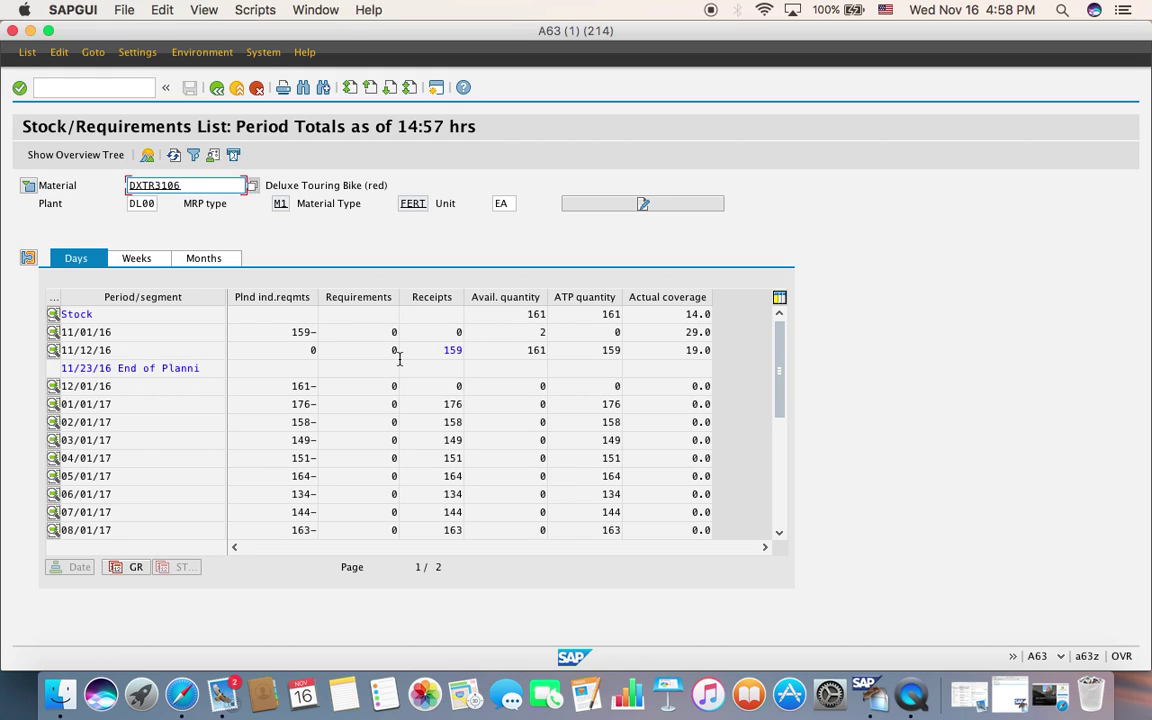
Examine the daily period totals of DXTR3106, comparing planned independent requirements, receipts and available quantity from 11/01/16 through 10/01/17.
left_click(296, 386)
double_click(303, 386)
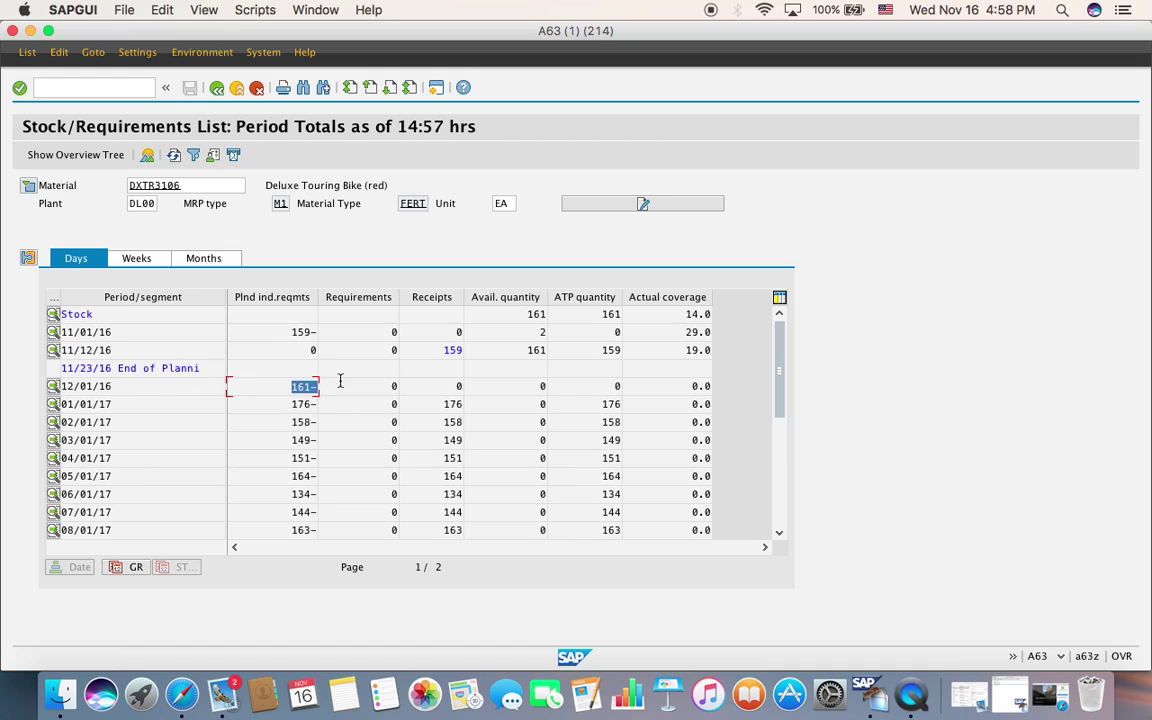
double_click(535, 350)
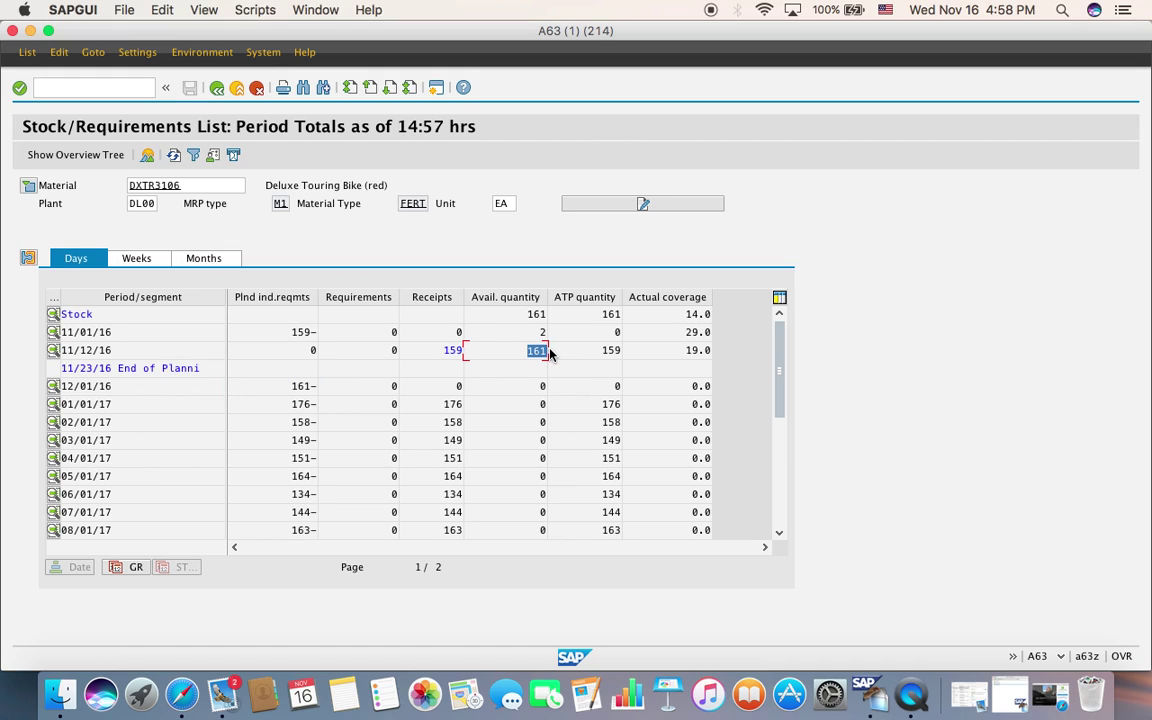
right_click(452, 412)
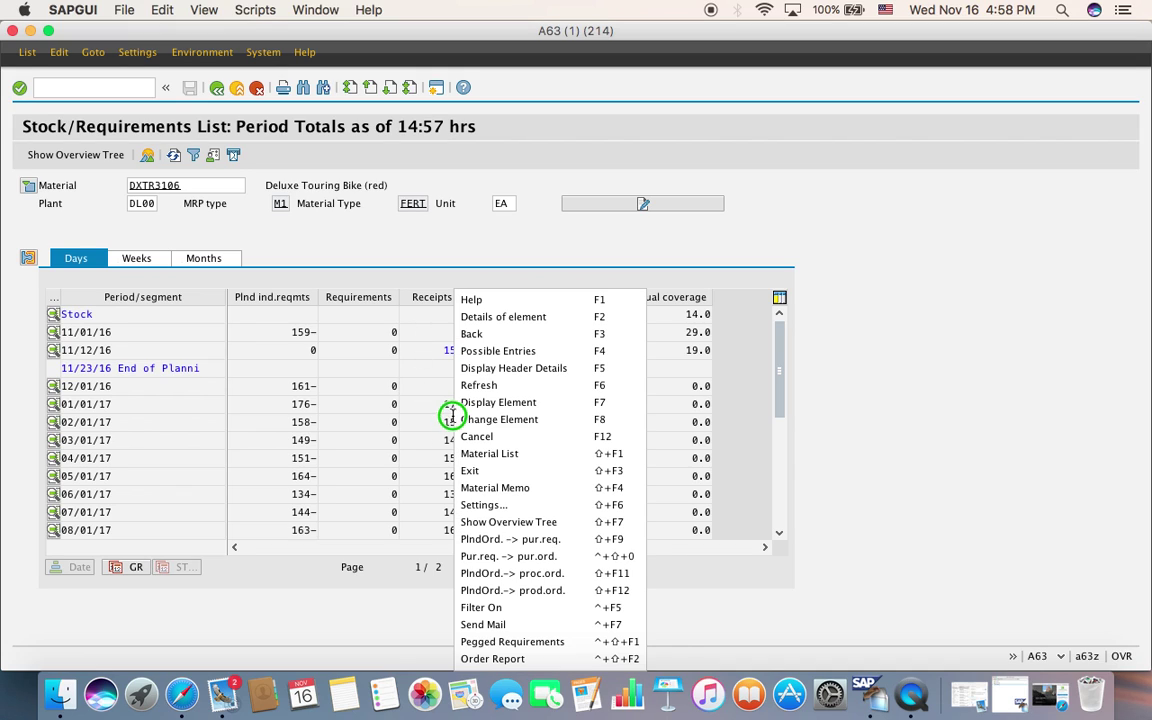
key("Escape")
scroll(459, 458, "down", 4)
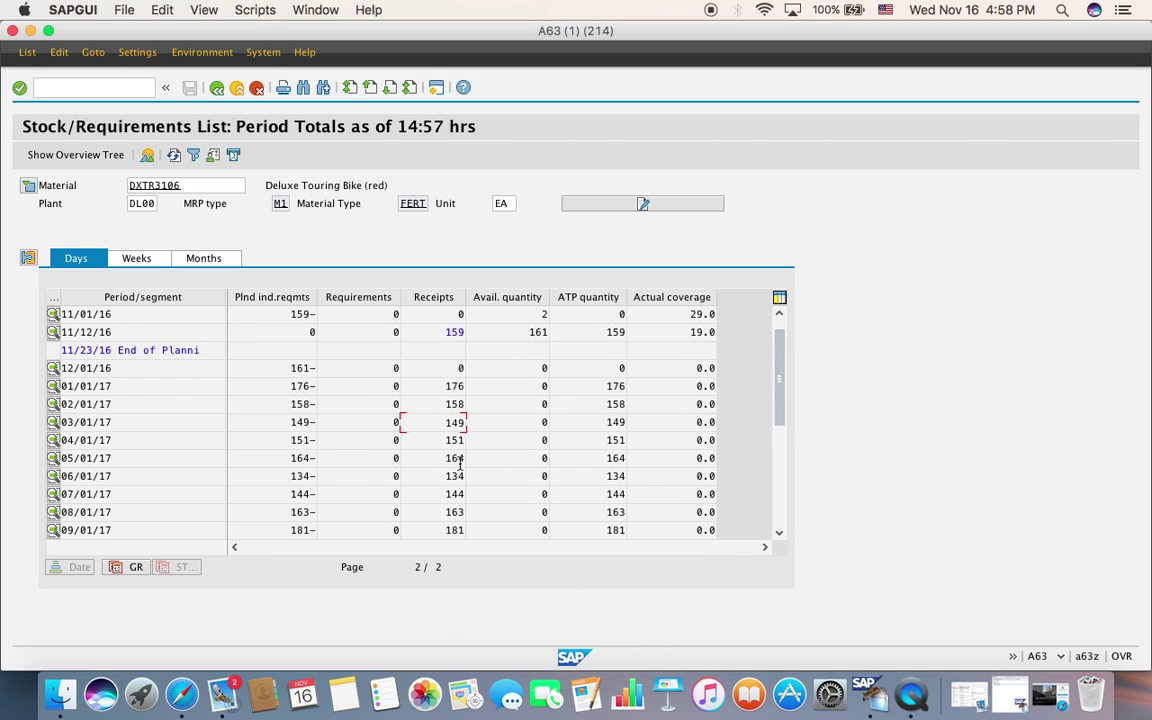
scroll(459, 468, "down", 1)
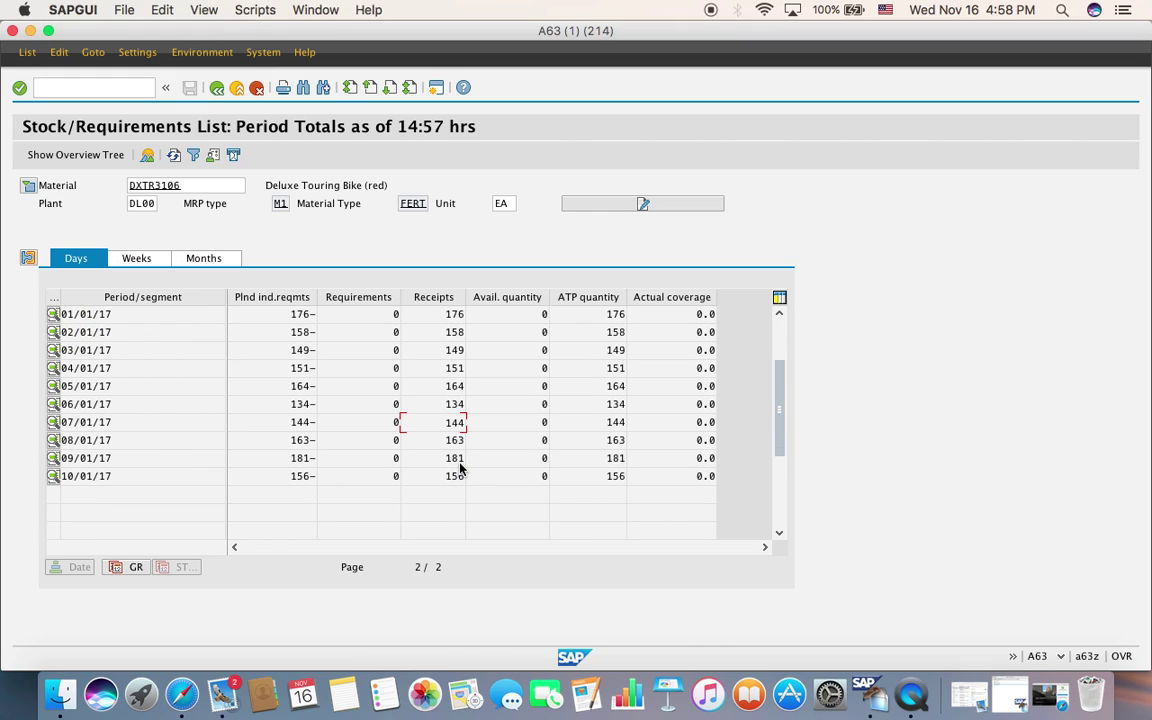
scroll(461, 474, "up", 1)
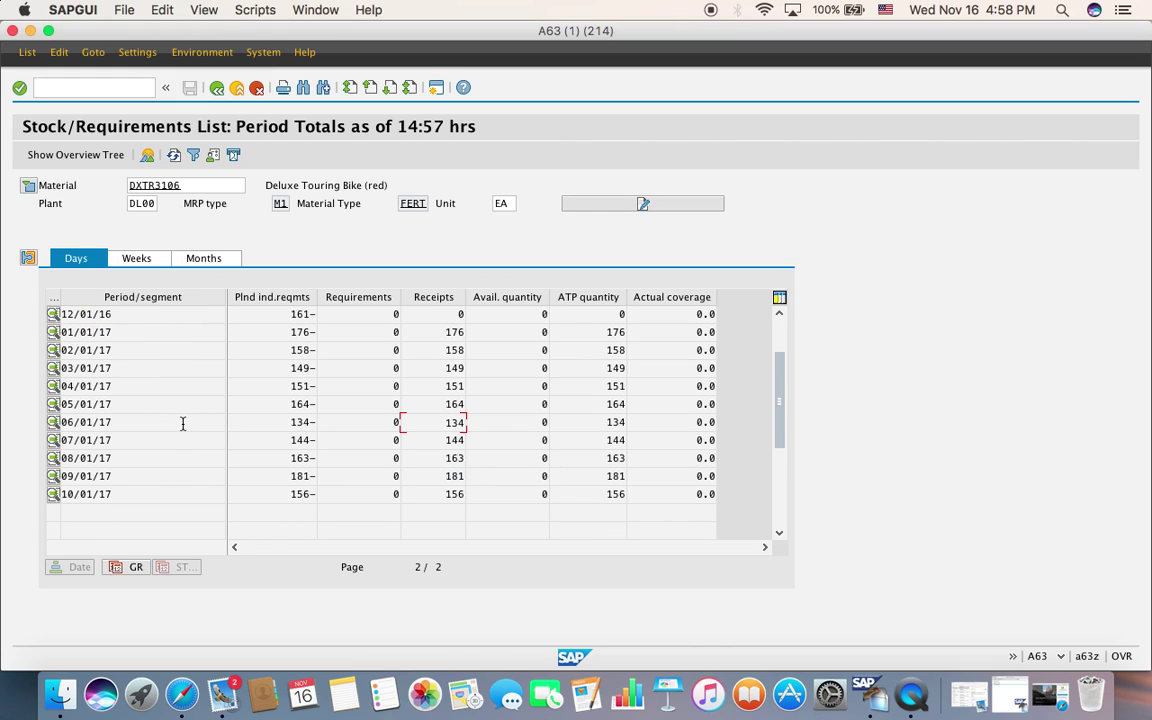
scroll(184, 436, "up", 3)
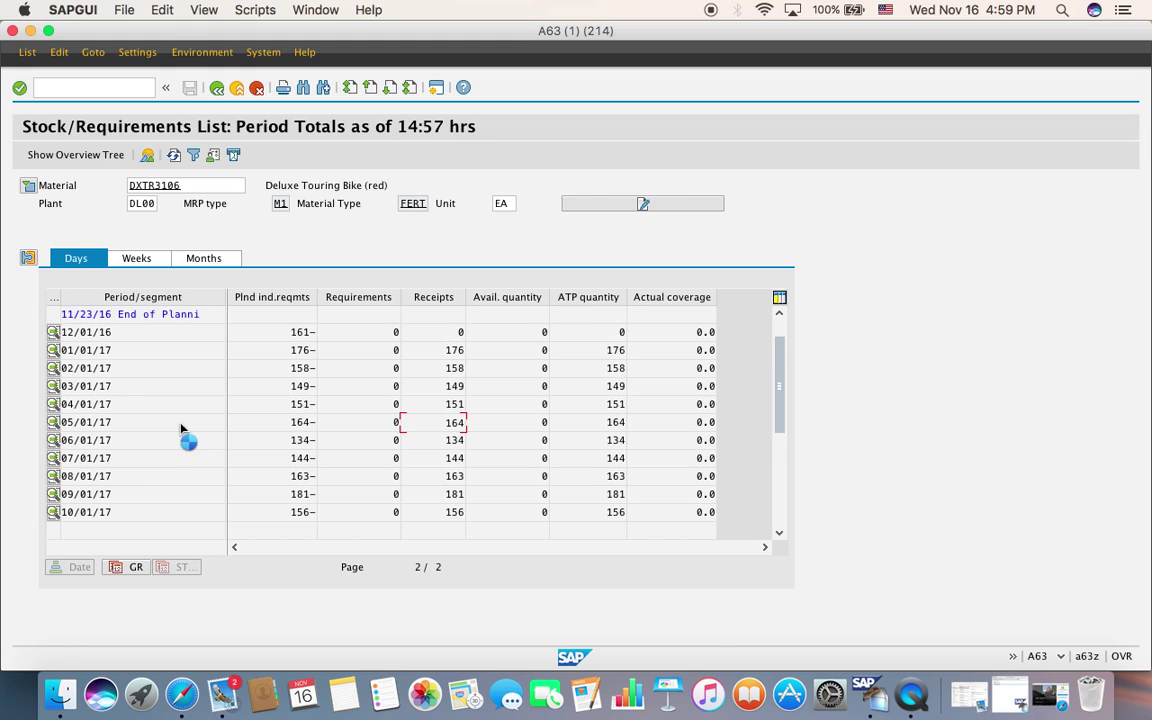
Switch from period totals to the individual MRP elements and review the planned orders and independent requirements by date.
left_click(29, 259)
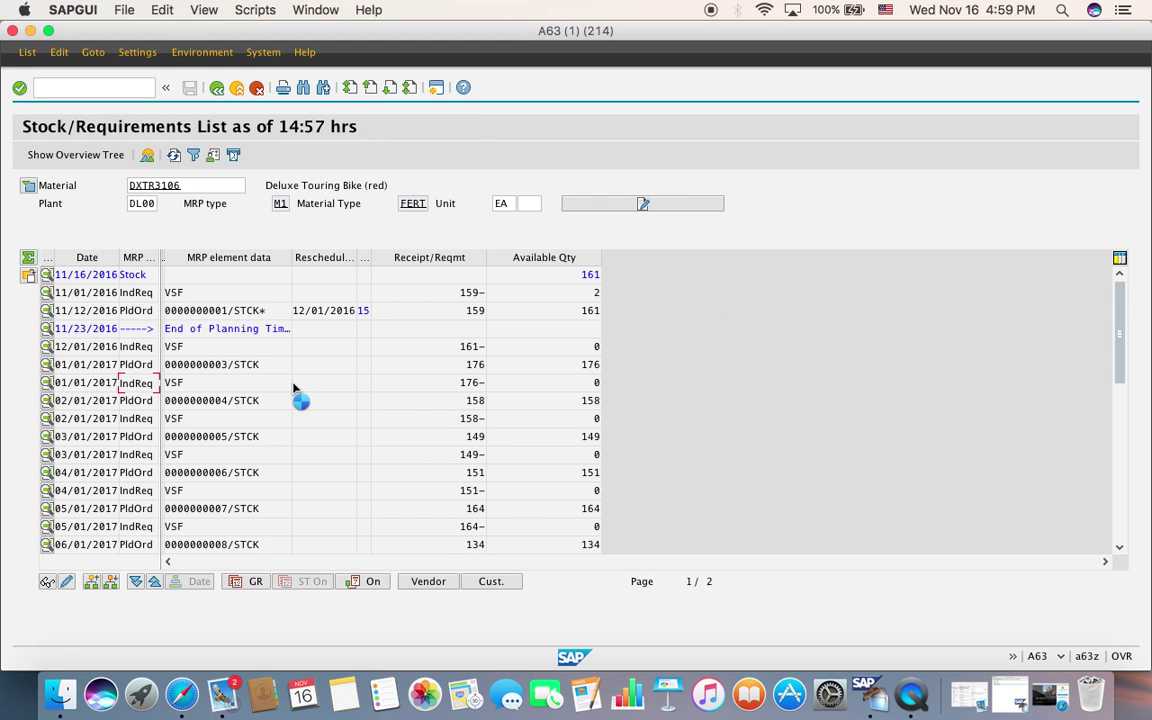
scroll(293, 388, "down", 3)
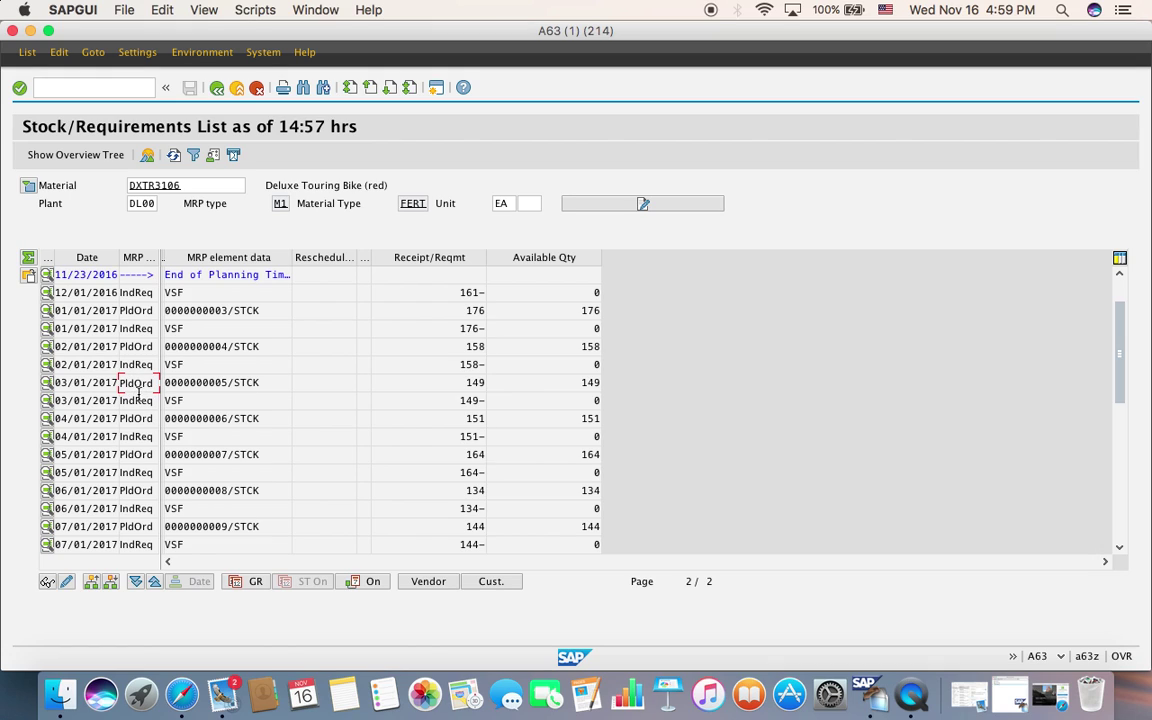
scroll(145, 388, "up", 1)
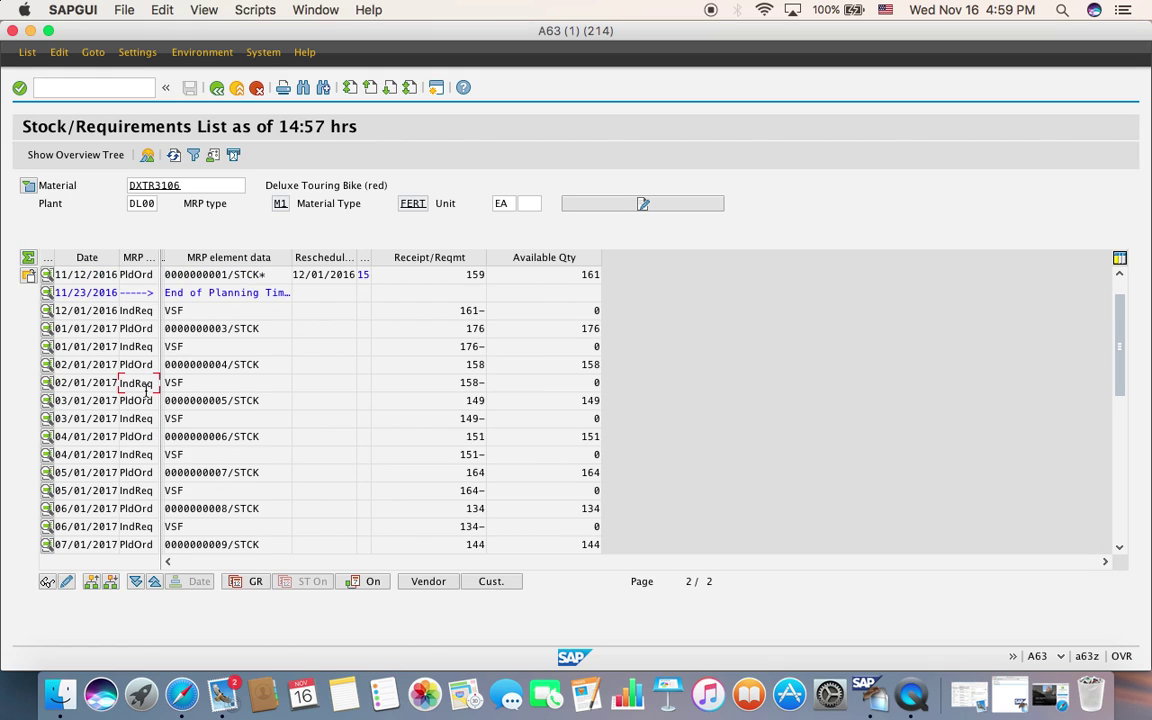
scroll(145, 388, "up", 1)
scroll(145, 388, "up", 1)
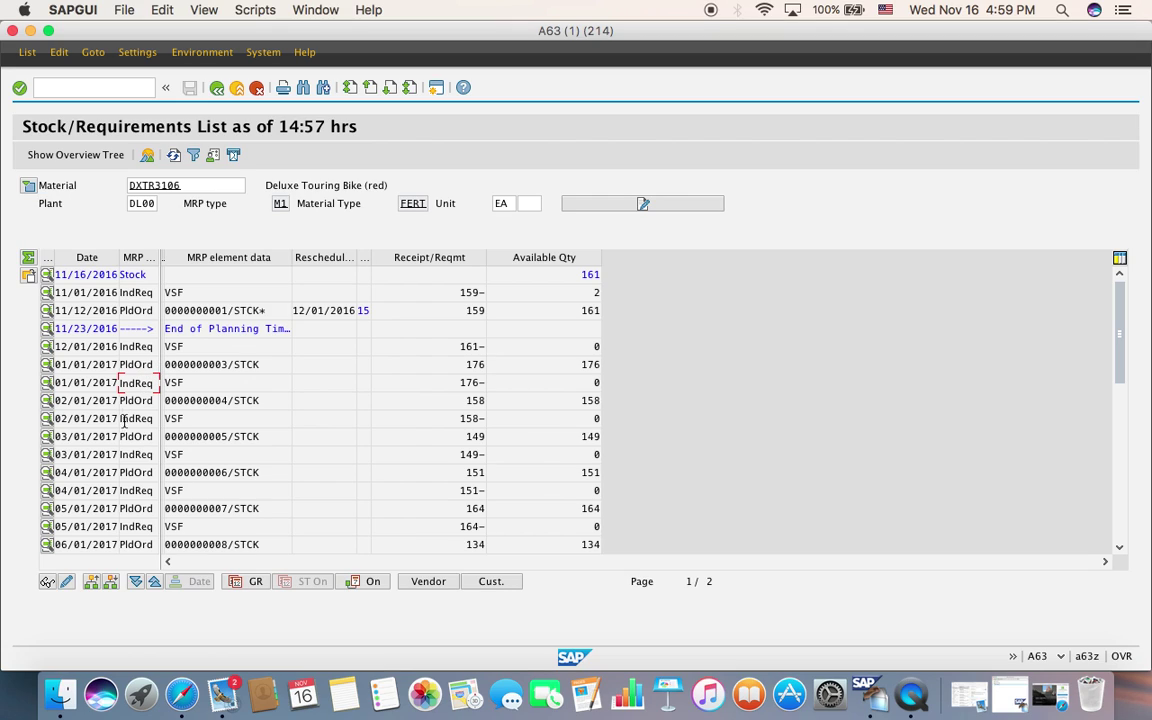
Display the pegged requirements of the 11/12/2016 planned order, and return to the stock/requirements list.
left_click(91, 582)
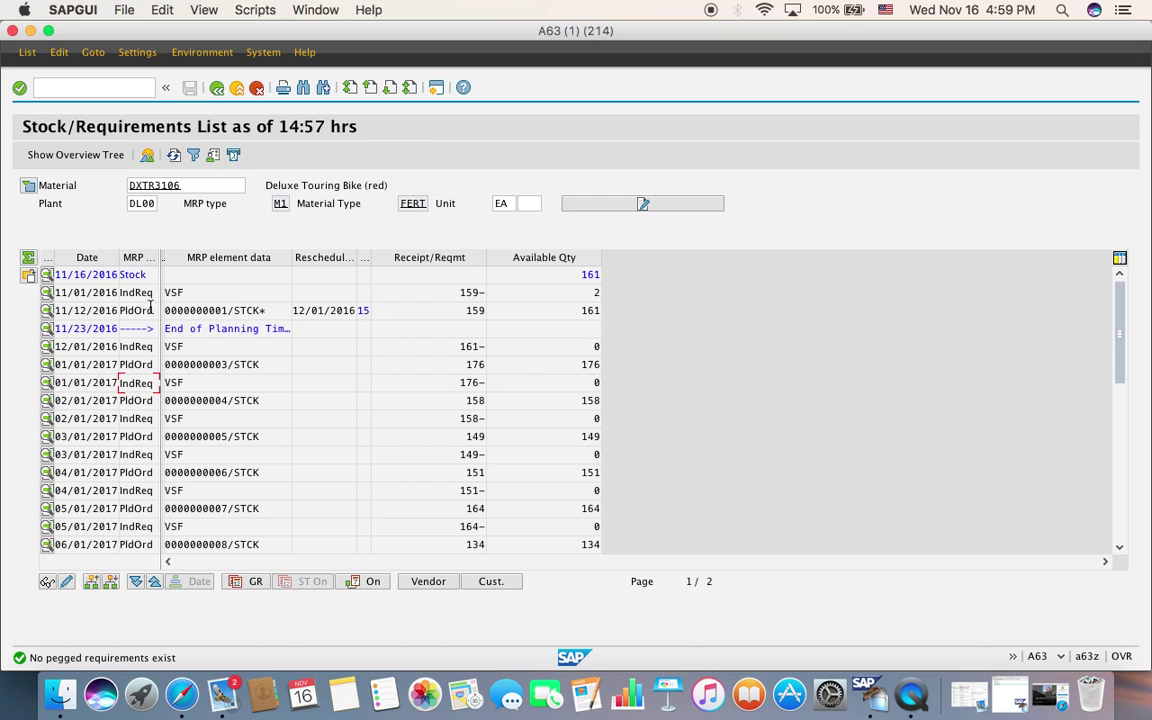
left_click(150, 310)
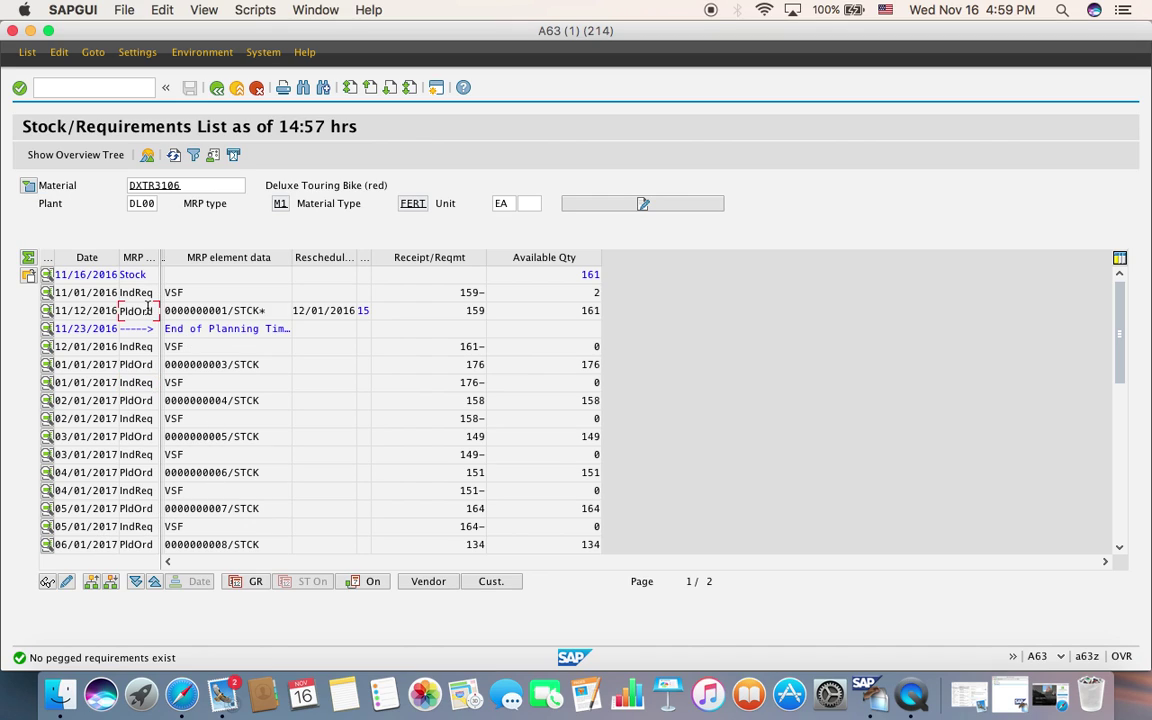
left_click(92, 583)
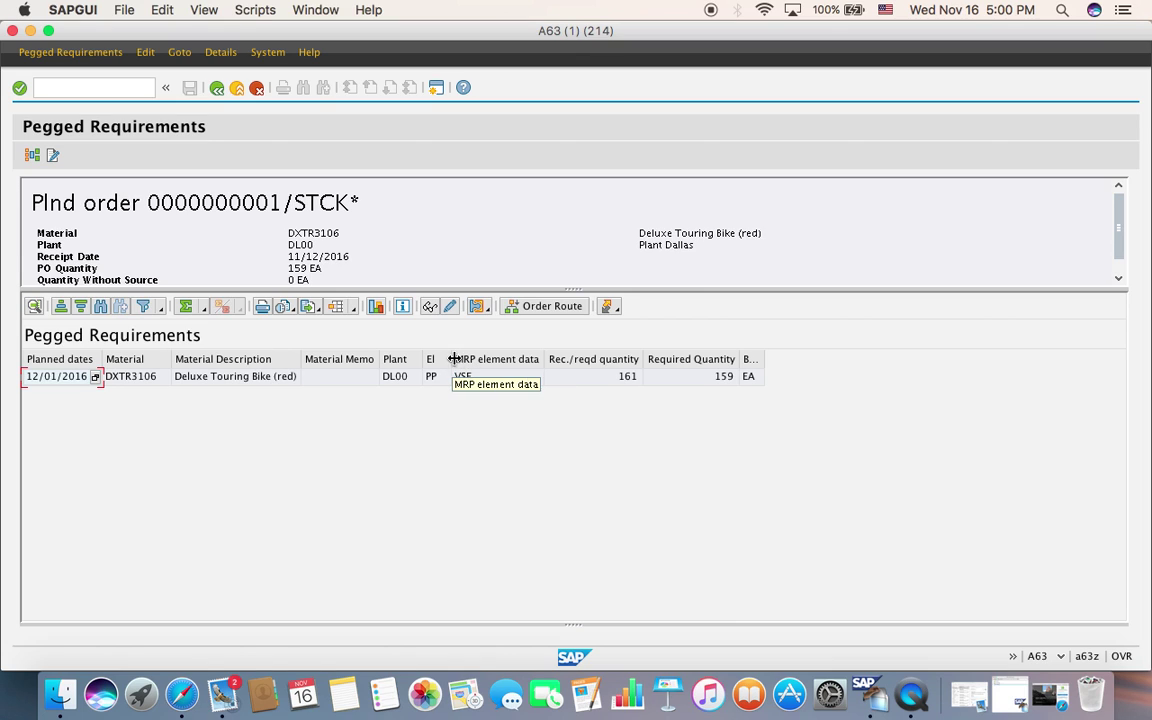
left_click(237, 89)
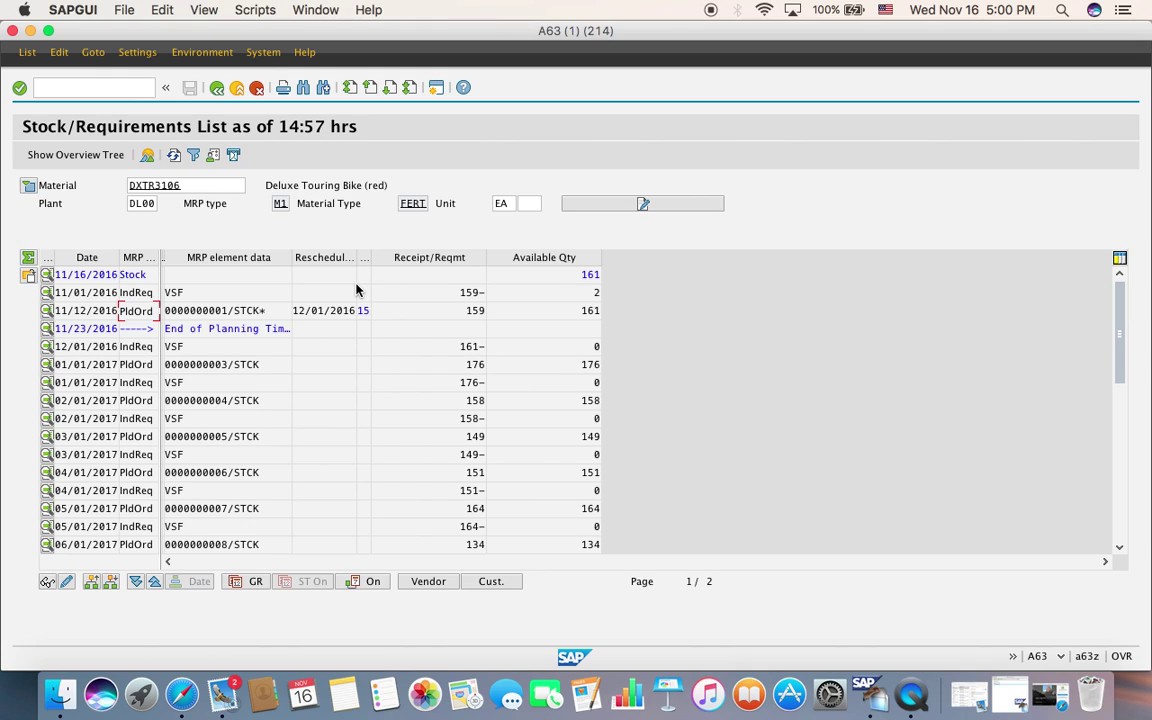
Return to the SAP menu and collapse the Production Planning folder under Logistics > Production.
left_click(236, 88)
scroll(185, 378, "down", 6)
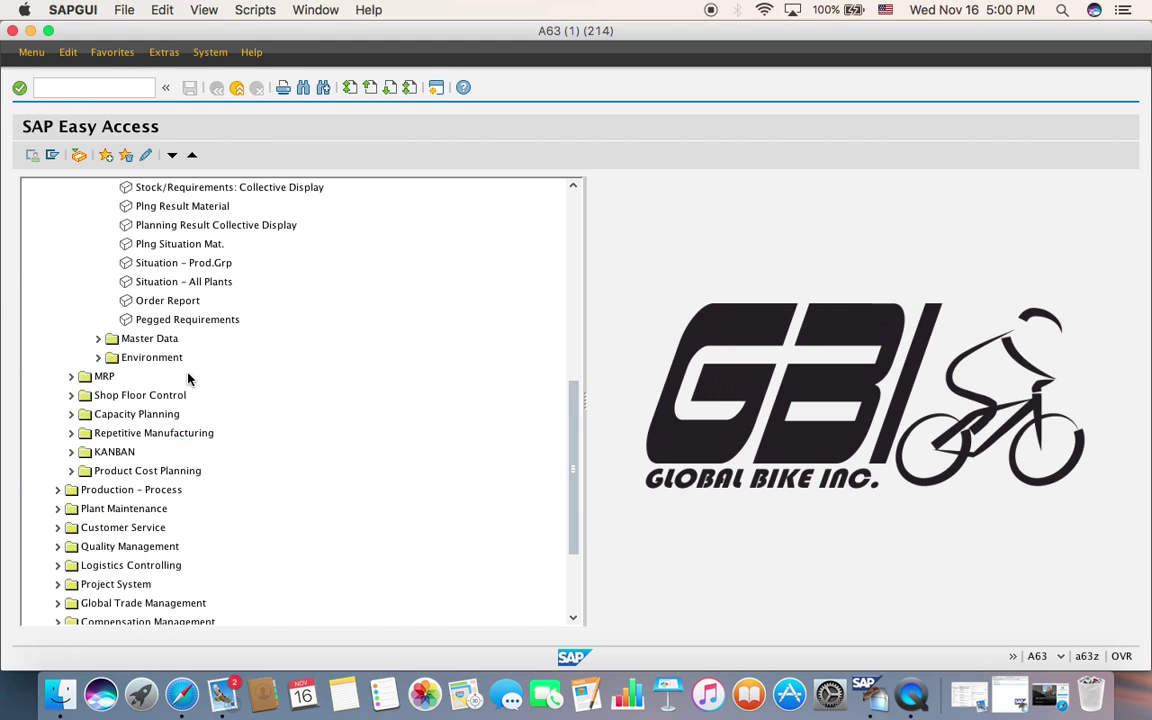
scroll(185, 378, "up", 5)
left_click(108, 263)
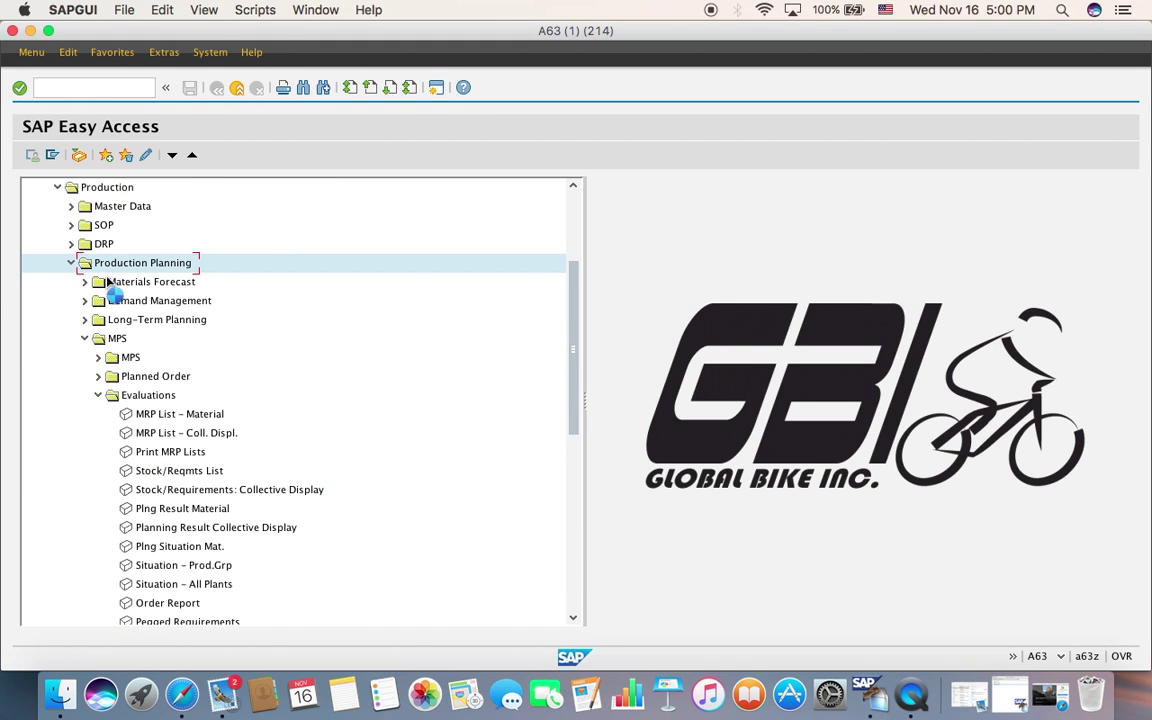
double_click(108, 263)
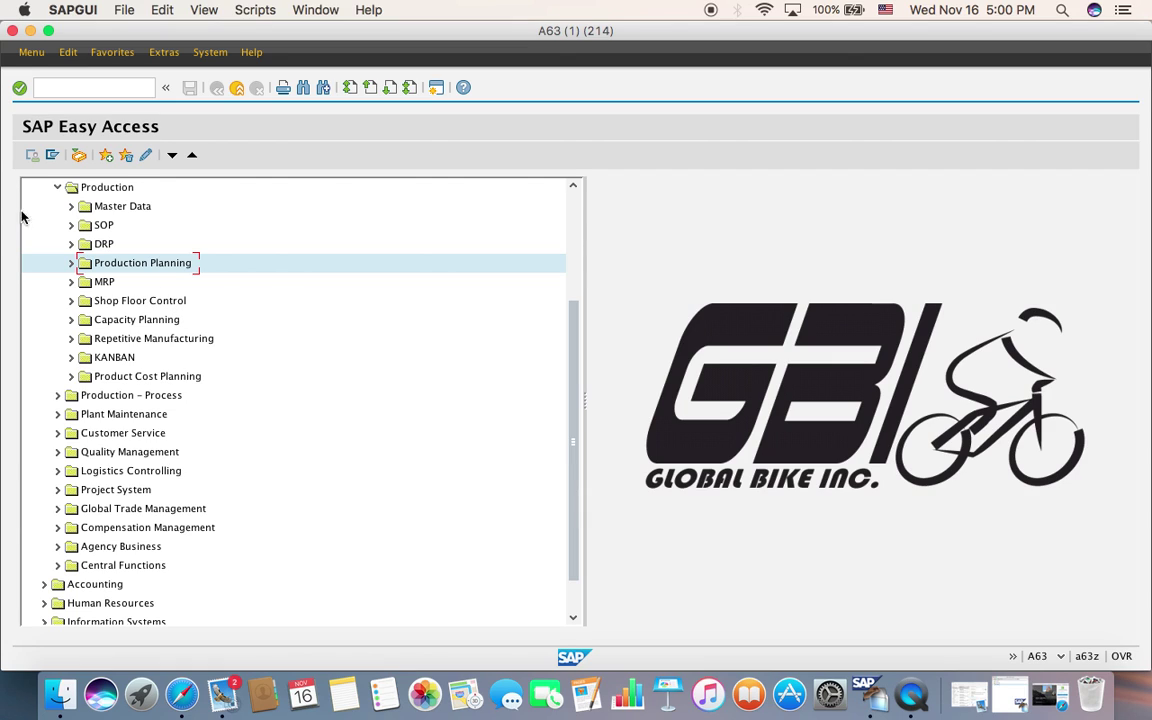
scroll(212, 291, "up", 3)
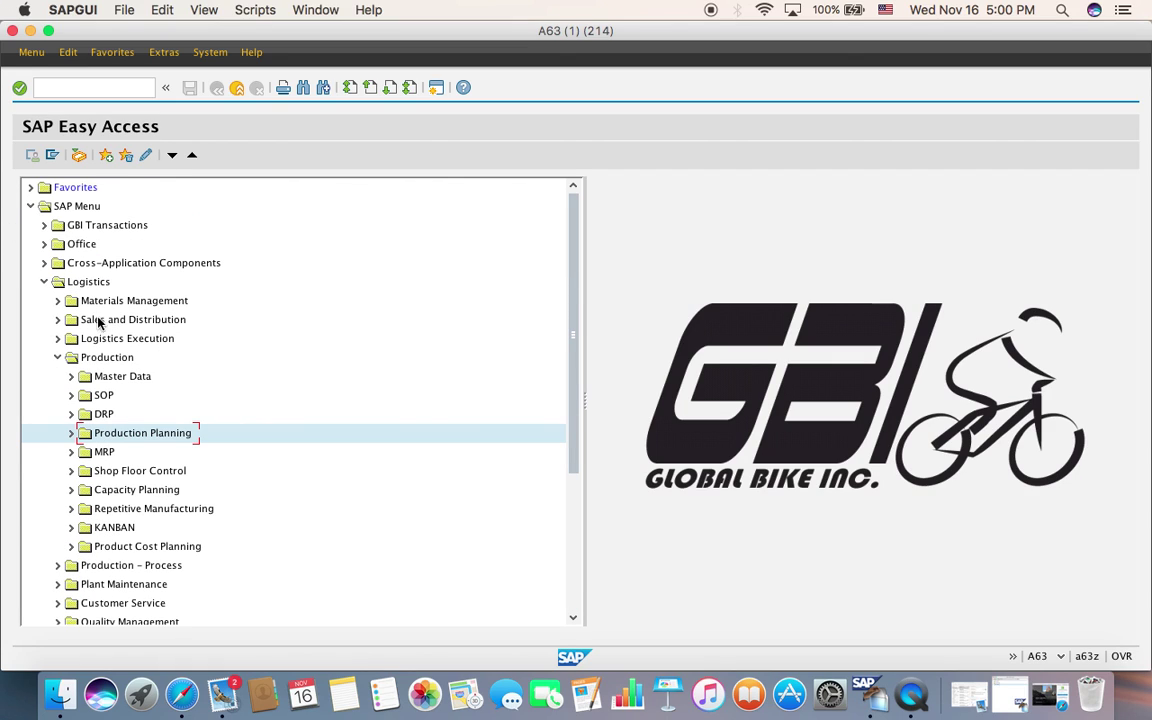
Display the Stock/Requirements List of DXTR3106 in plant DL00 through Logistics > Production > MRP > Evaluations.
double_click(107, 453)
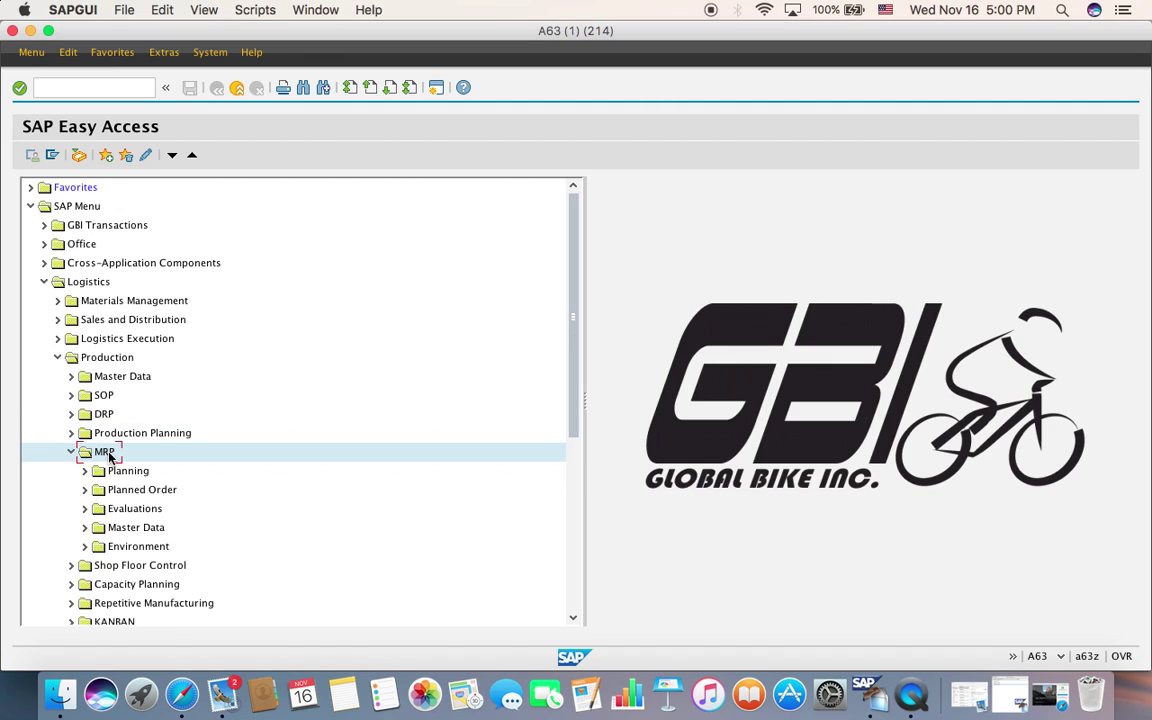
left_click(134, 508)
left_click_drag(575, 372, 588, 456)
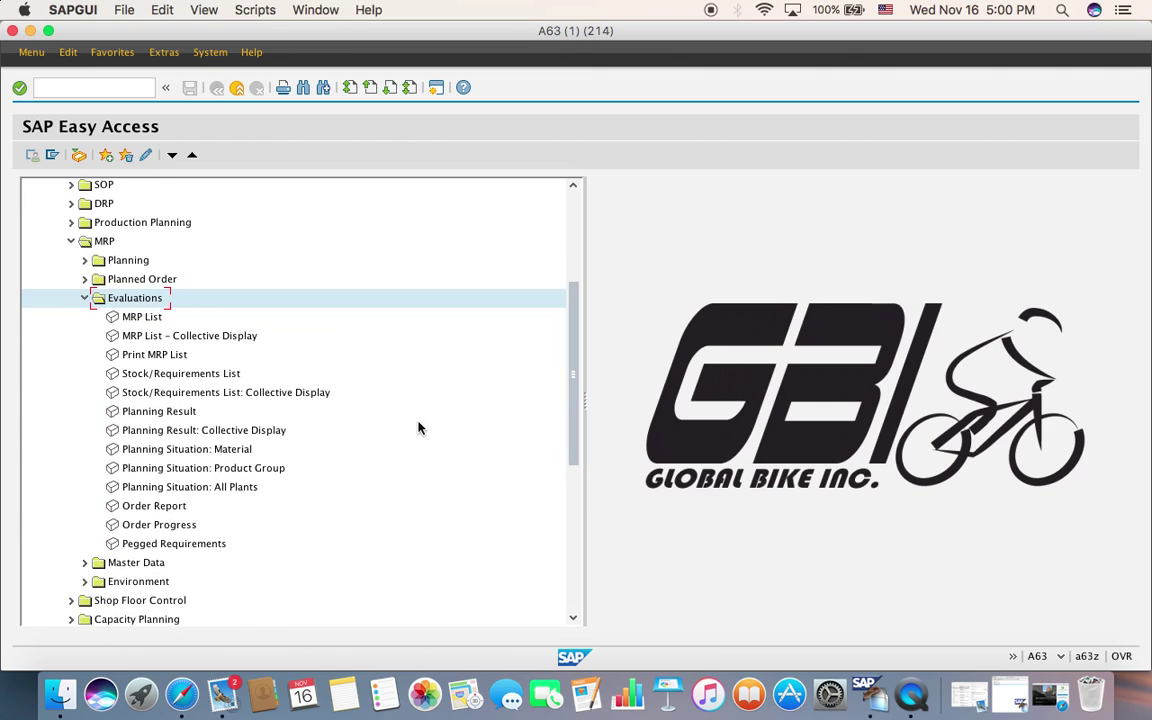
double_click(224, 374)
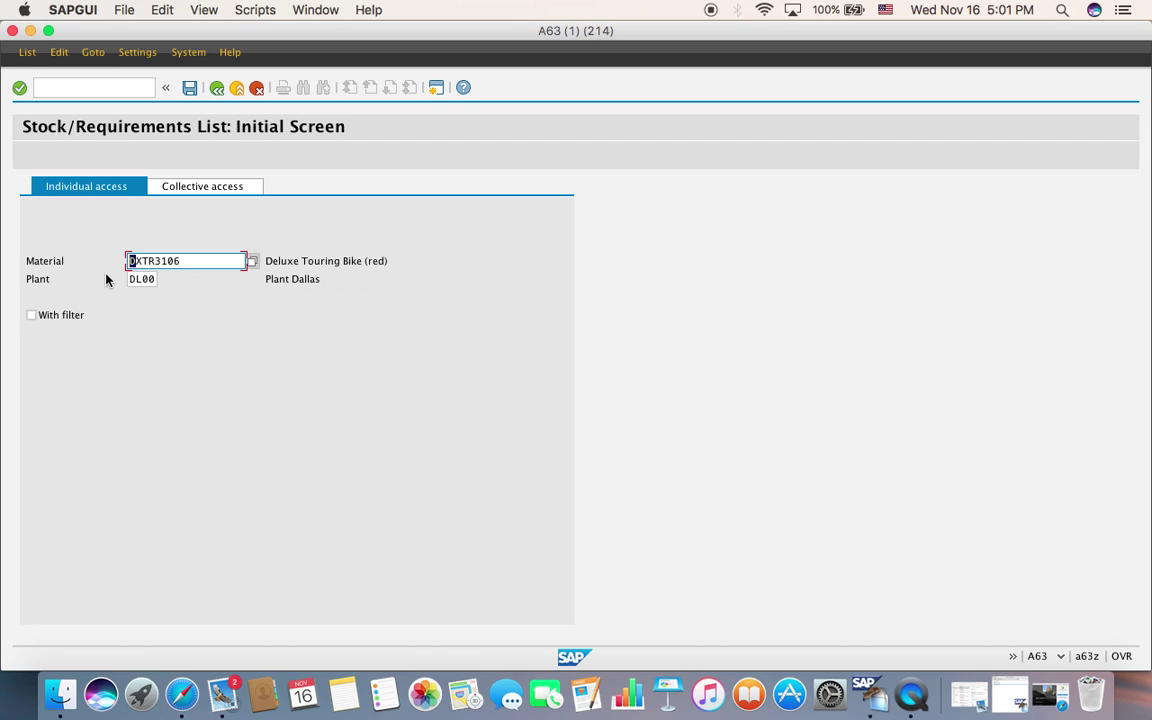
left_click(19, 88)
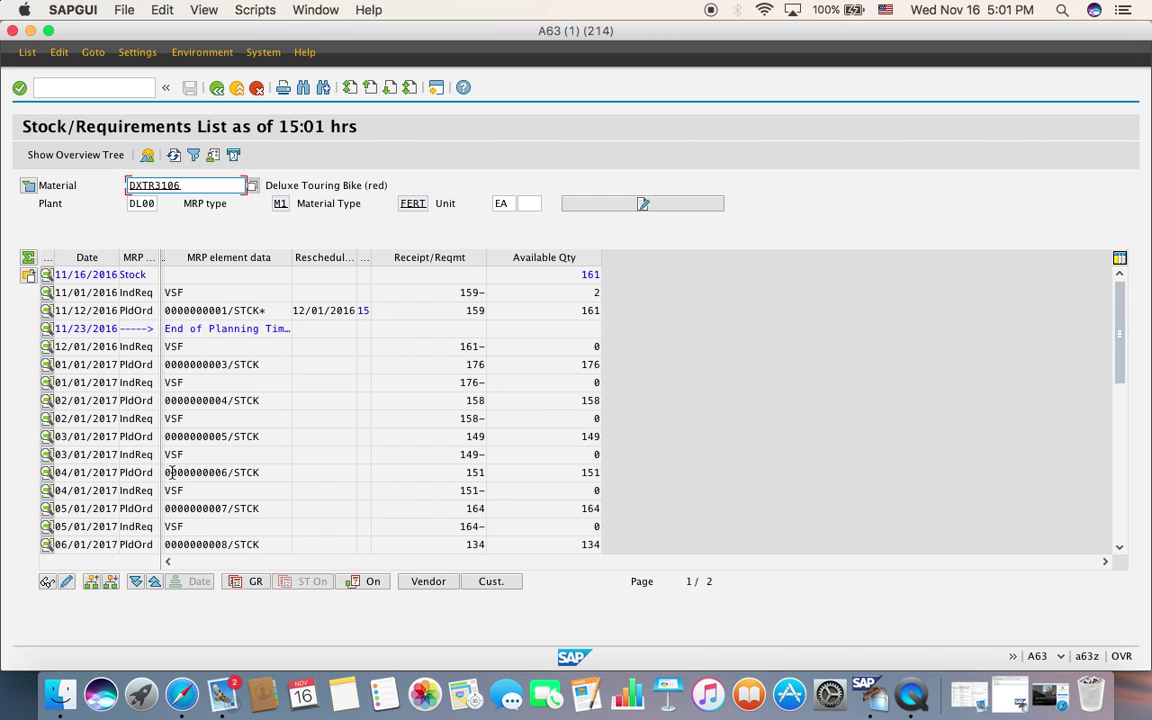
left_click(142, 312)
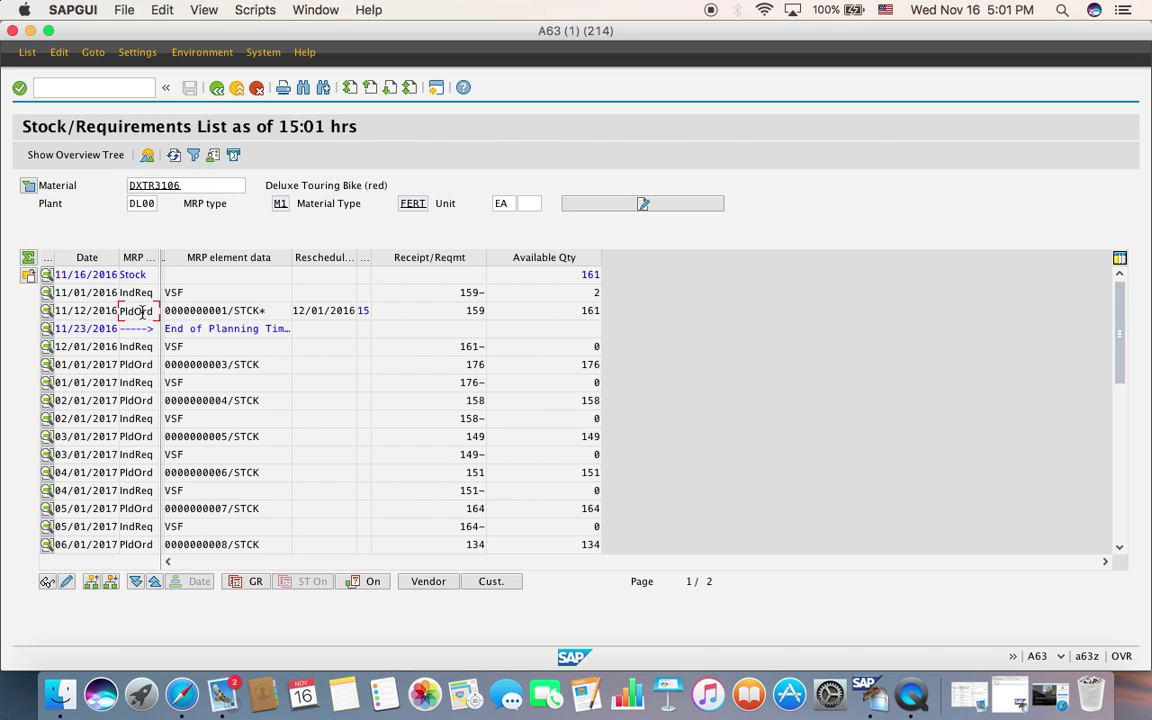
double_click(136, 364)
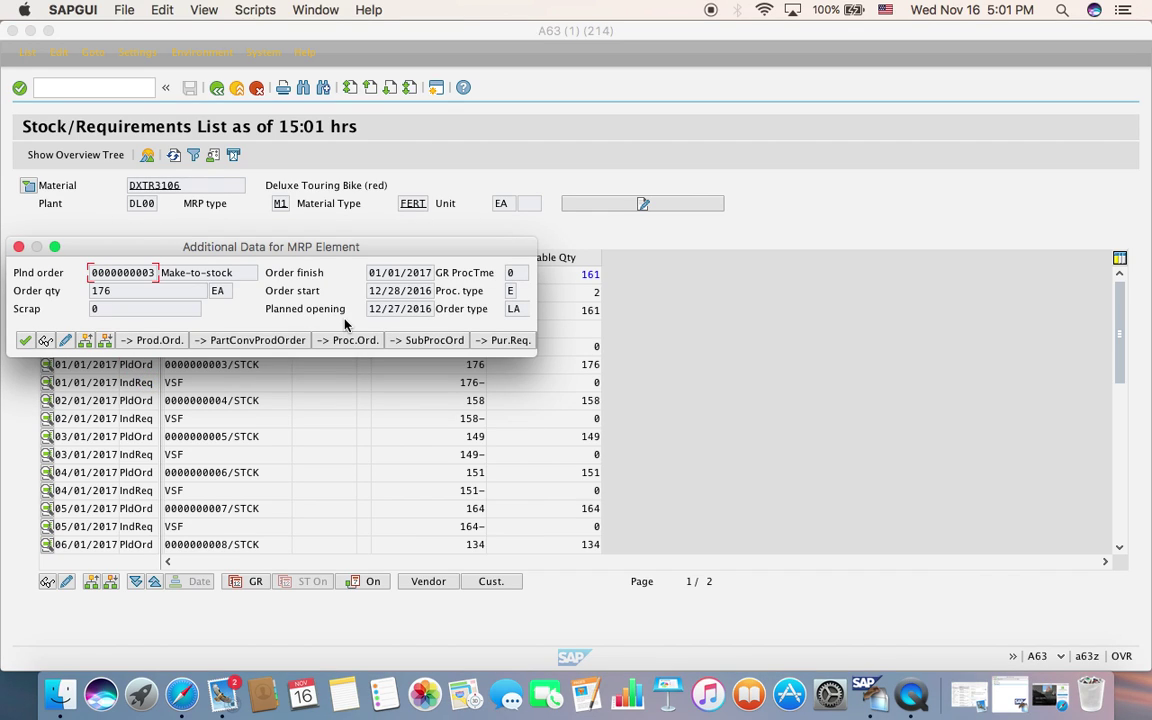
left_click(164, 342)
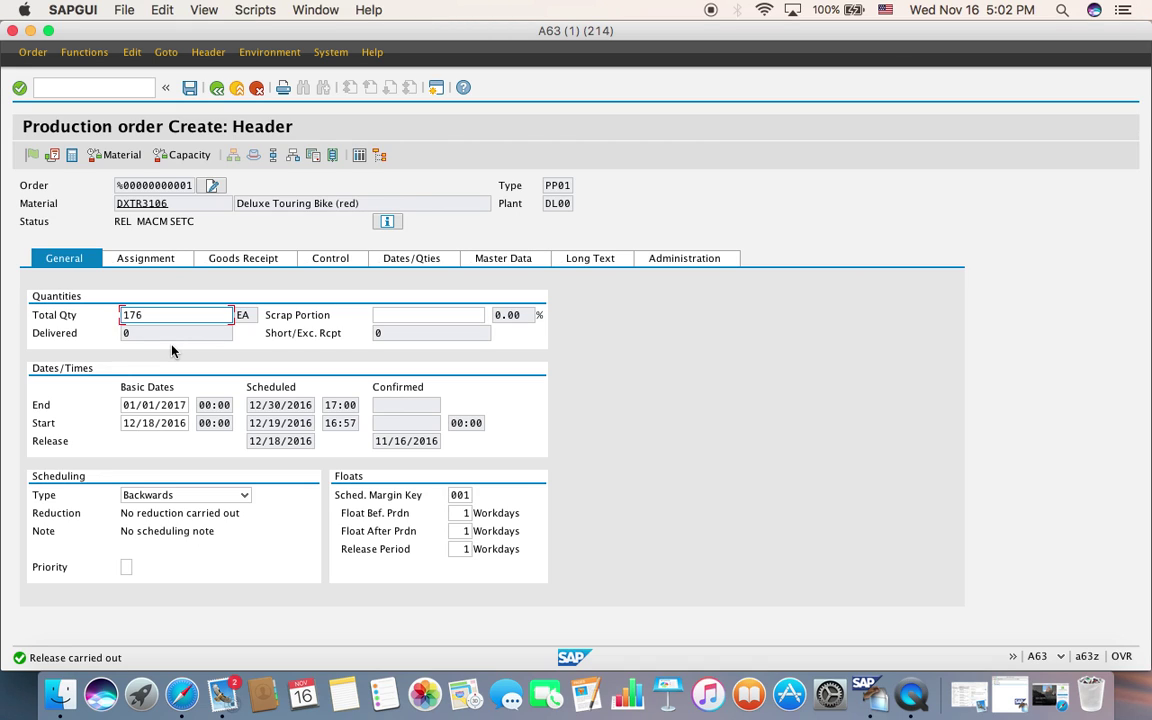
left_click(216, 88)
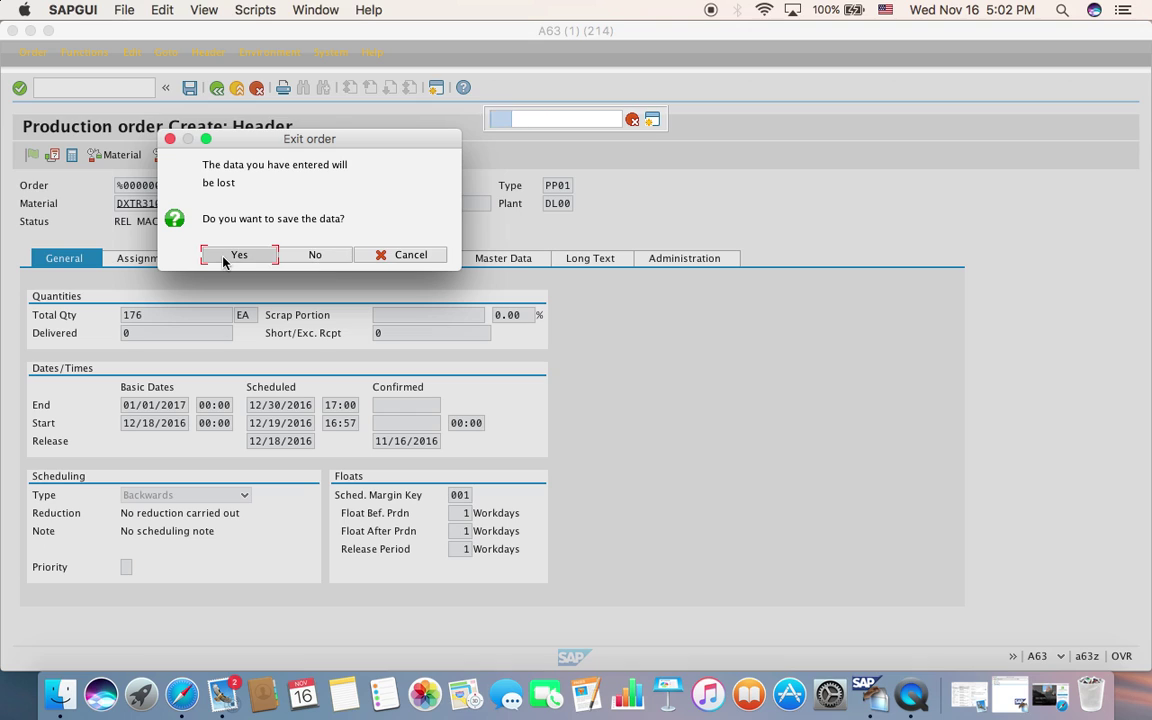
left_click(312, 256)
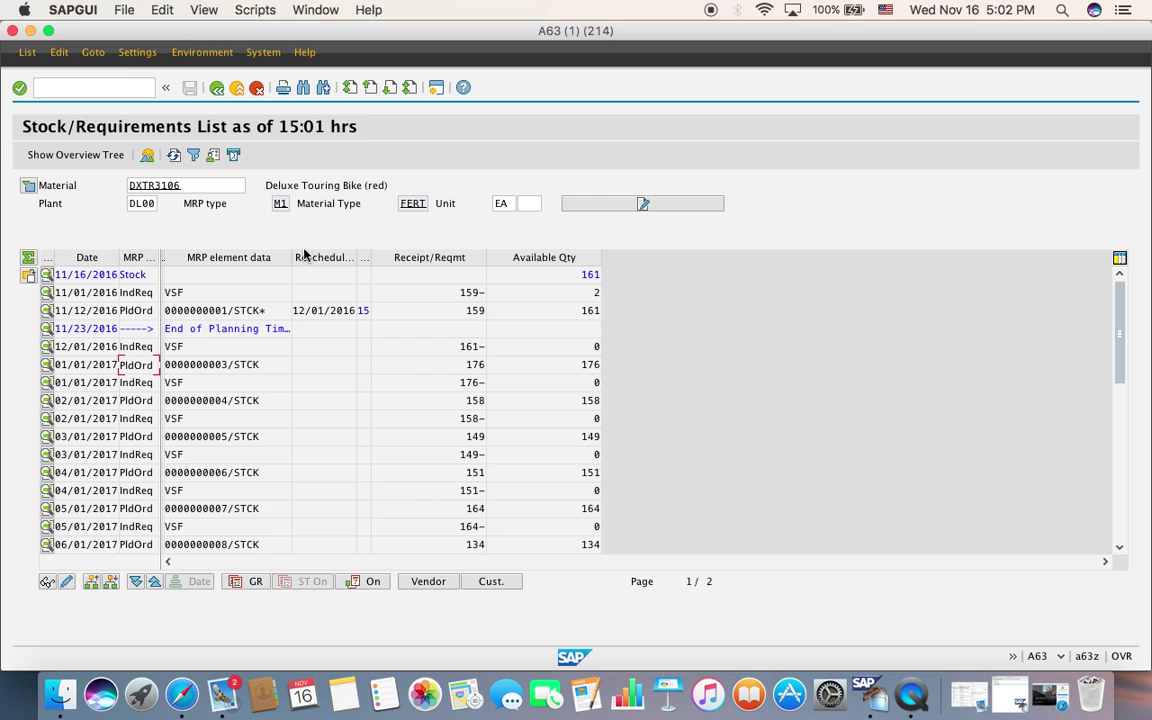
Refresh the list, convert the 01/01/2017 planned order for 176 EA into a production order and save it.
left_click(173, 155)
left_click(126, 293)
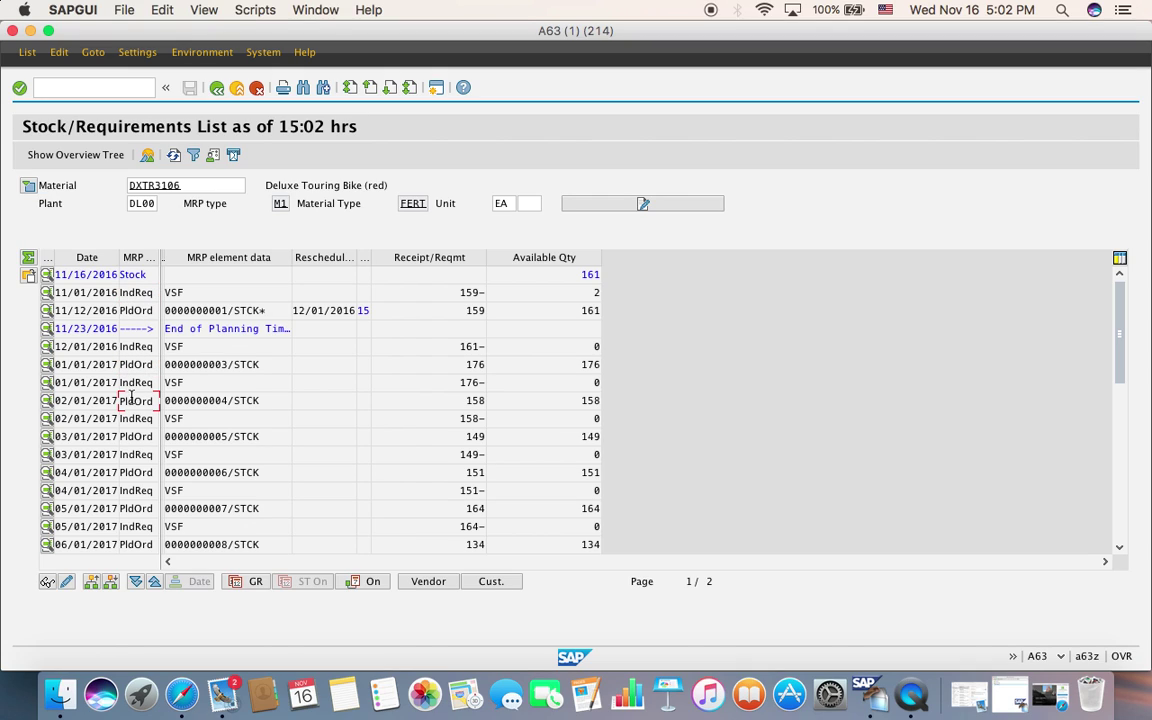
left_click(131, 437)
left_click(128, 472)
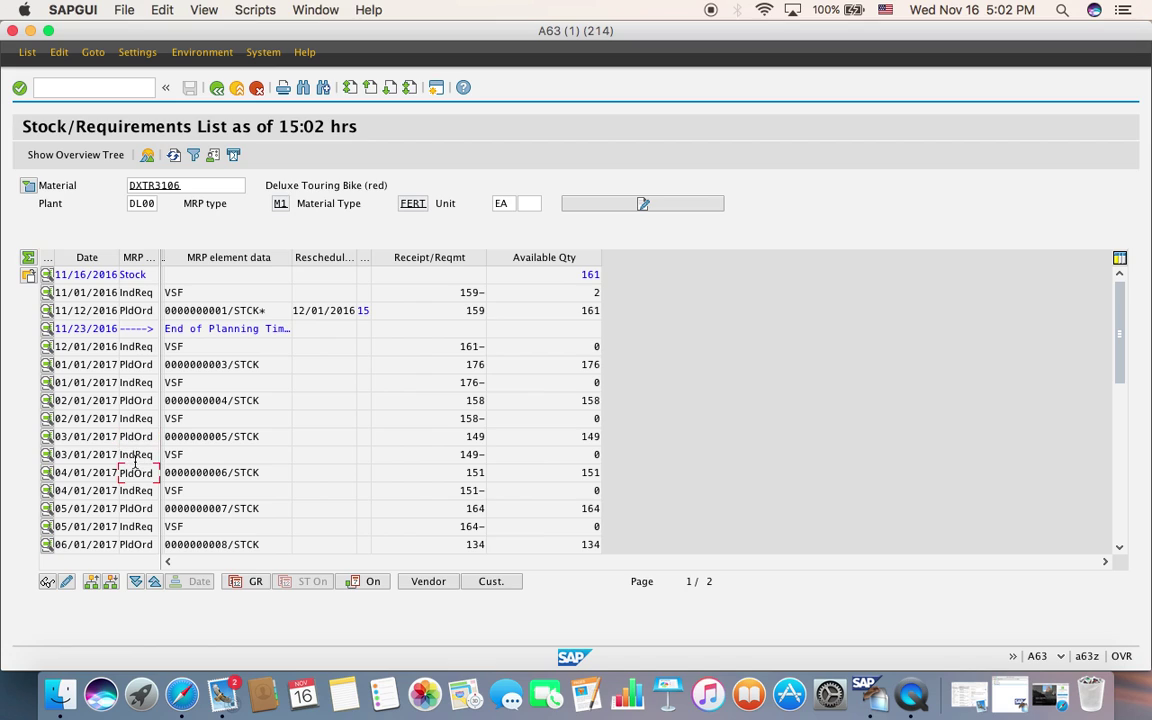
double_click(132, 365)
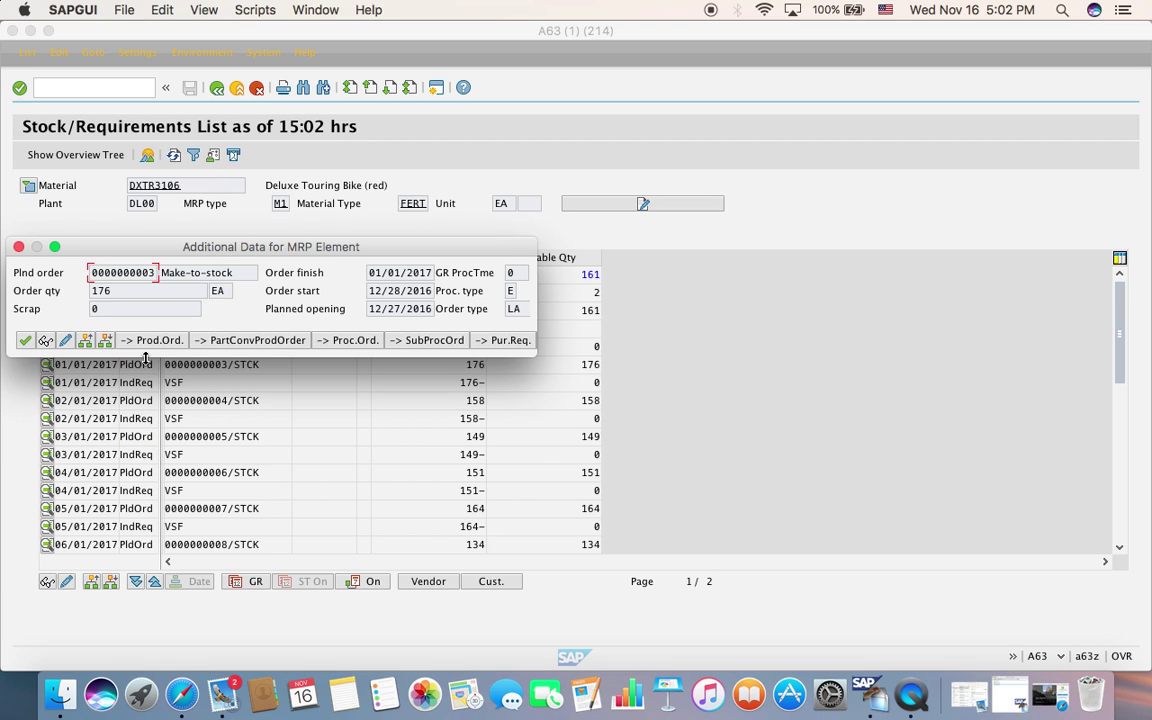
left_click(152, 341)
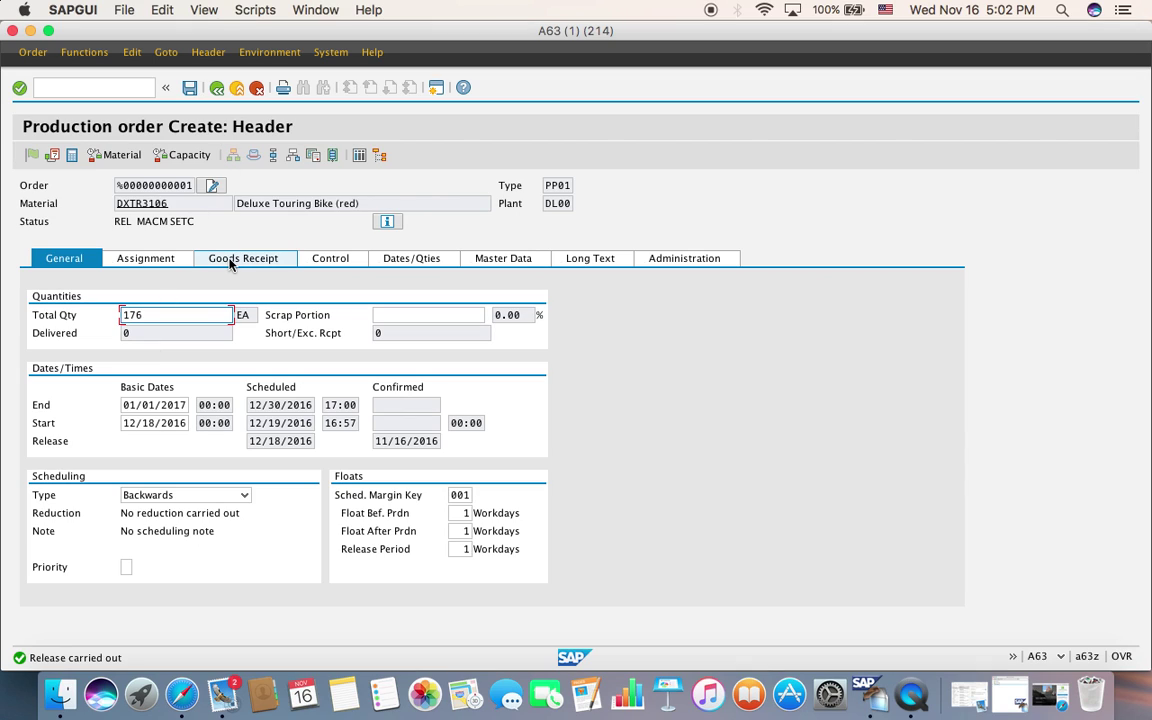
left_click(191, 90)
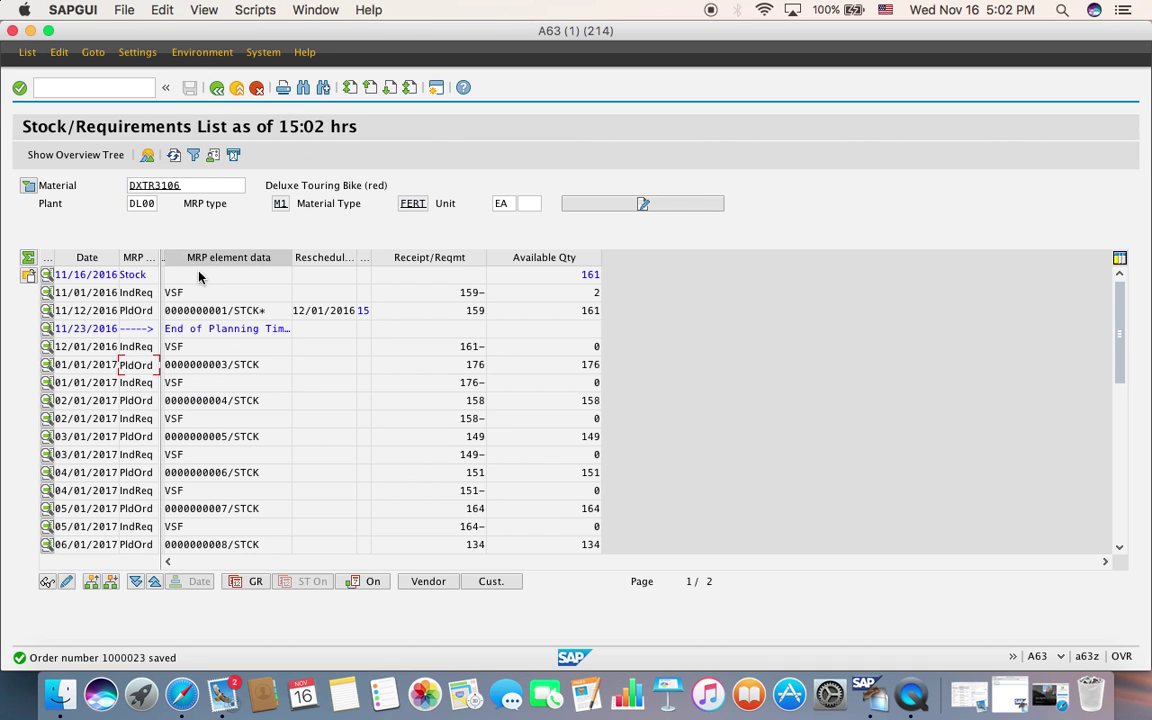
Try to convert the 01/01/2017 planned order for 176 EA into a production order again.
double_click(150, 366)
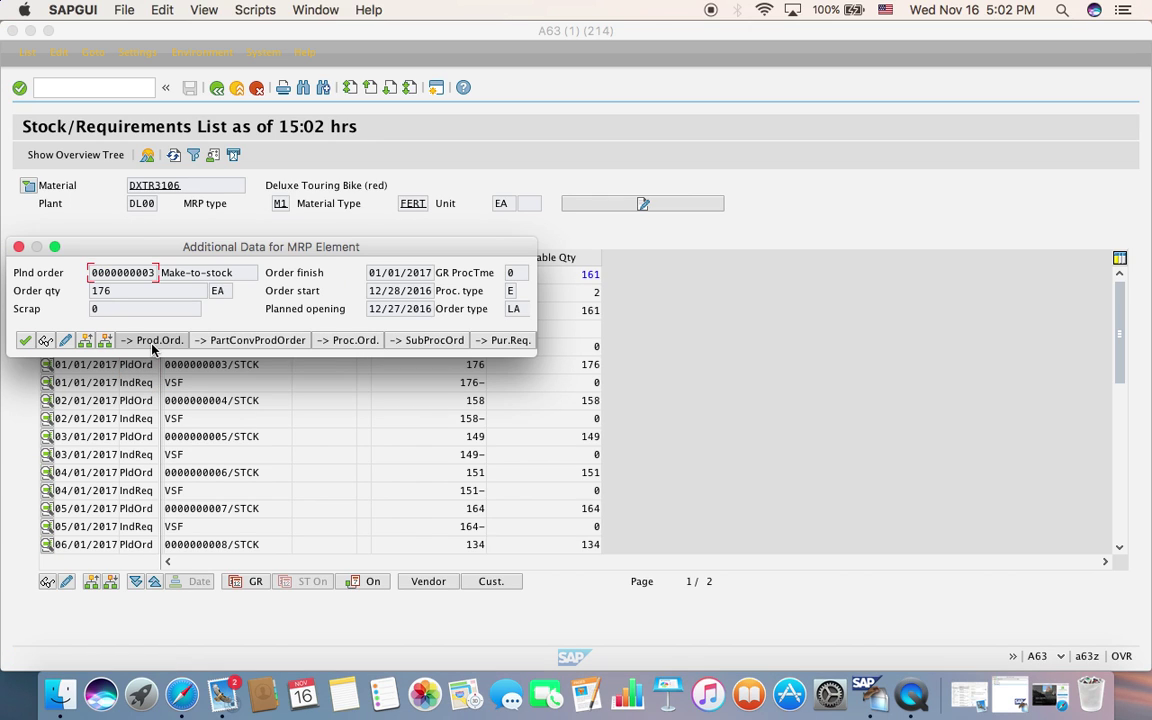
left_click(153, 344)
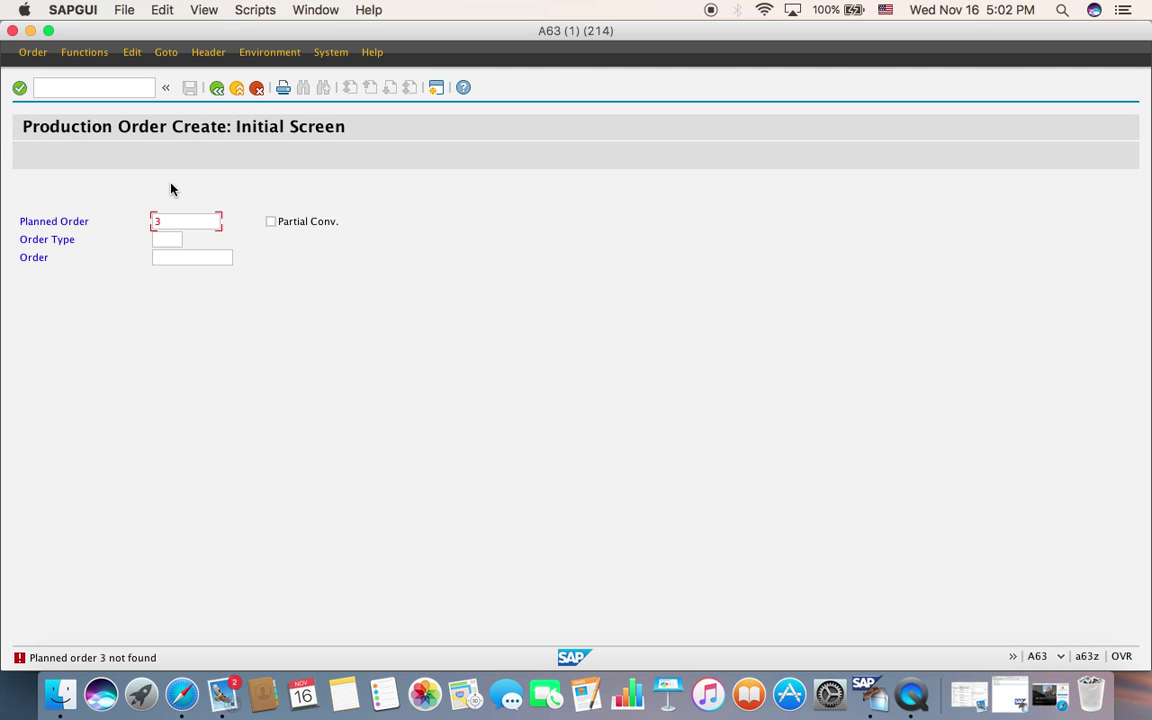
Return to the SAP menu and collapse the Evaluations folder under MRP and the whole Logistics folder.
left_click(236, 88)
left_click(237, 89)
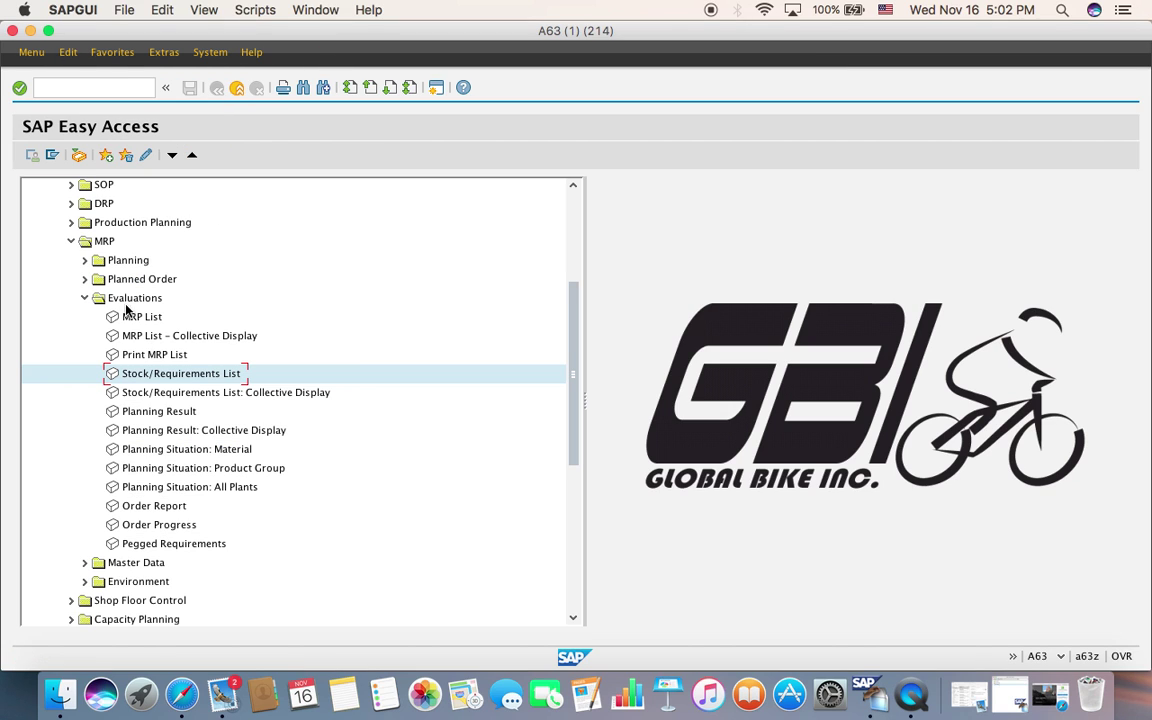
left_click(123, 300)
double_click(125, 302)
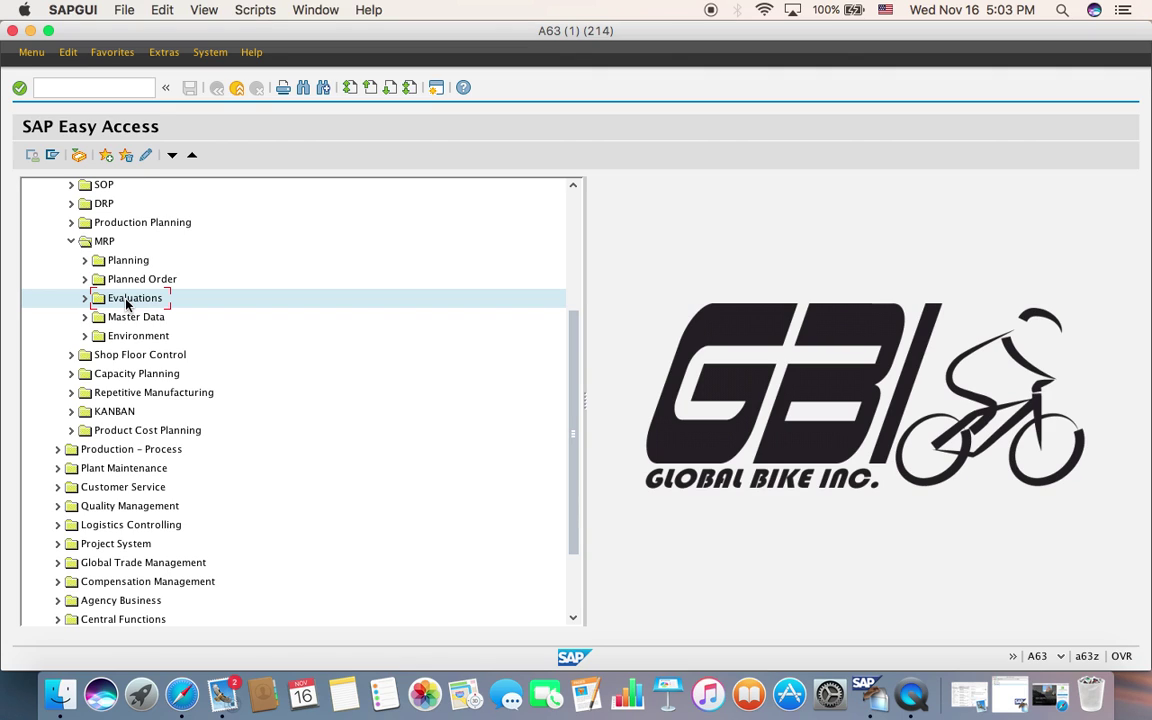
scroll(127, 305, "down", 3)
scroll(100, 300, "up", 8)
left_click(93, 247)
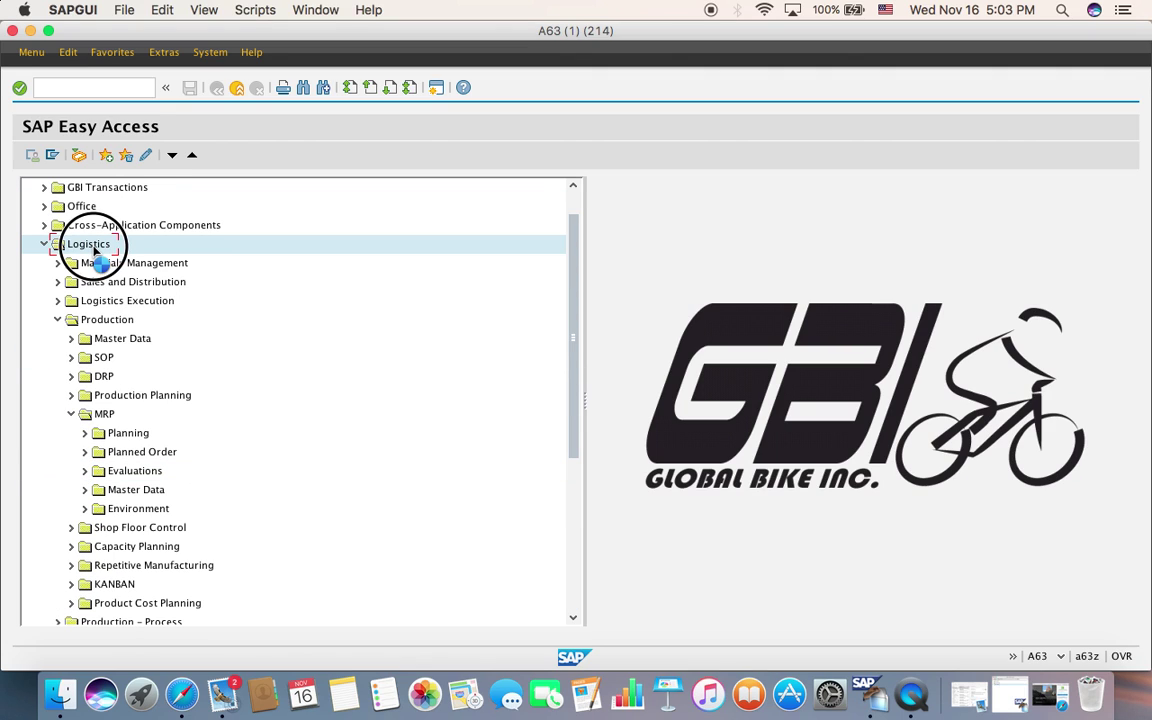
double_click(93, 247)
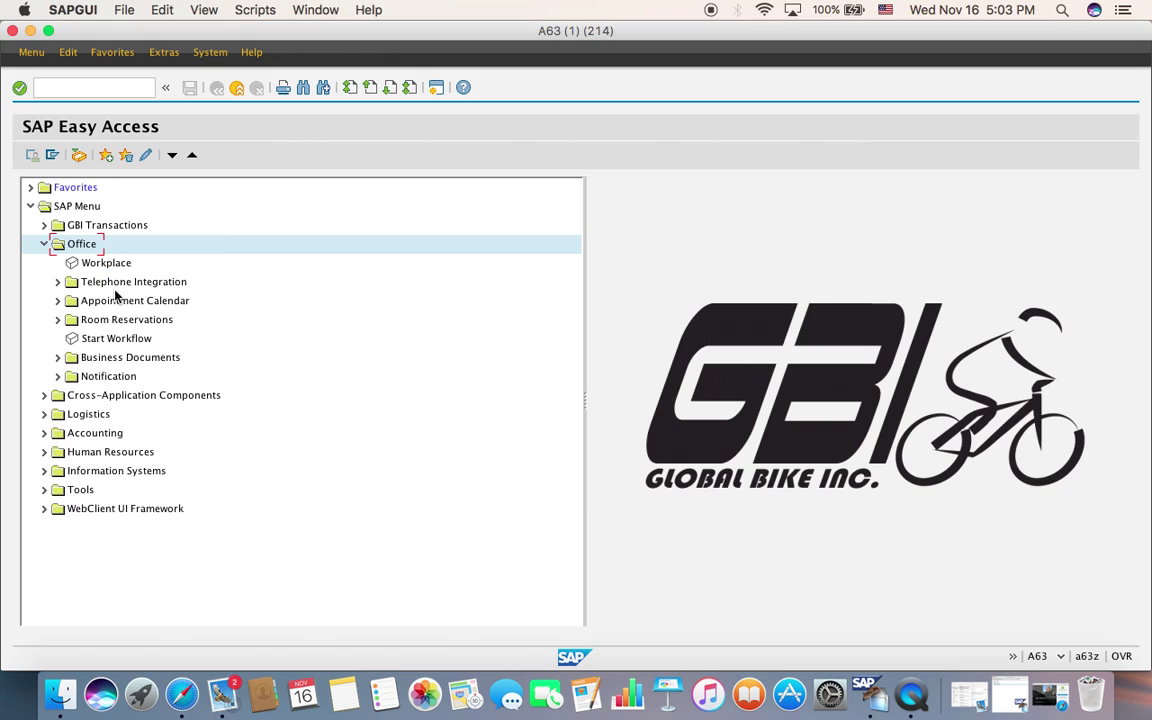
double_click(82, 240)
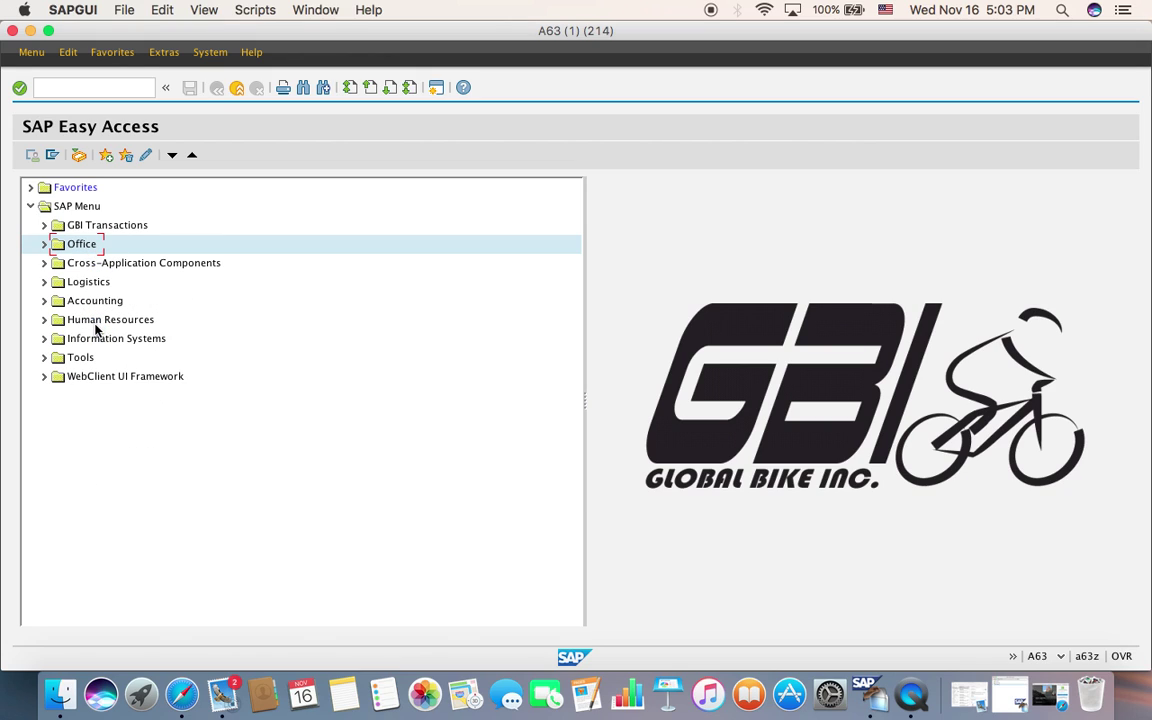
Open the Other goods receipt transaction through Logistics > Materials Management > Inventory Management > Goods Movement > Goods Receipt.
double_click(88, 284)
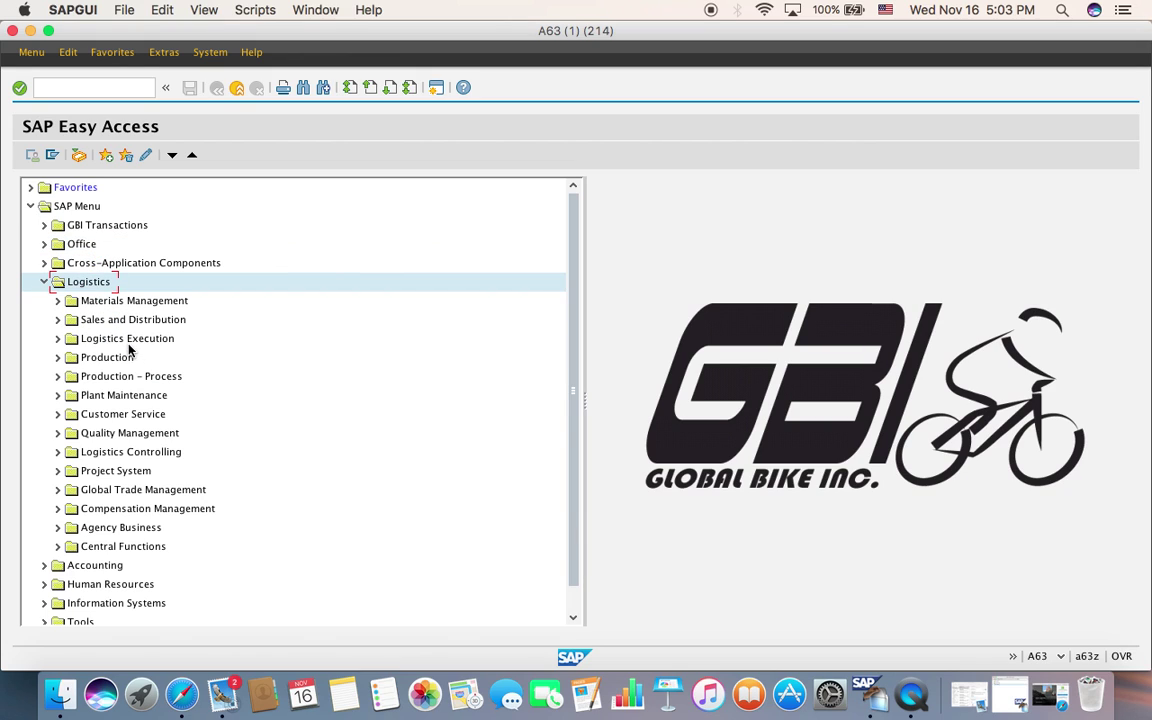
double_click(124, 306)
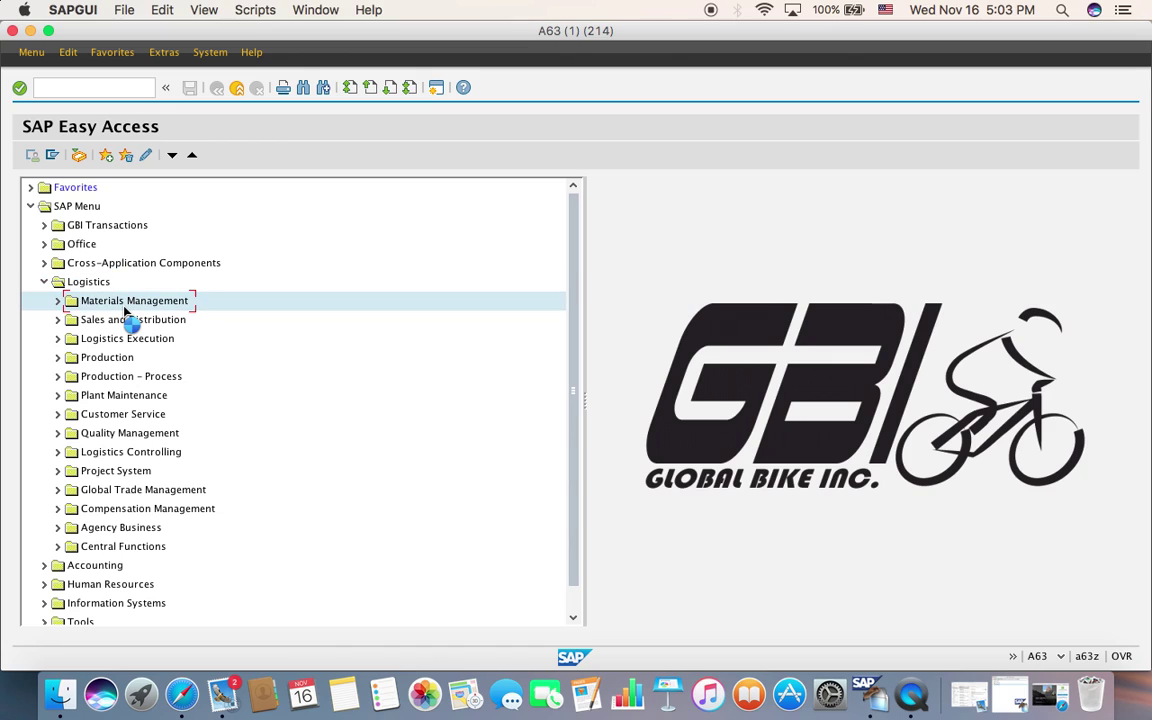
double_click(141, 339)
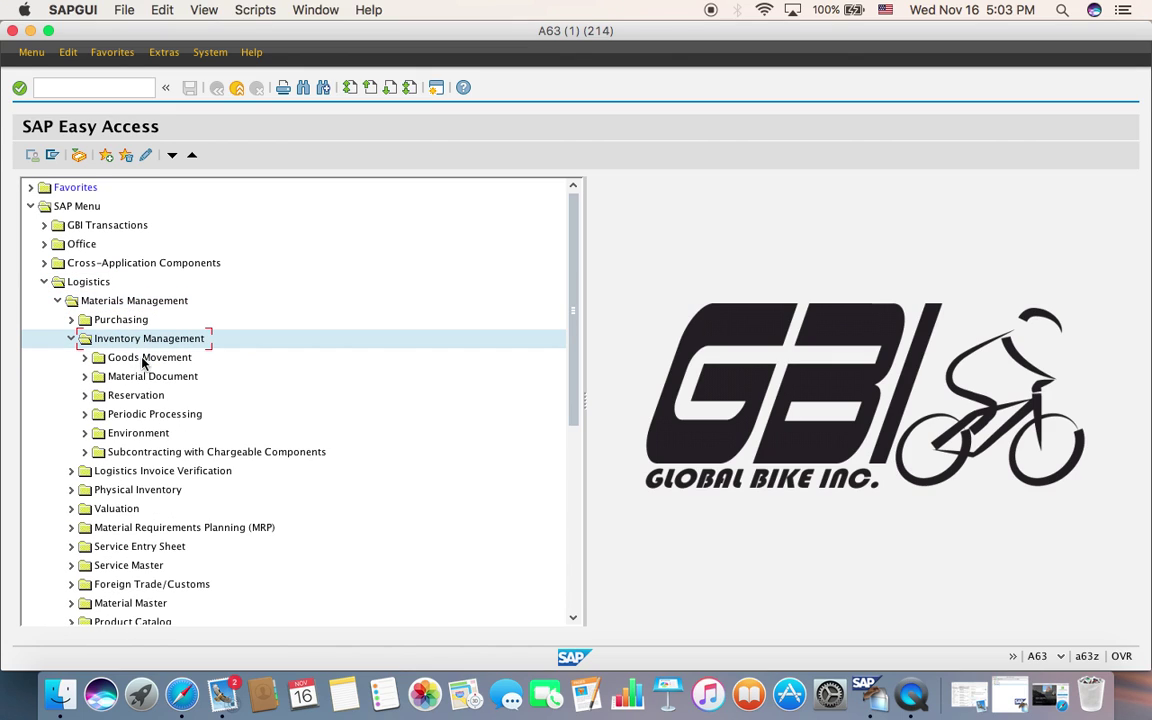
double_click(130, 358)
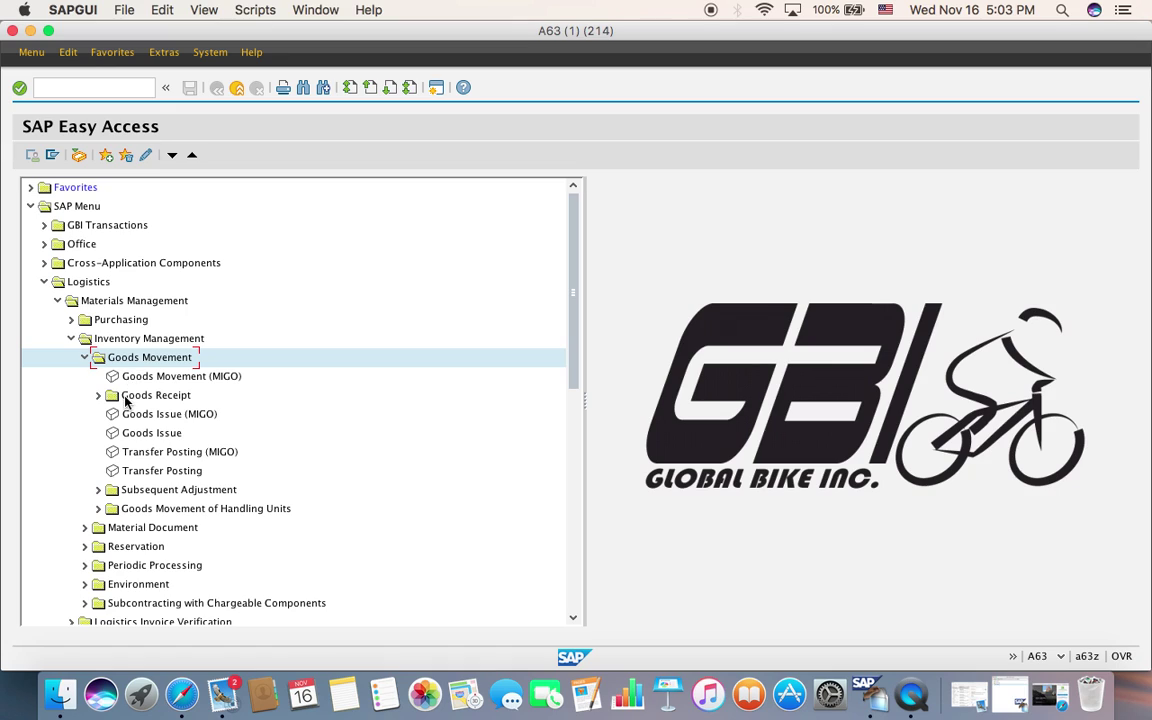
double_click(177, 396)
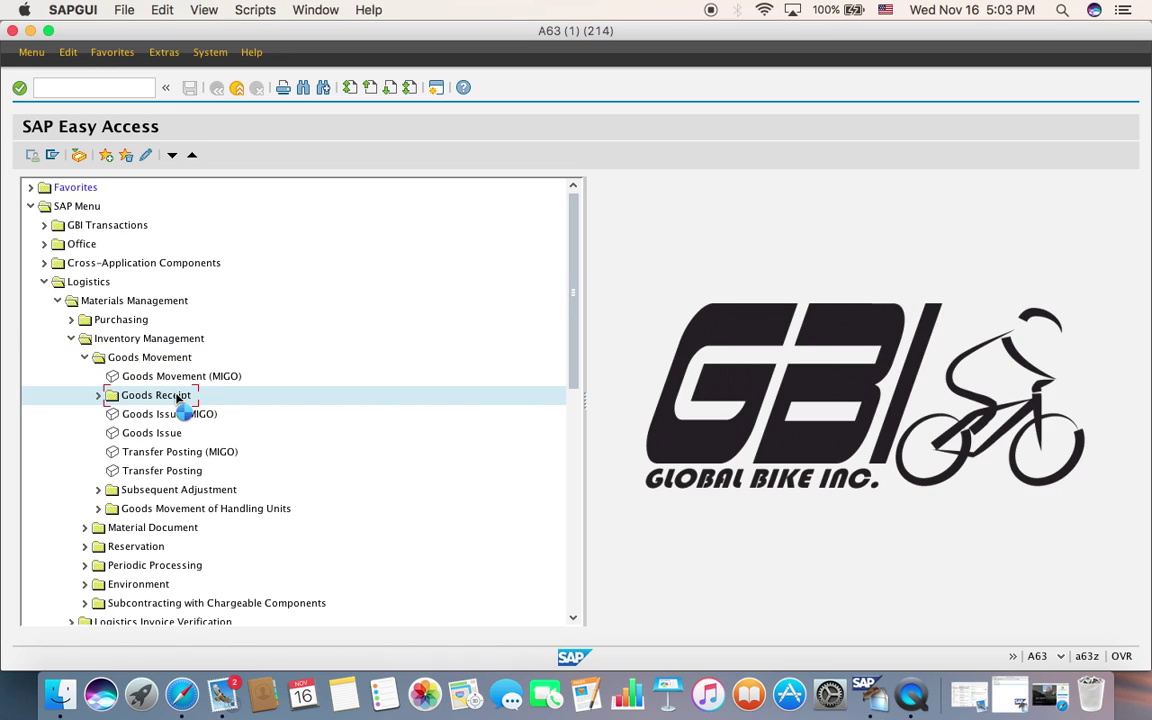
double_click(152, 472)
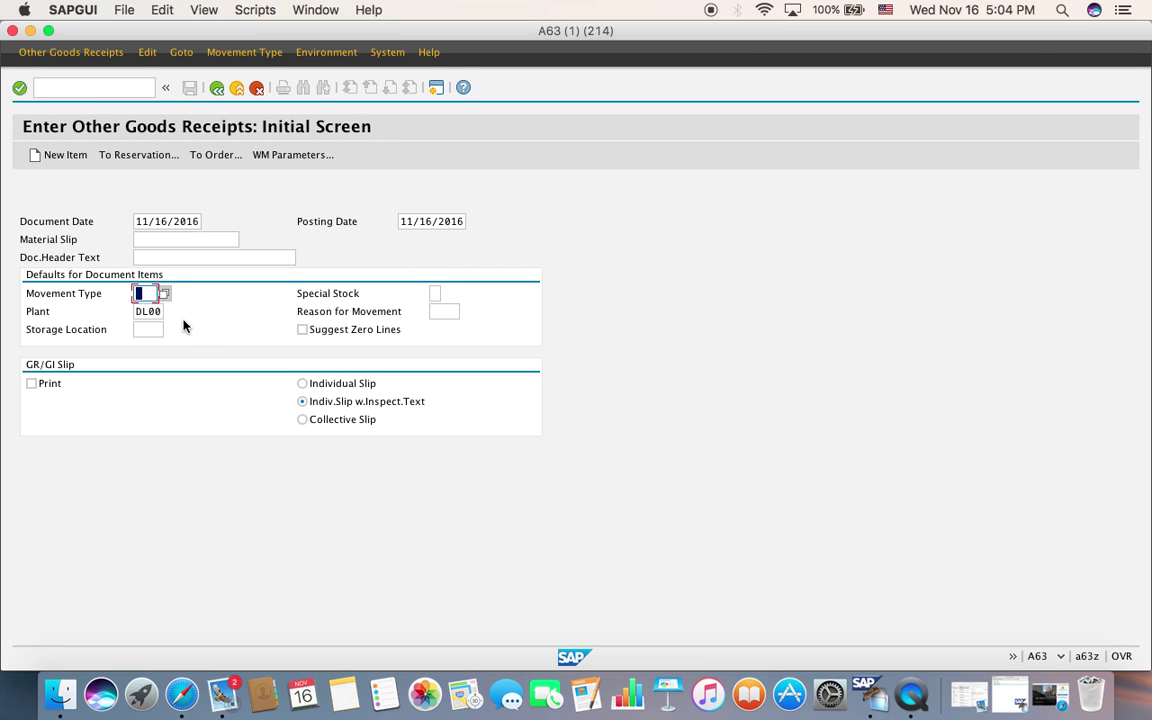
Set the goods receipt's movement type to 561 for plant DL00 and proceed to the new items entry.
left_click(165, 293)
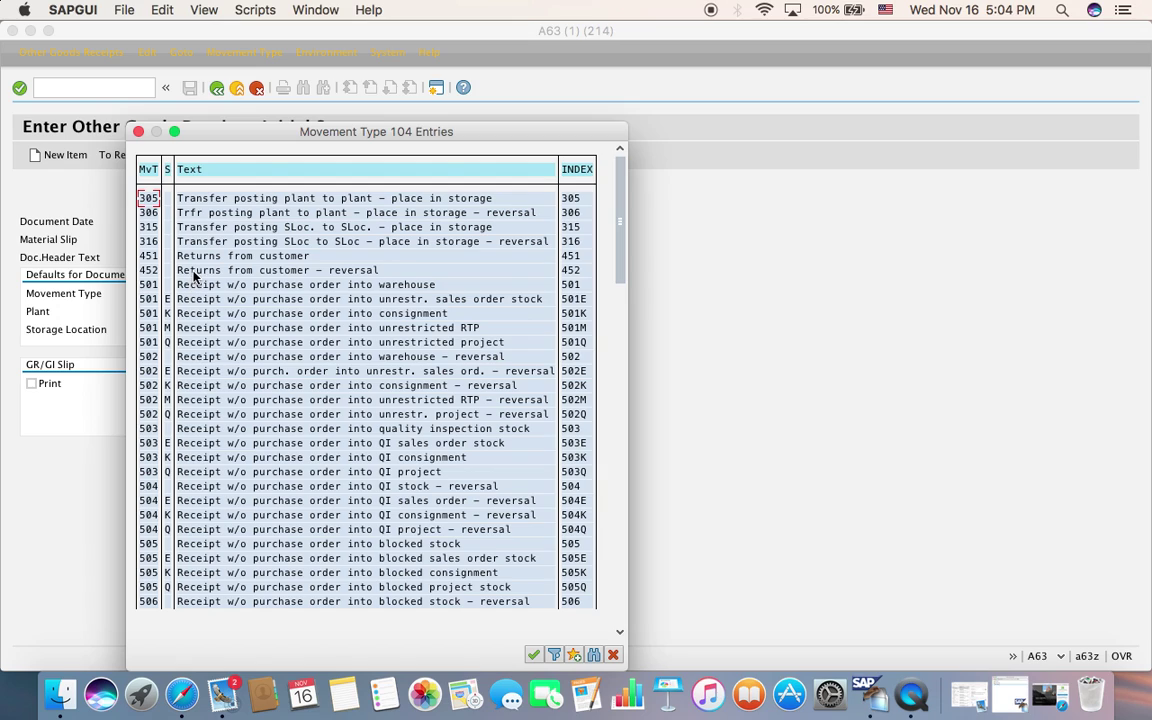
left_click(138, 132)
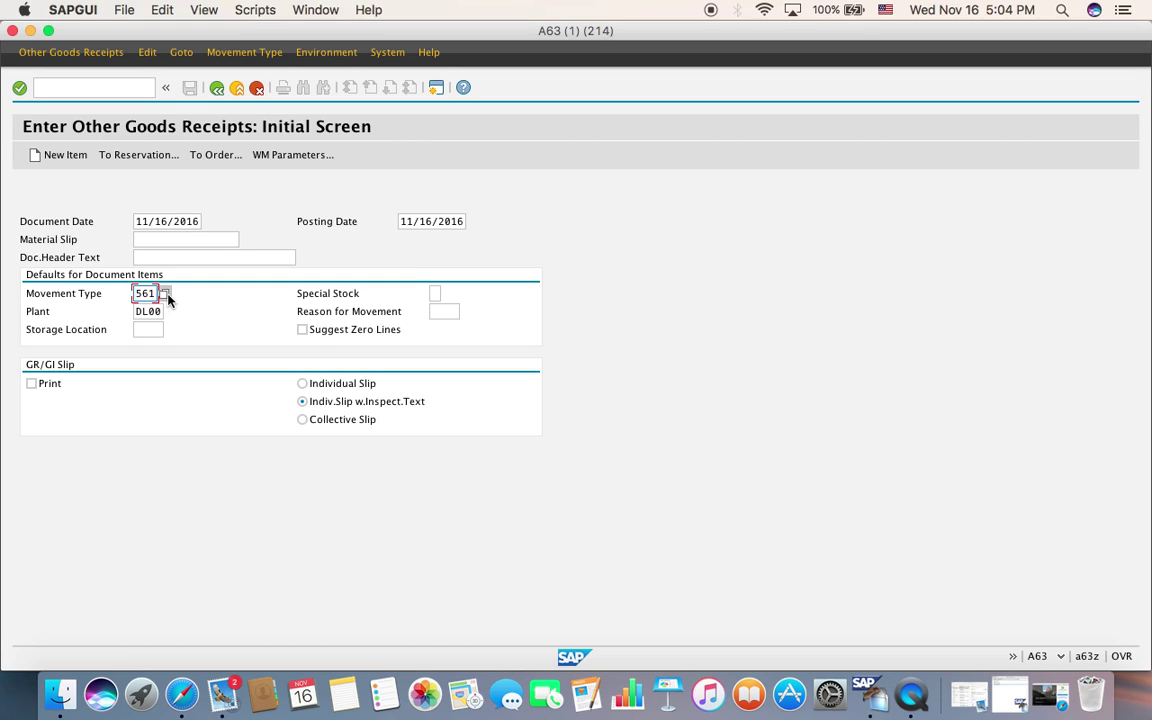
left_click(148, 329)
left_click(17, 92)
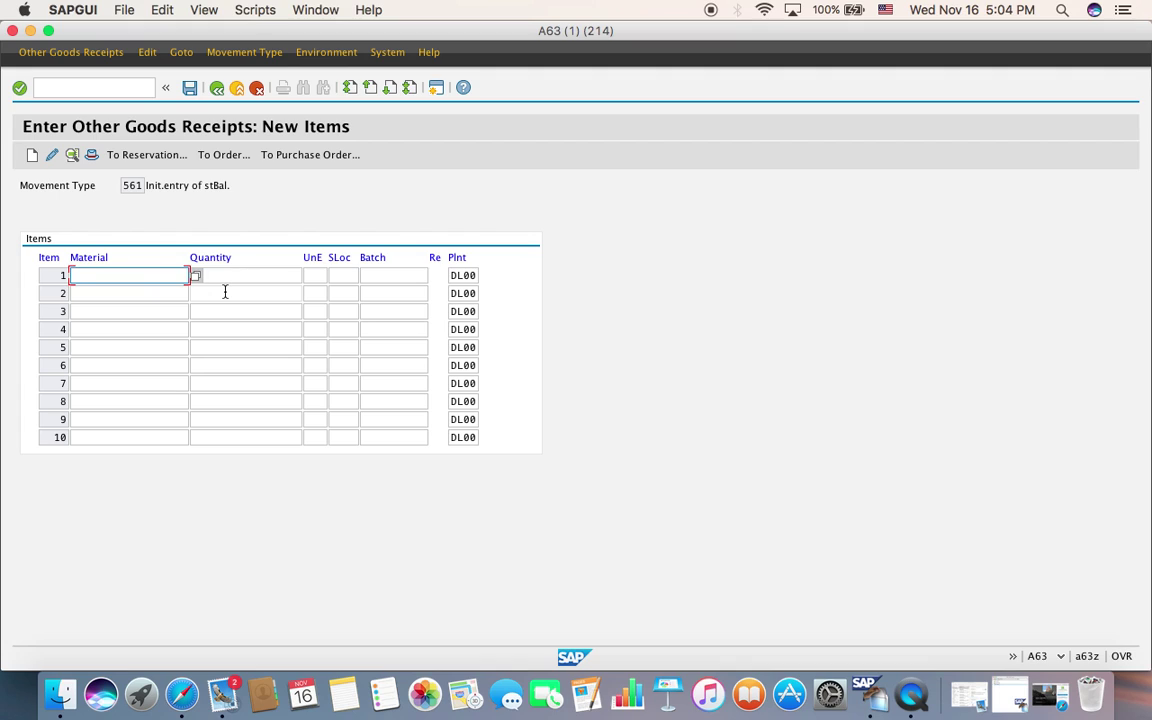
Enter material TRWA1106 as the first receipt item with quantity 500 and storage location SF00.
type("TR")
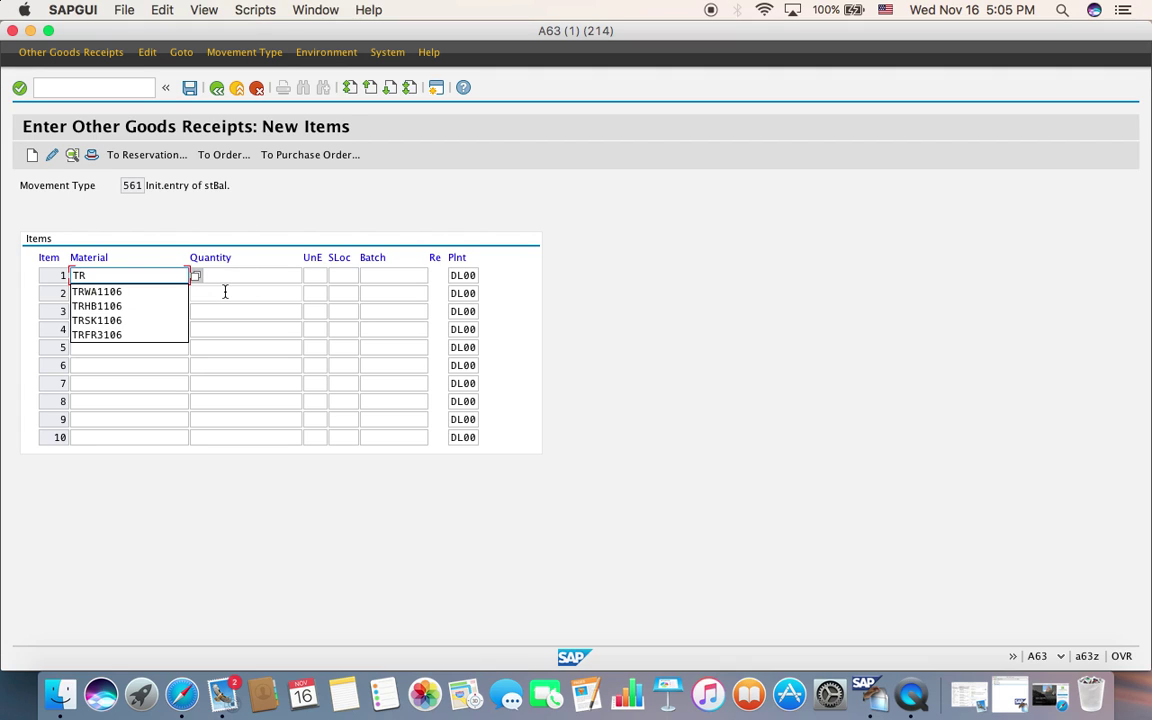
key("Down")
key("Return")
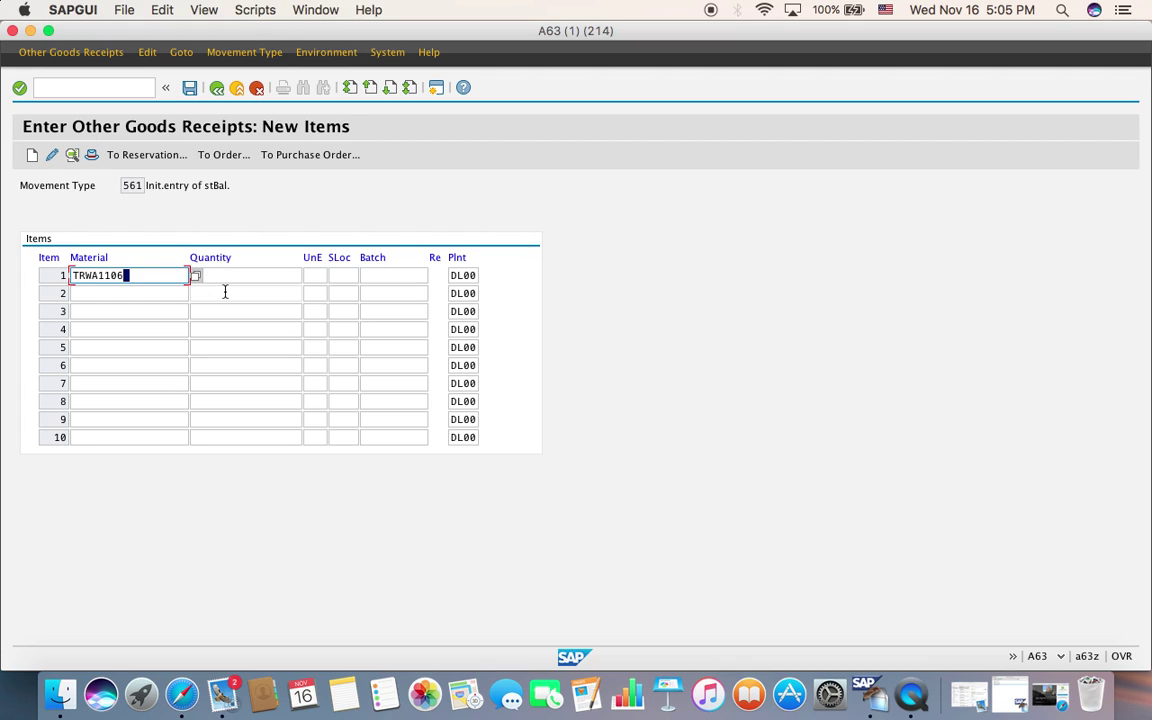
key("Tab")
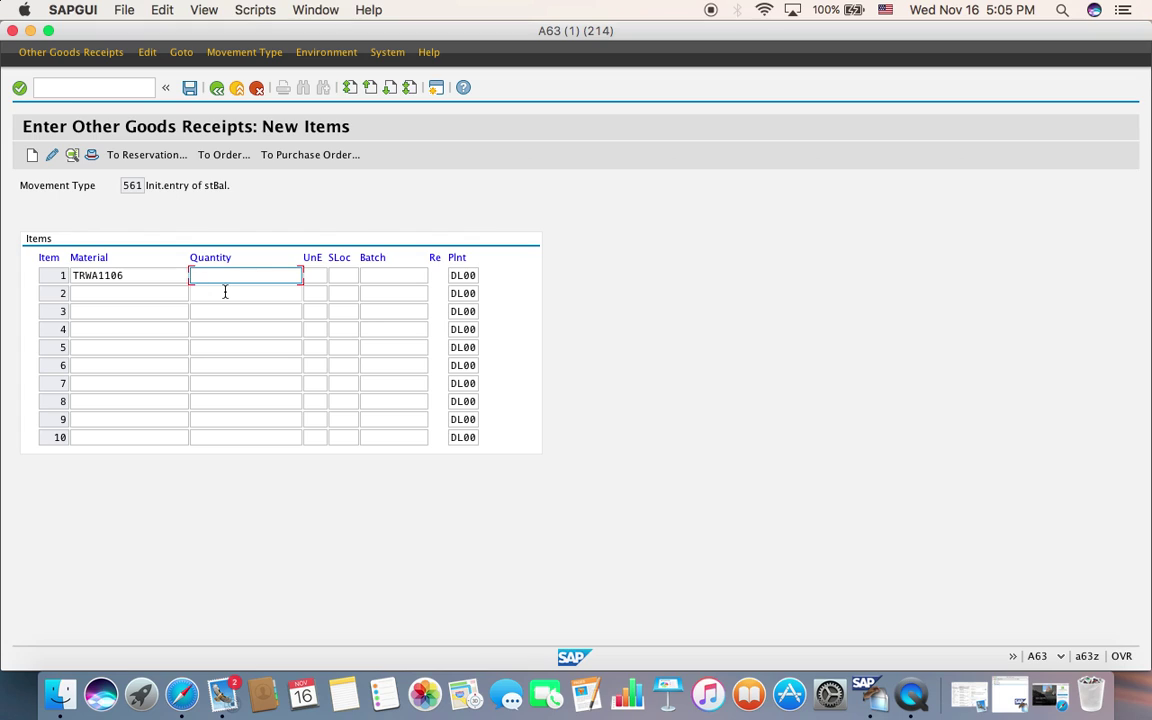
type("500")
key("Tab")
key("Tab")
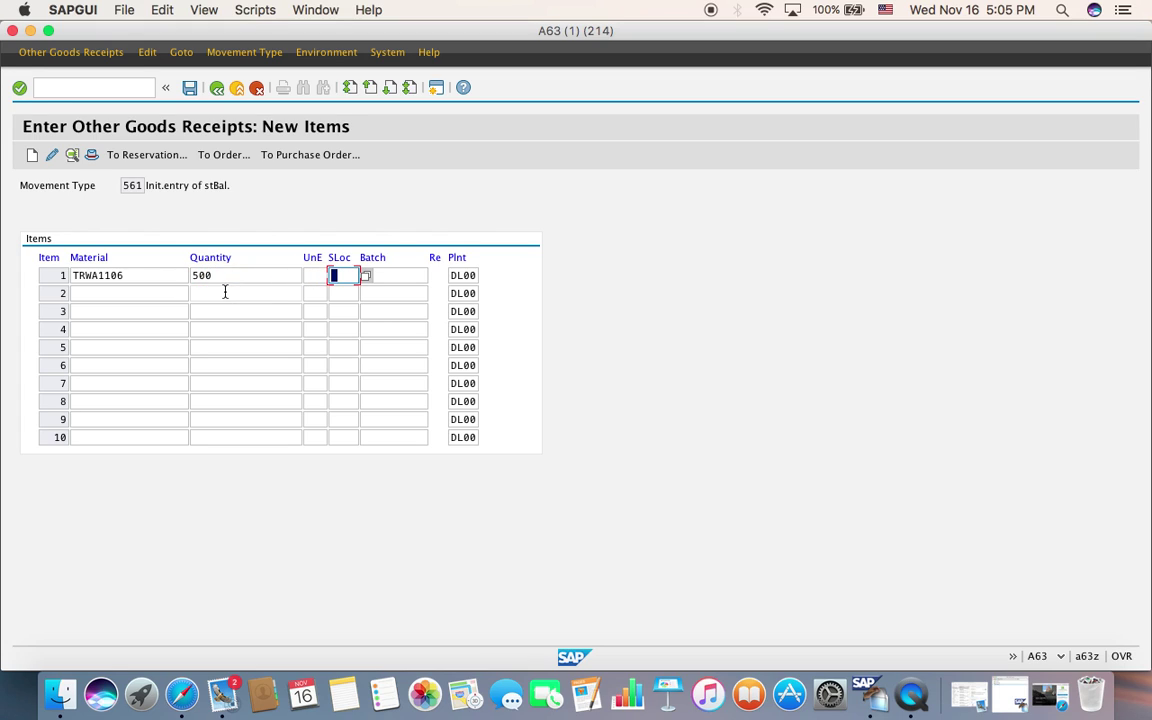
type("SF00")
key("Tab")
key("Tab")
key("Tab")
key("Tab")
key("Tab")
key("Tab")
key("Tab")
key("Tab")
key("Tab")
key("Tab")
key("Tab")
key("Tab")
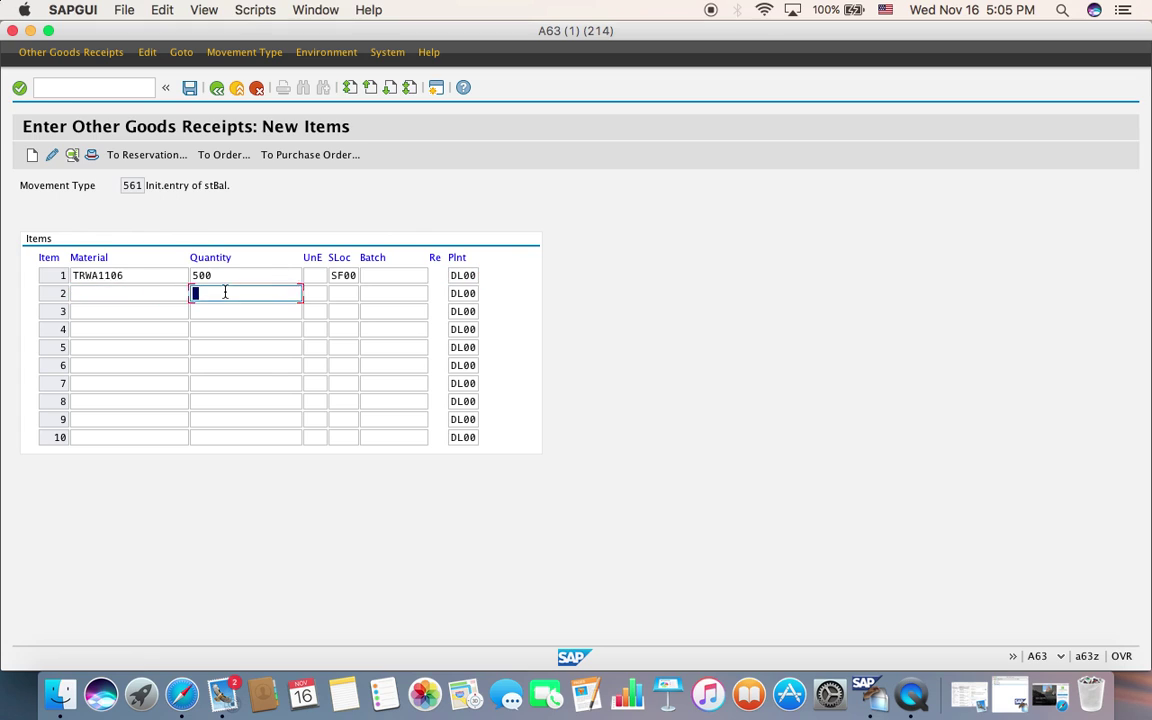
key("Tab")
key("Tab")
key("Tab")
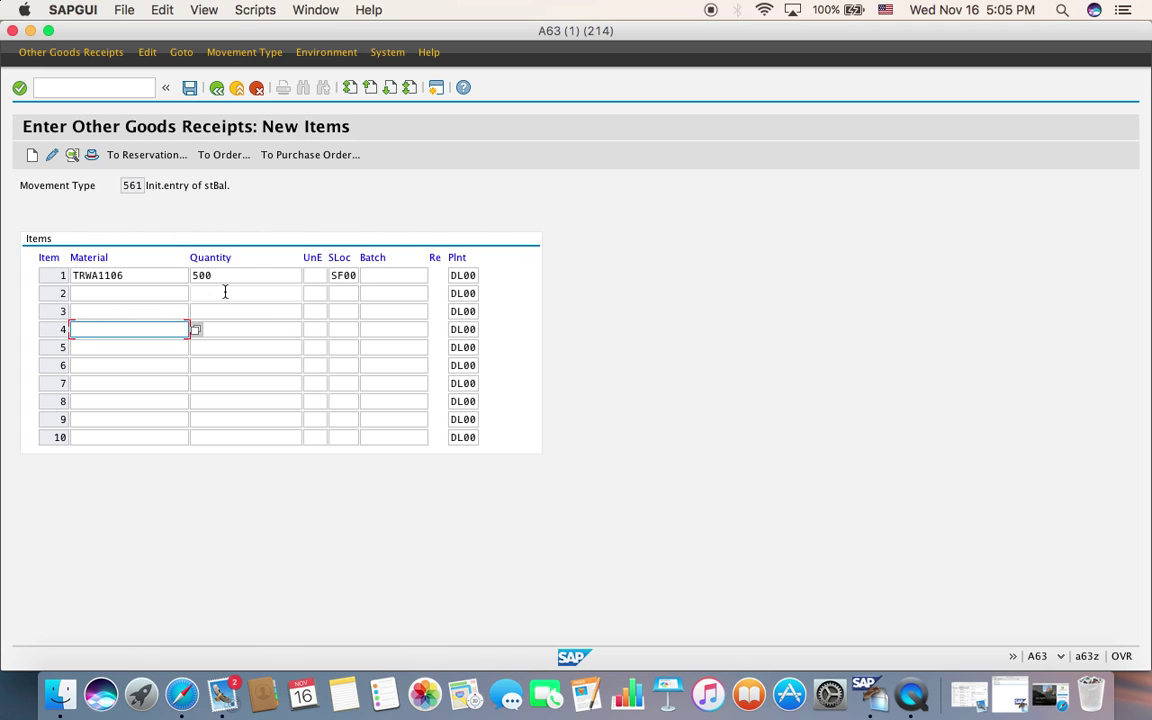
Leave the goods receipt without posting it, and collapse the Logistics folder in the SAP menu.
left_click(237, 88)
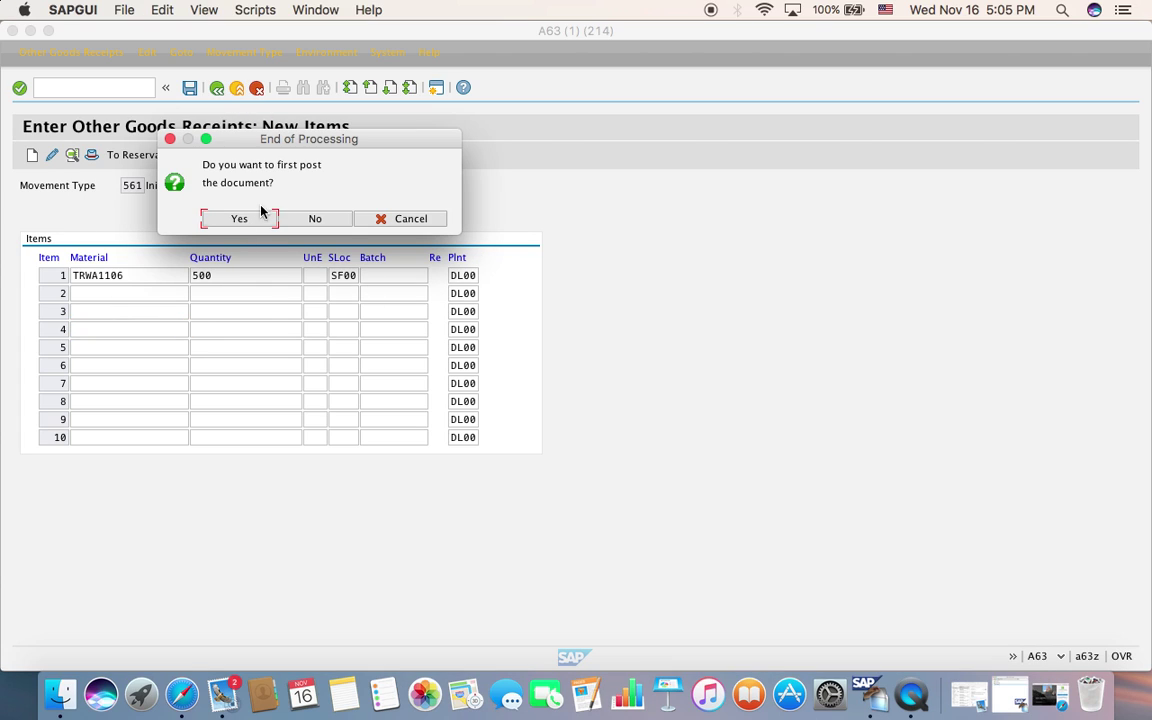
left_click(314, 218)
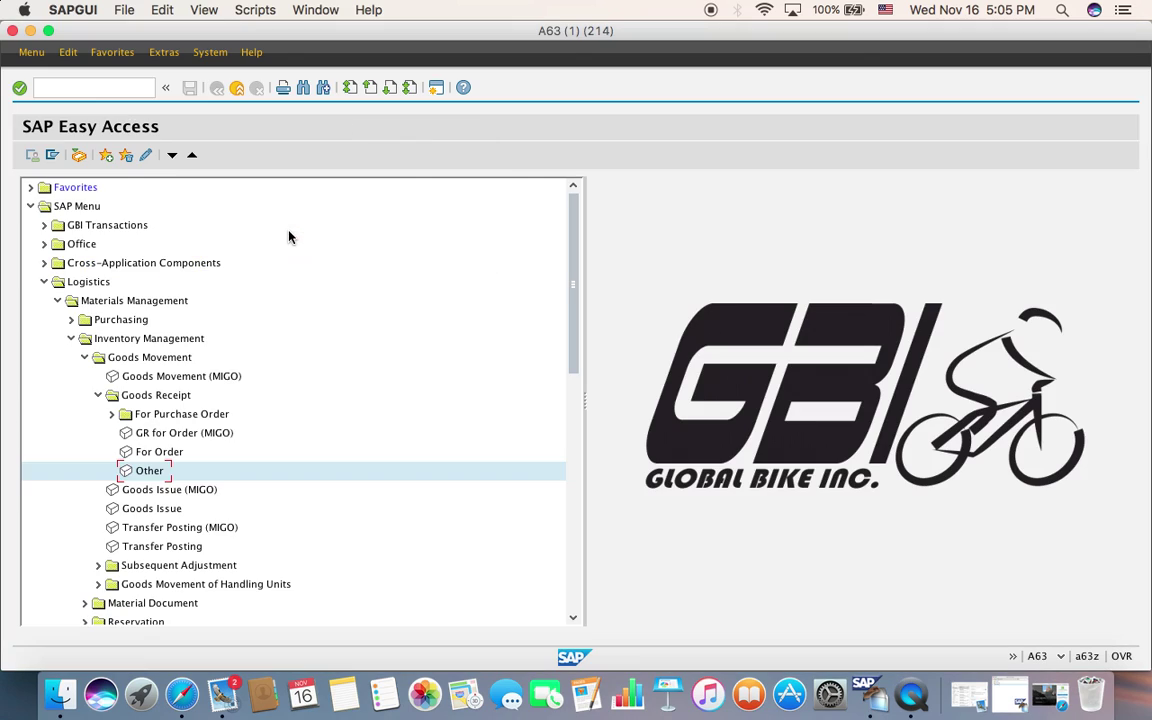
left_click(87, 287)
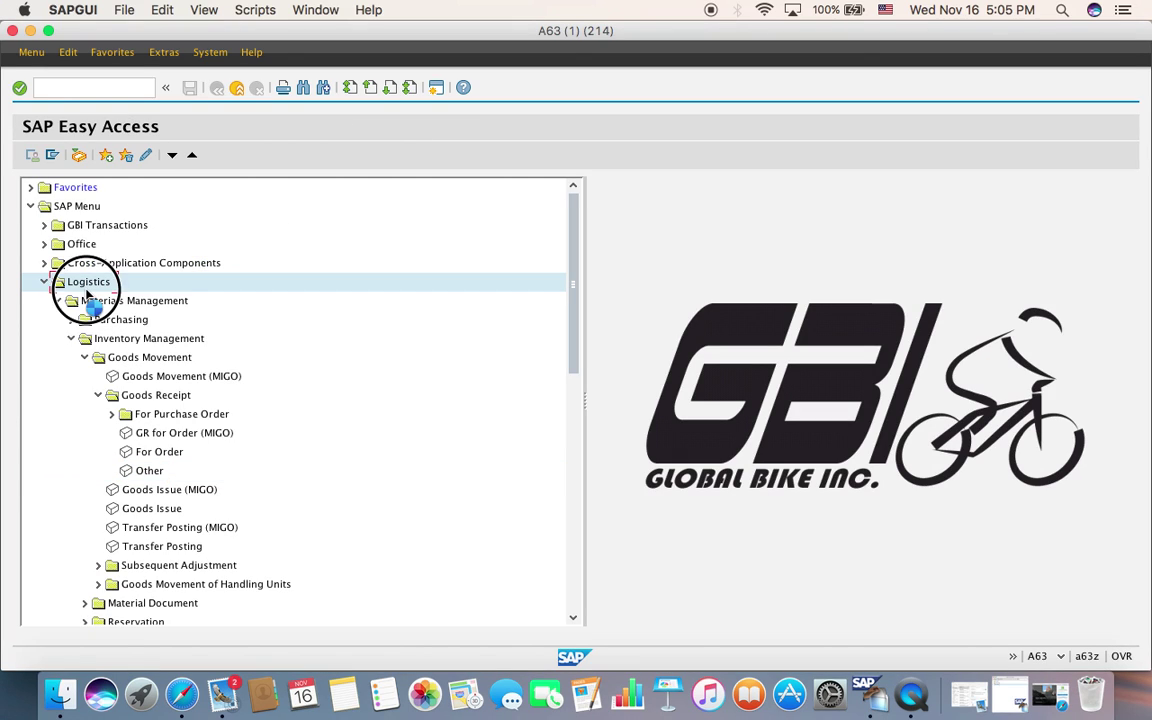
double_click(87, 287)
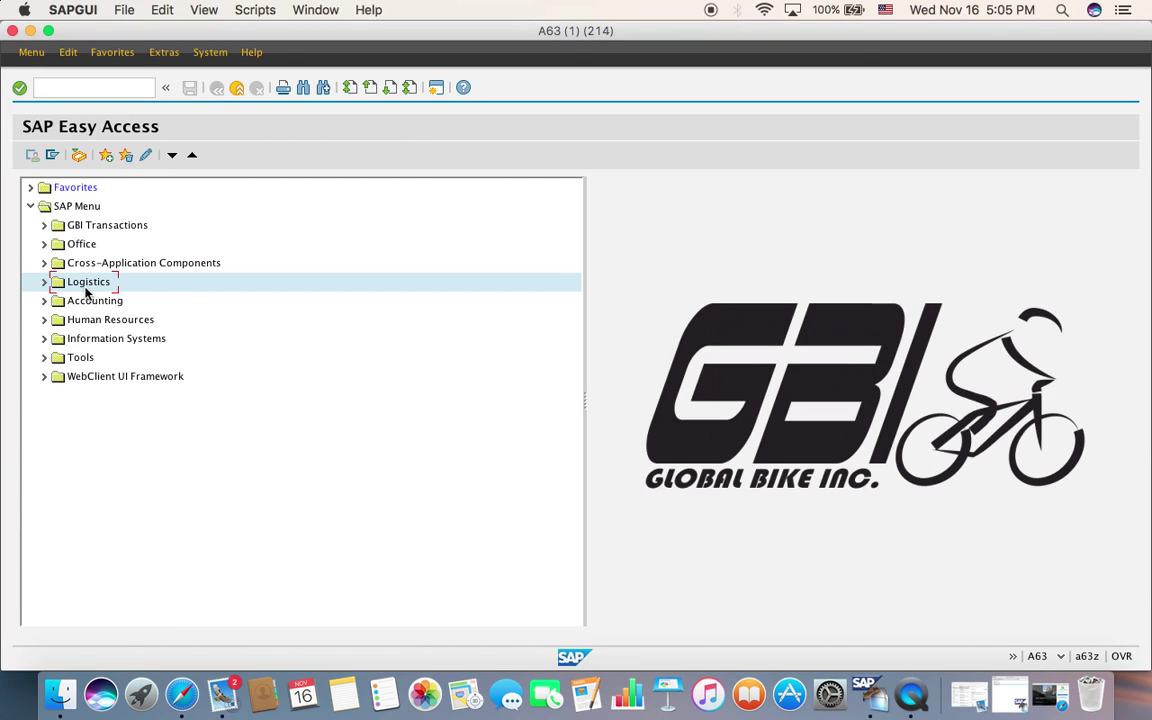
Open the Goods Issue transaction through Logistics > Production > Shop Floor Control > Goods Movements.
double_click(87, 284)
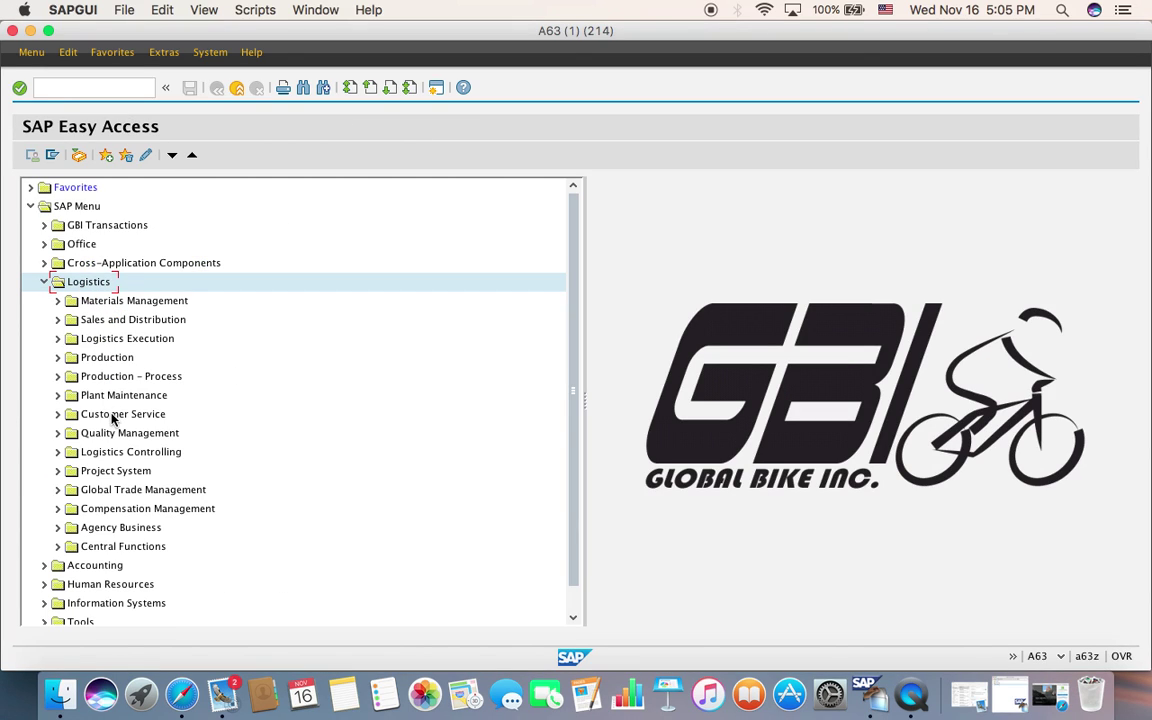
left_click(103, 360)
double_click(103, 360)
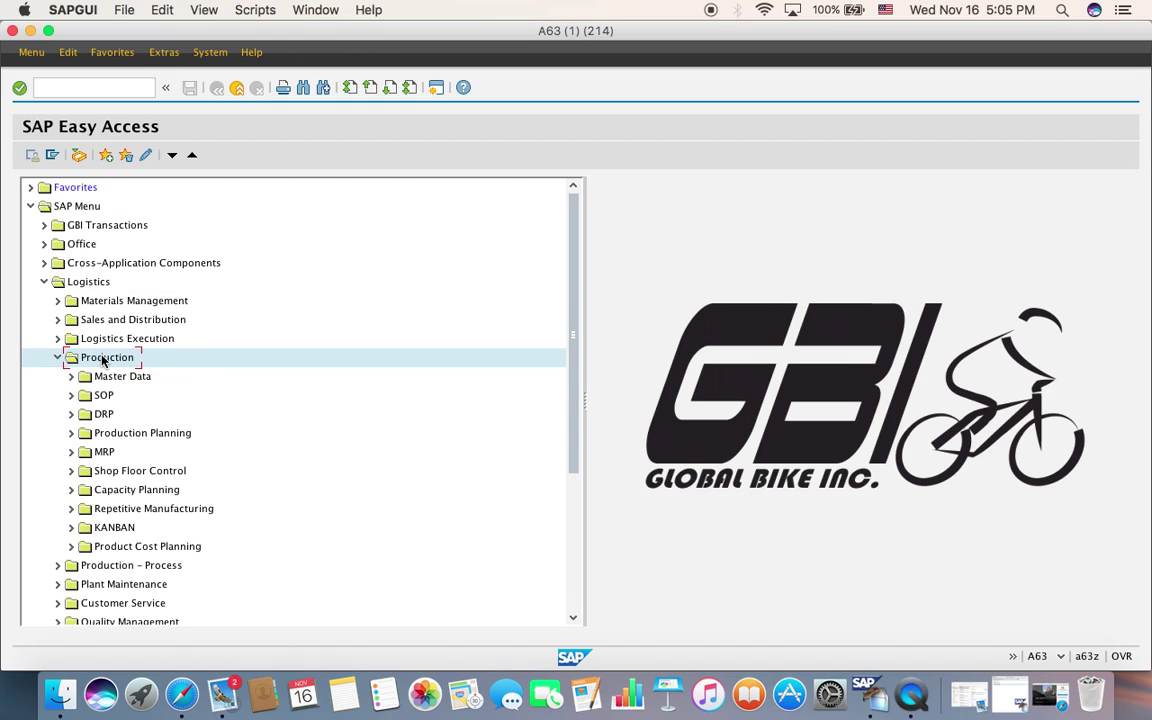
left_click(160, 474)
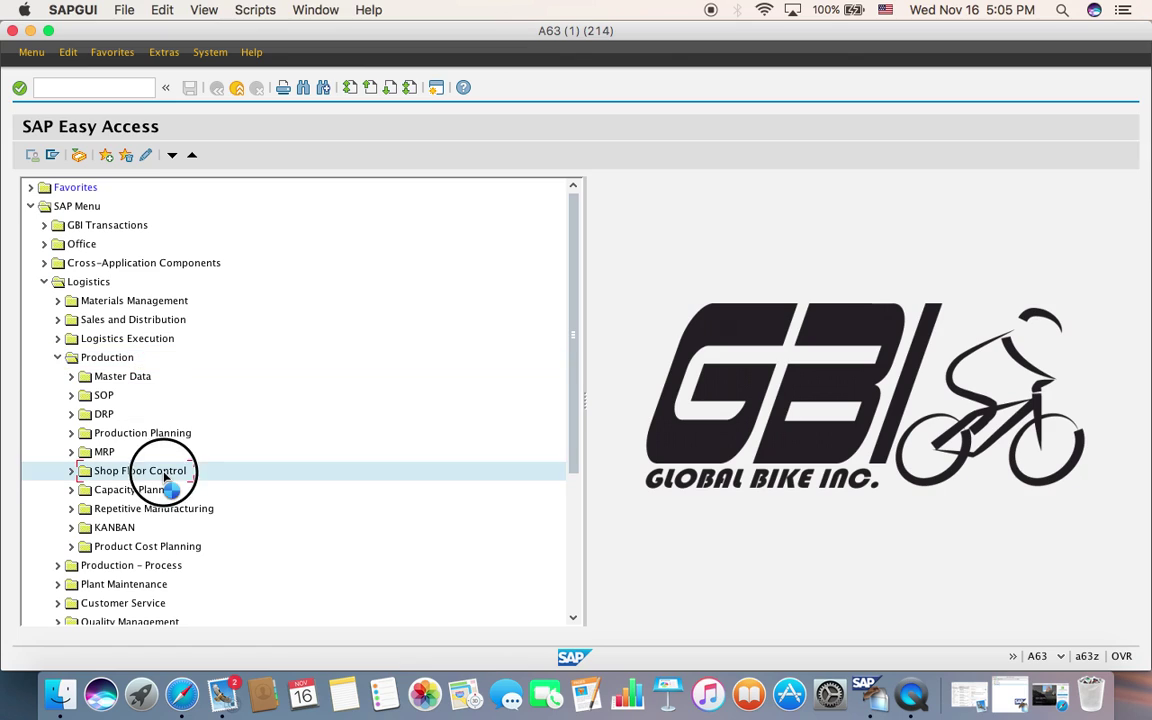
double_click(166, 474)
double_click(182, 527)
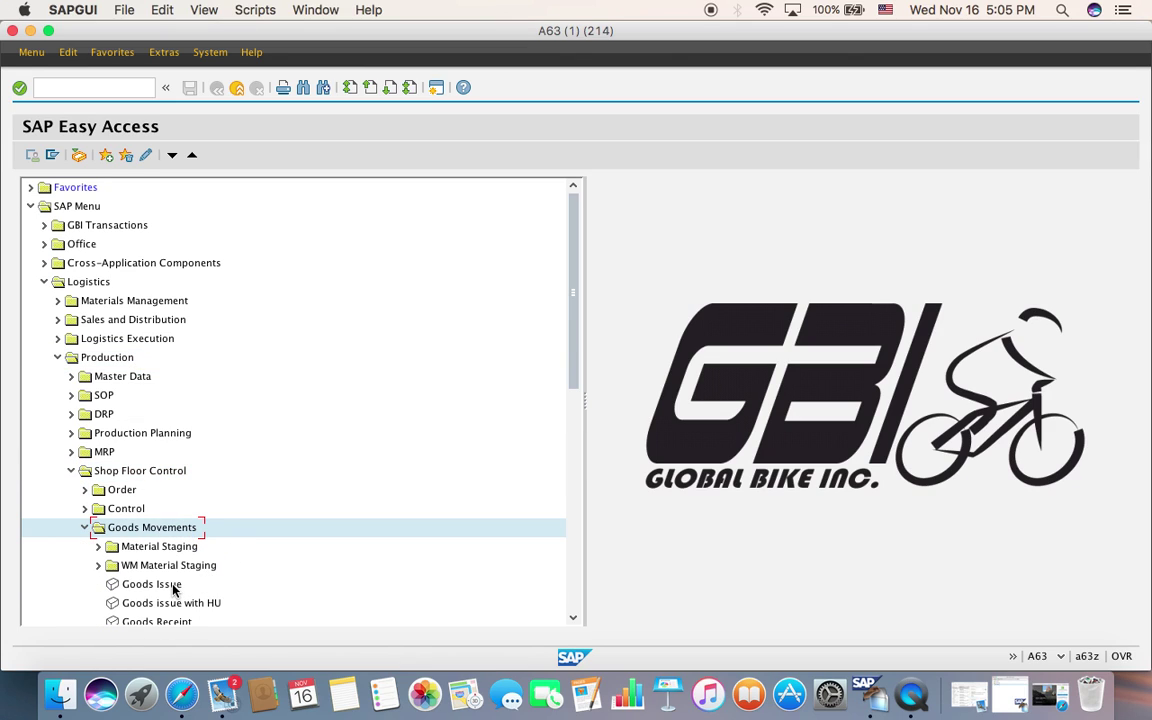
double_click(170, 586)
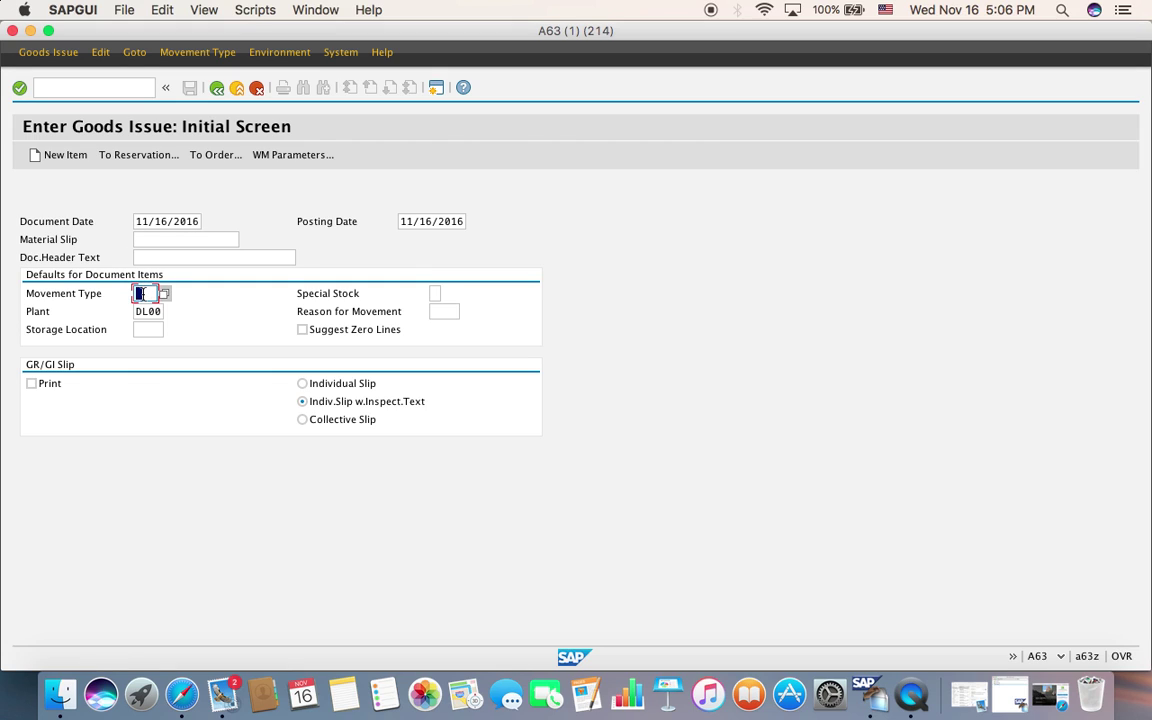
Set the goods issue's movement type to 261 and try to reference the production order by its order number.
type("261")
left_click(157, 330)
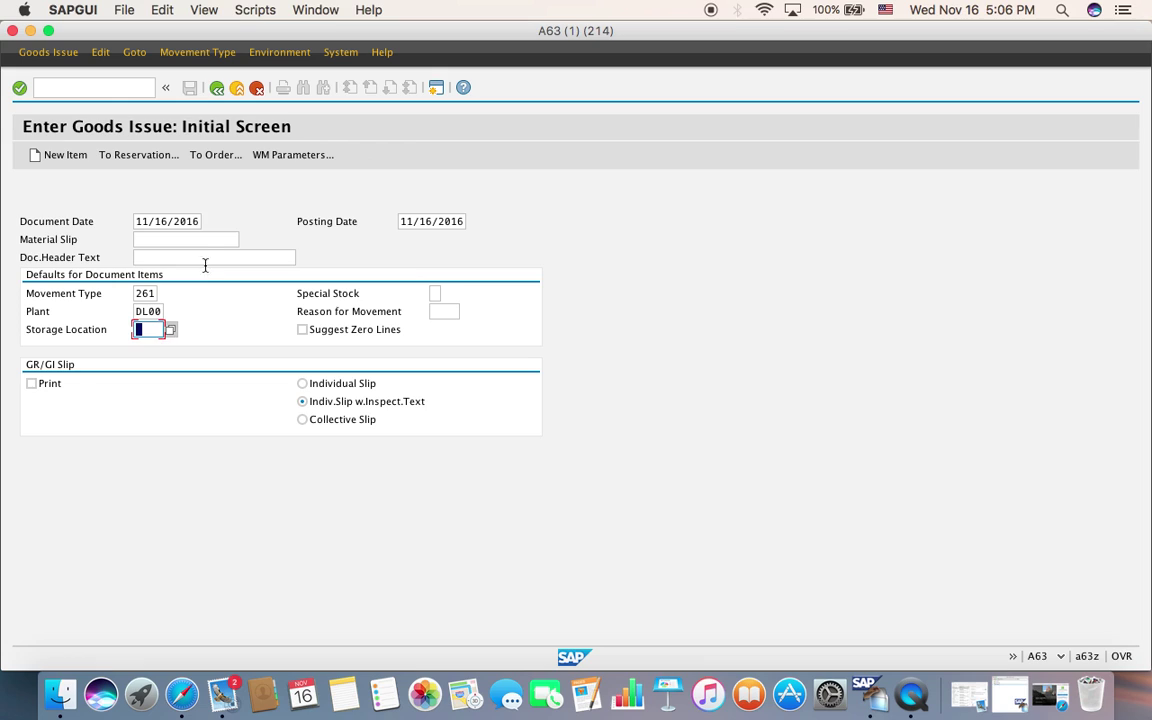
left_click(197, 159)
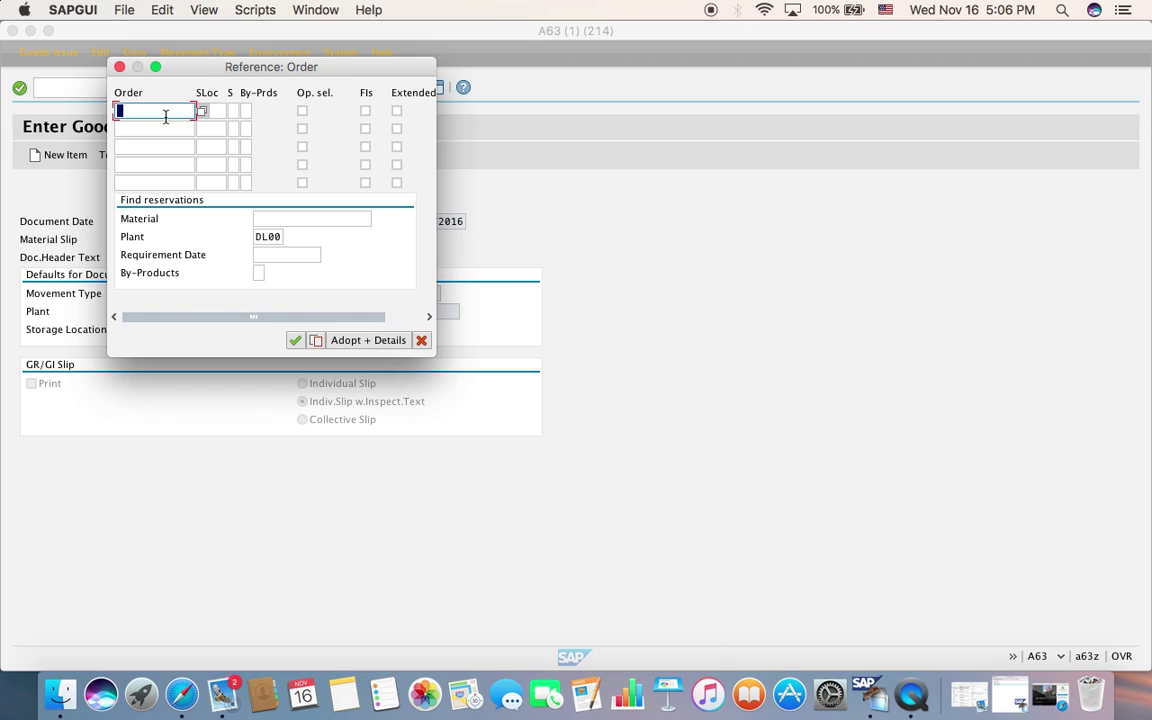
type("7")
left_click(190, 127)
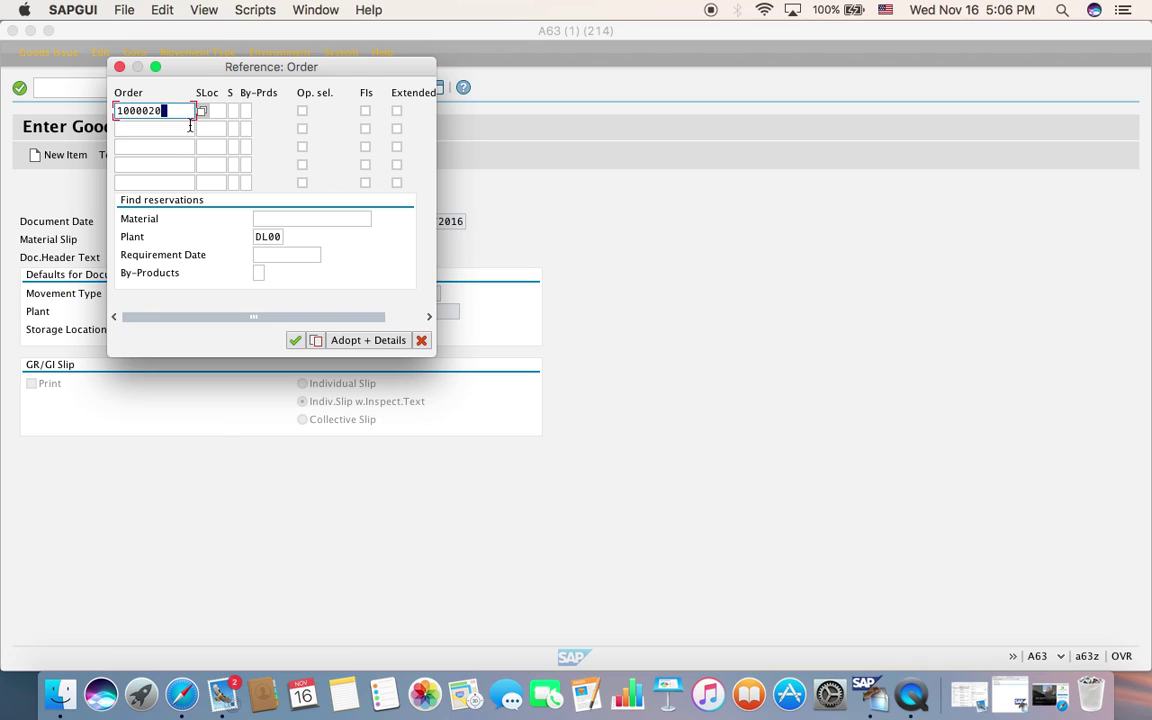
left_click(296, 342)
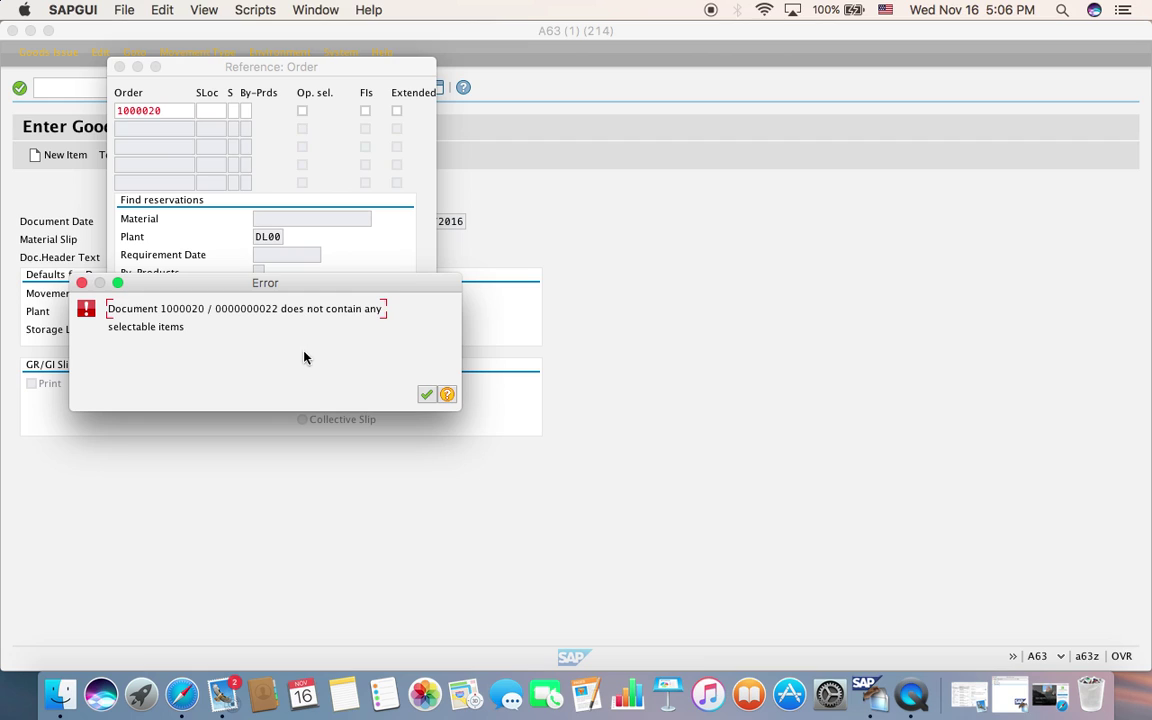
Dismiss the error about the production order and clear its number from the order reference.
left_click(426, 395)
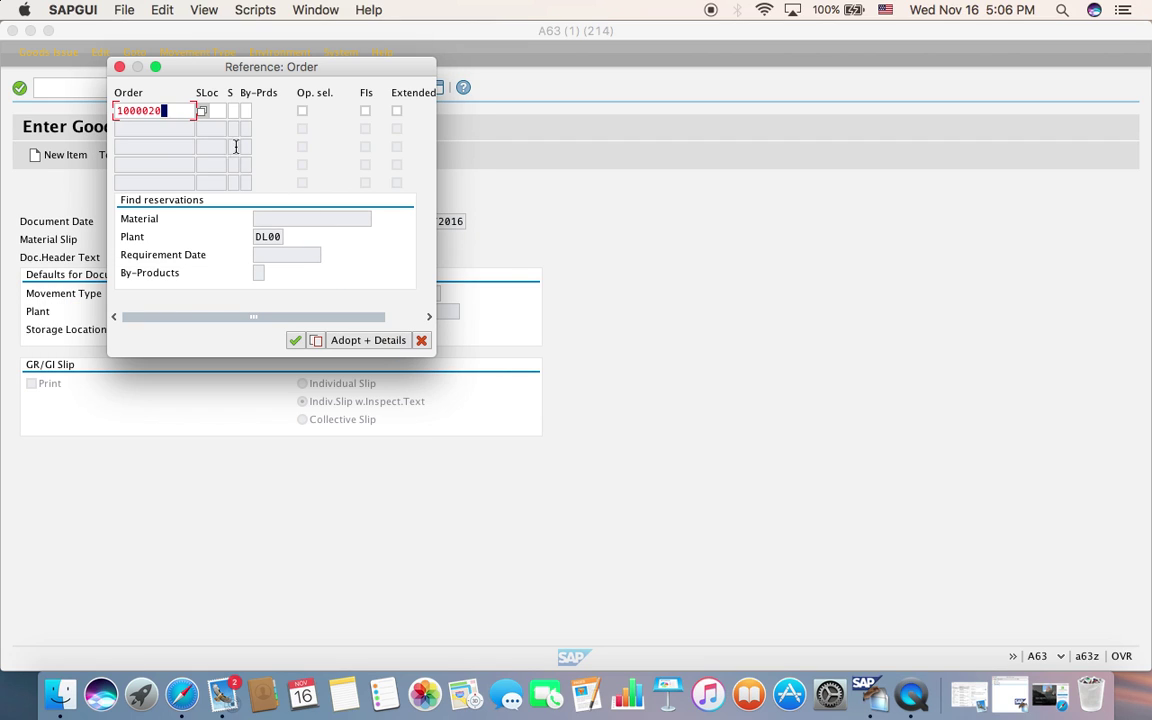
left_click(190, 116)
key("BackSpace")
key("BackSpace")
key("BackSpace")
key("BackSpace")
key("BackSpace")
key("BackSpace")
key("BackSpace")
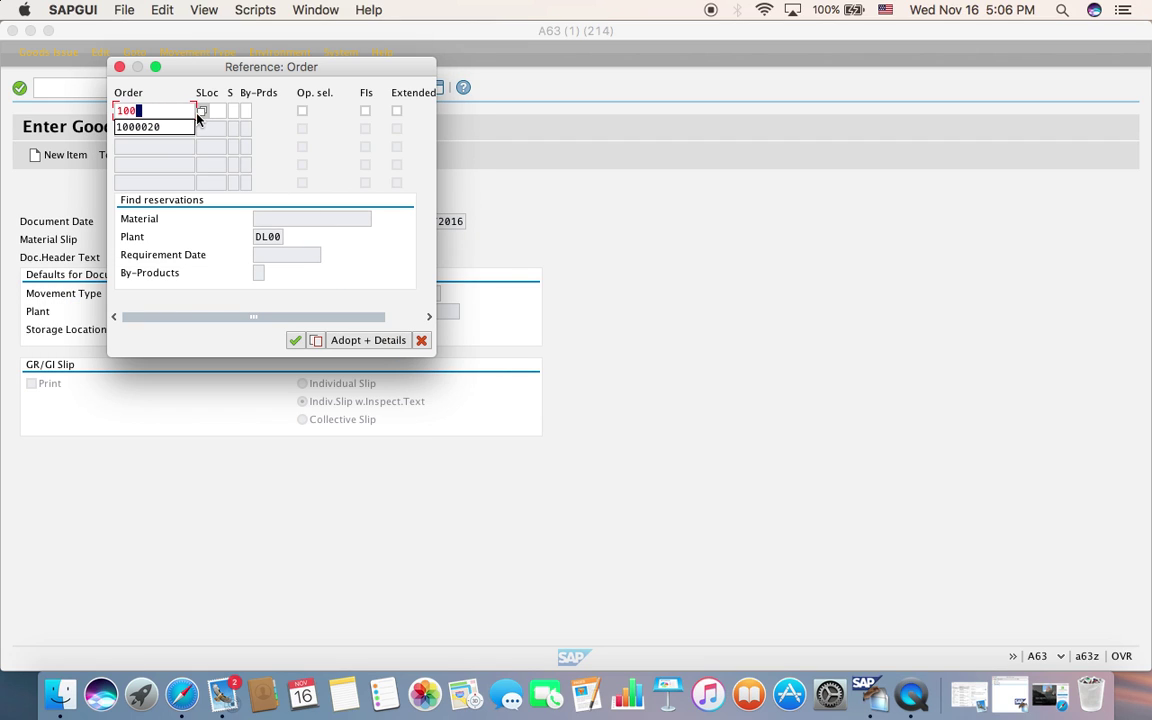
left_click(201, 112)
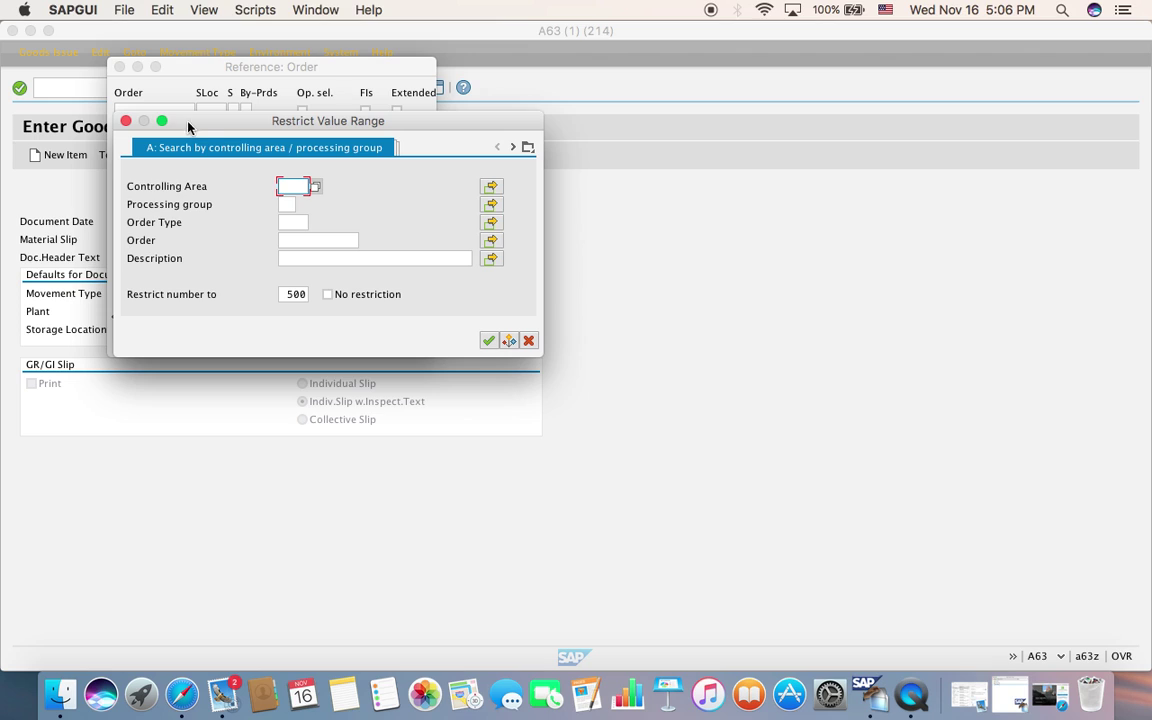
left_click(528, 147)
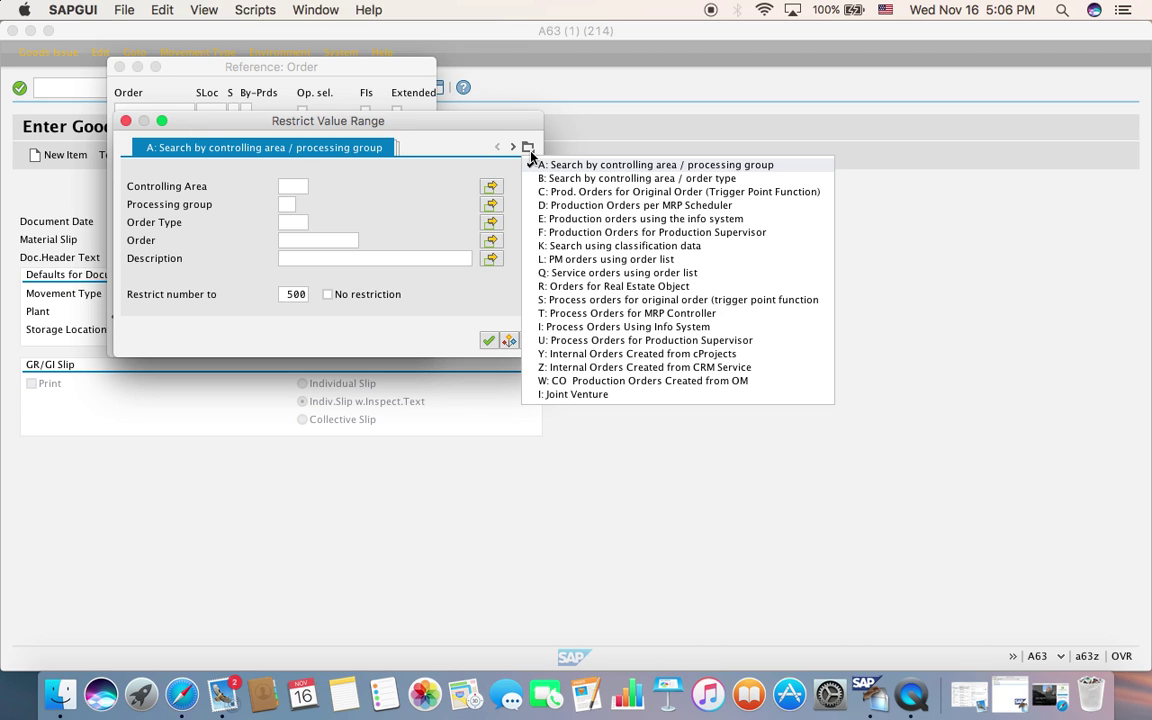
left_click(244, 248)
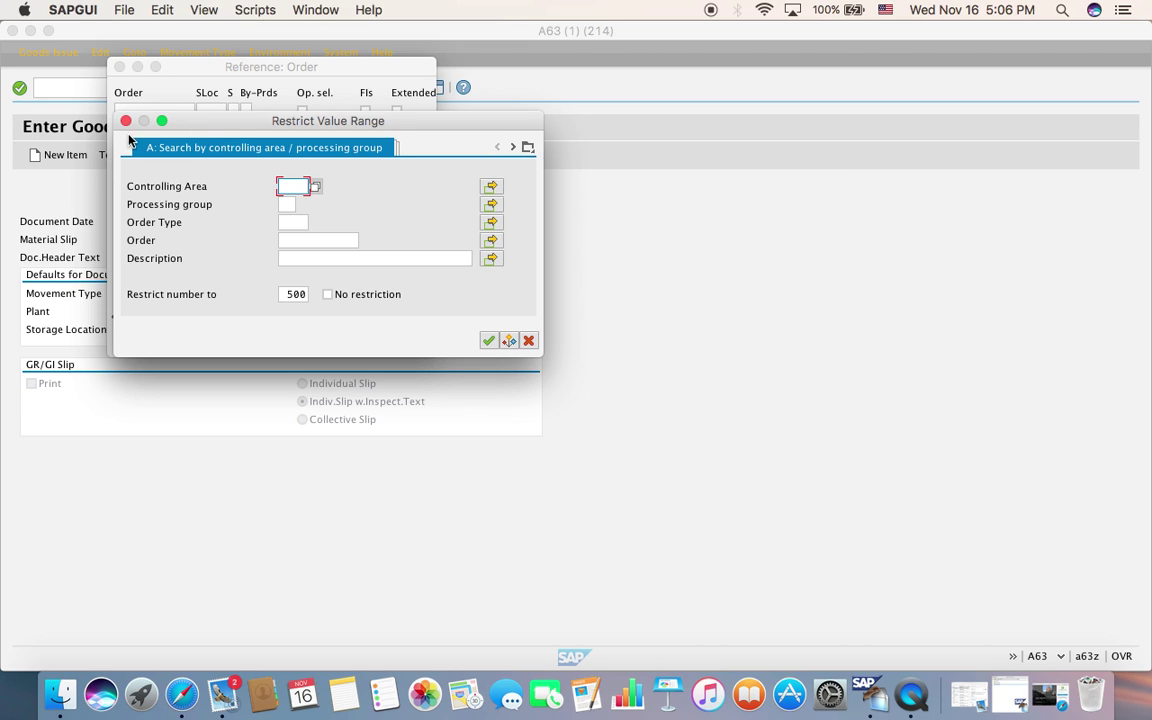
key("Escape")
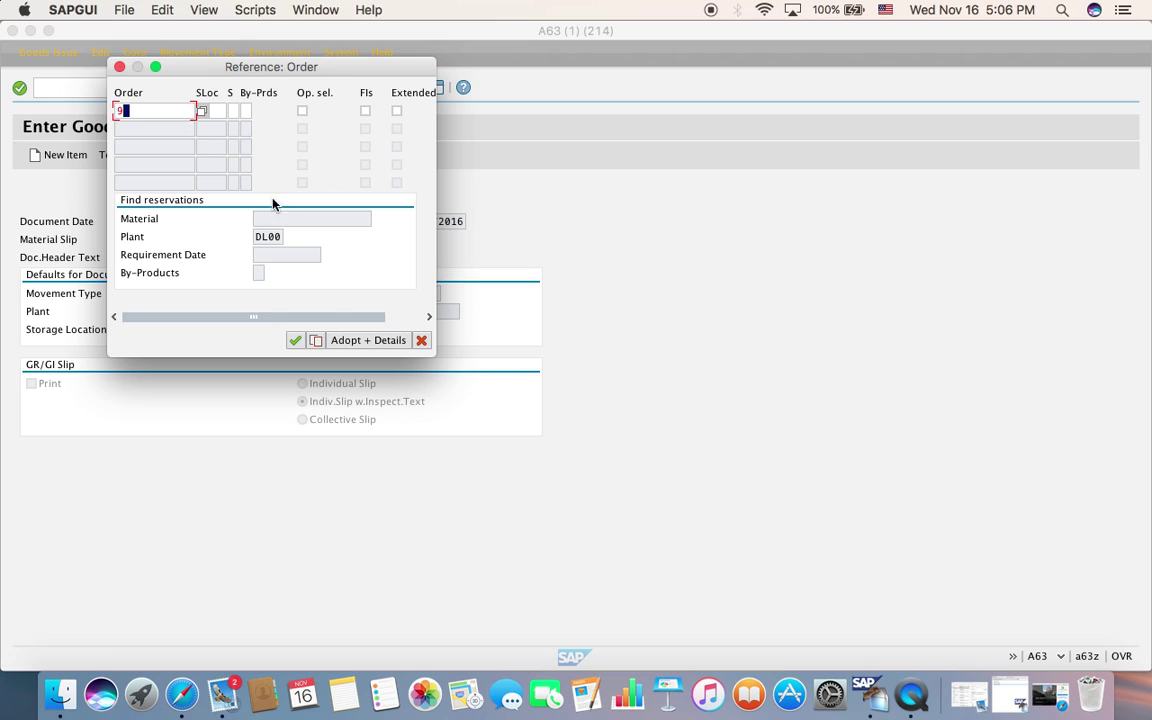
Try to reference another order number, read the explanation of the resulting error, and clear the order entry.
left_click(296, 341)
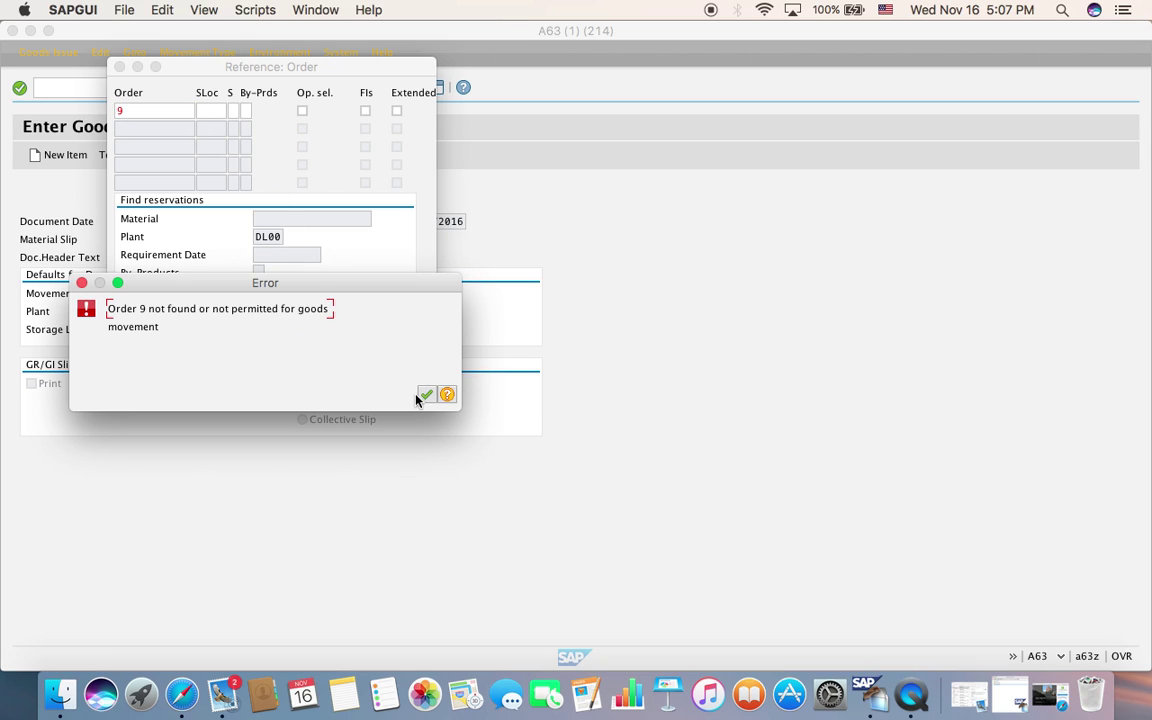
left_click(447, 395)
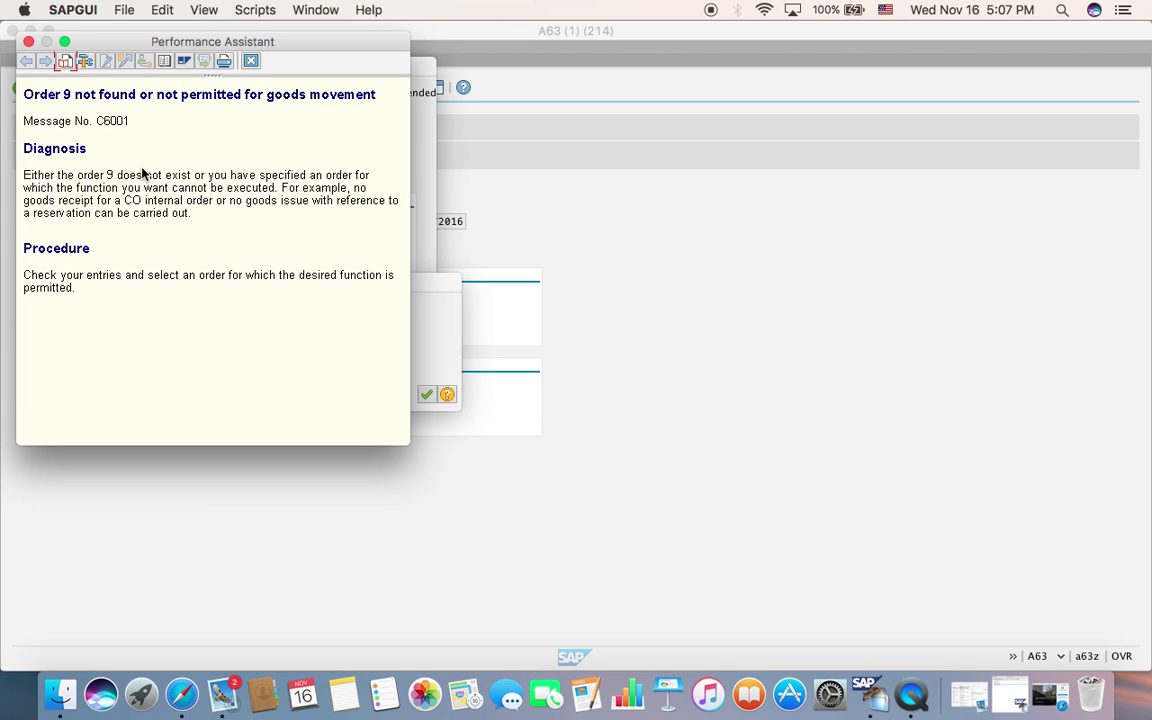
left_click(28, 41)
left_click(426, 396)
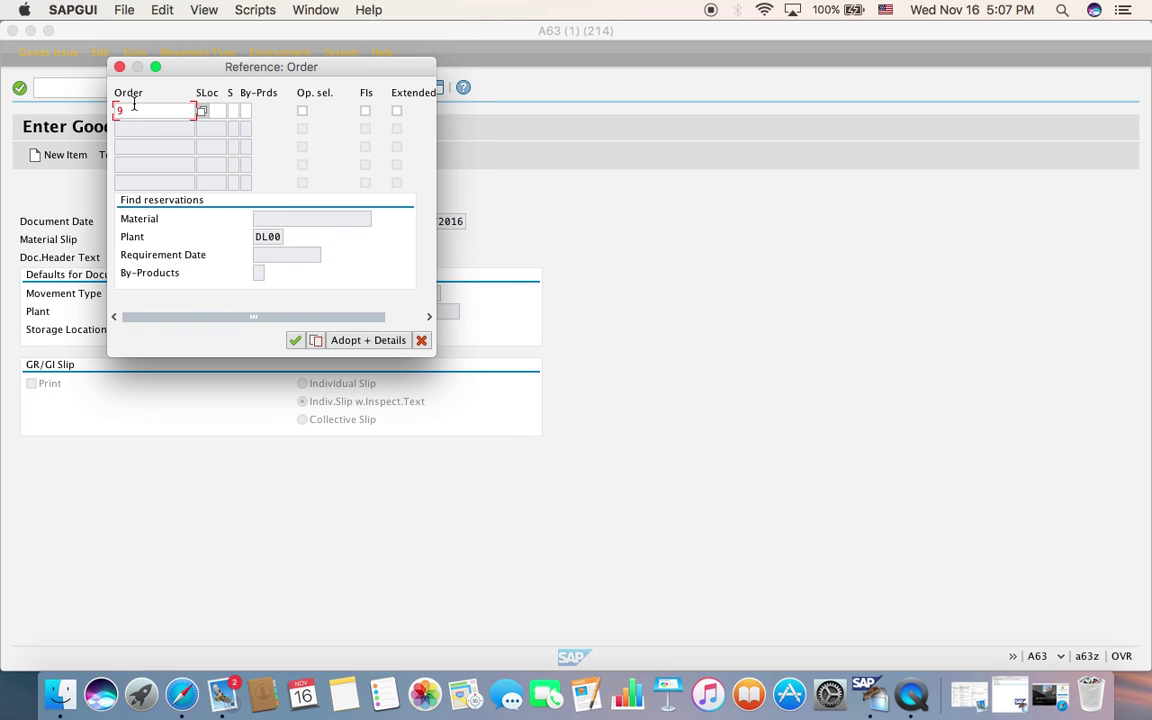
key("BackSpace")
right_click(908, 697)
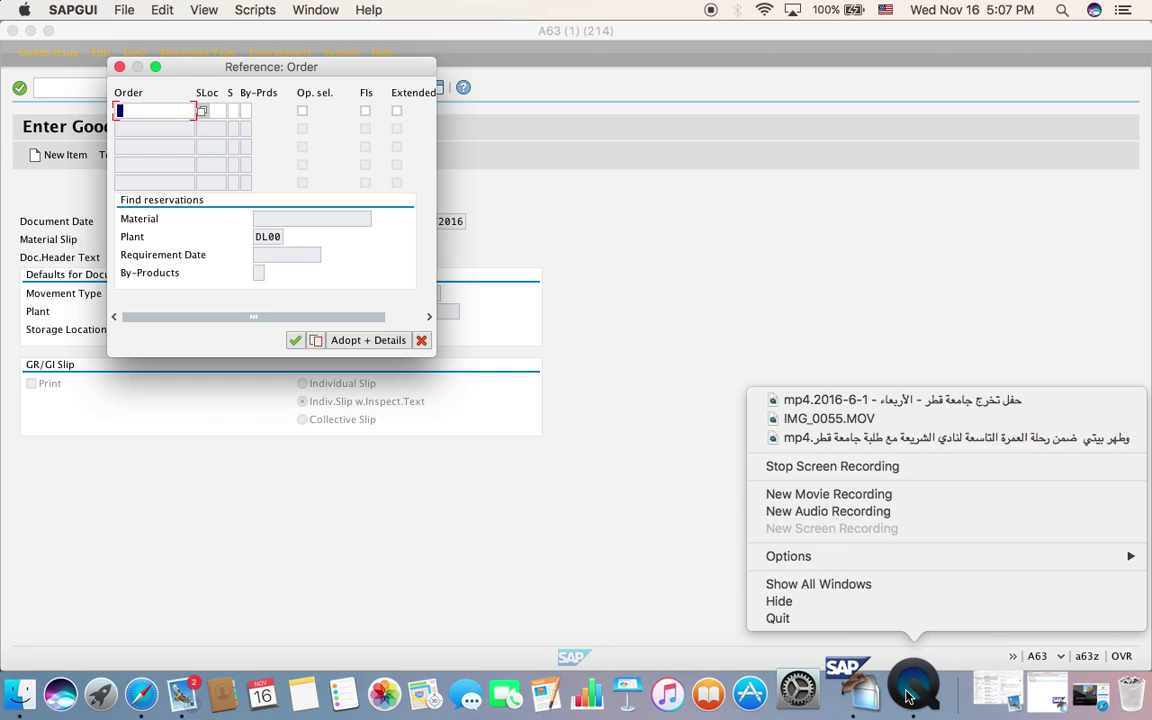
left_click(539, 530)
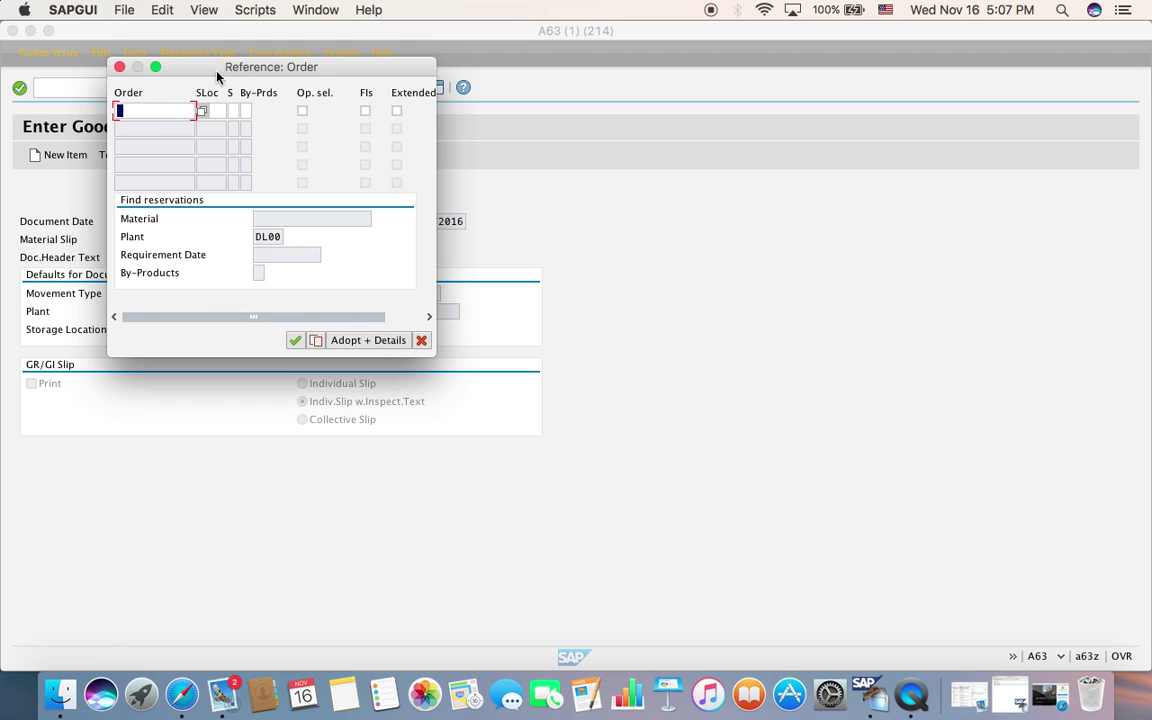
Search for the production orders of material DXTR3106 using the info system search help.
left_click(202, 112)
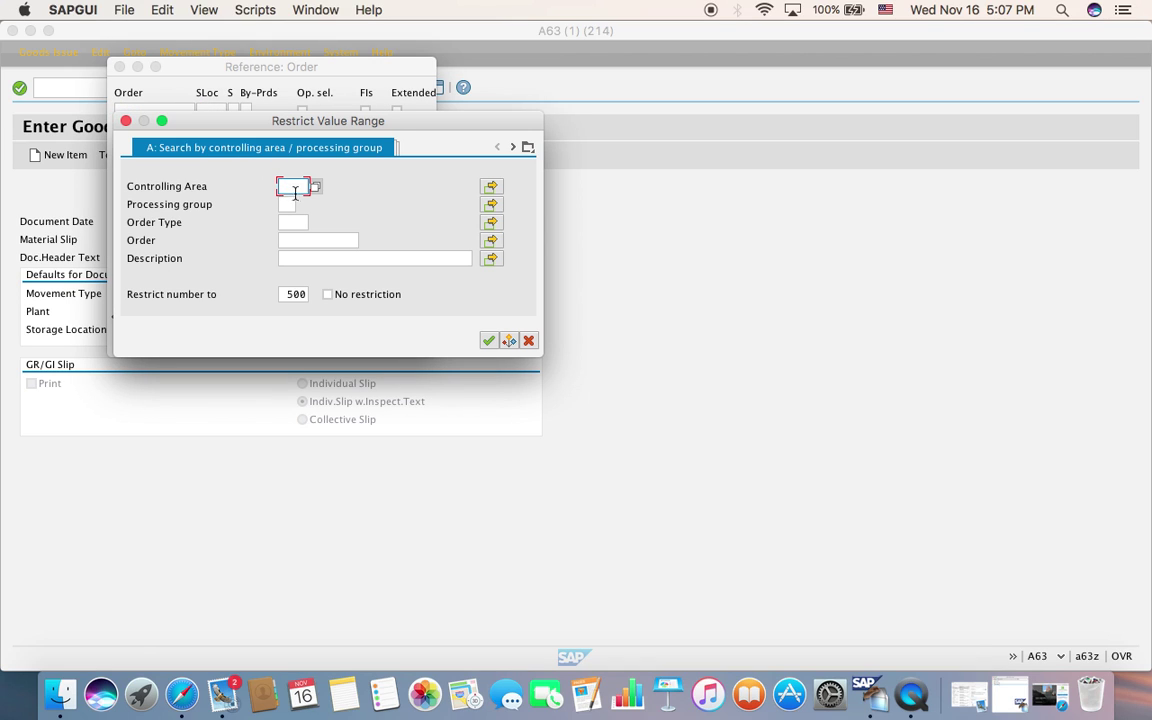
left_click(528, 147)
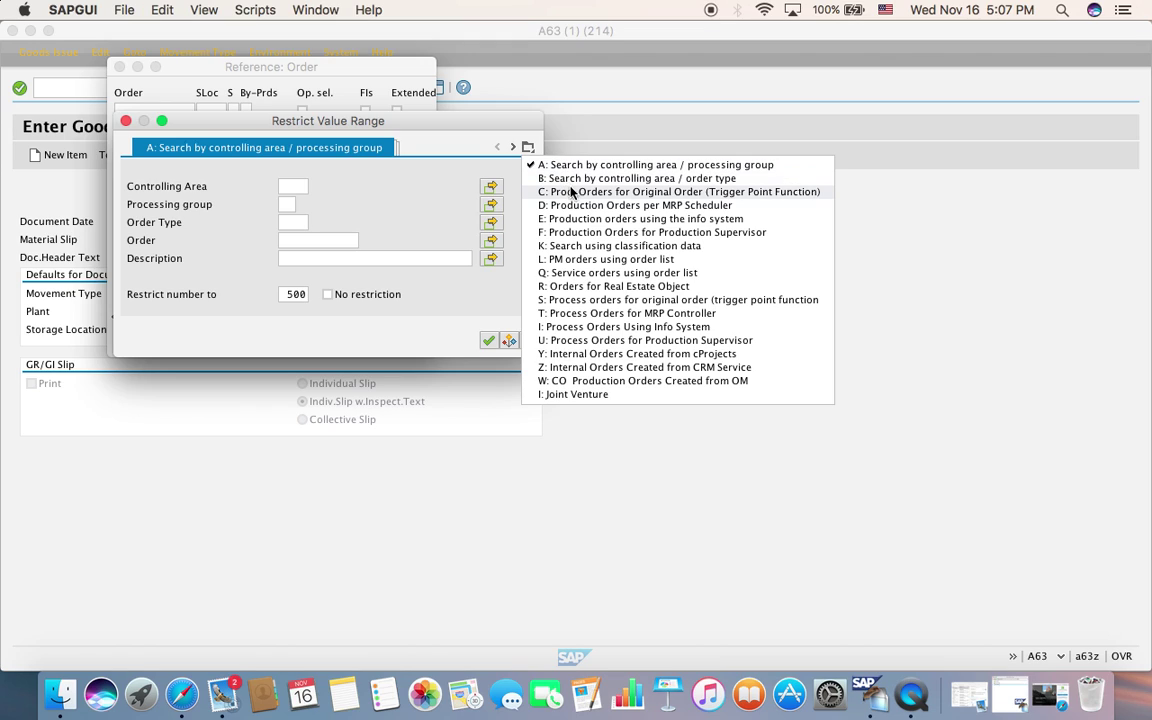
left_click(586, 219)
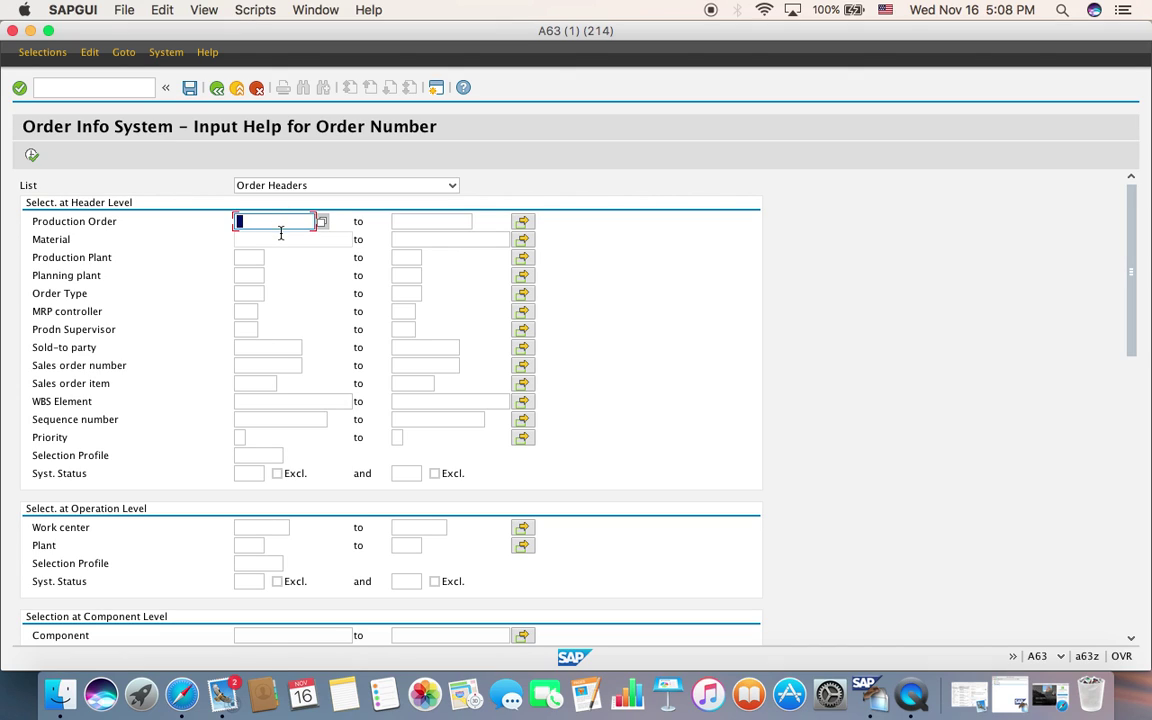
left_click(288, 238)
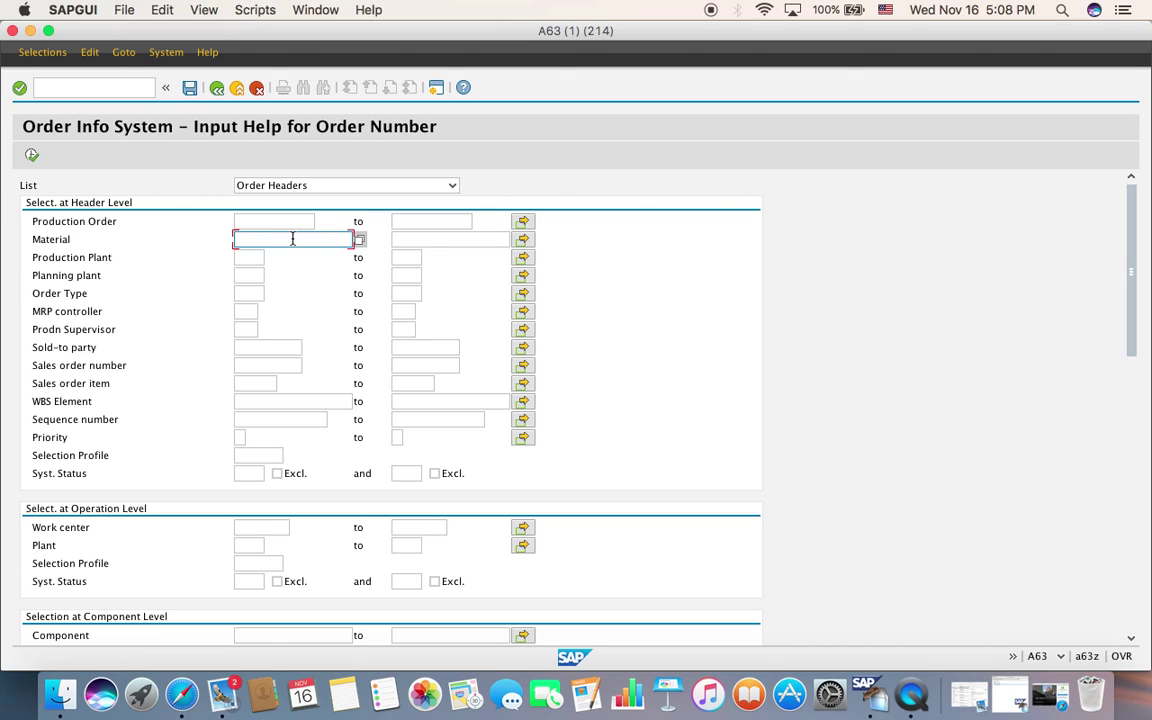
type("DXTR3106")
left_click(31, 154)
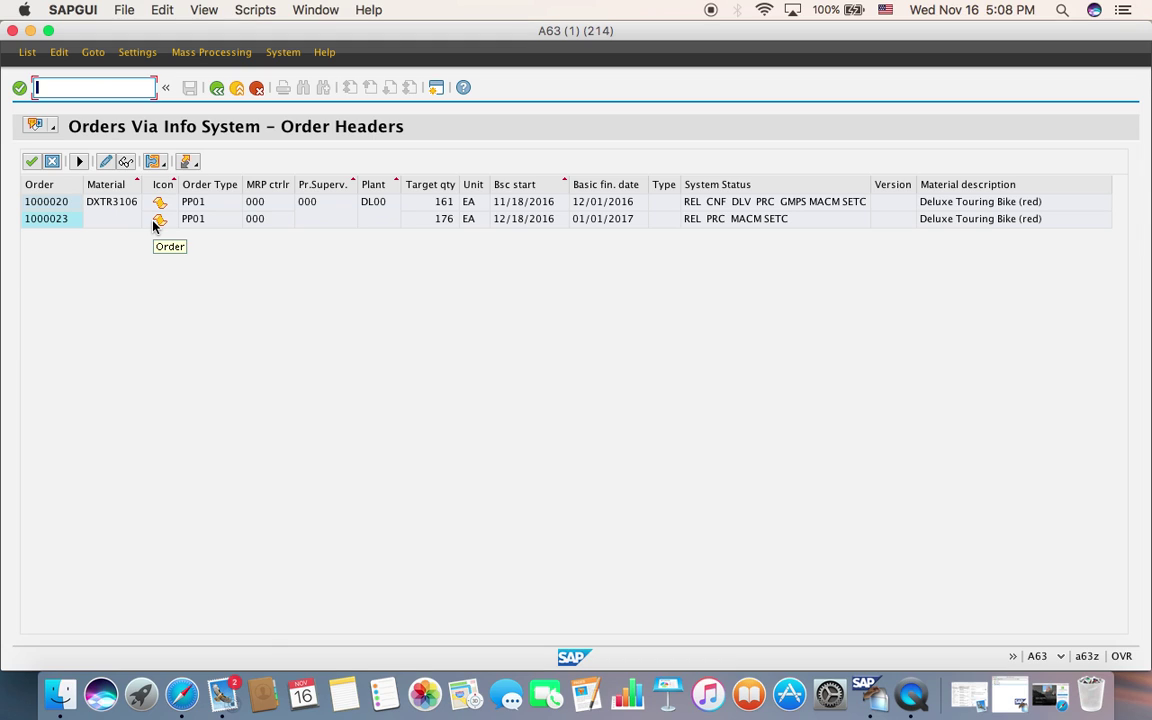
Try to reference the DXTR3106 production order with basic start date 11/18/2016.
left_click(50, 201)
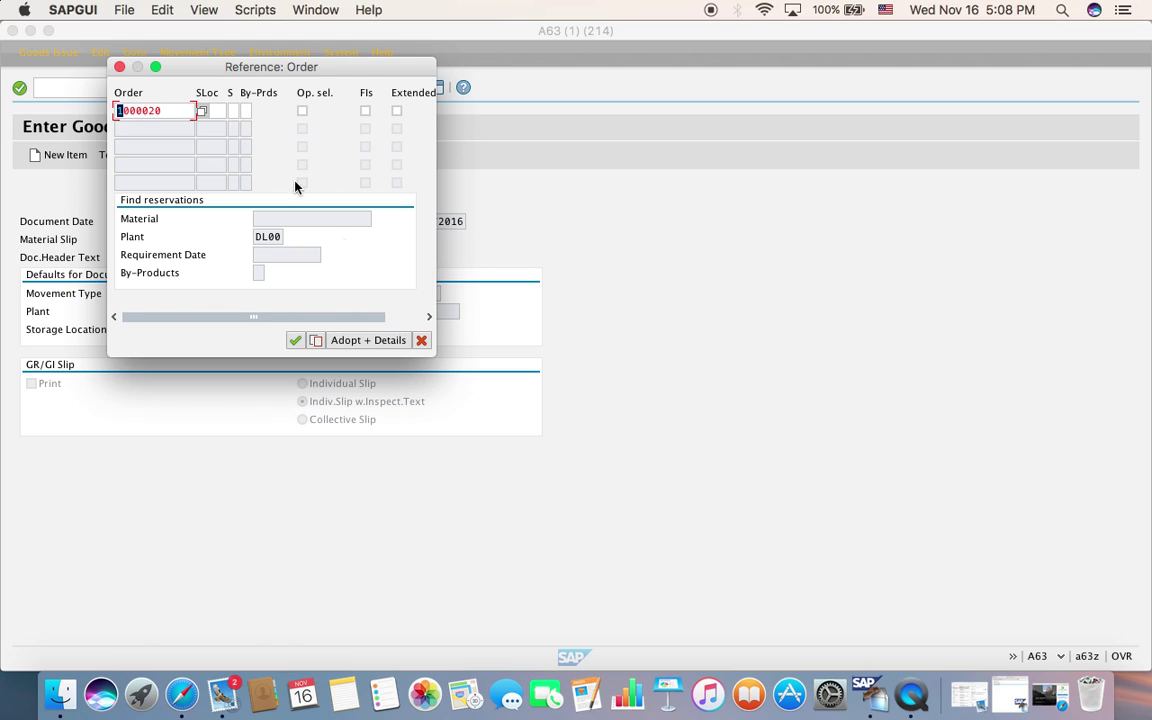
left_click(297, 342)
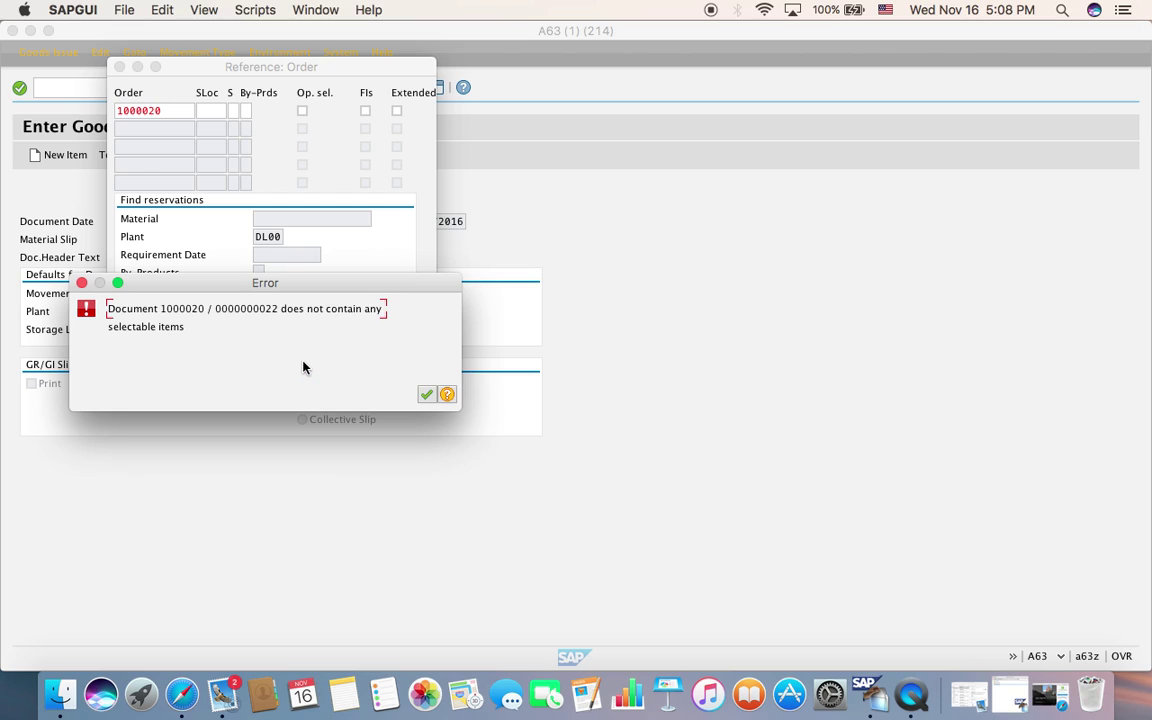
left_click(426, 394)
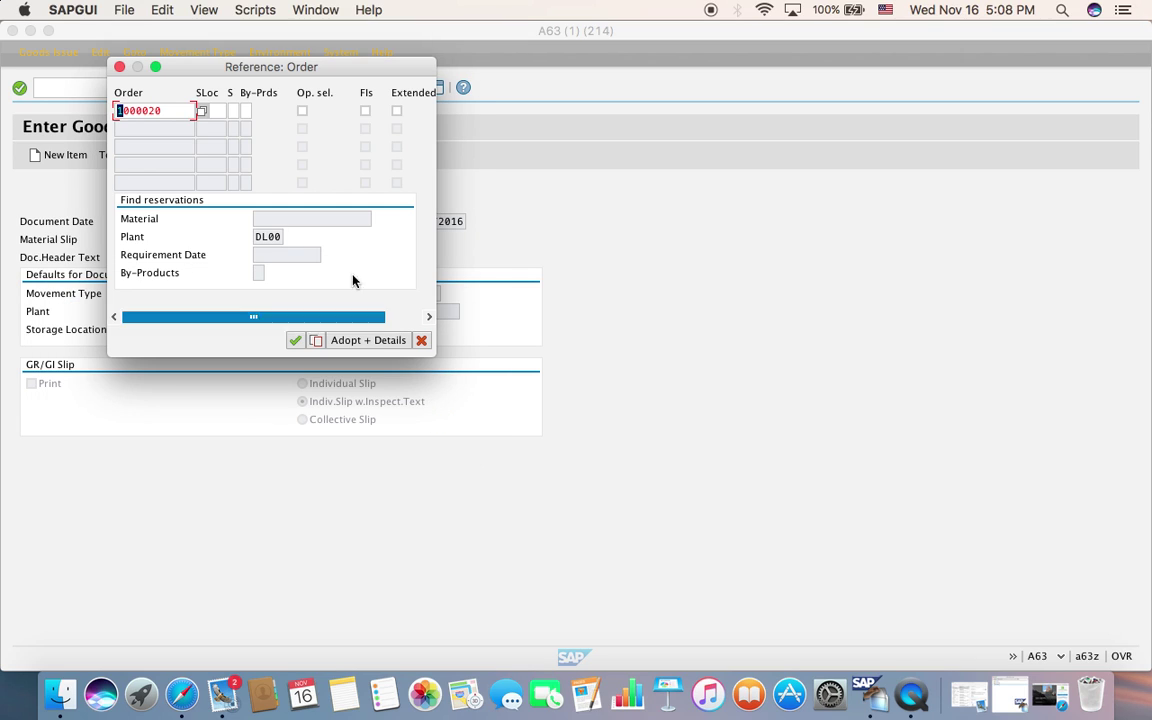
Find the DXTR3106 order with basic start date 12/18/2016 and reference it in the goods issue.
left_click(201, 111)
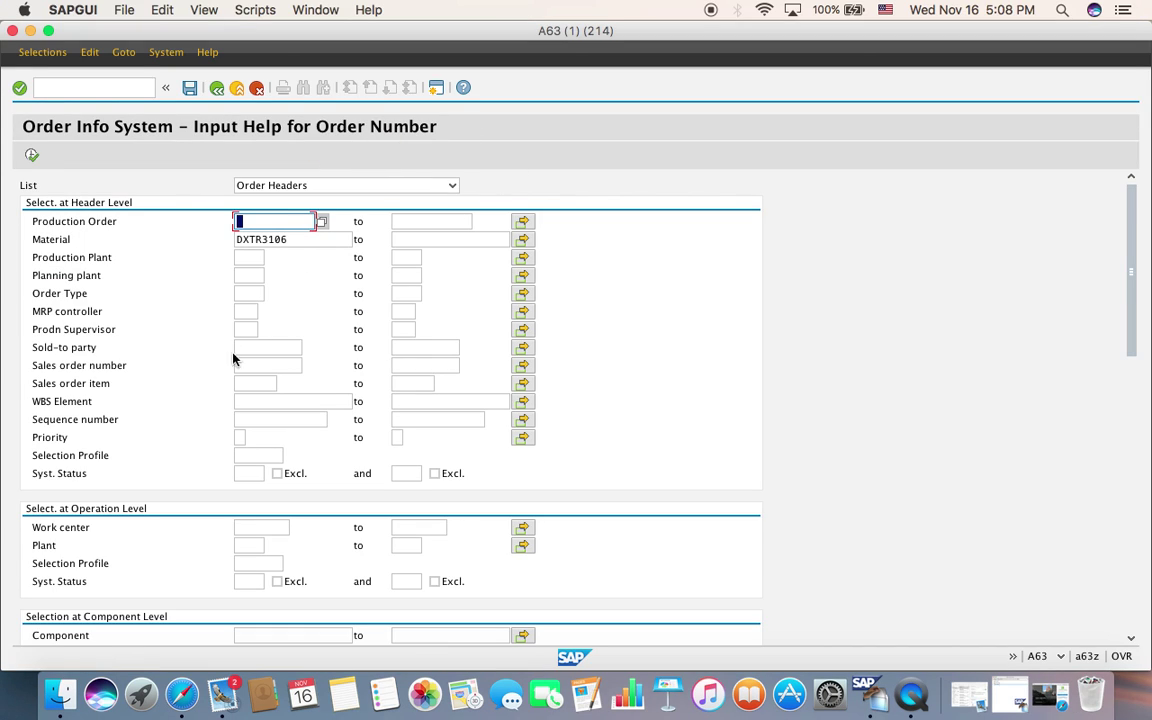
left_click(31, 155)
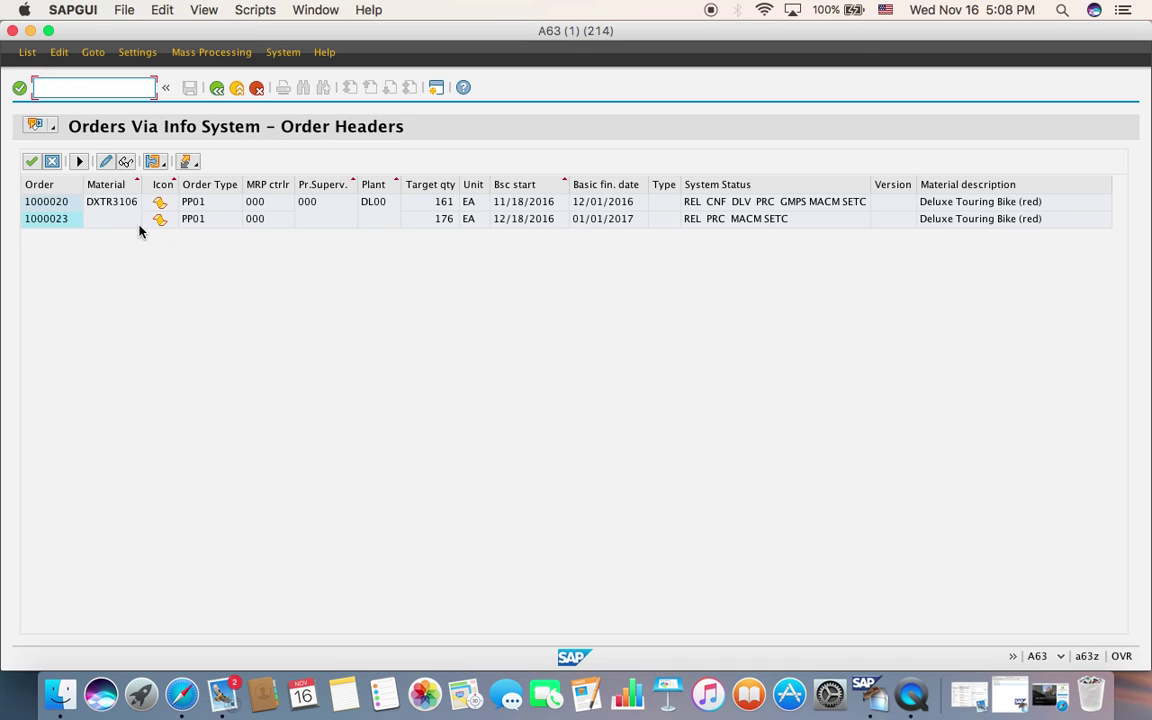
double_click(53, 224)
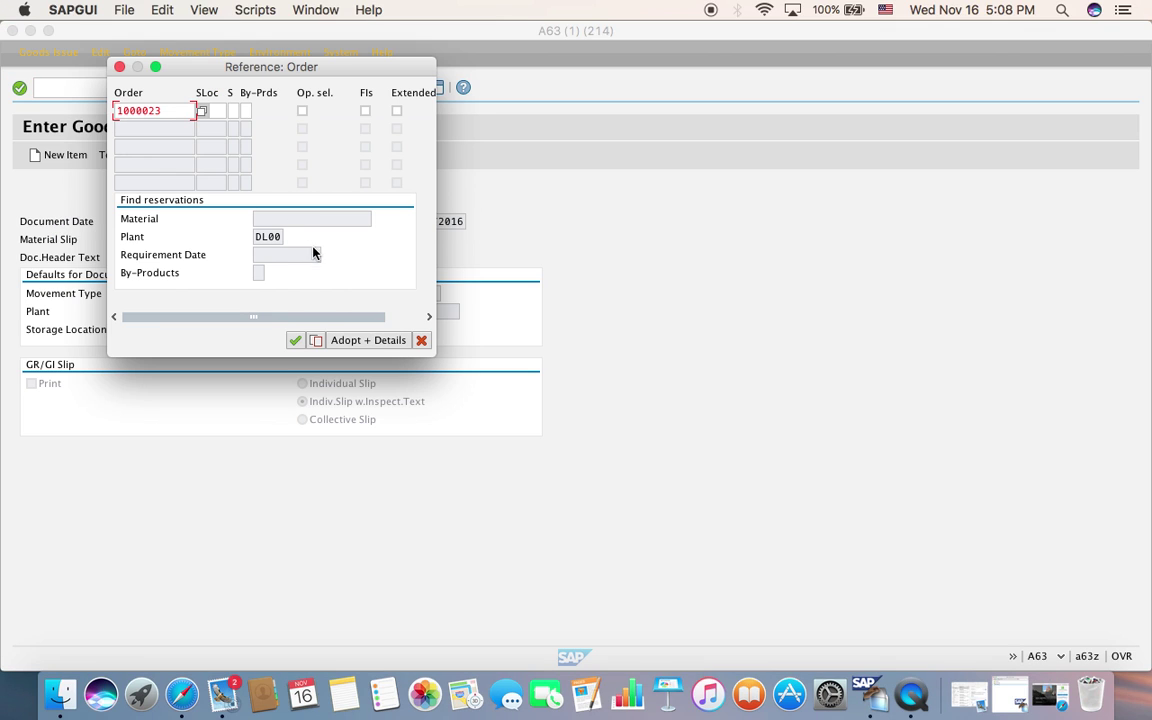
left_click(295, 340)
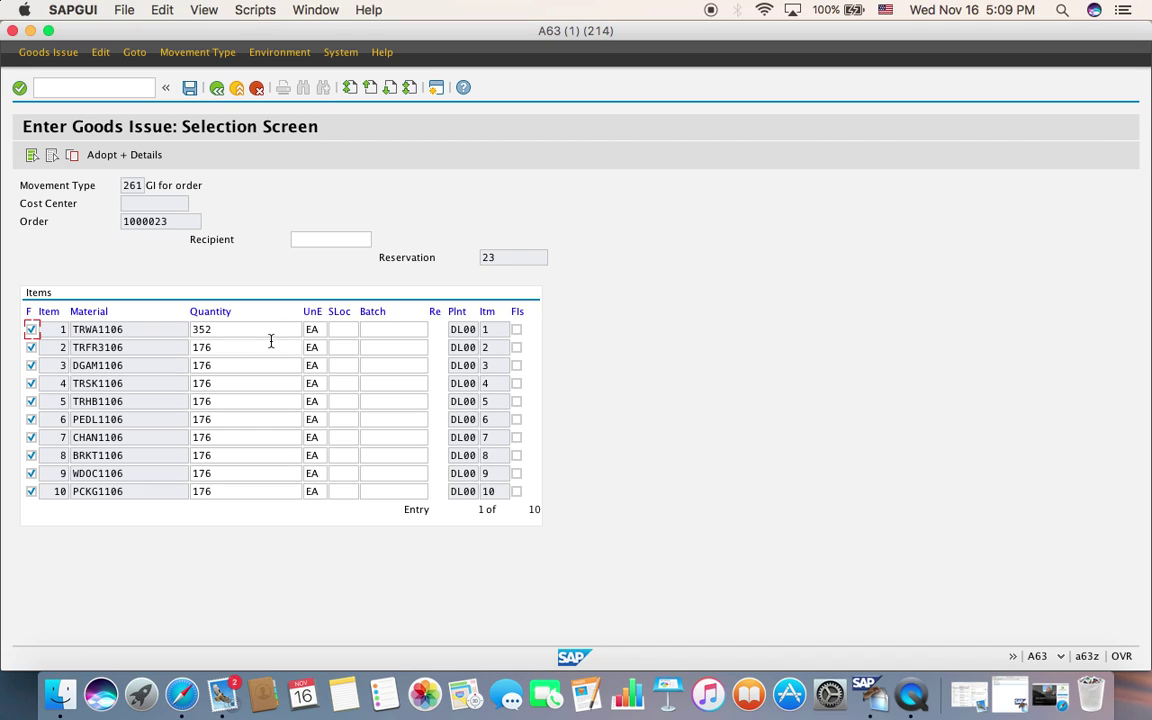
Try to adopt item TRWA1106 without a storage location, and leave the goods issue without posting it.
left_click(148, 158)
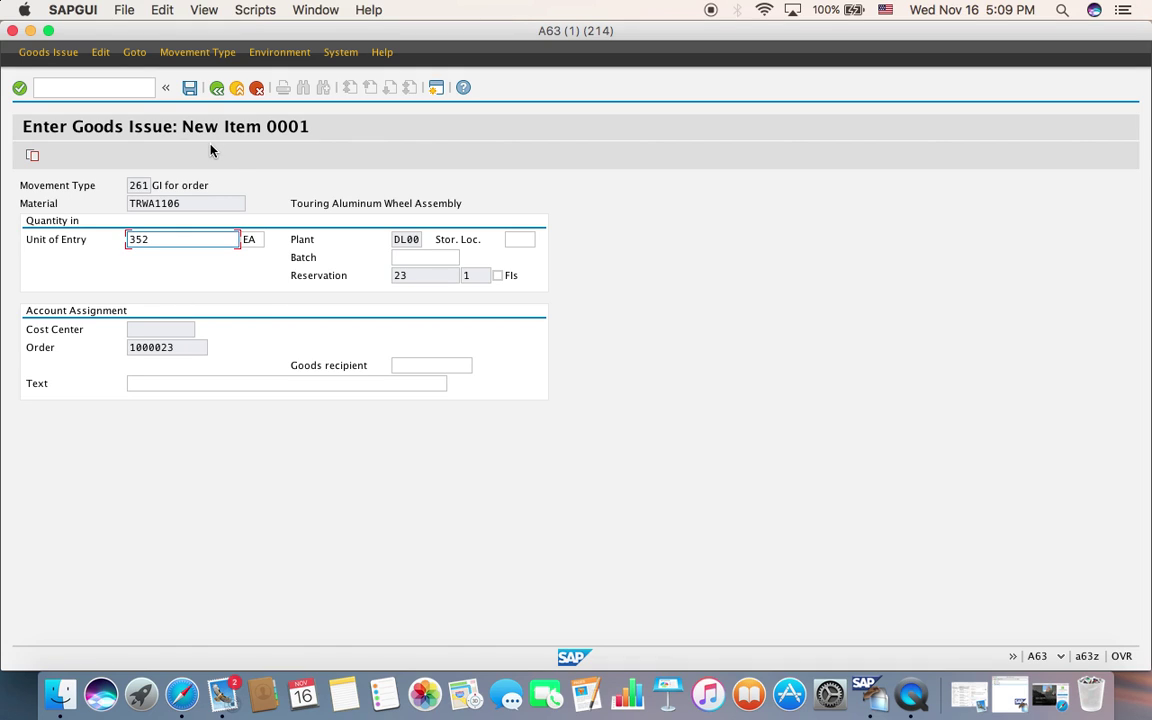
left_click(34, 158)
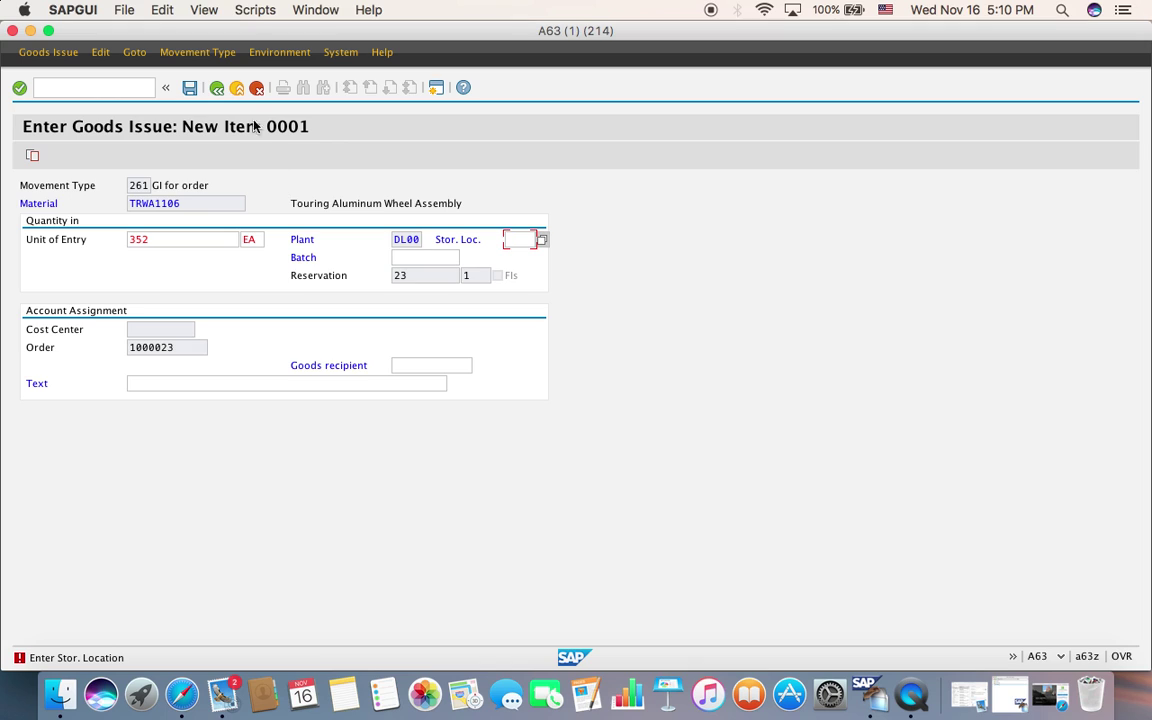
left_click(216, 89)
left_click(301, 218)
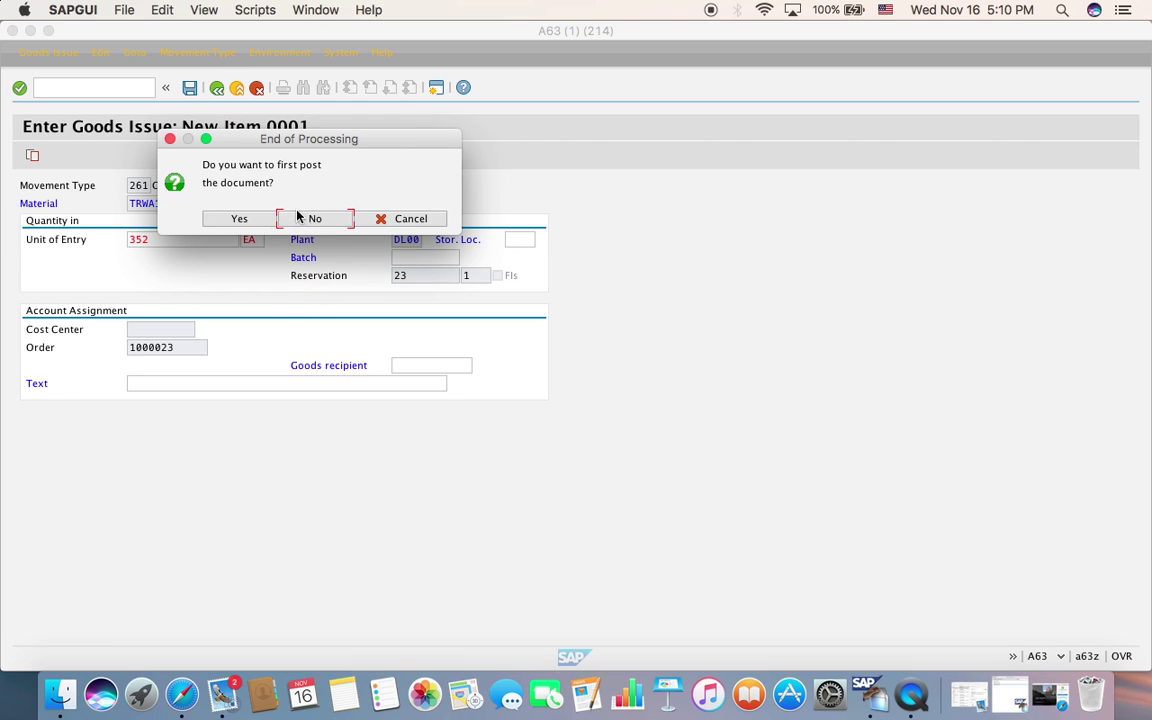
left_click(176, 590)
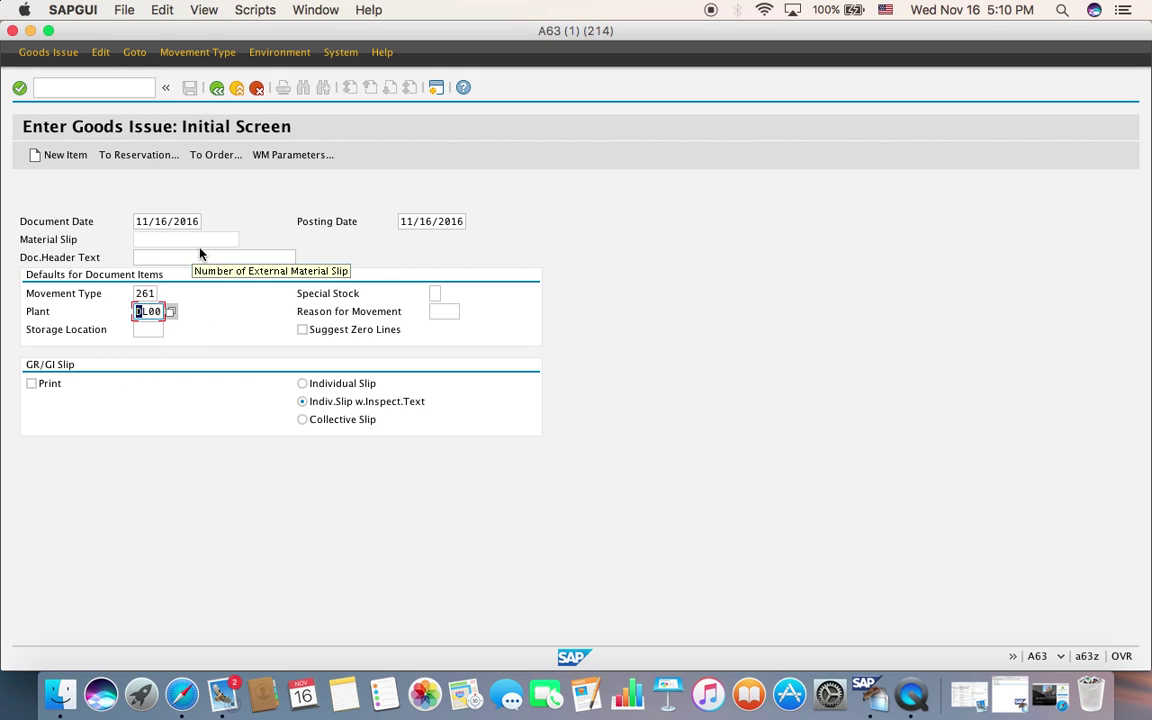
Reference the goods issue to the DXTR3106 production order starting 12/18/2016, found by searching for the material.
left_click(207, 157)
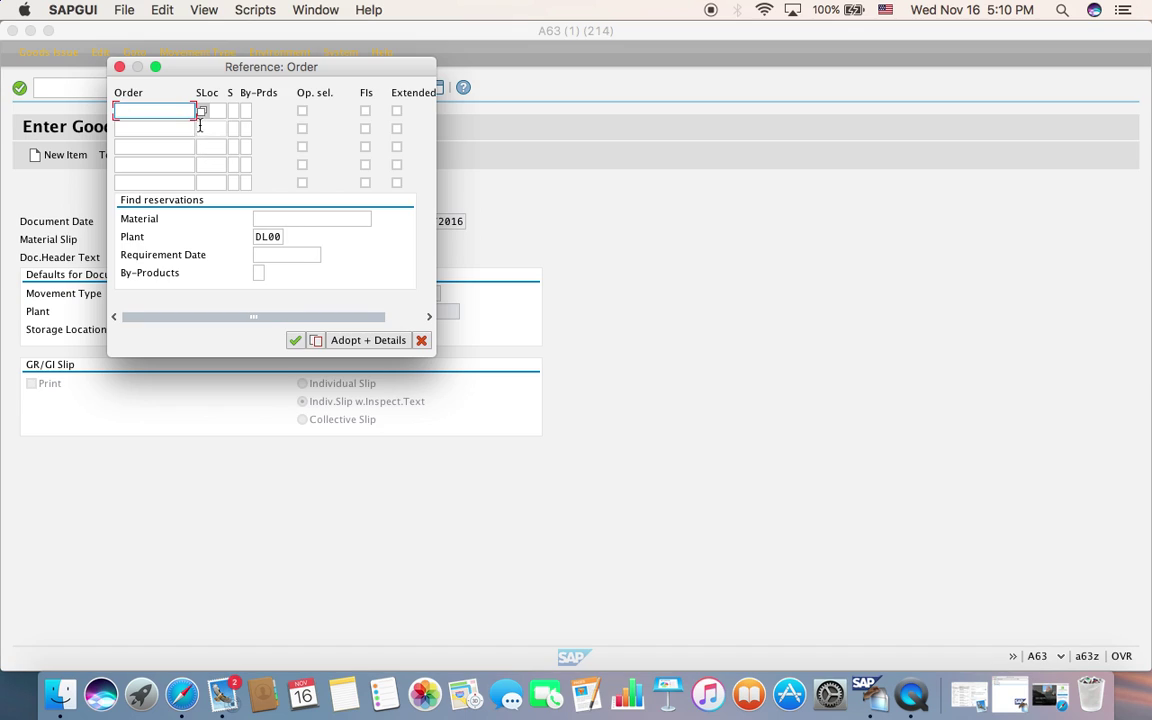
left_click(201, 111)
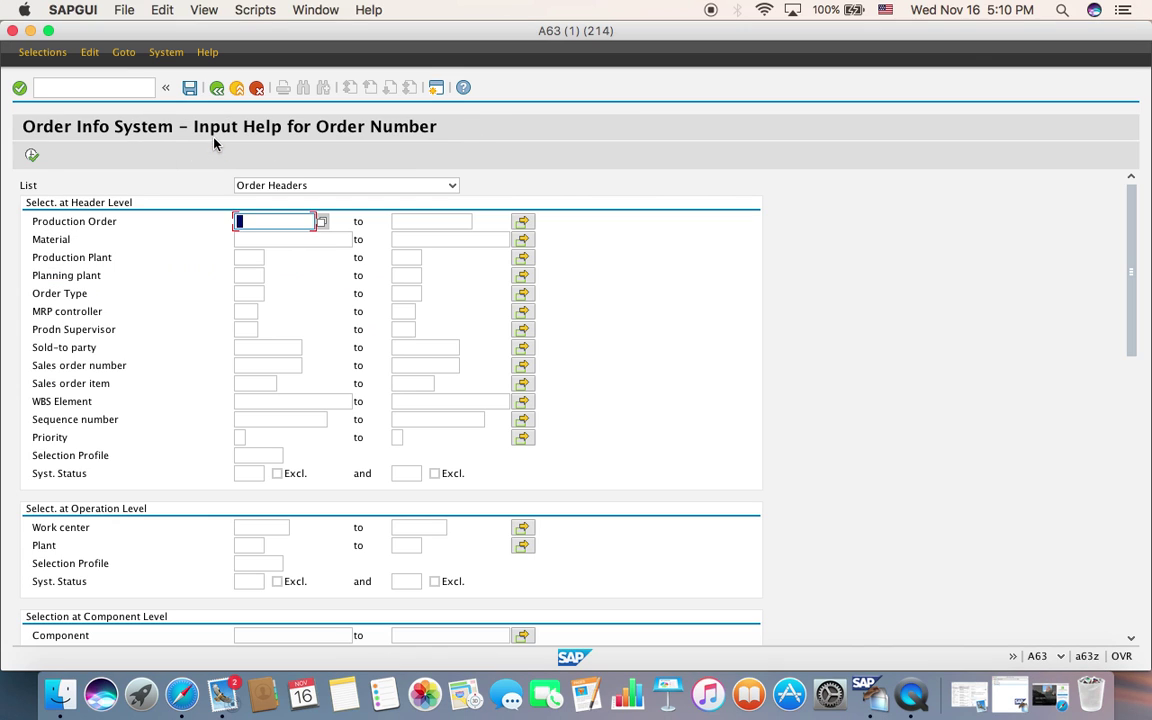
left_click(268, 241)
type("DXTR3106")
key("Down")
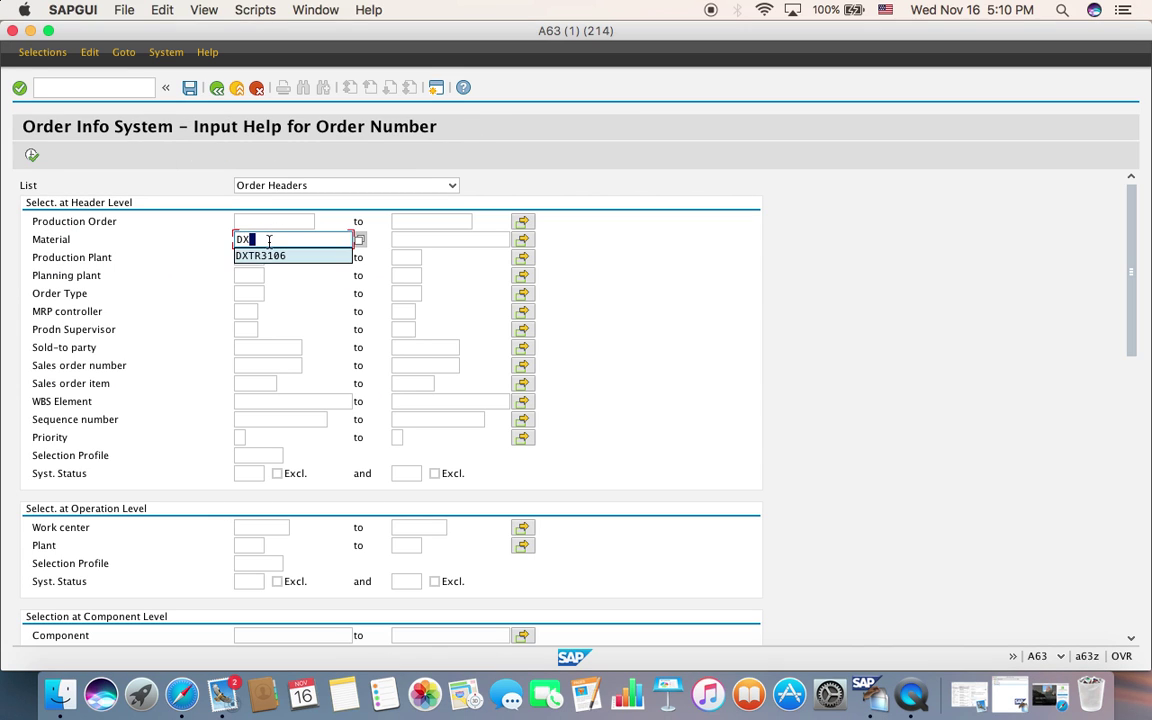
key("Return")
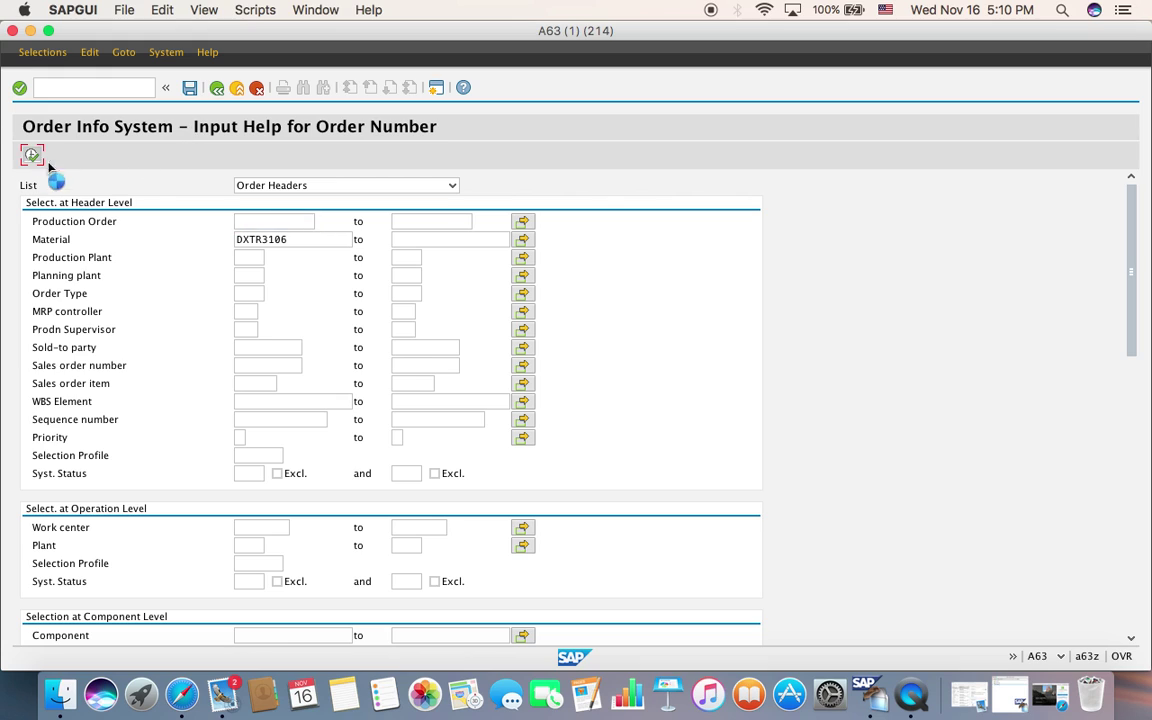
left_click(36, 153)
double_click(65, 220)
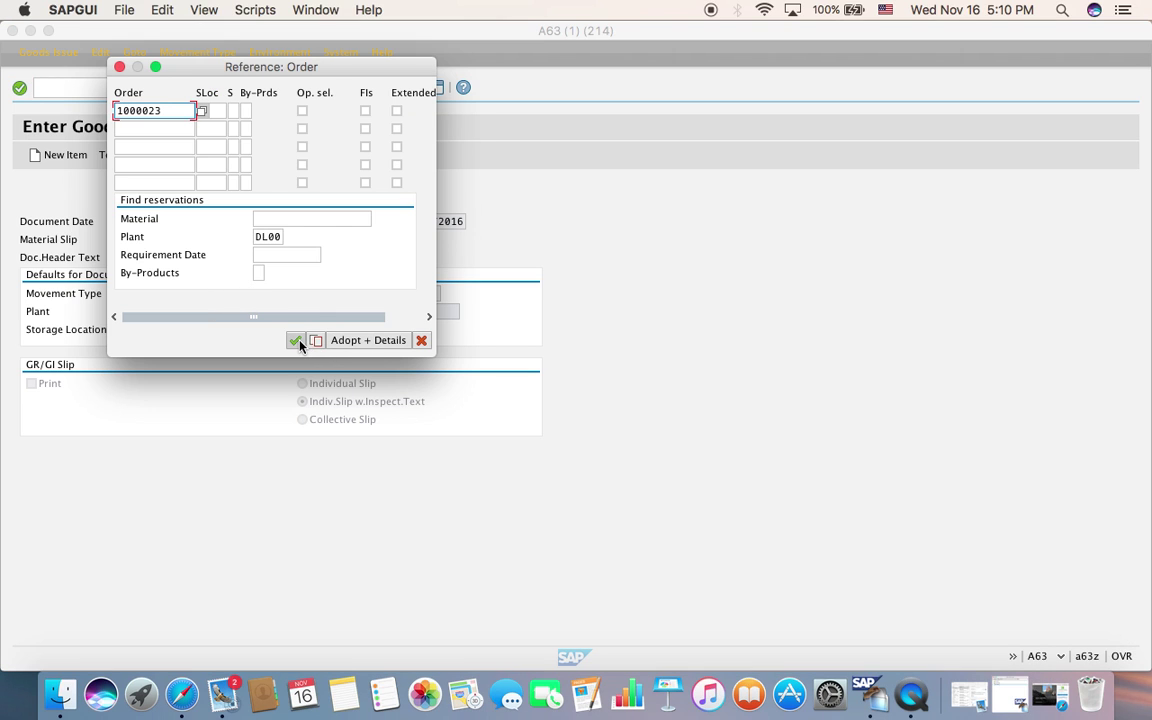
left_click(295, 340)
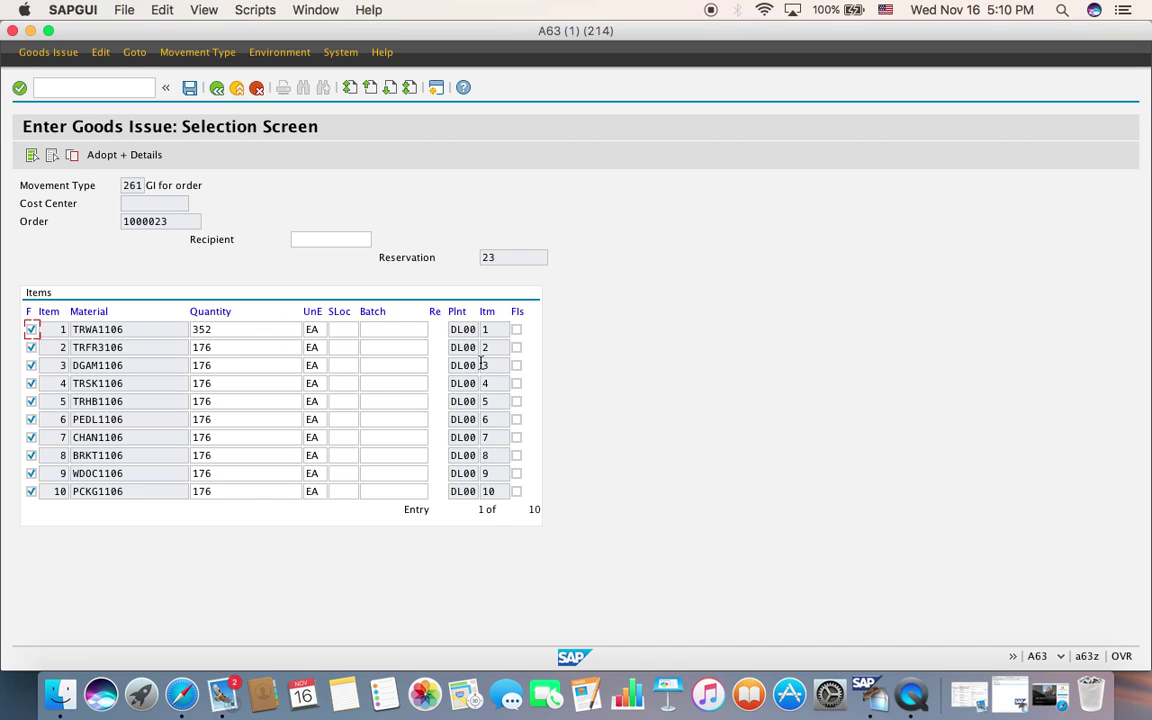
Try to adopt the TRWA1106 wheel assembly item with its storage location left blank, and exit the goods issue unposted.
left_click(341, 329)
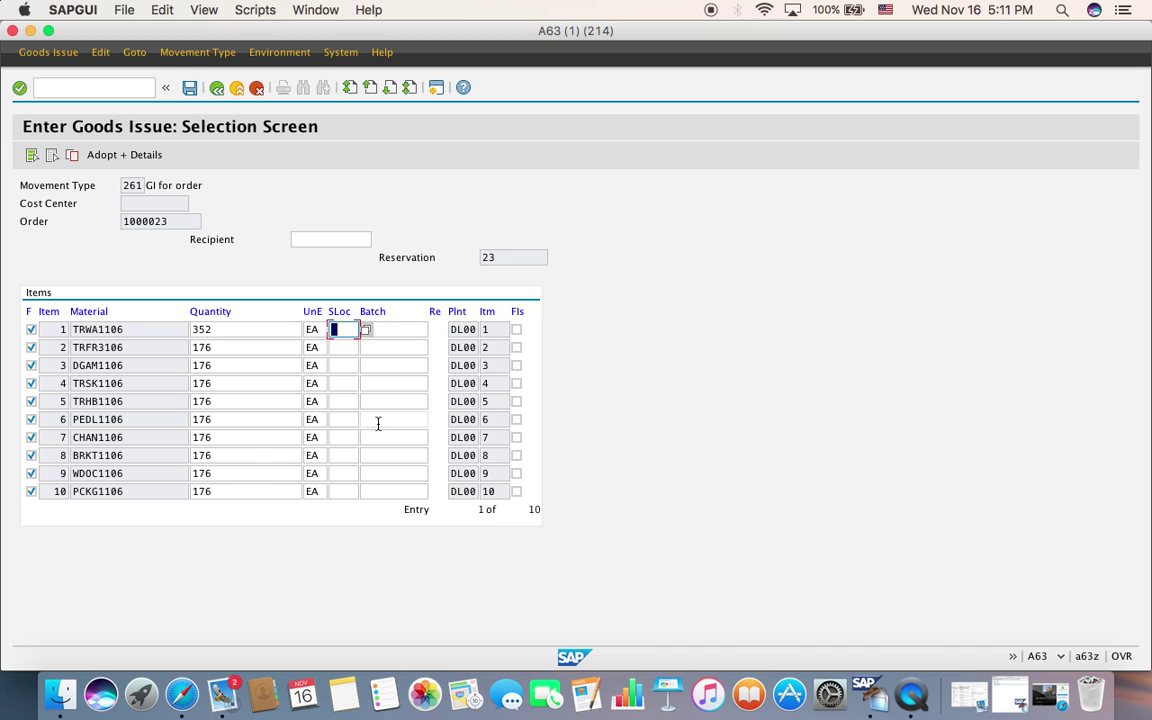
left_click(153, 156)
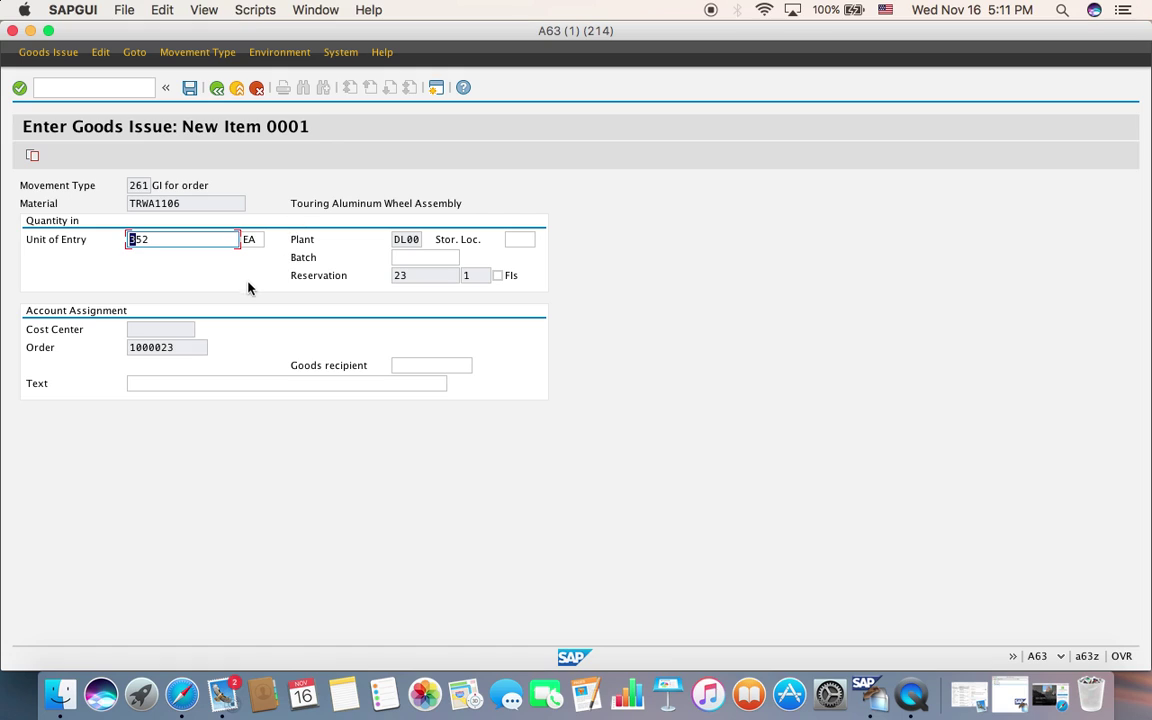
left_click(31, 154)
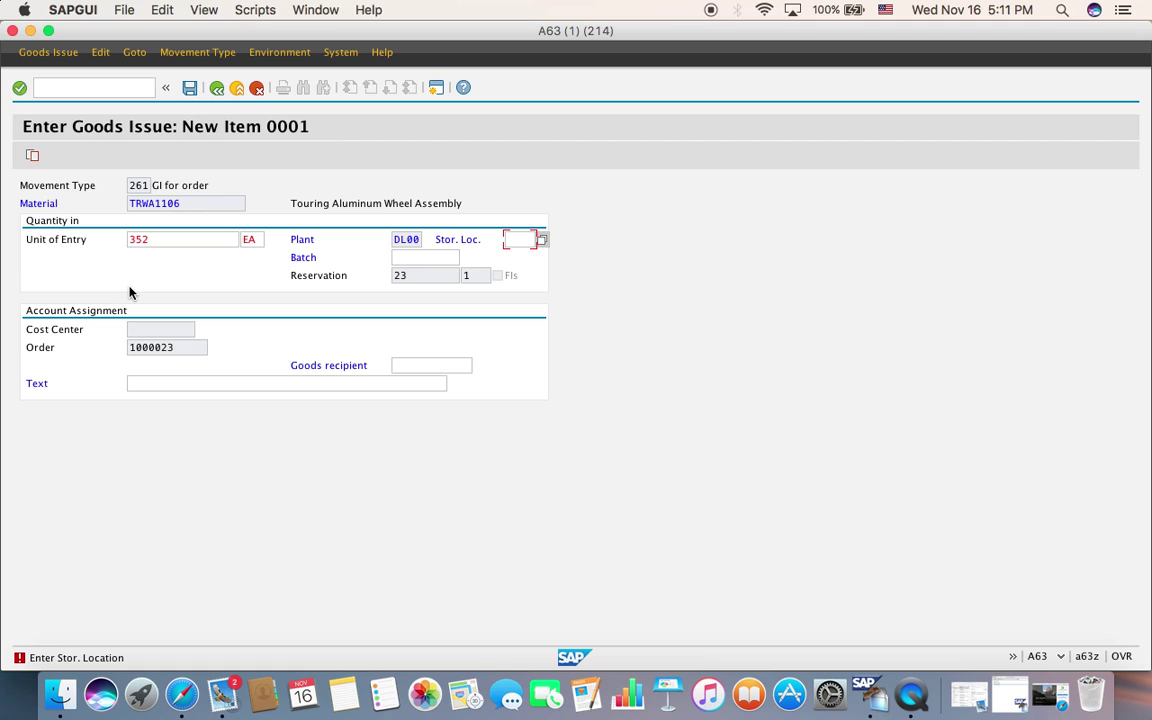
left_click(236, 88)
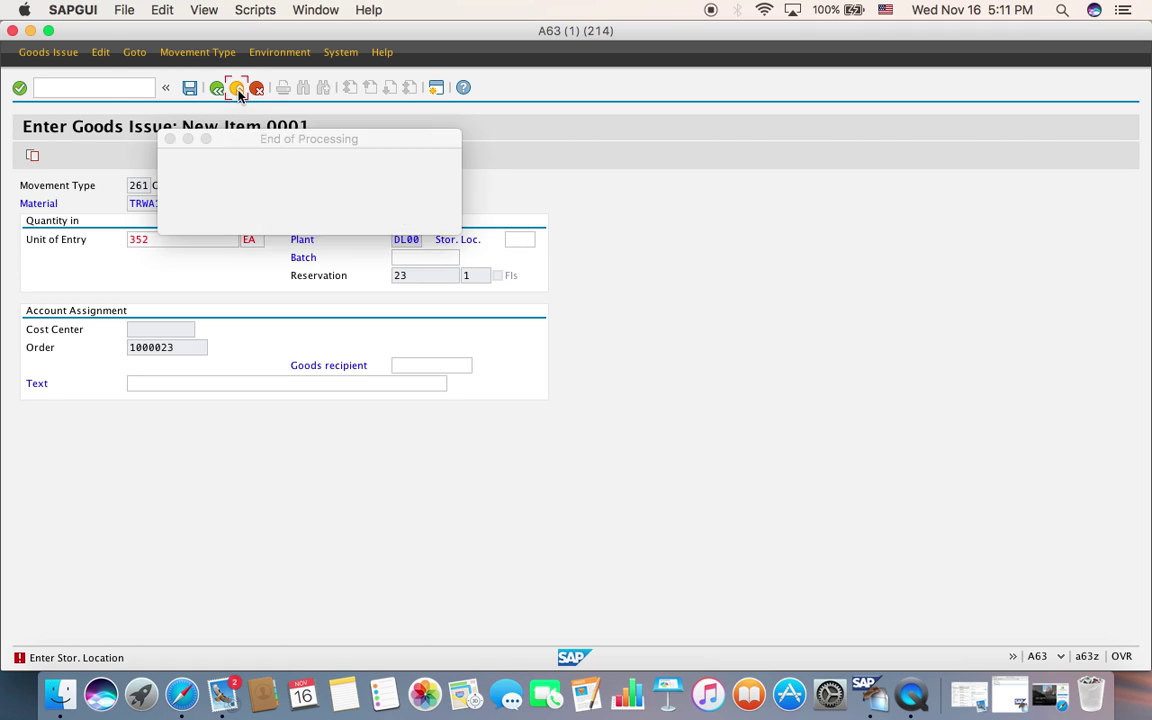
left_click(315, 218)
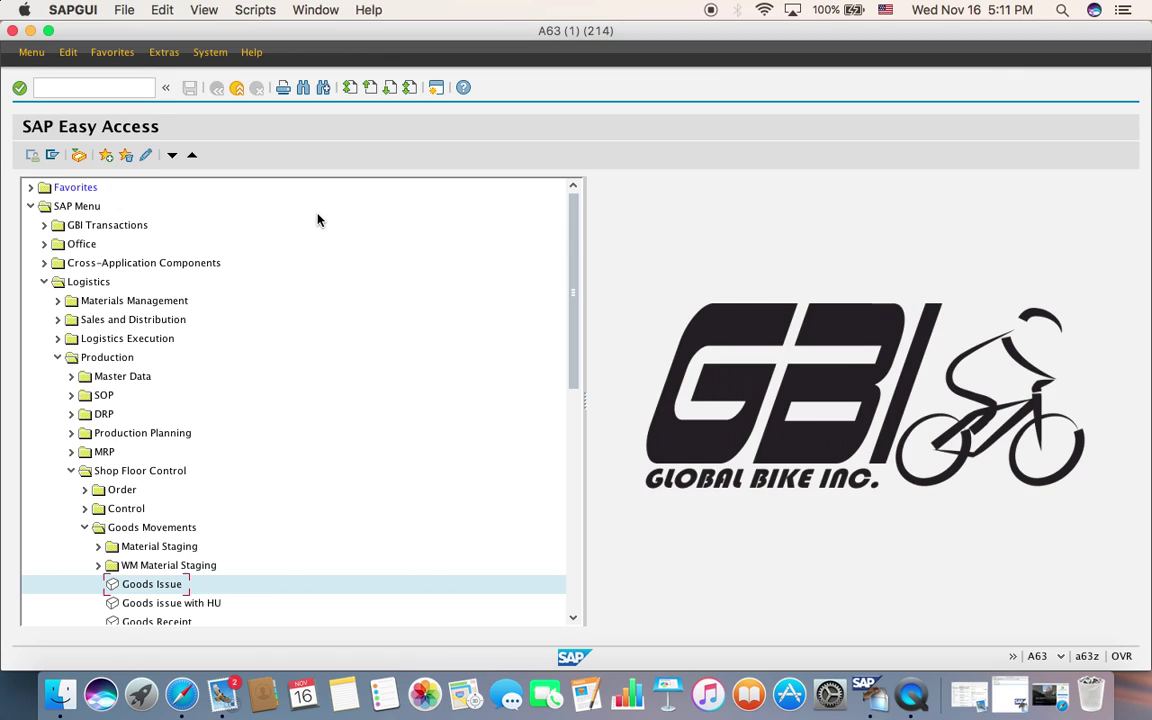
Display the header of the DXTR3106 production order starting 12/18/2016 with the shop floor order display transaction.
left_click(100, 283)
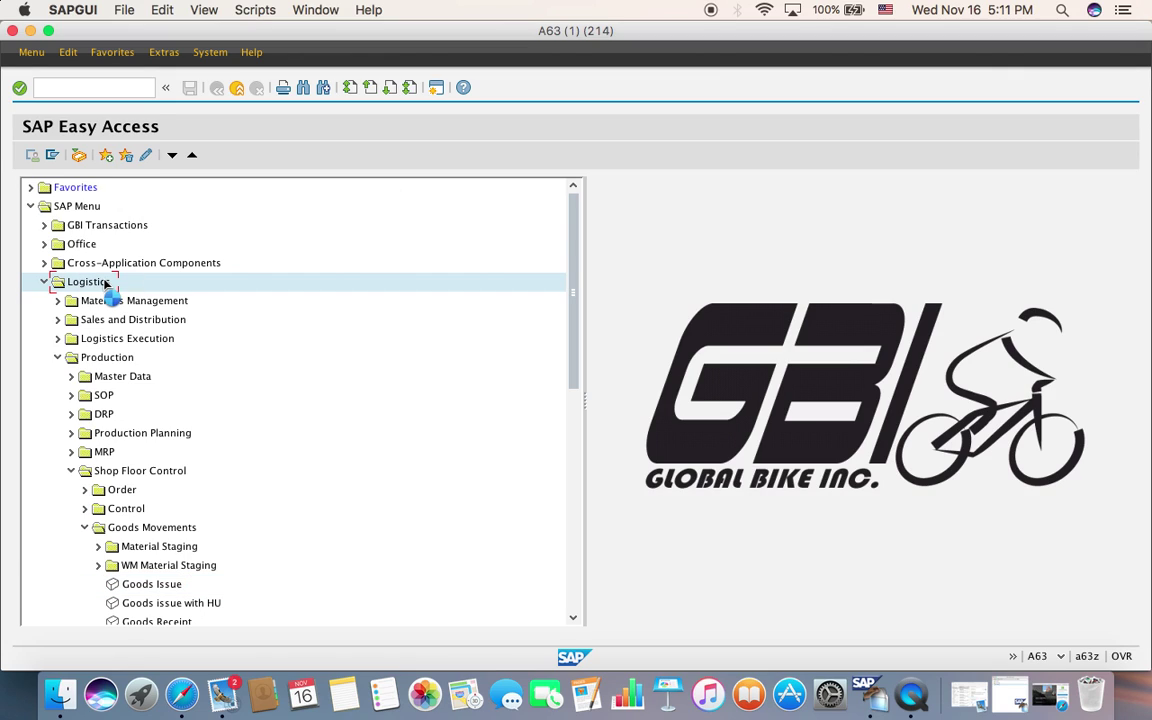
double_click(103, 284)
left_click(103, 285)
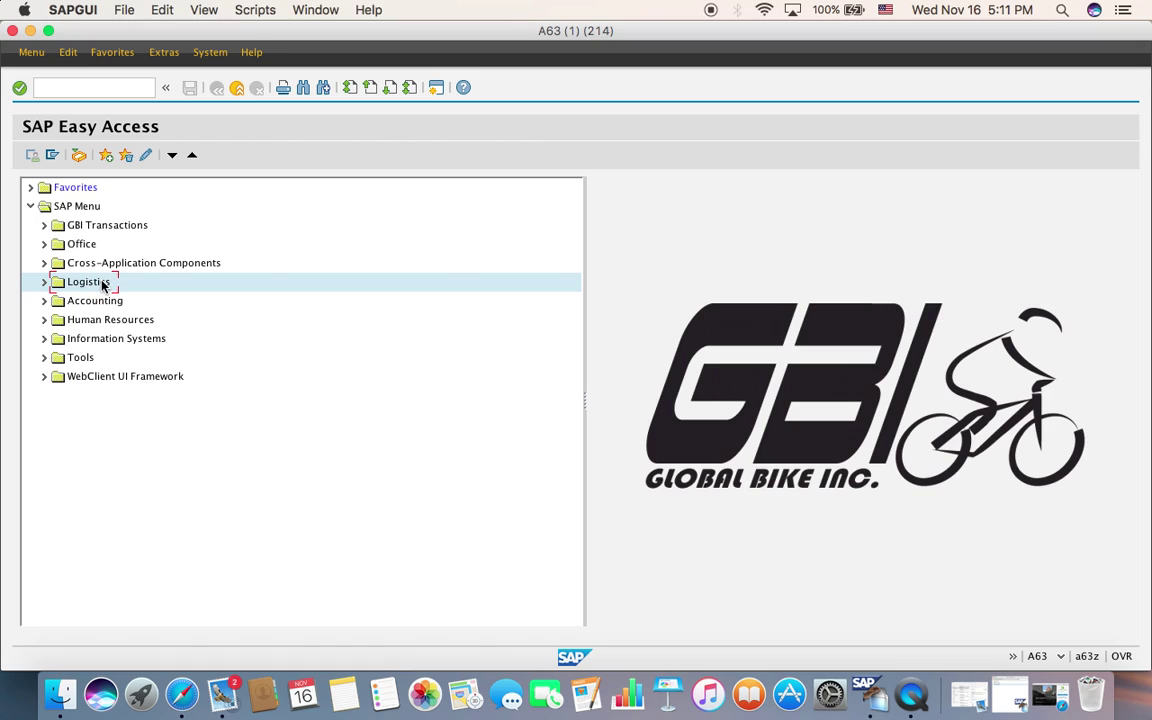
double_click(103, 285)
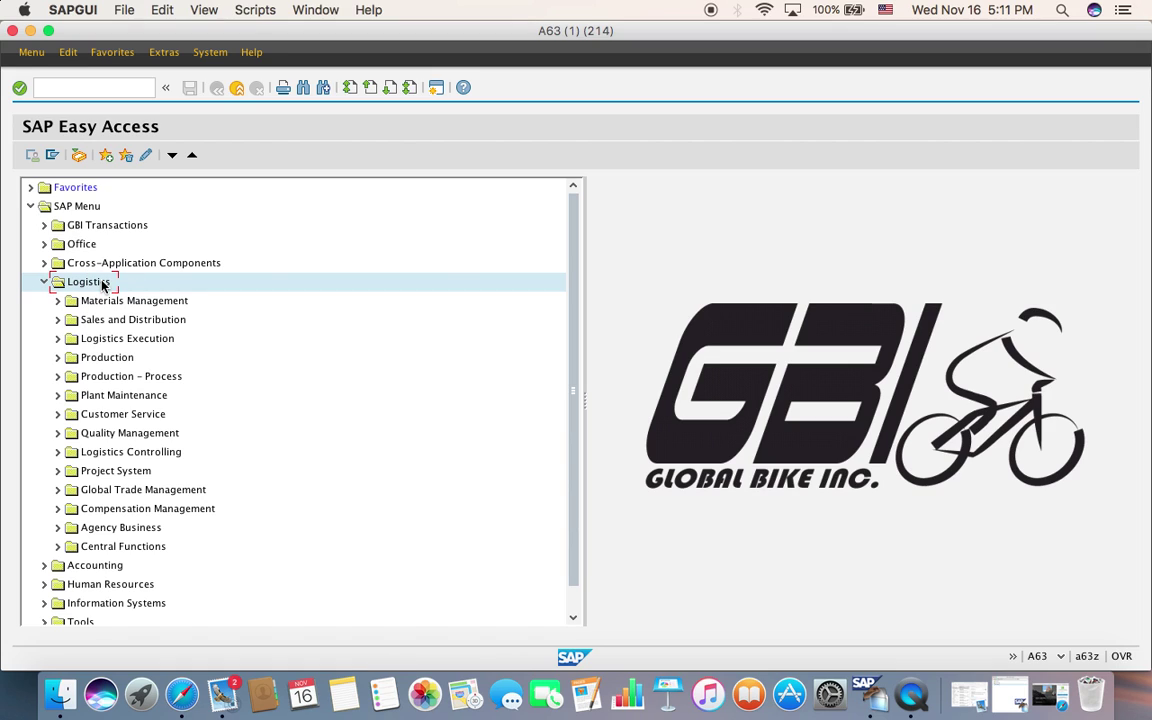
double_click(100, 357)
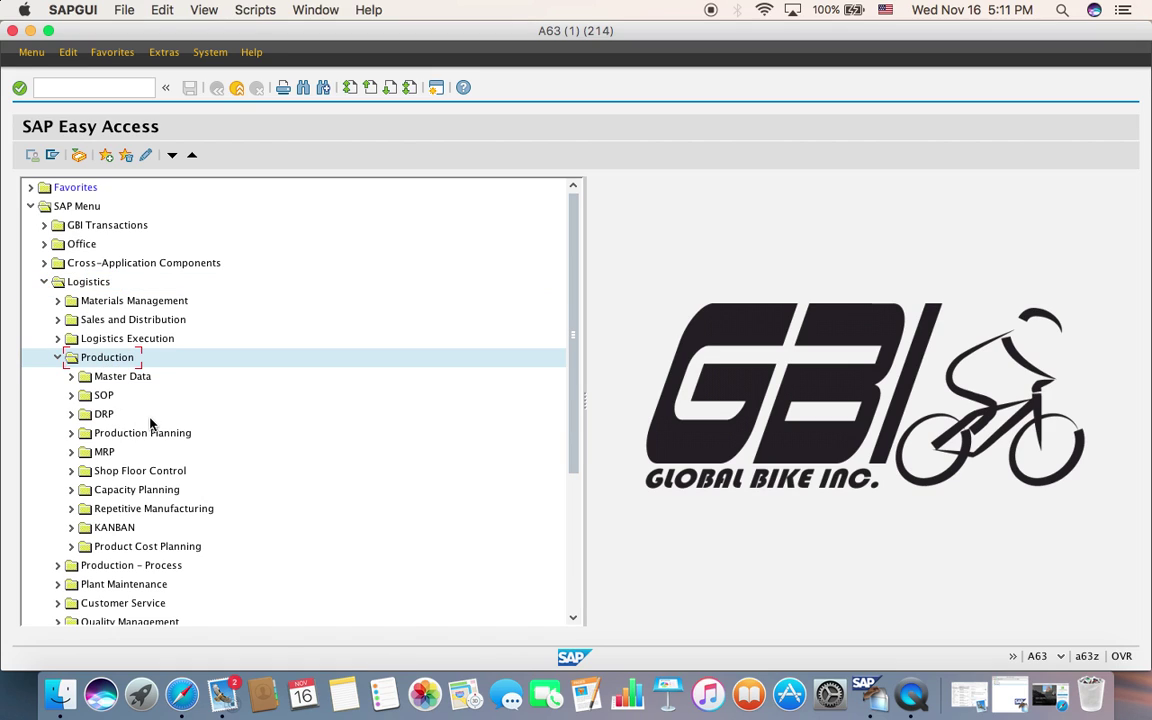
double_click(150, 471)
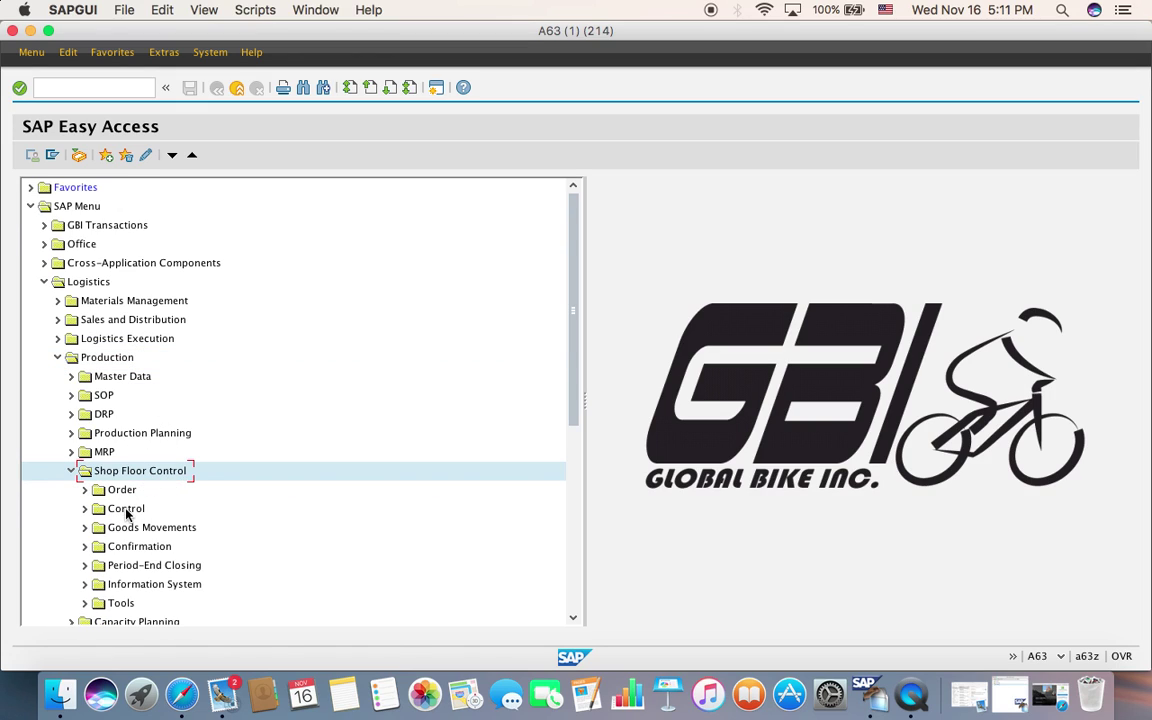
double_click(121, 490)
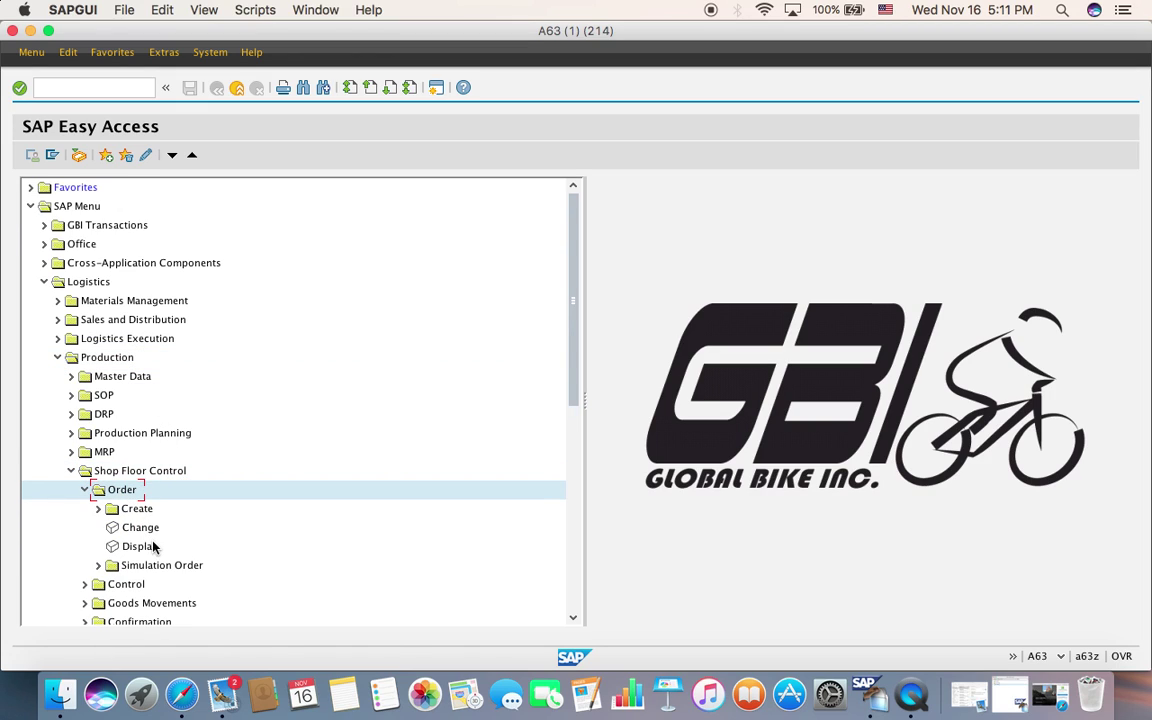
double_click(150, 546)
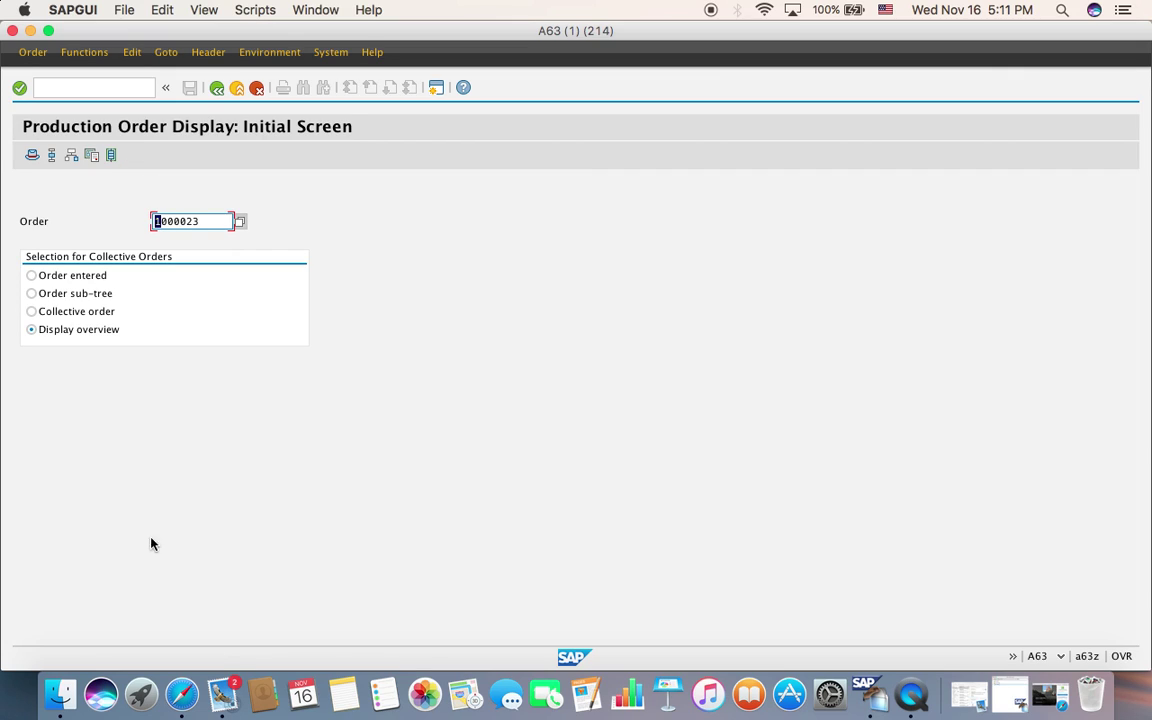
left_click(209, 222)
left_click(19, 87)
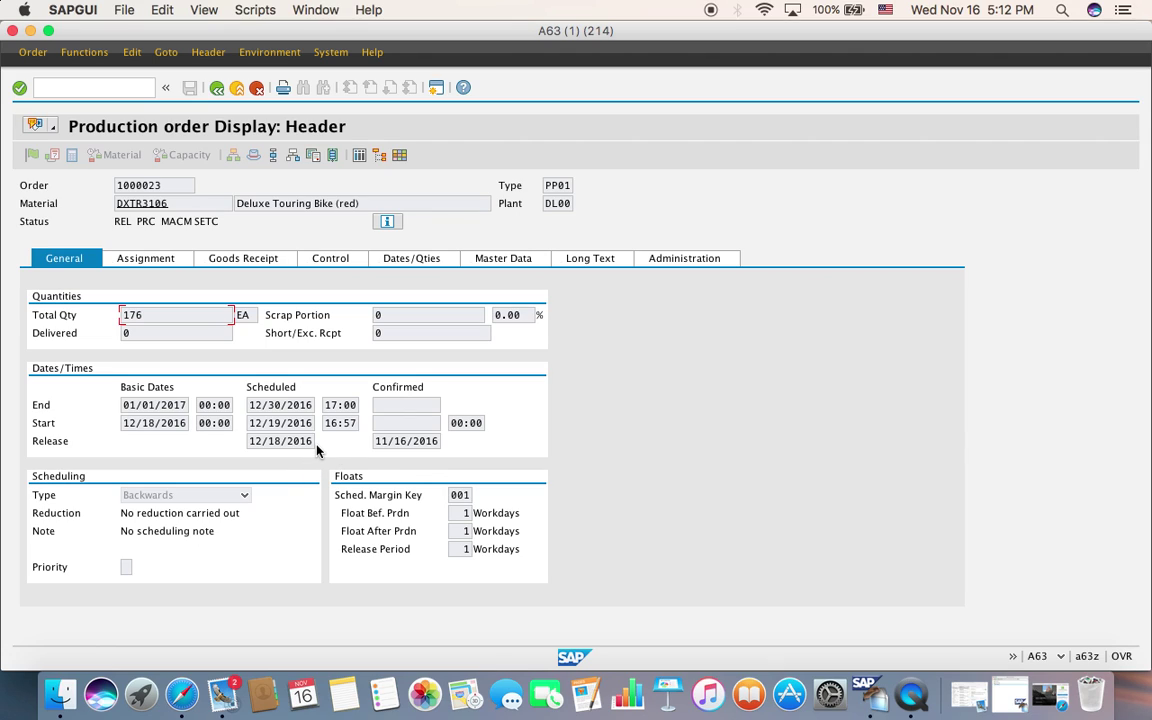
Examine each system status of the DXTR3106 production order in its status details, and return to the order header.
left_click(386, 221)
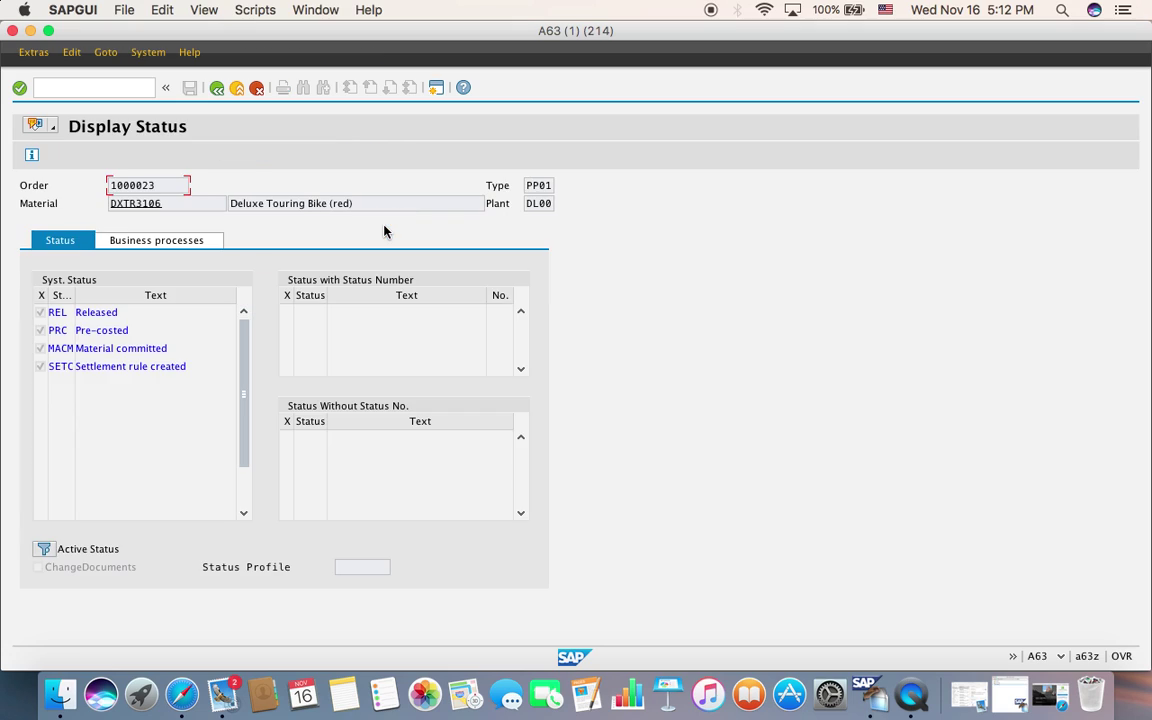
left_click(132, 313)
left_click(139, 330)
left_click(185, 348)
left_click(197, 366)
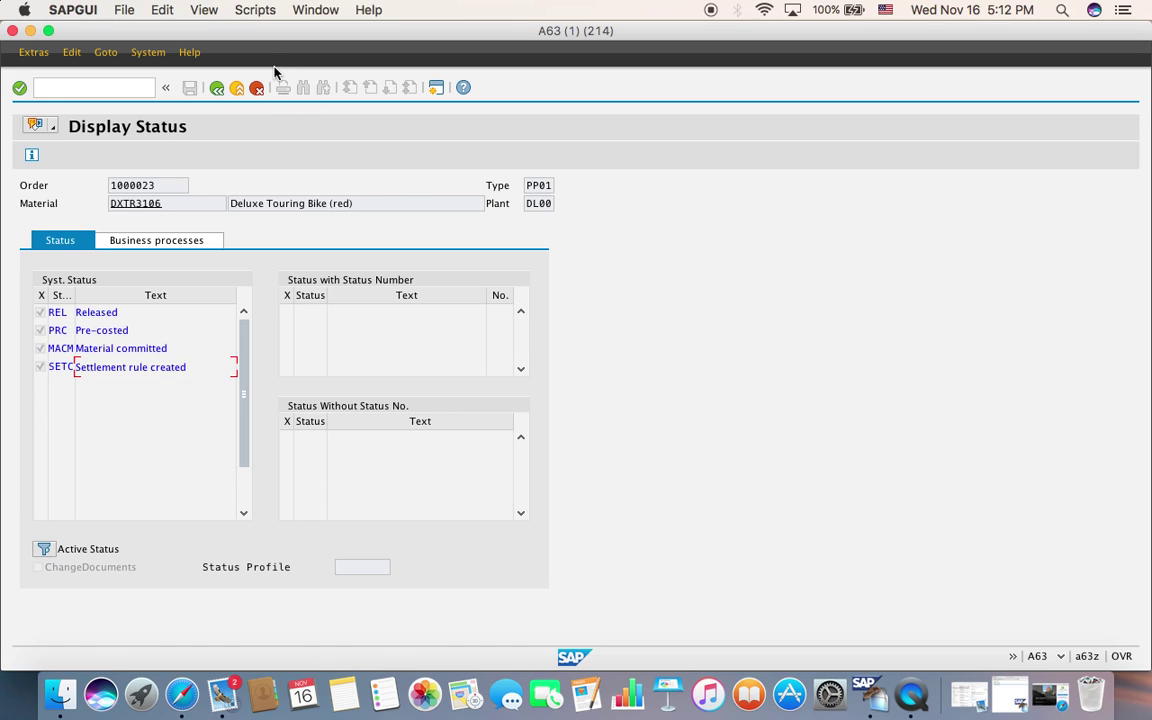
left_click(216, 87)
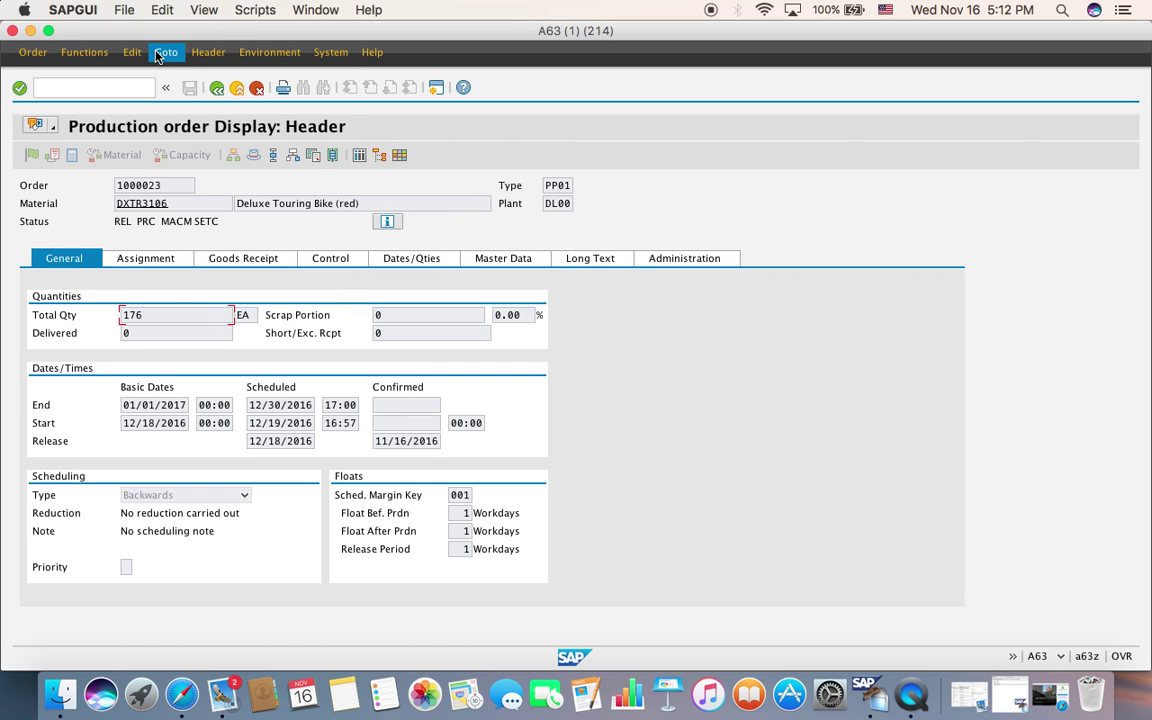
Examine the target/actual cost analysis of the DXTR3106 production order, and exit the order display.
left_click(163, 52)
mouse_move(298, 126)
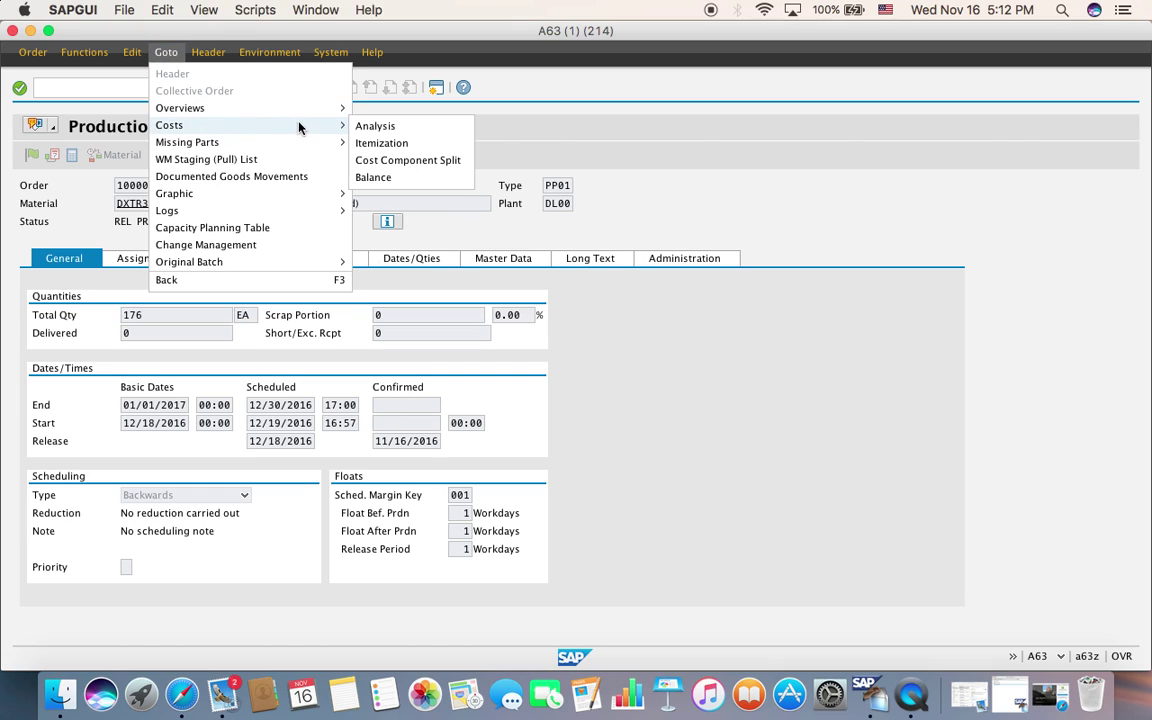
left_click(366, 128)
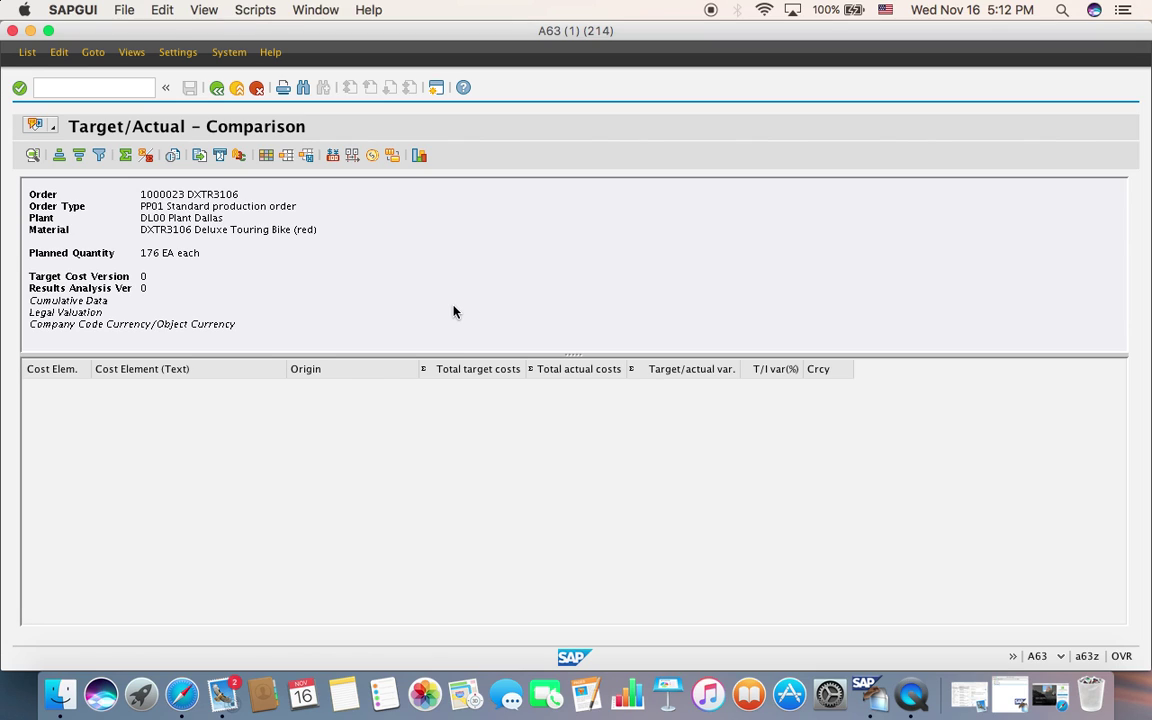
left_click(241, 95)
left_click(241, 95)
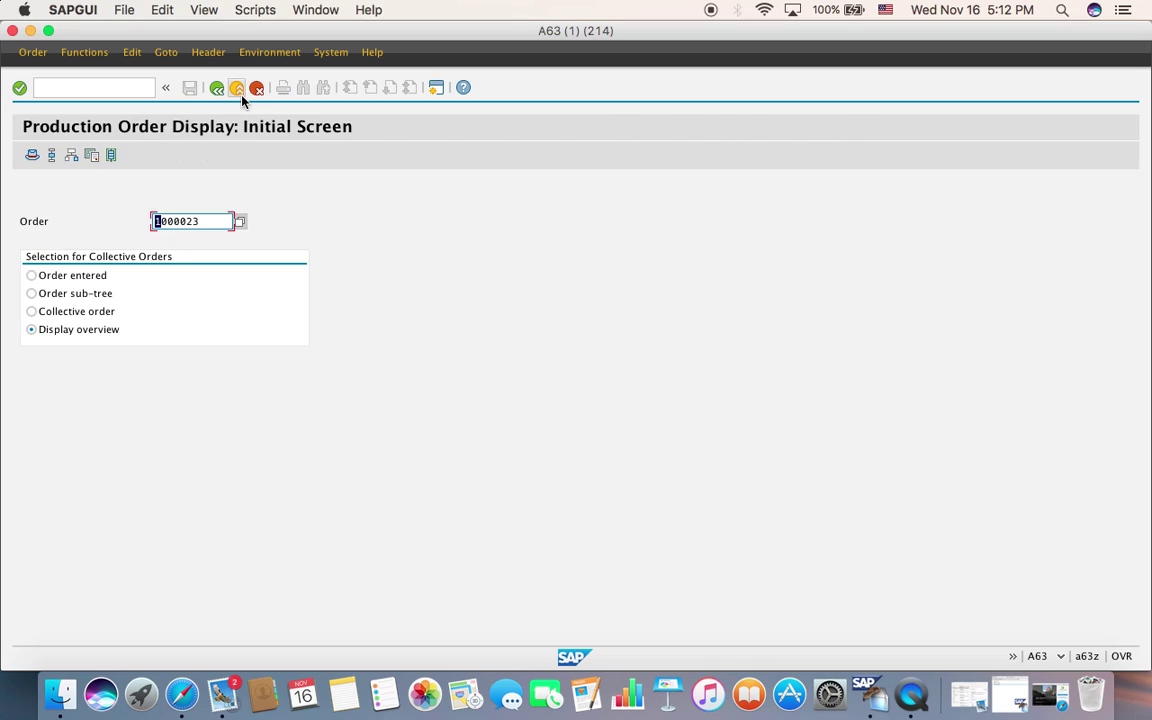
left_click(241, 95)
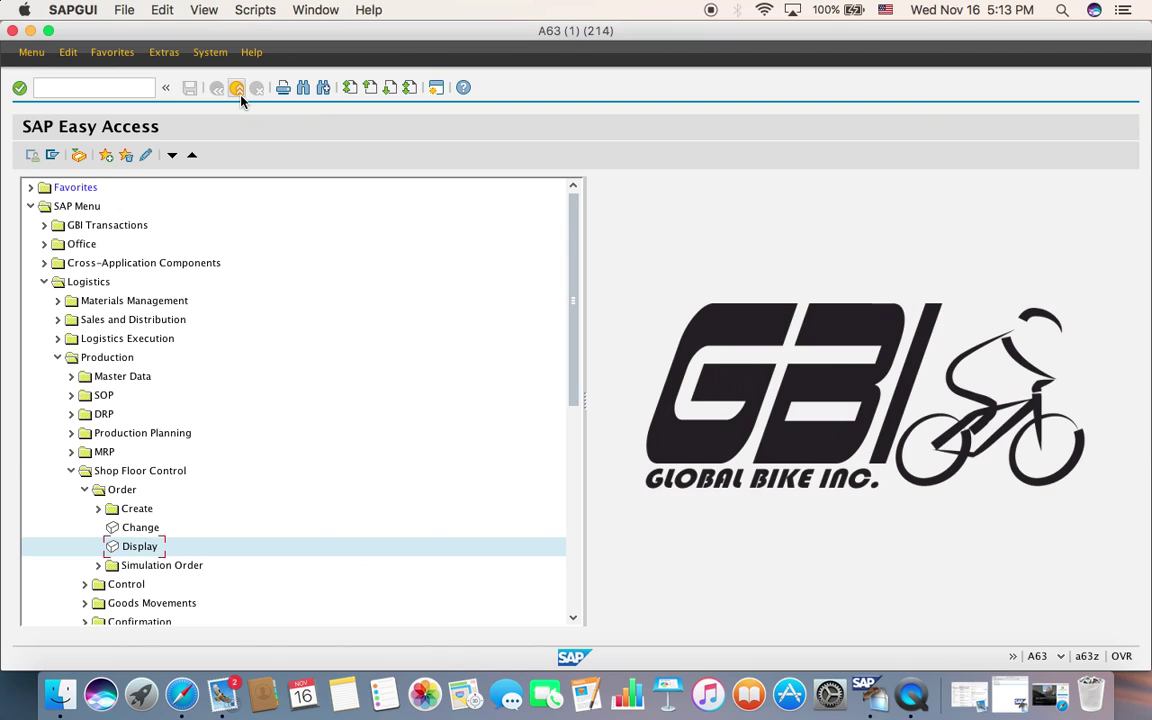
Open the shop floor control transaction for entering a confirmation at production order level.
left_click(90, 283)
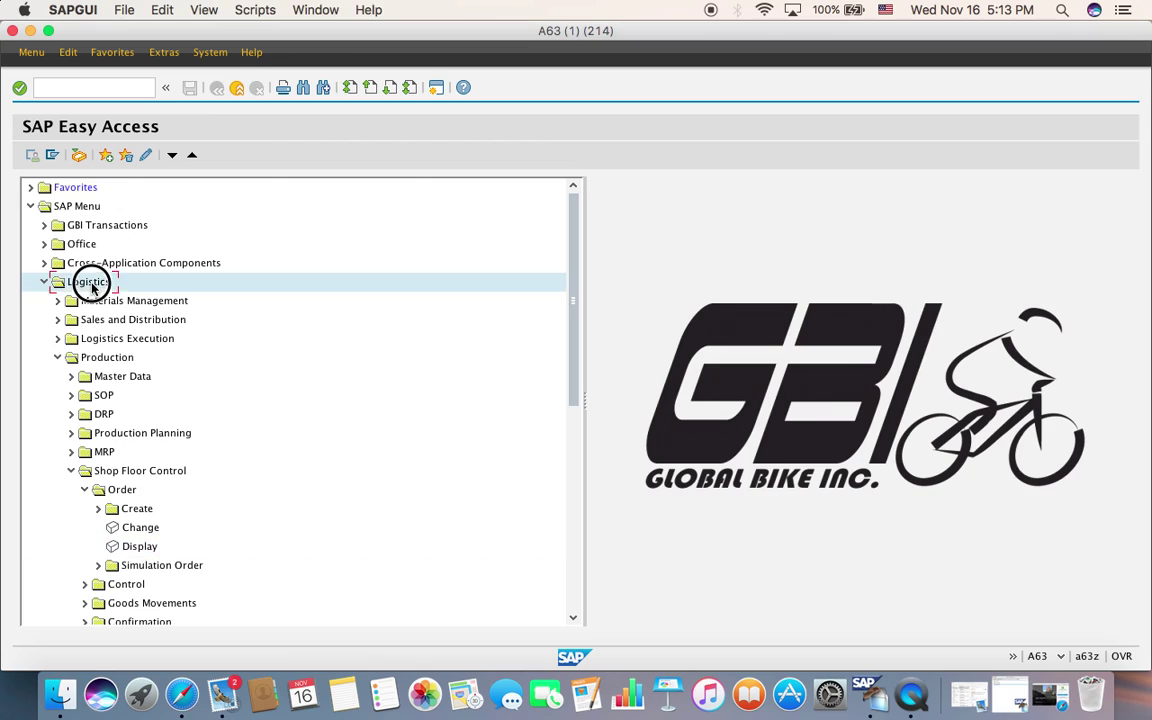
double_click(90, 283)
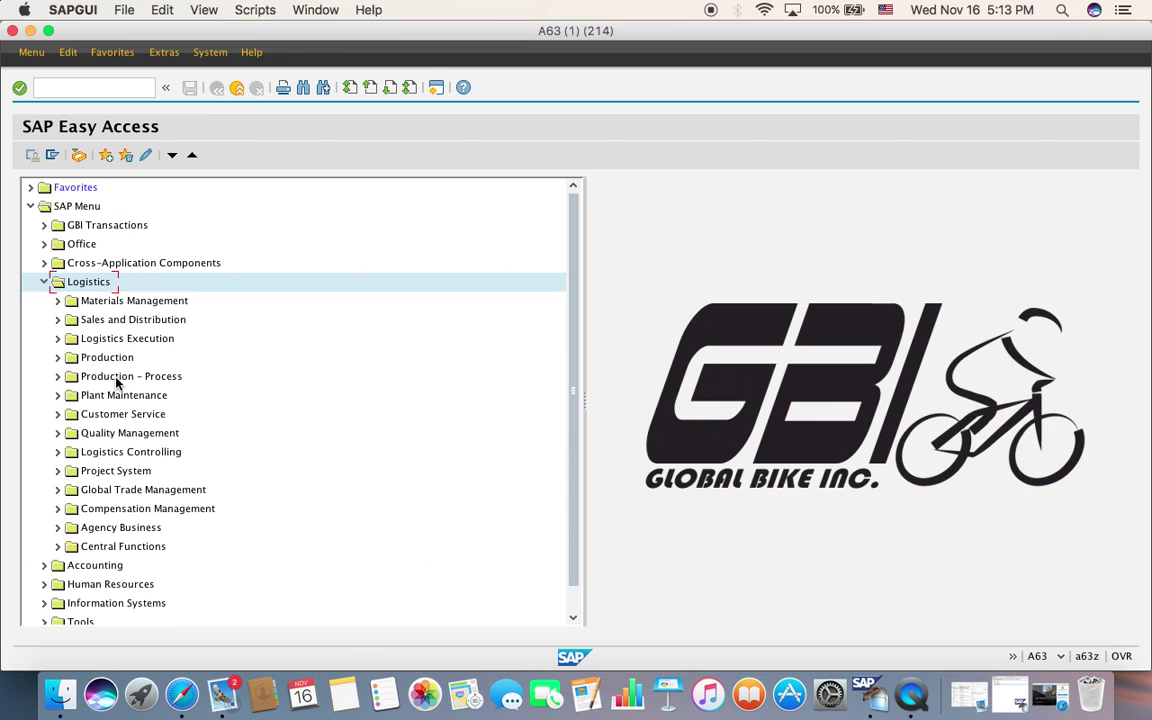
double_click(110, 357)
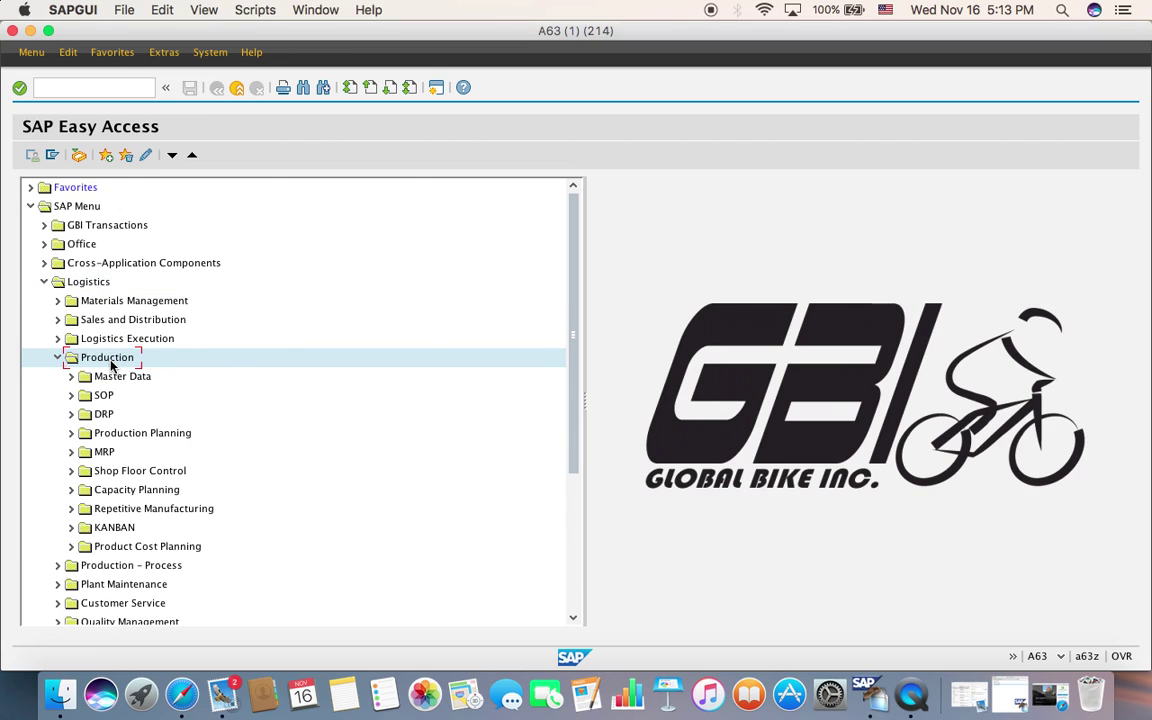
double_click(152, 470)
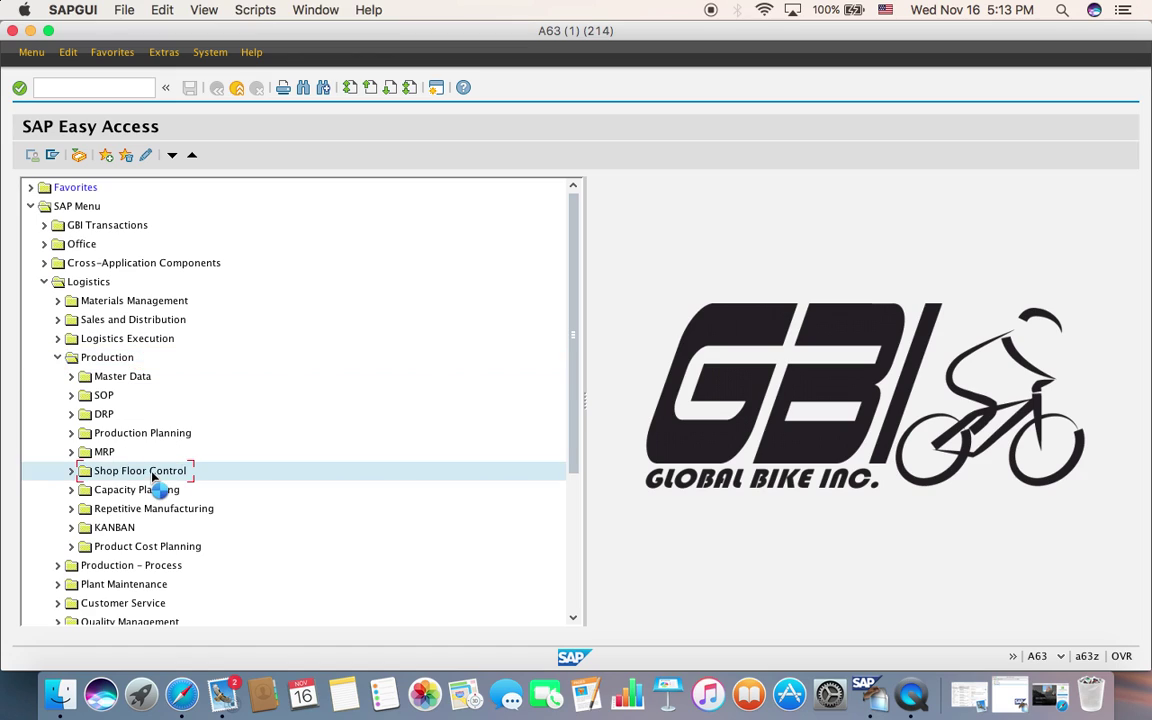
double_click(155, 548)
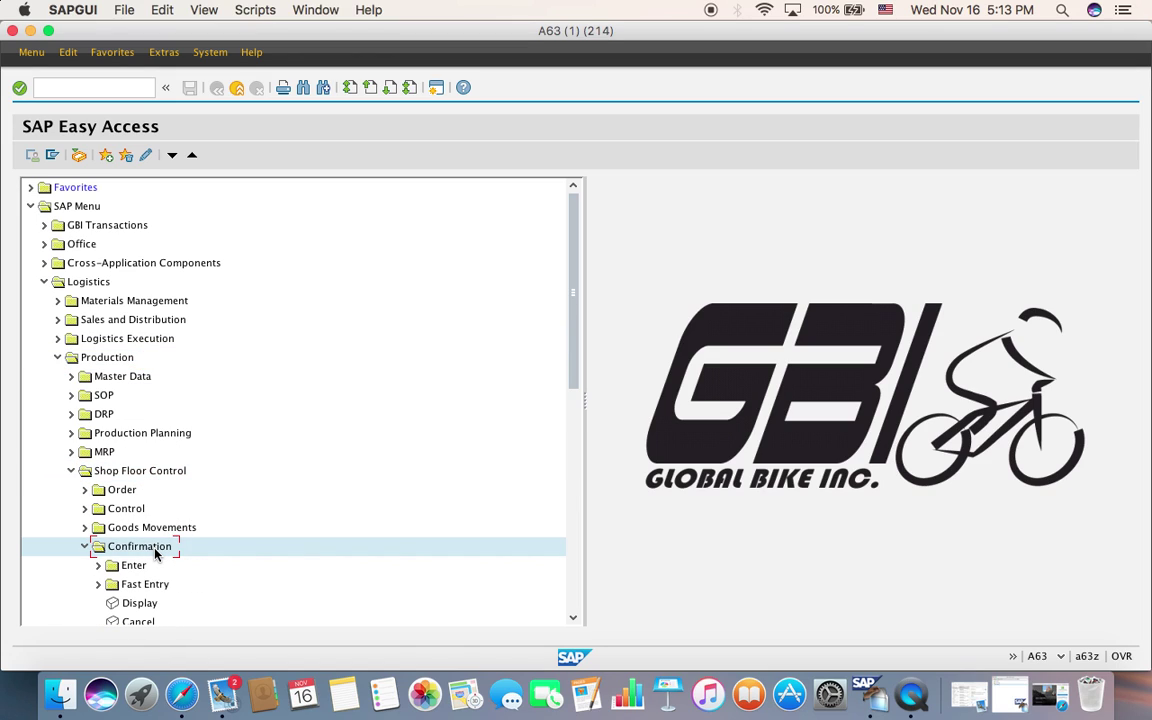
left_click(108, 568)
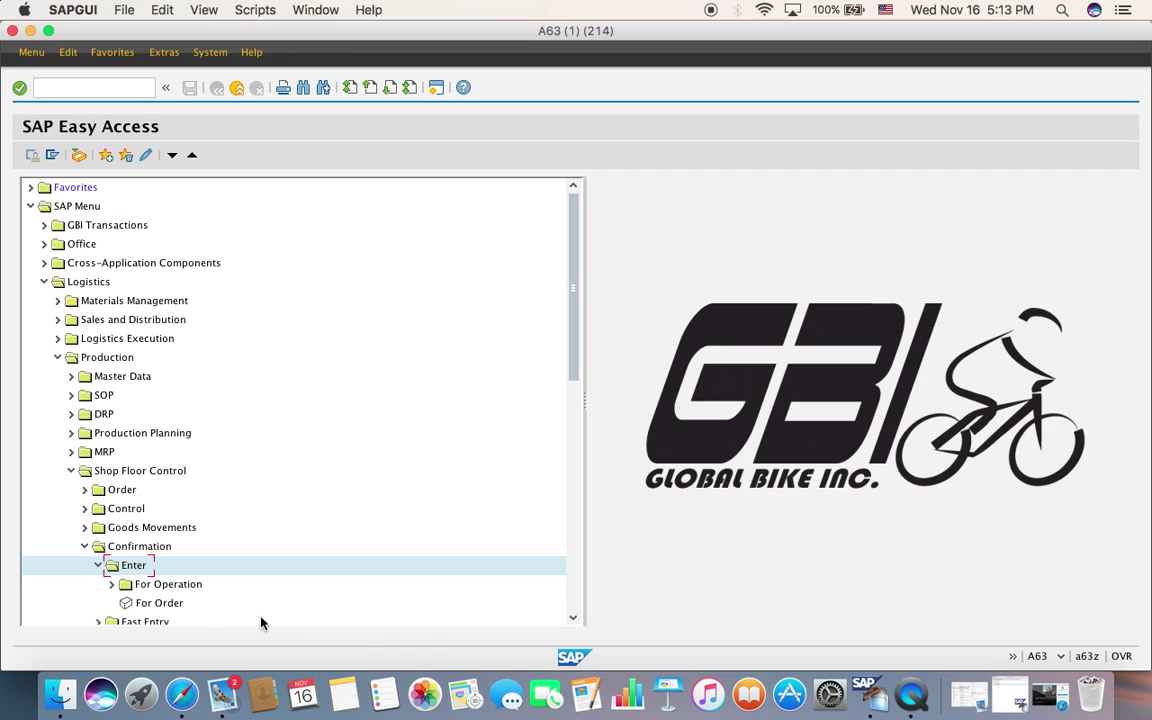
double_click(145, 603)
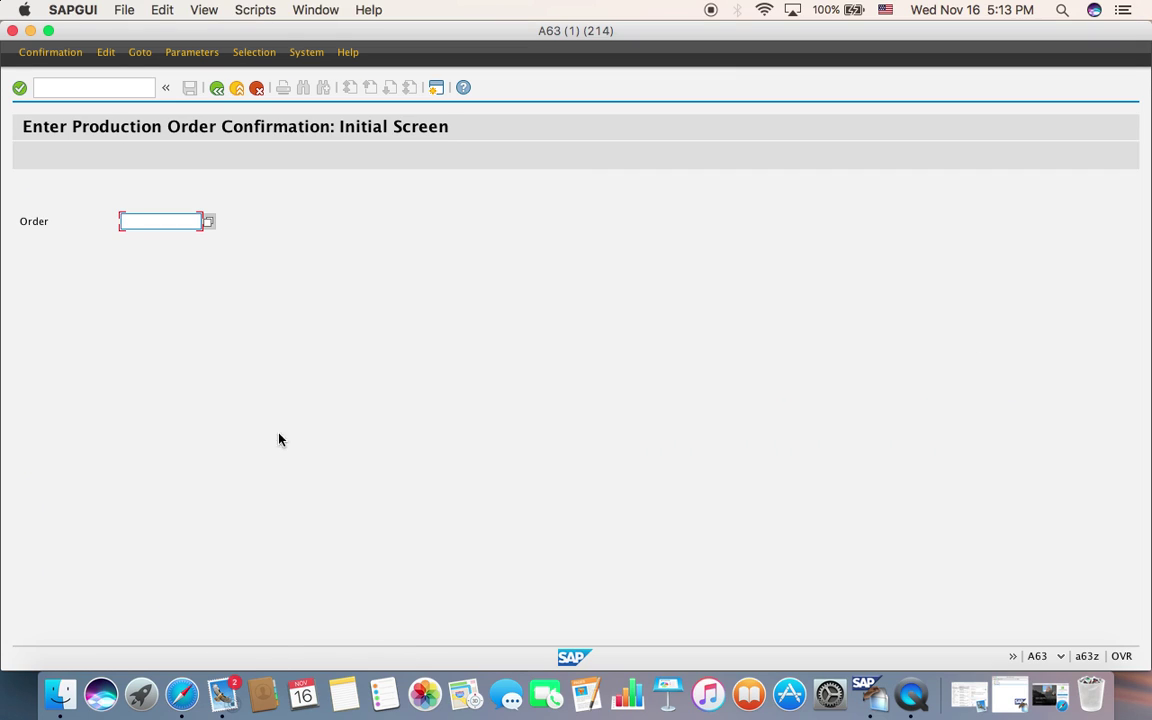
Search the order info system for material DXTR3106 and select the order with basic start date 12/18/2016 for confirmation.
left_click(207, 223)
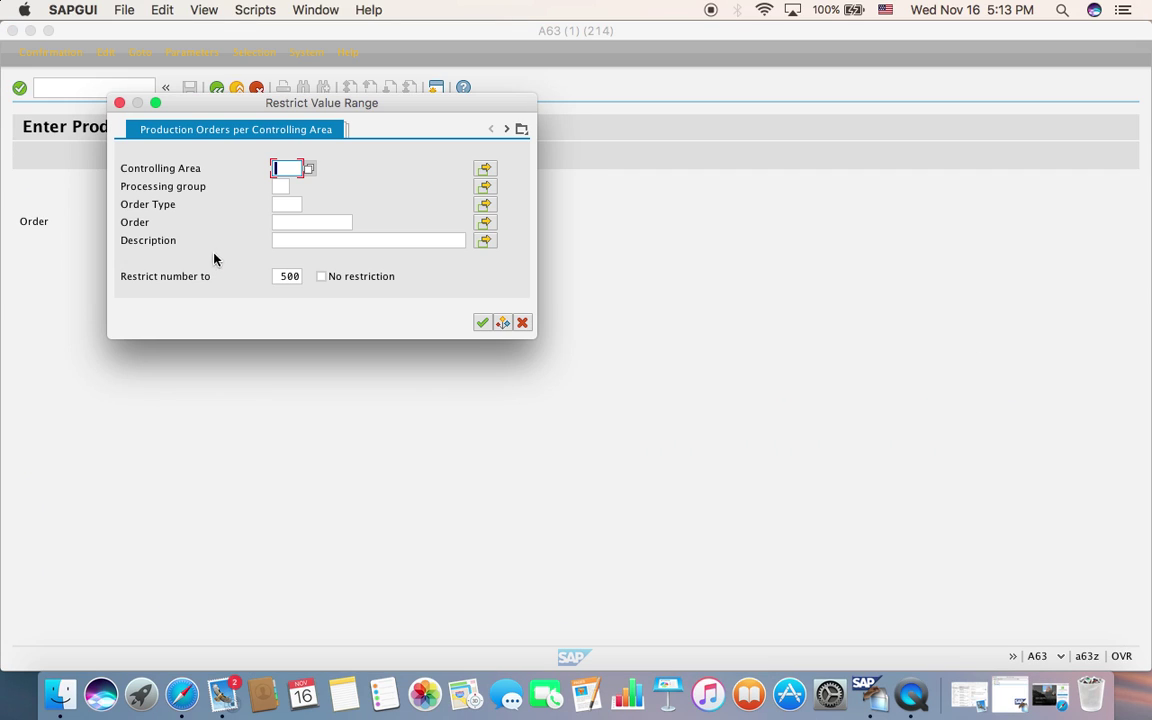
left_click(520, 128)
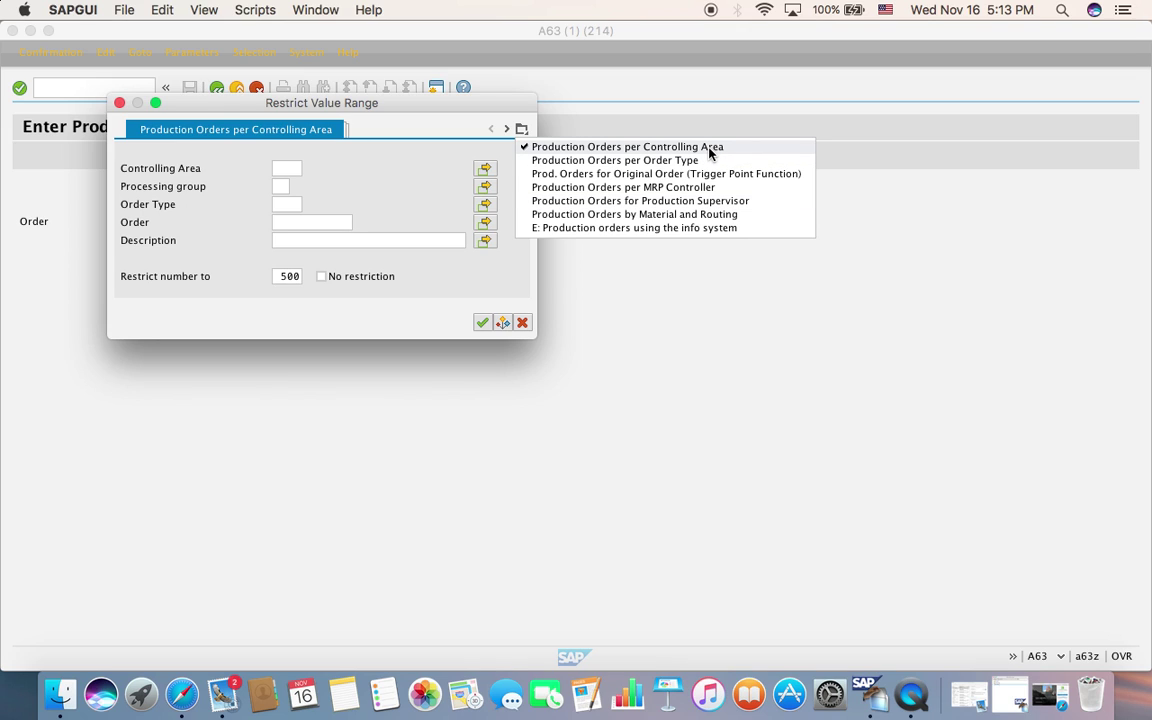
left_click(710, 228)
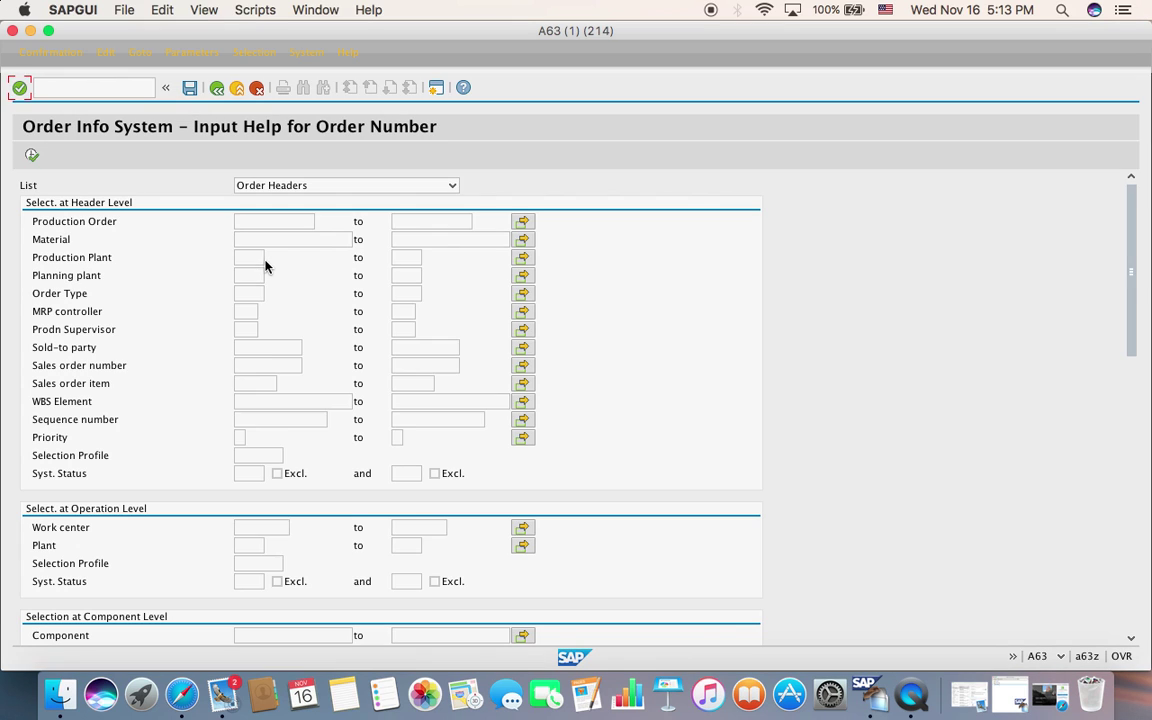
left_click(271, 241)
type("DXTR3106")
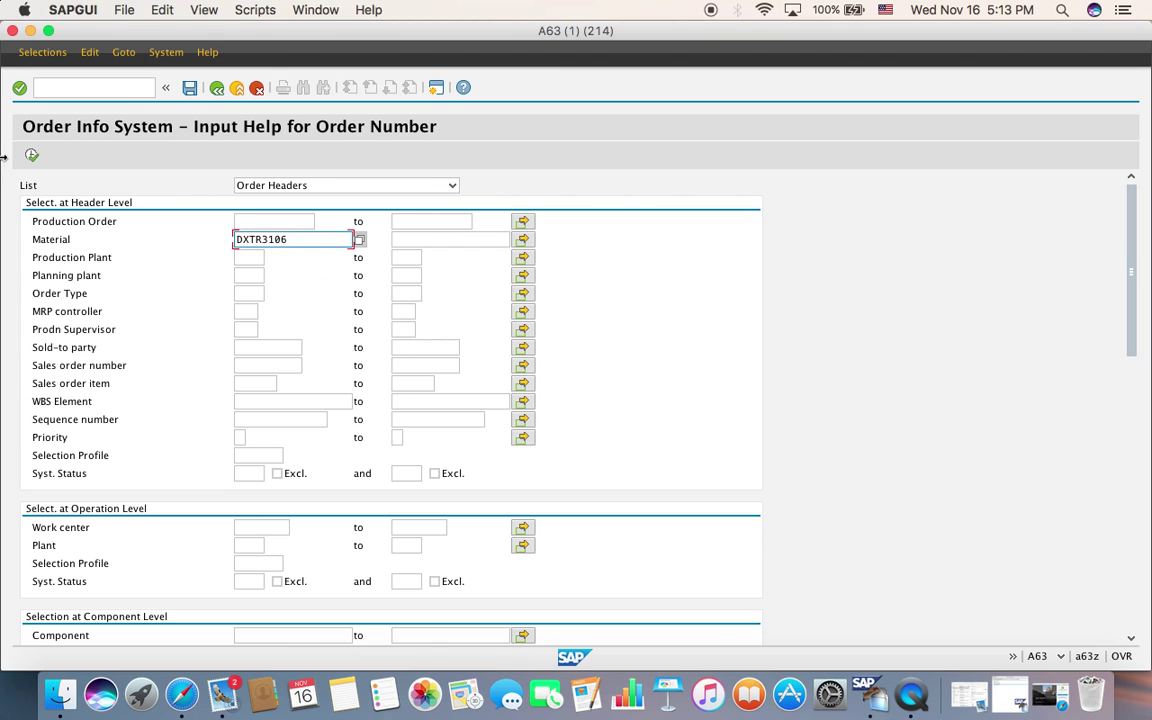
left_click(31, 155)
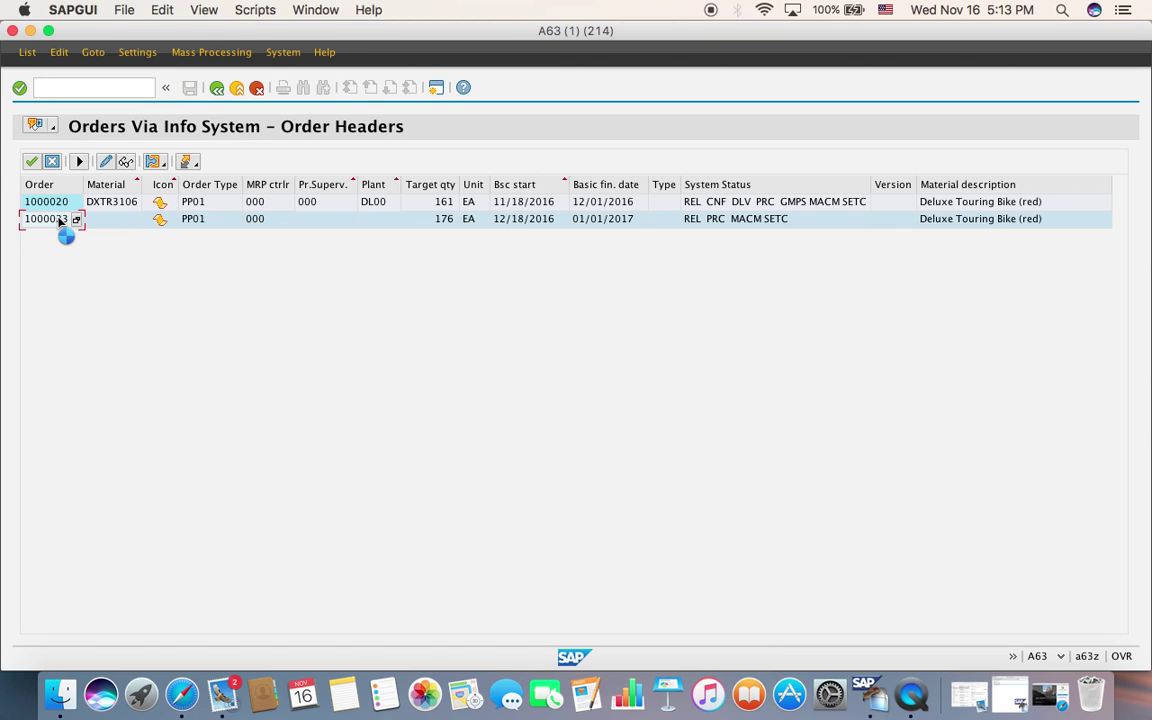
double_click(62, 220)
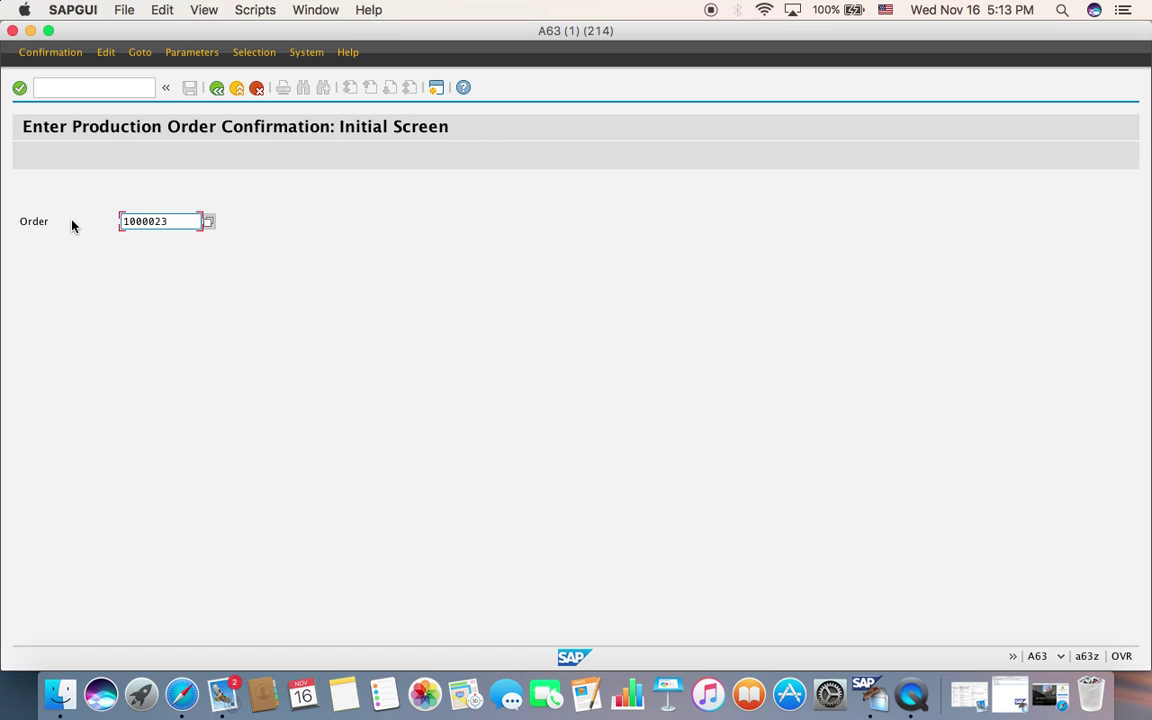
Open the actual data entry of the order's confirmation, and leave it without saving.
left_click(19, 88)
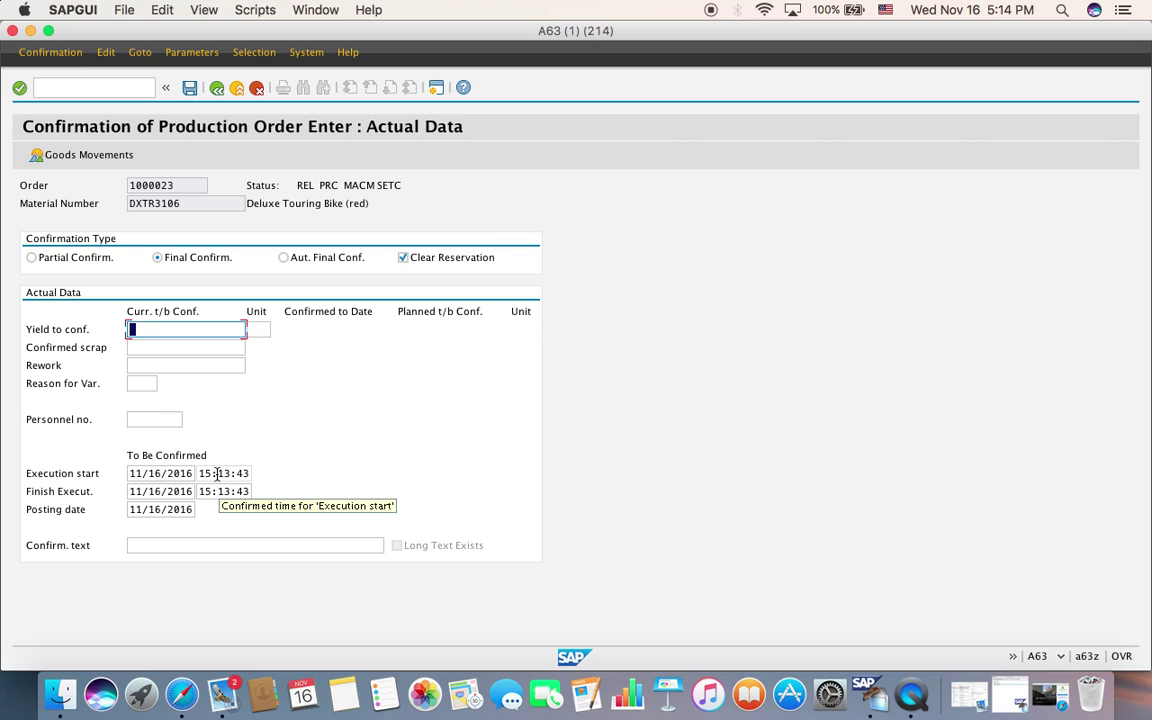
left_click(238, 96)
left_click(312, 238)
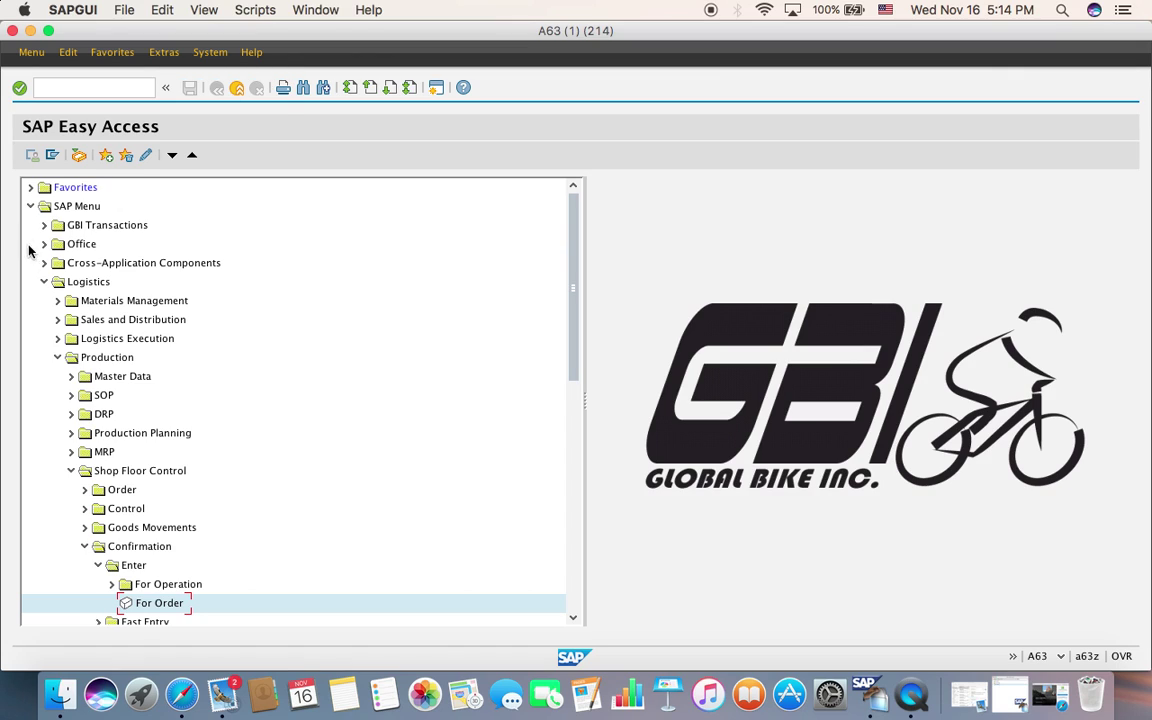
Open the goods receipt transaction among the goods movements of production shop floor control.
double_click(86, 283)
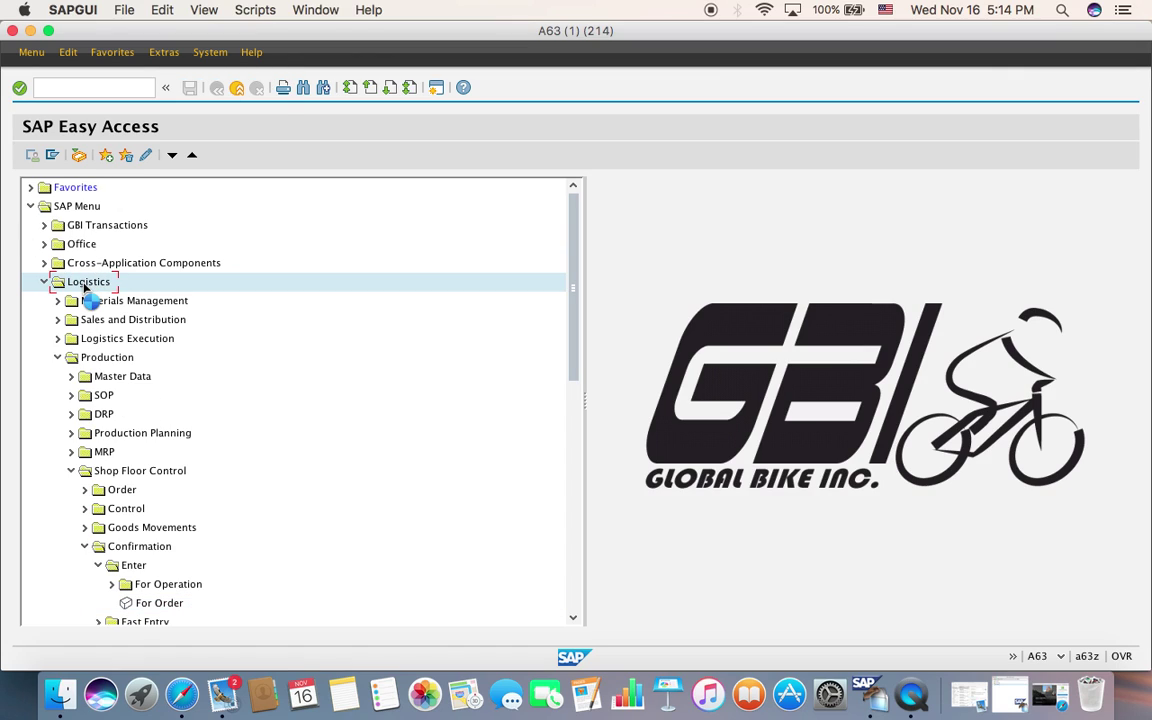
double_click(103, 356)
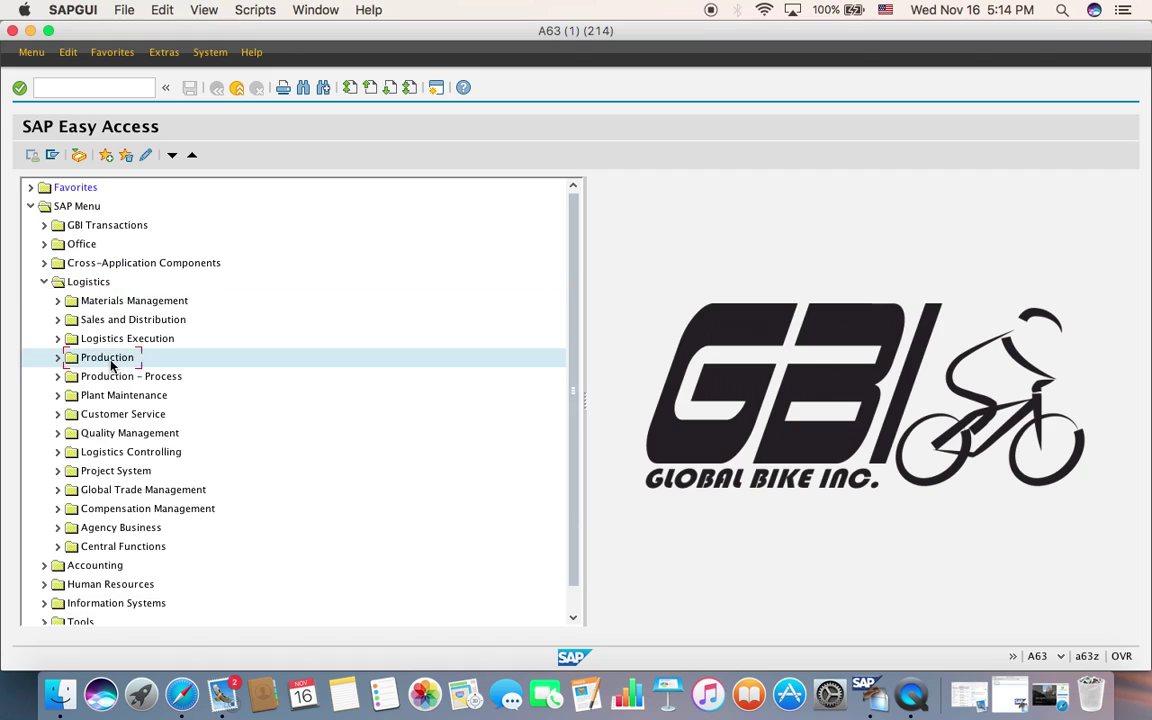
double_click(139, 471)
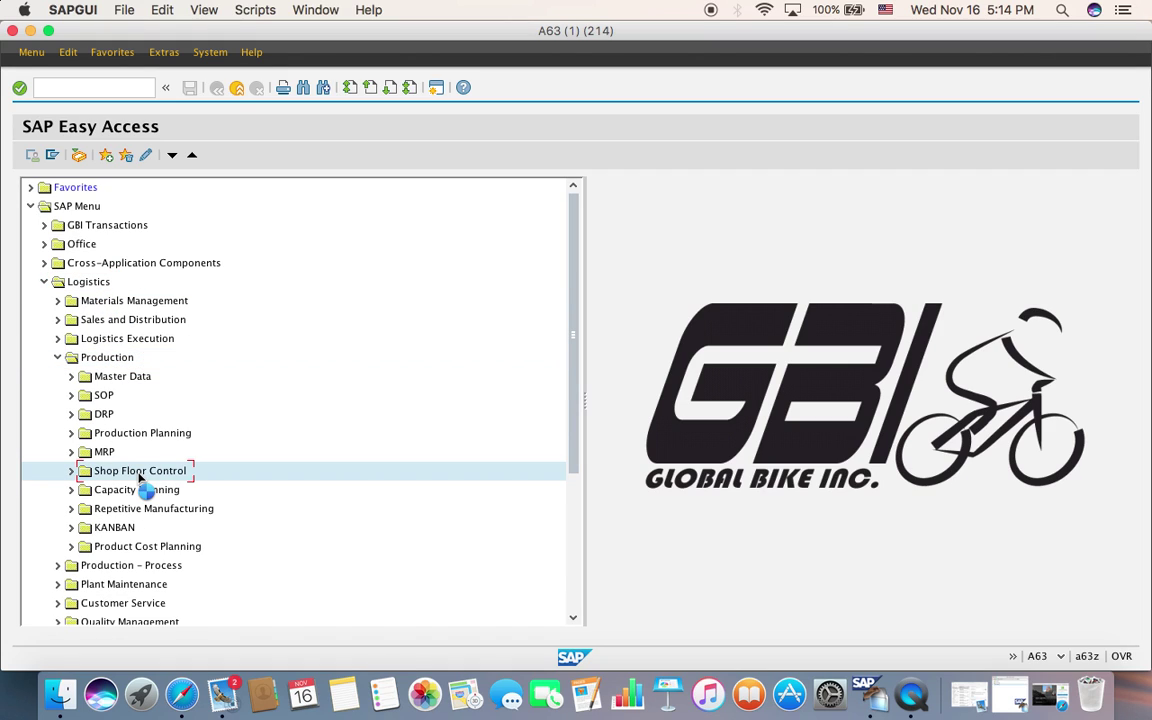
double_click(163, 528)
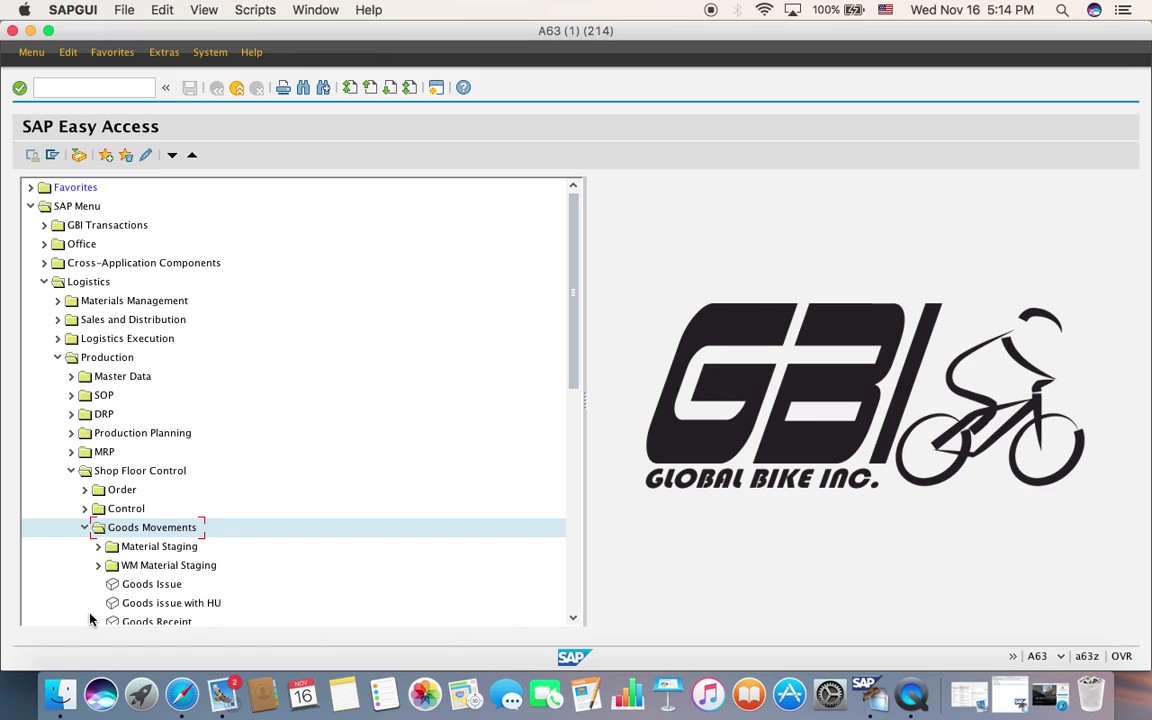
double_click(165, 620)
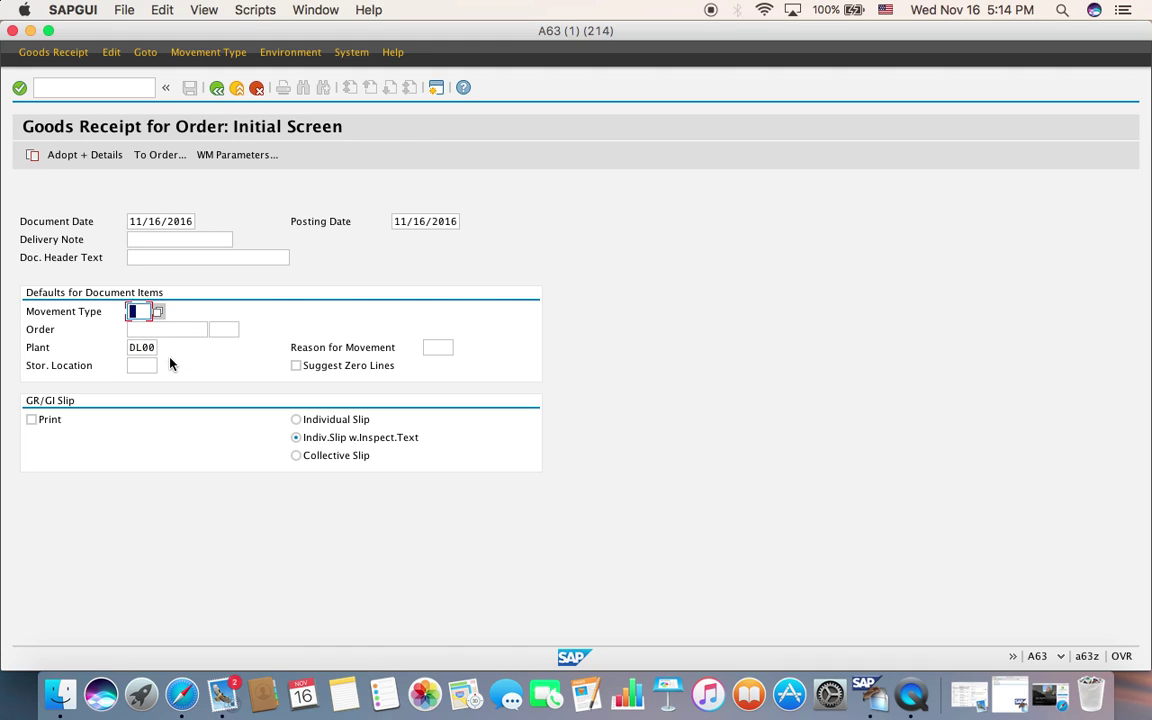
Set the goods receipt's movement type to 101, Goods receipt for order into warehouse.
left_click(157, 311)
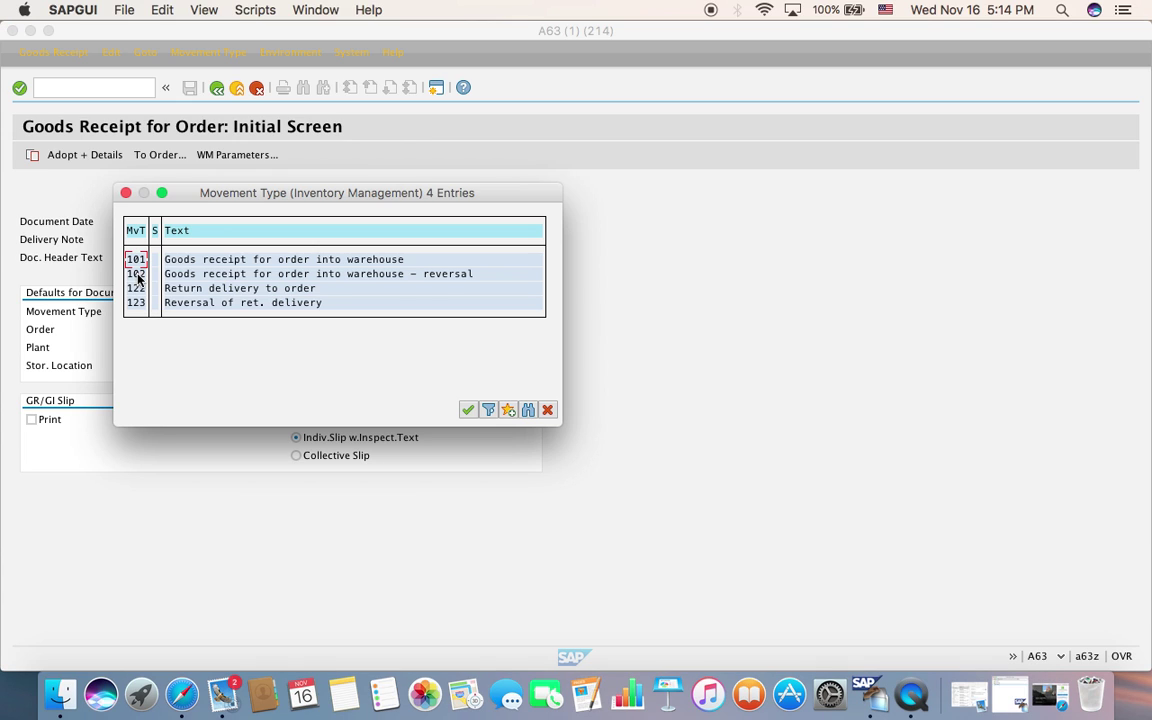
left_click(166, 259)
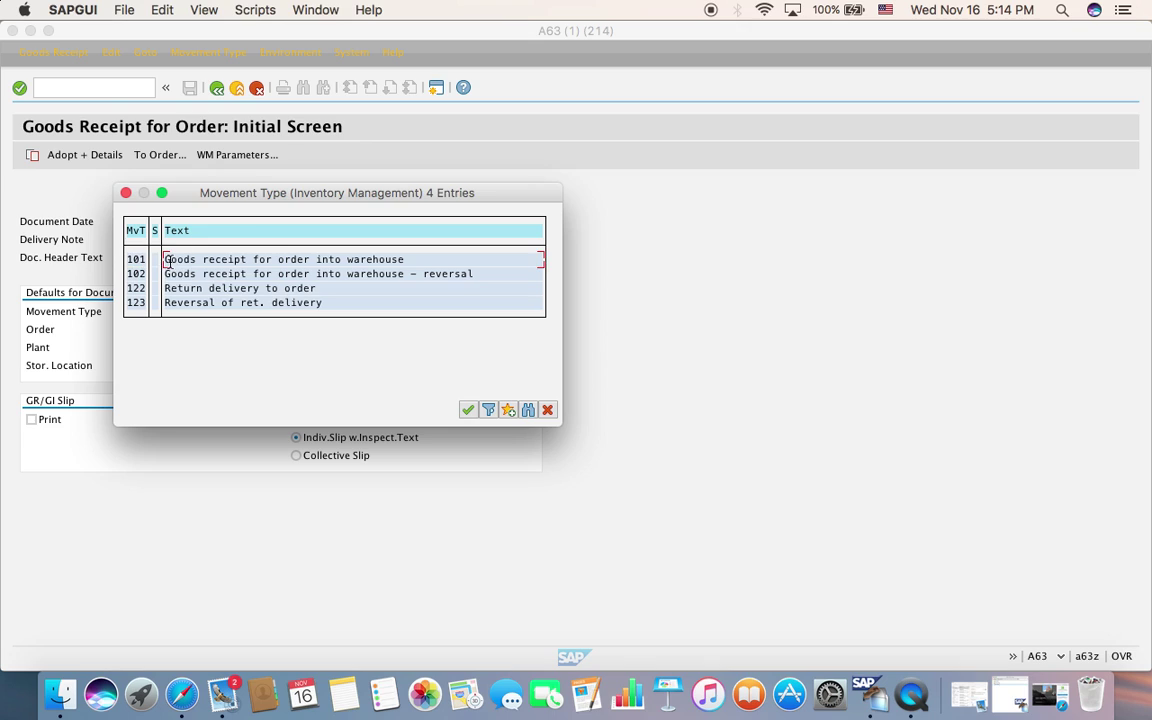
double_click(180, 261)
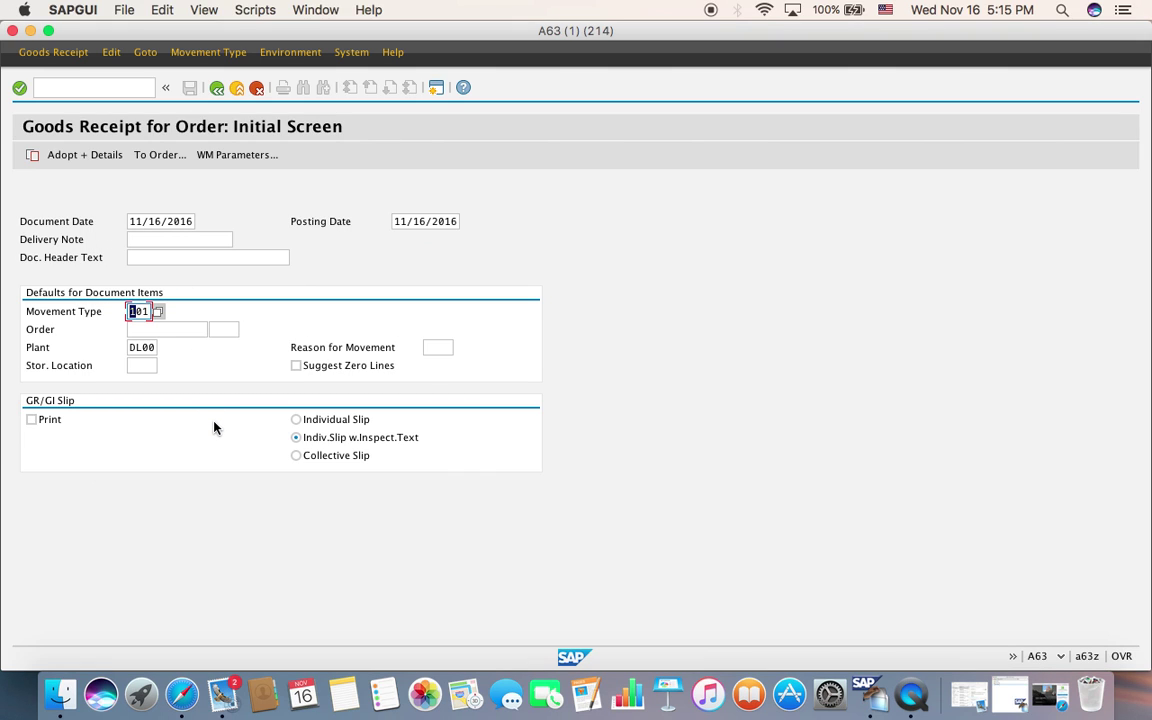
Search the order info system for material DXTR3106 and select the order with basic start date 12/18/2016 for the goods receipt.
left_click(171, 330)
left_click(213, 329)
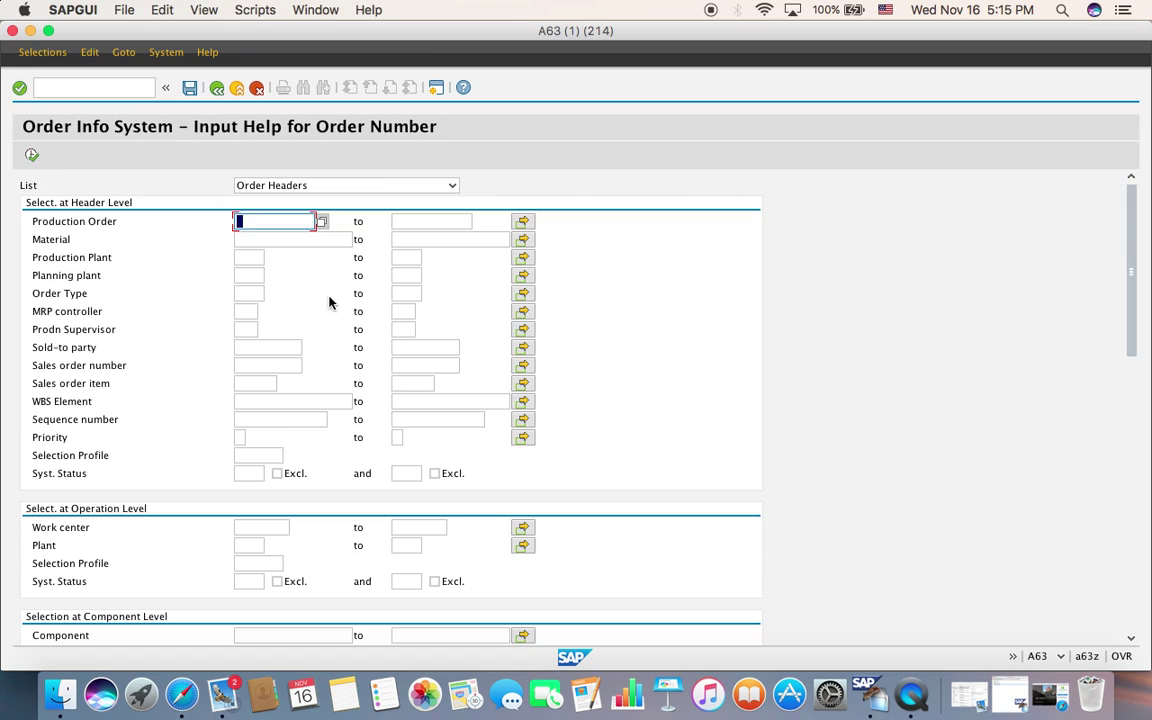
left_click(250, 240)
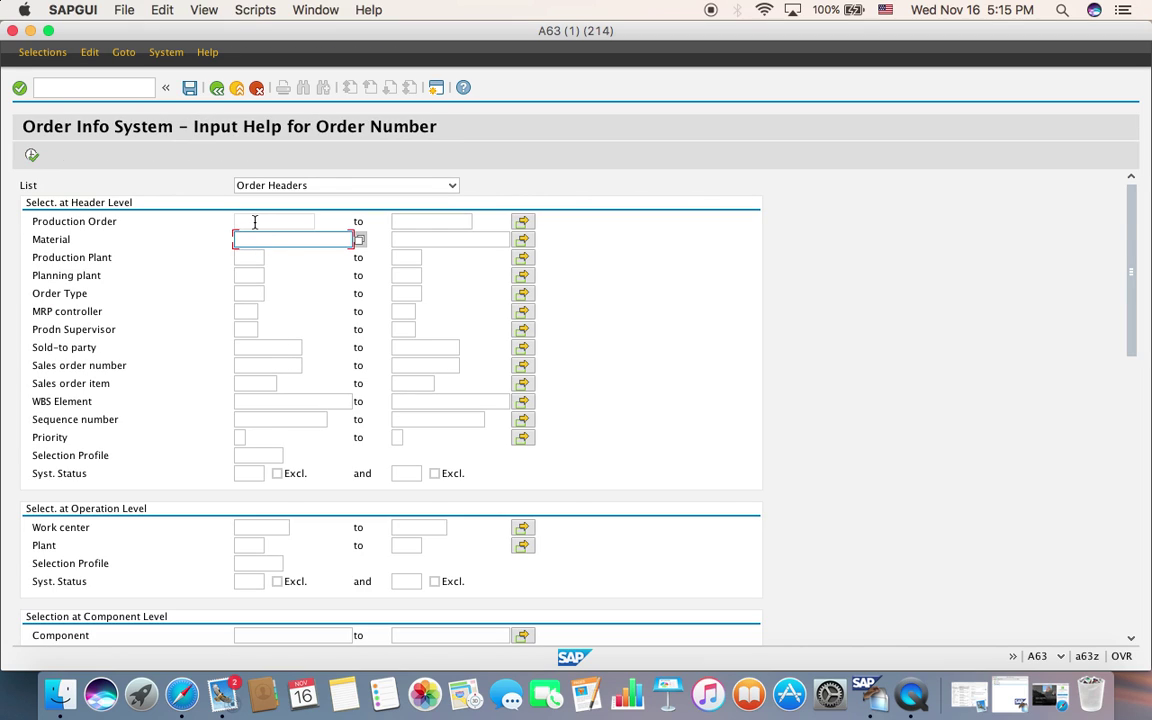
type("DXTR3106")
key("Down")
key("Return")
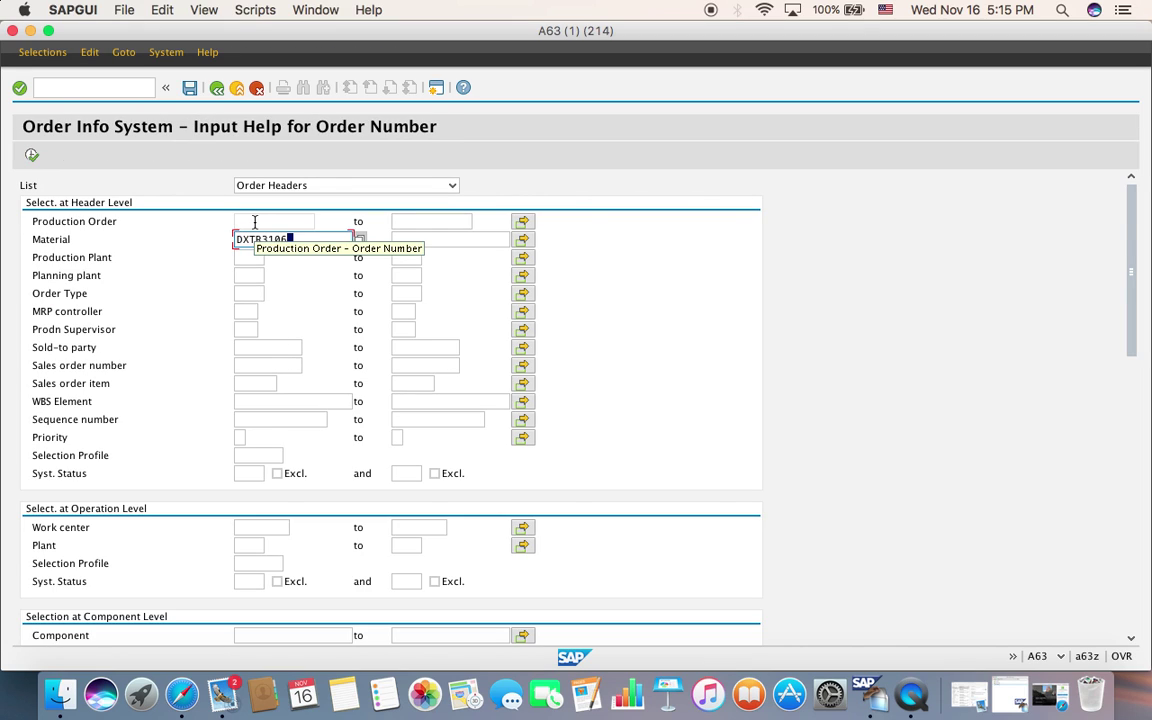
left_click(31, 154)
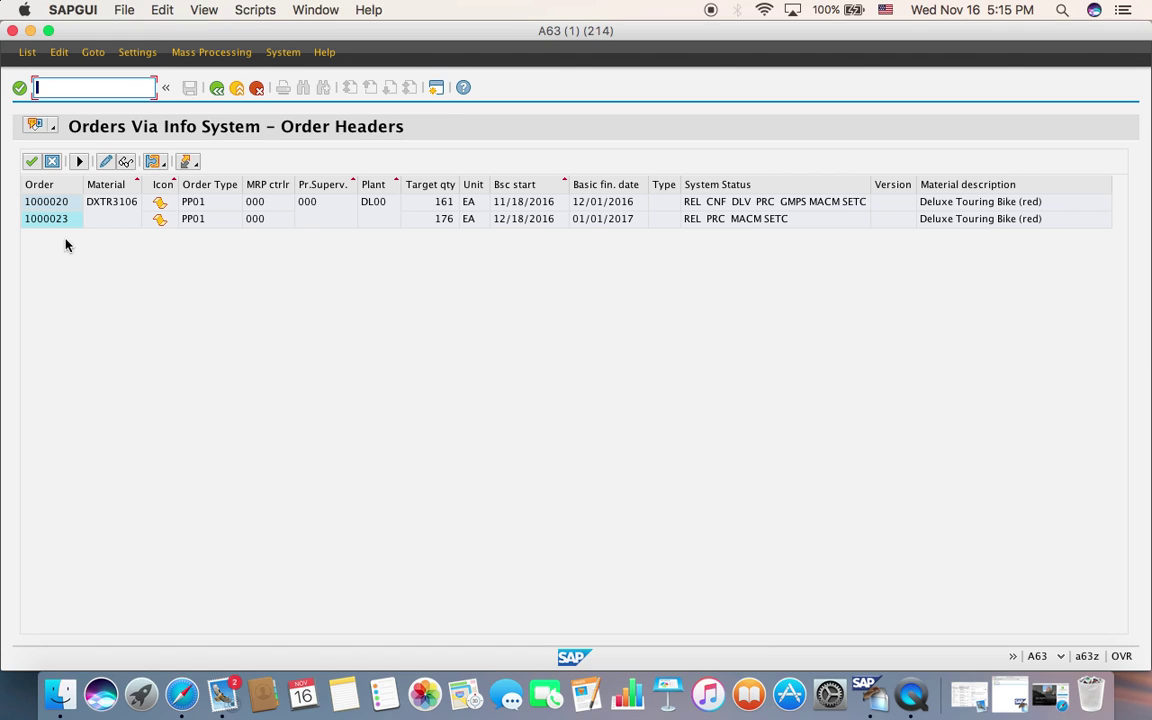
double_click(57, 220)
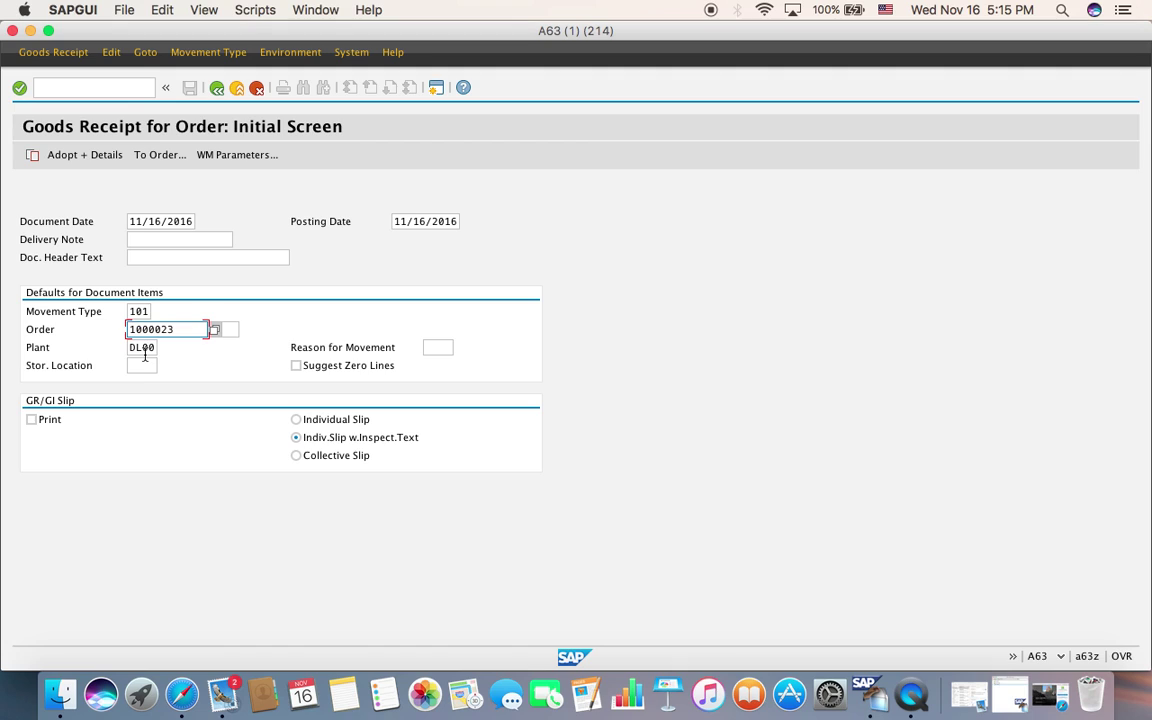
Set the goods receipt's storage location to FG00, Finished Goods.
left_click(149, 371)
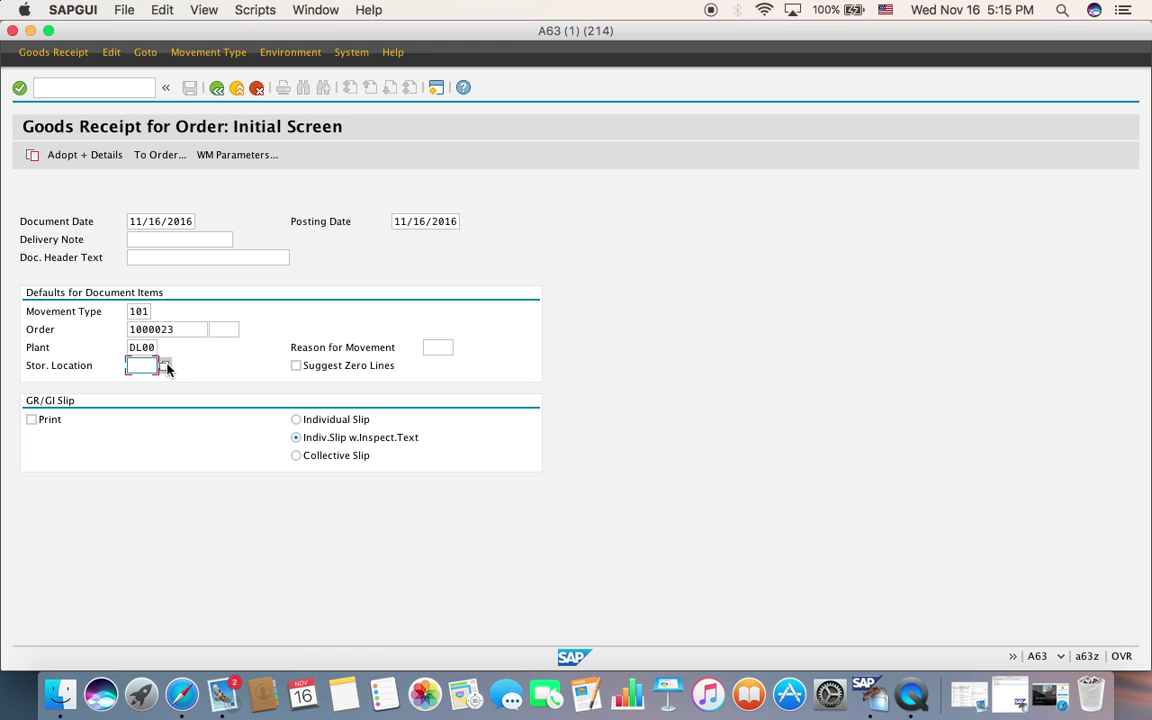
left_click(165, 366)
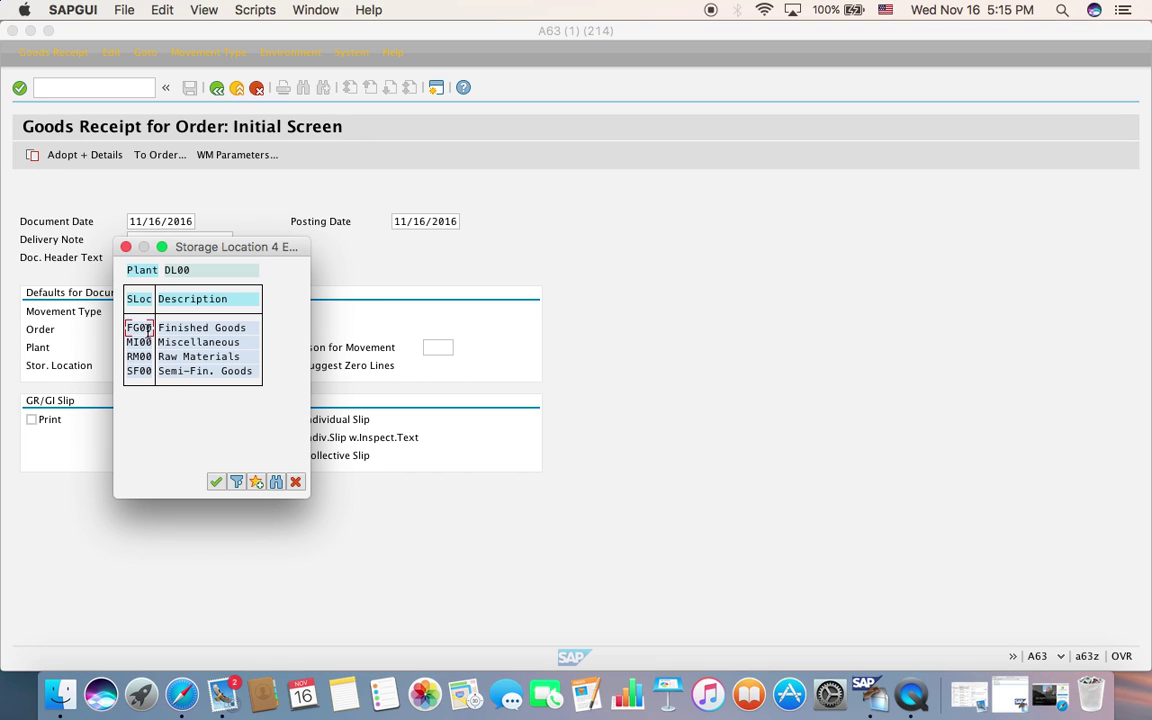
double_click(188, 329)
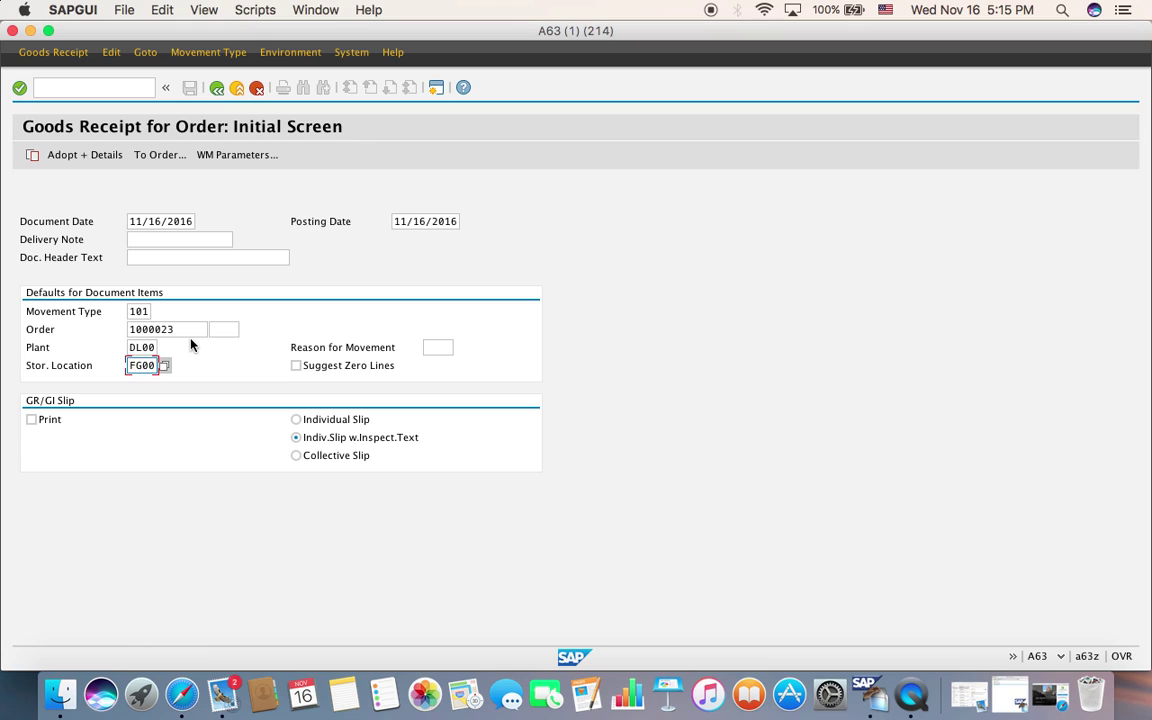
Adopt the order's item with details into the goods receipt, and leave the entry without posting it.
left_click(100, 157)
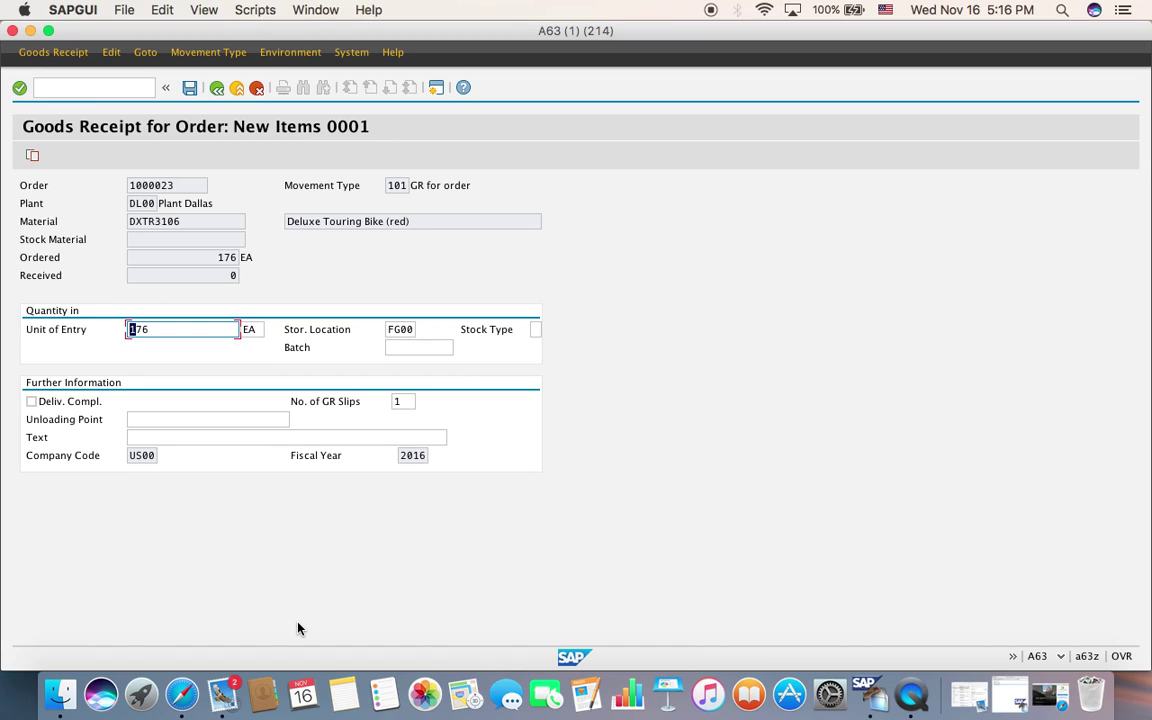
left_click(239, 95)
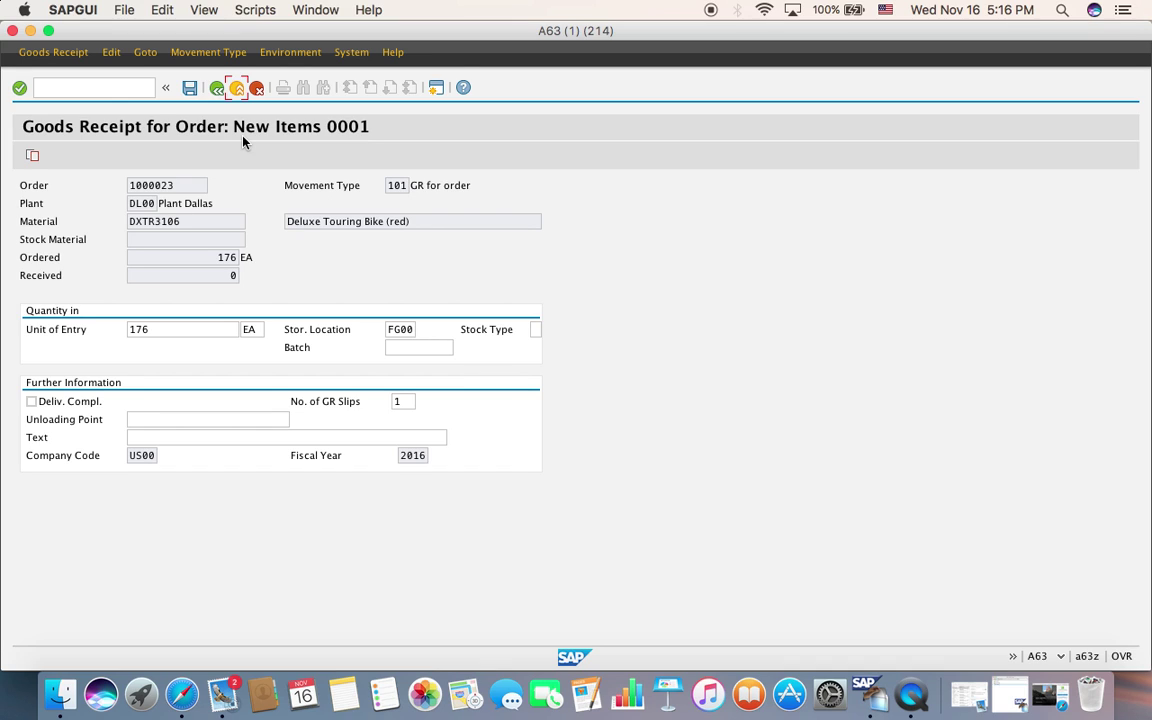
left_click(236, 89)
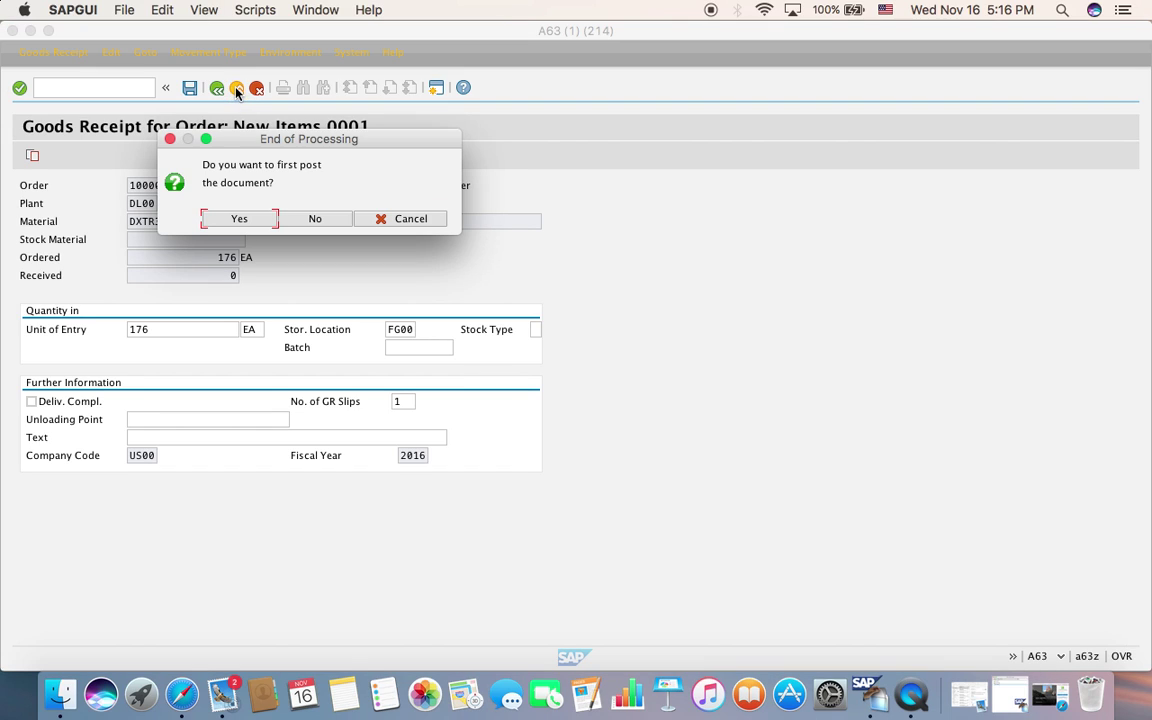
left_click(322, 219)
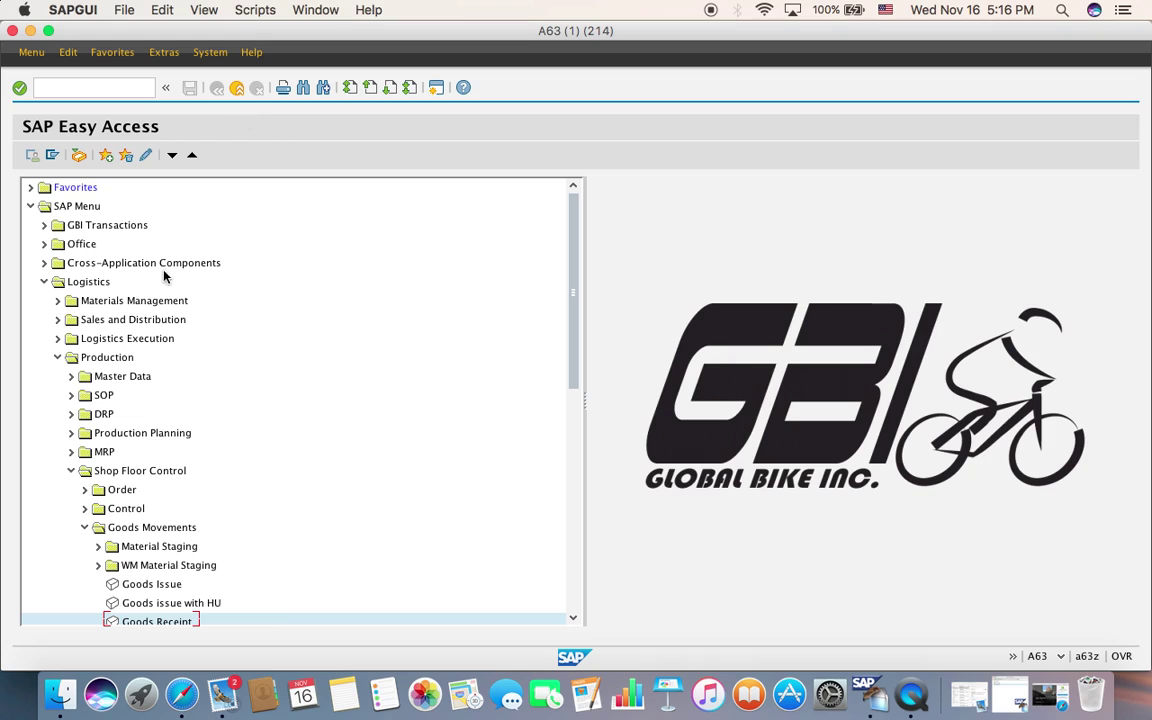
Open the shop floor control transaction for displaying a production order.
double_click(95, 284)
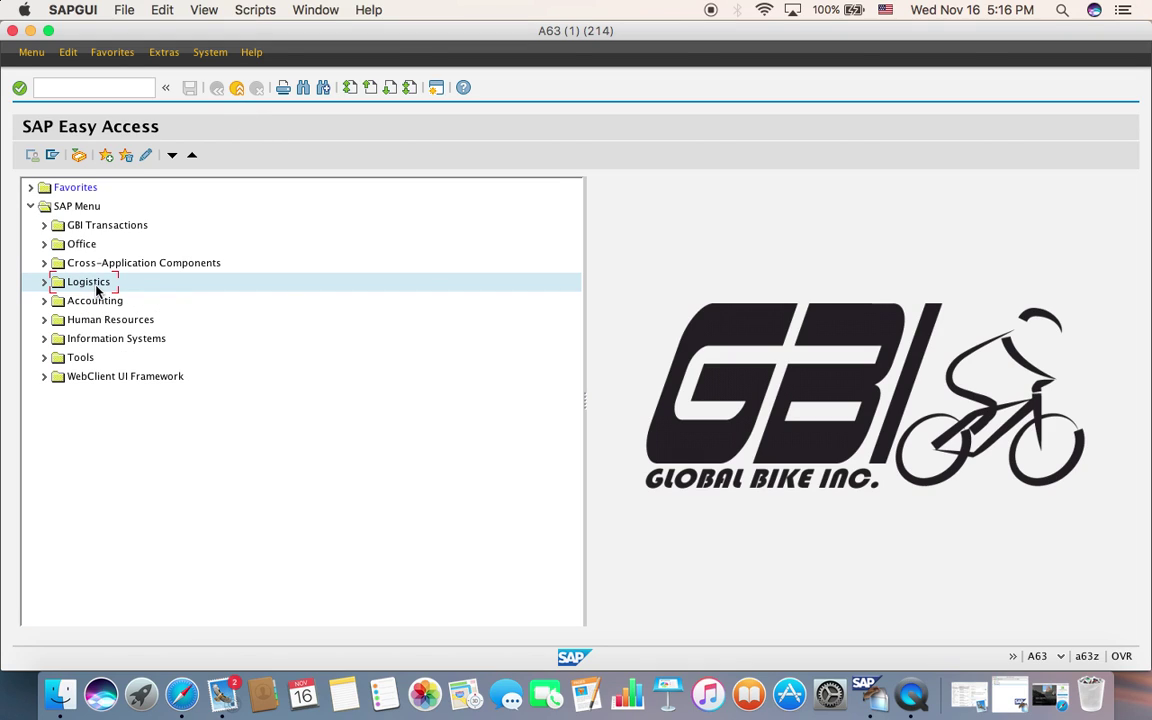
left_click(93, 288)
double_click(90, 284)
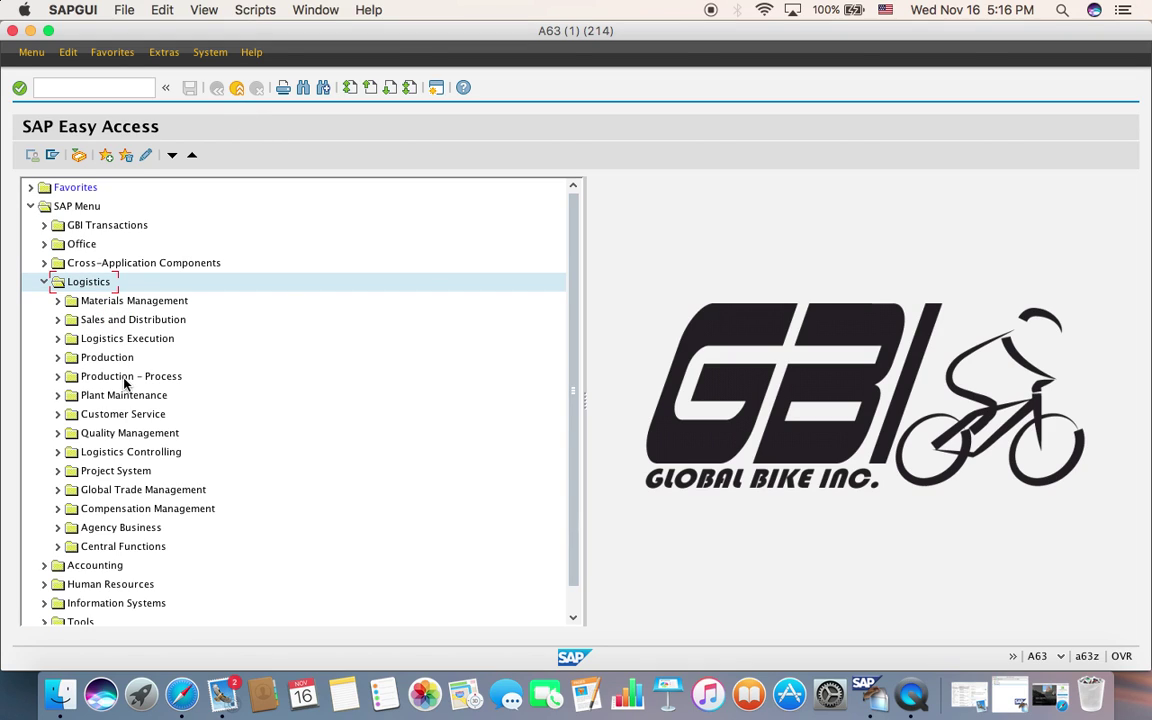
left_click(118, 358)
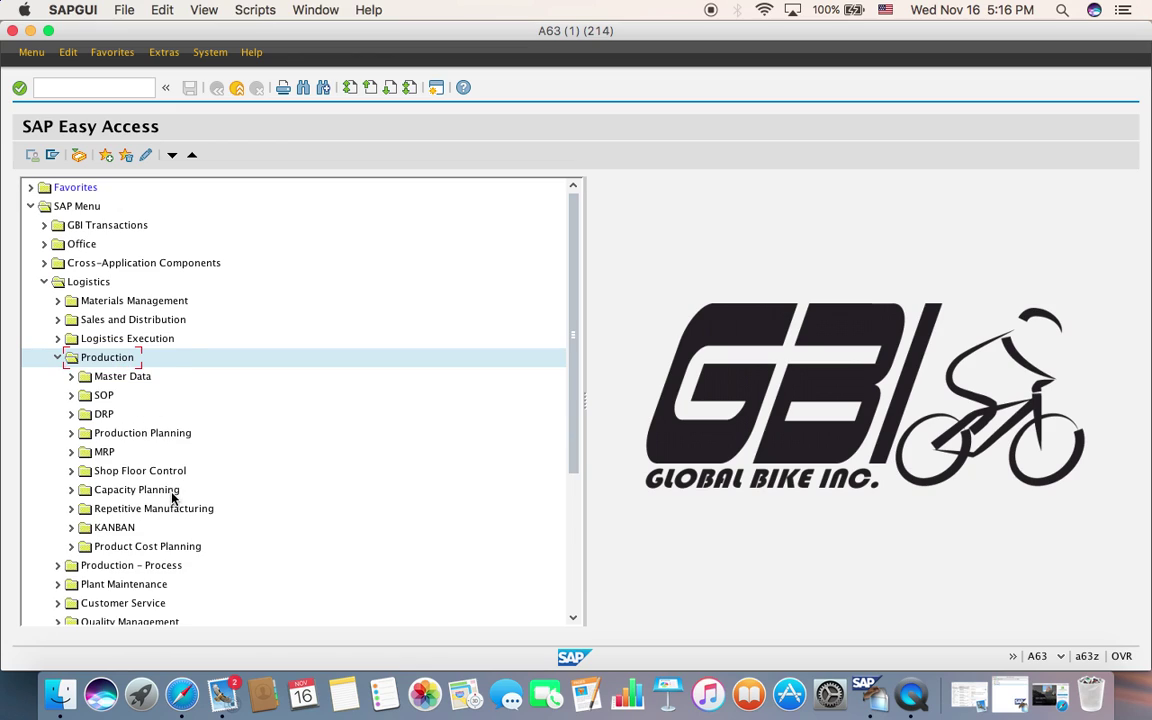
double_click(158, 470)
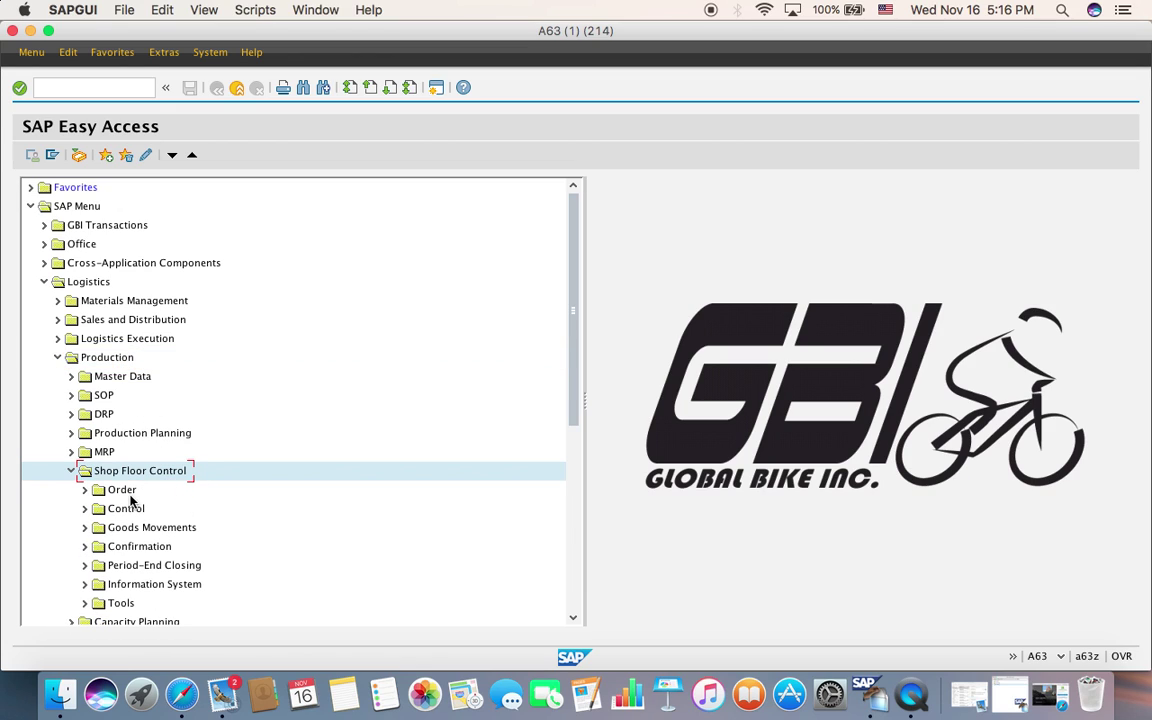
double_click(121, 490)
left_click(148, 547)
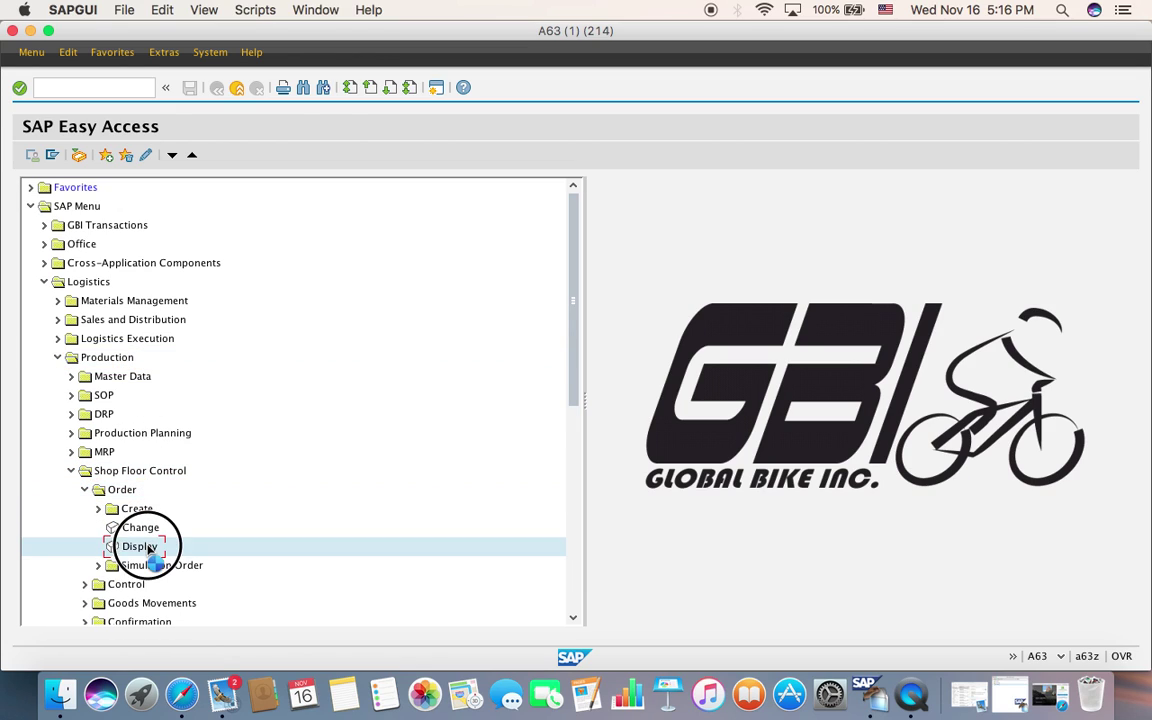
double_click(148, 547)
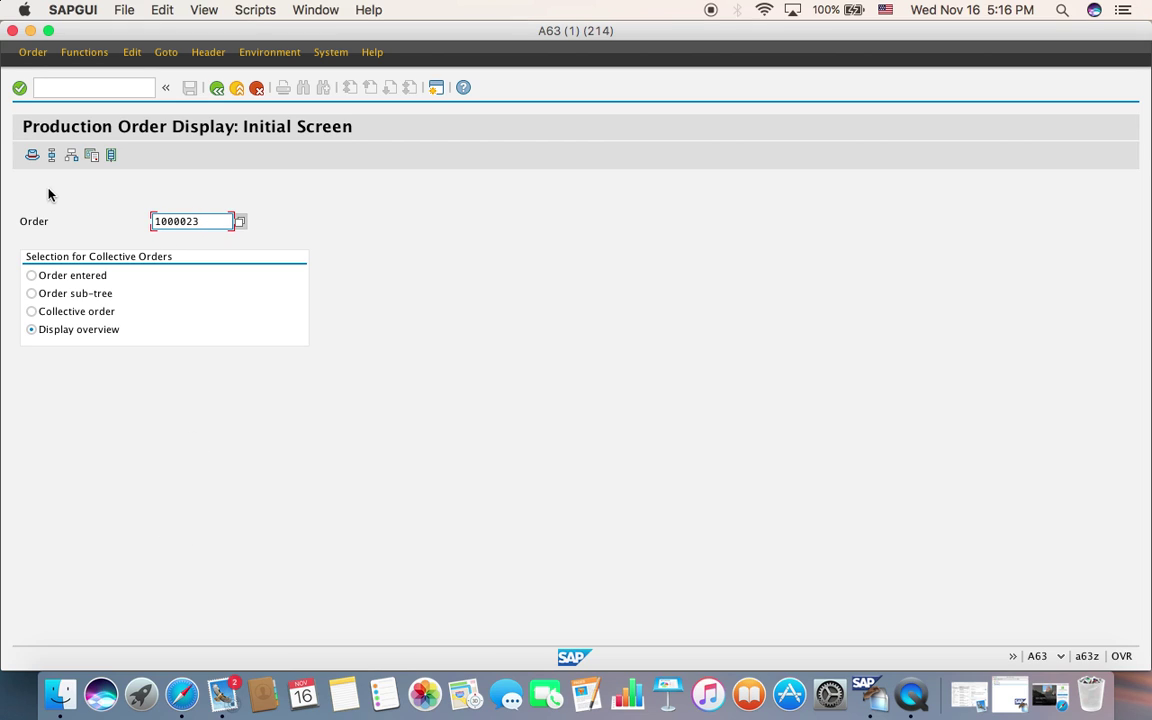
Display the DXTR3106 production order, examine its target/actual cost analysis, and exit back to the start menu.
left_click(19, 88)
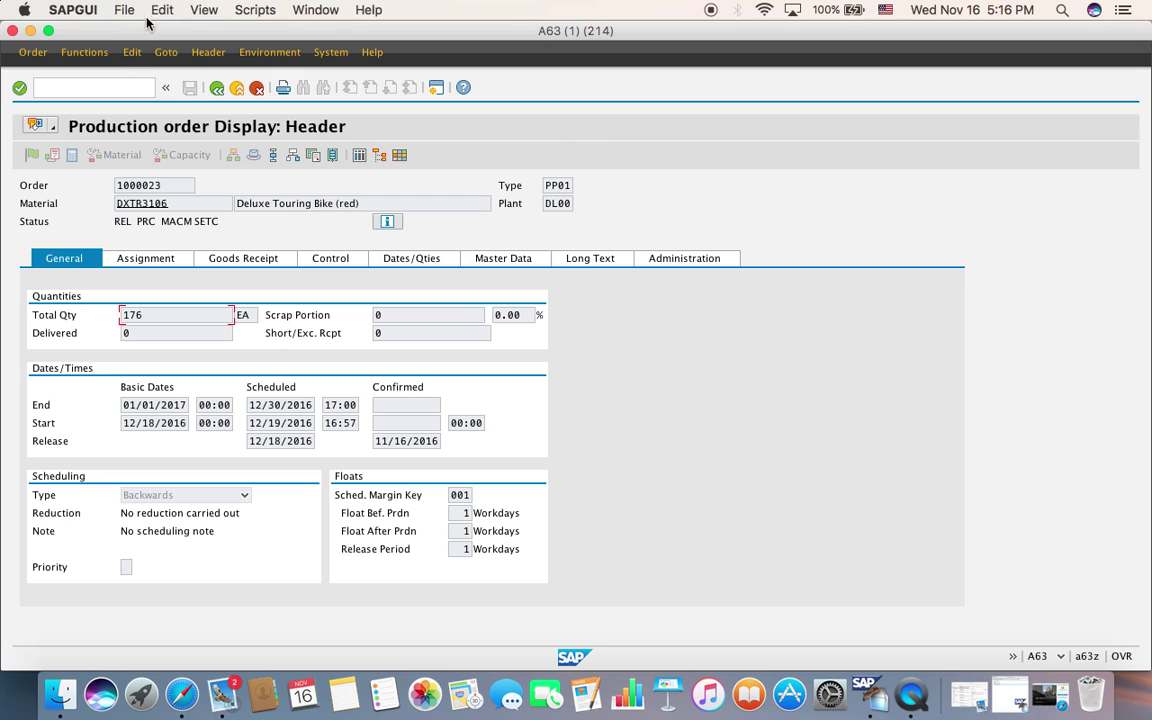
left_click(166, 52)
mouse_move(262, 125)
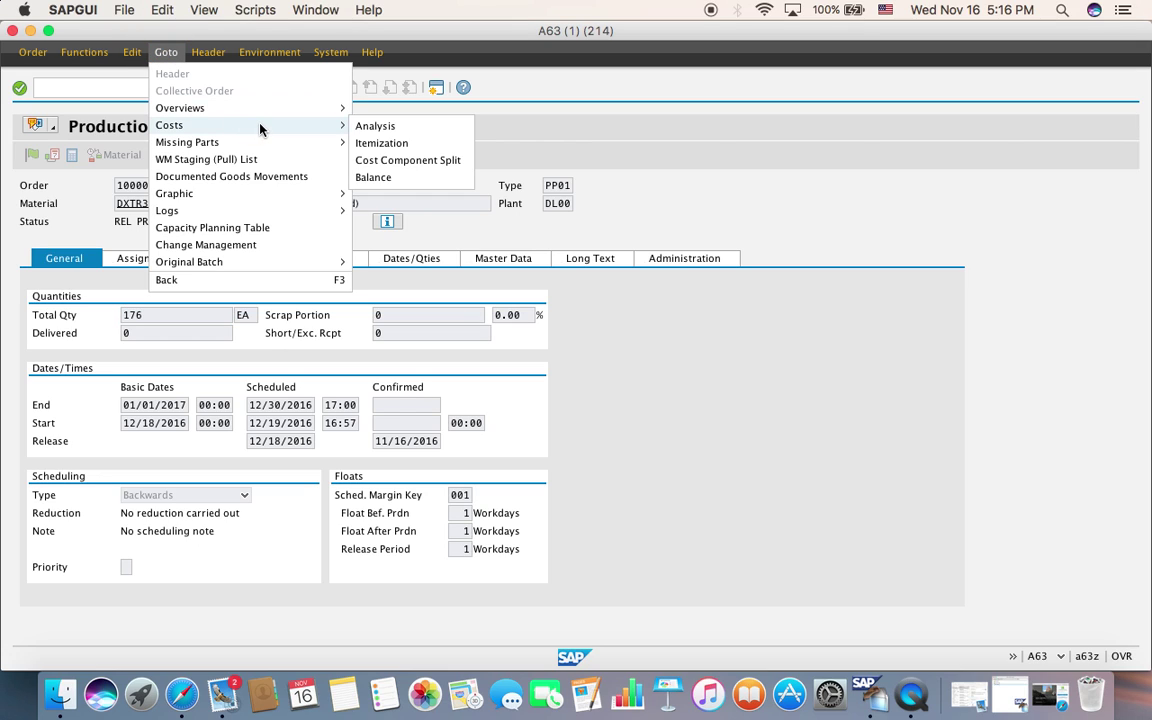
left_click(375, 126)
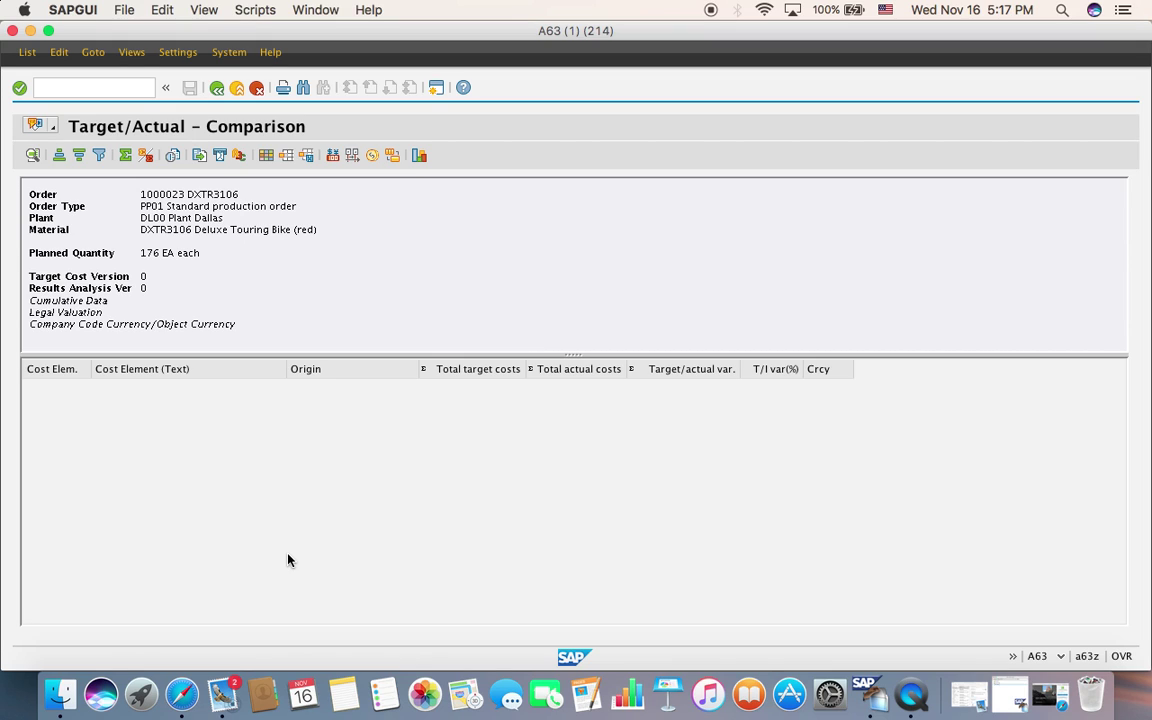
left_click(239, 89)
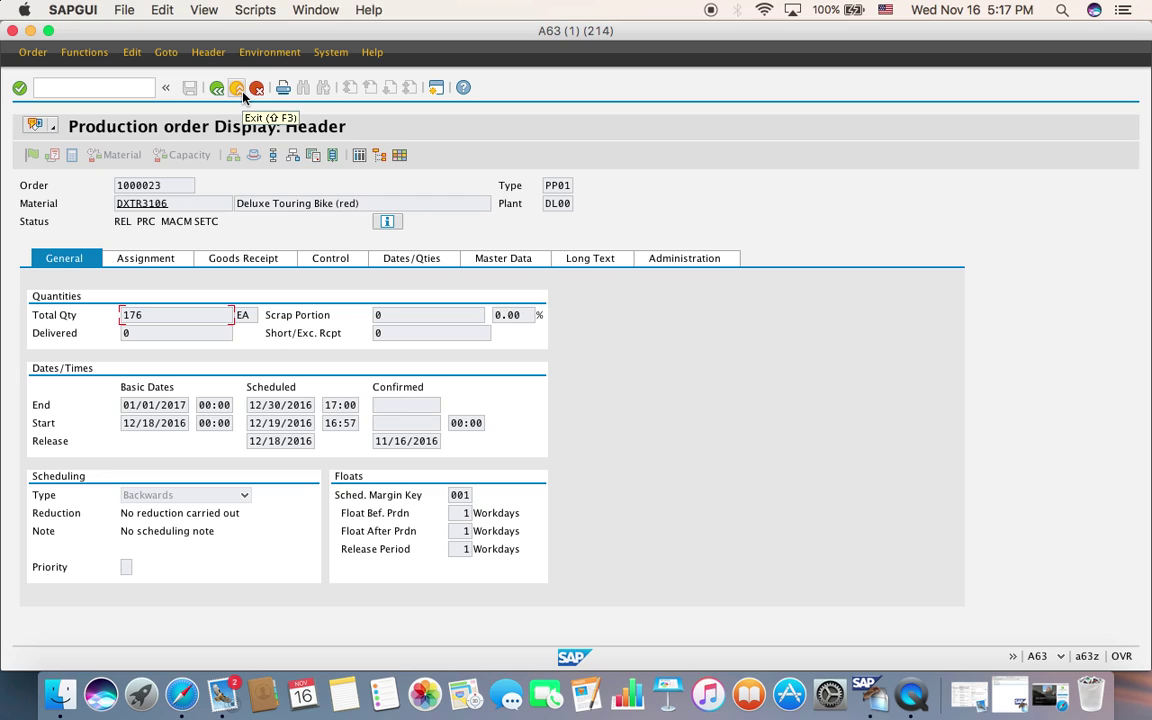
left_click(237, 89)
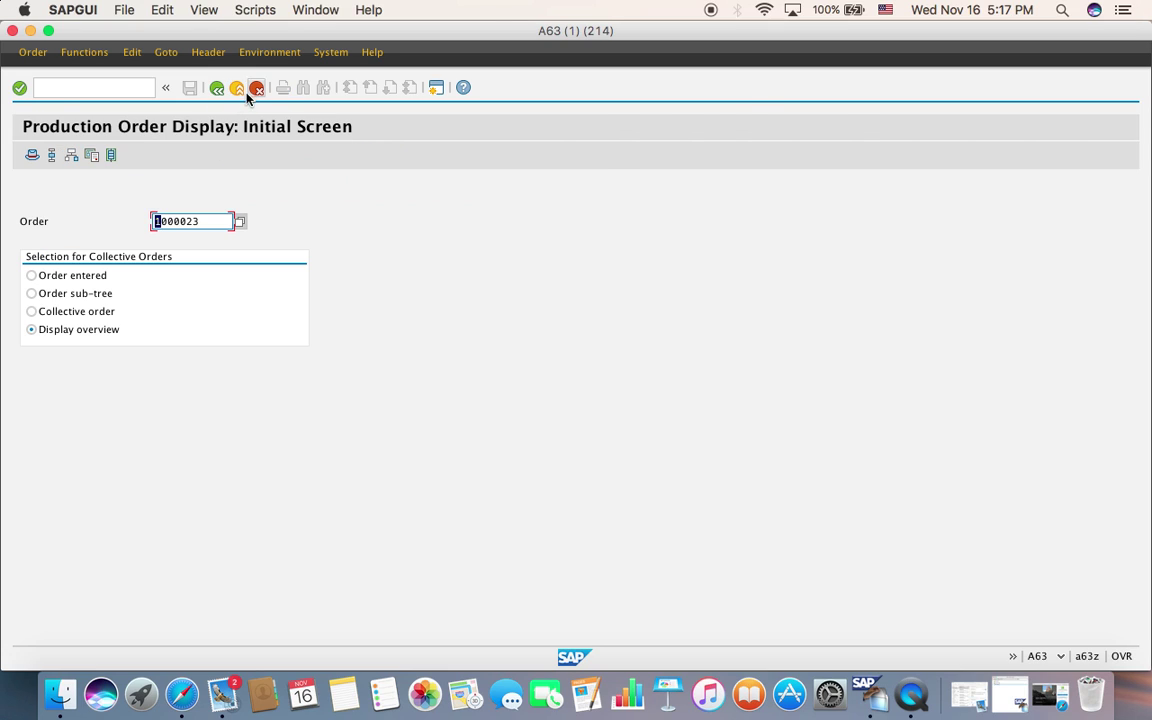
left_click(233, 88)
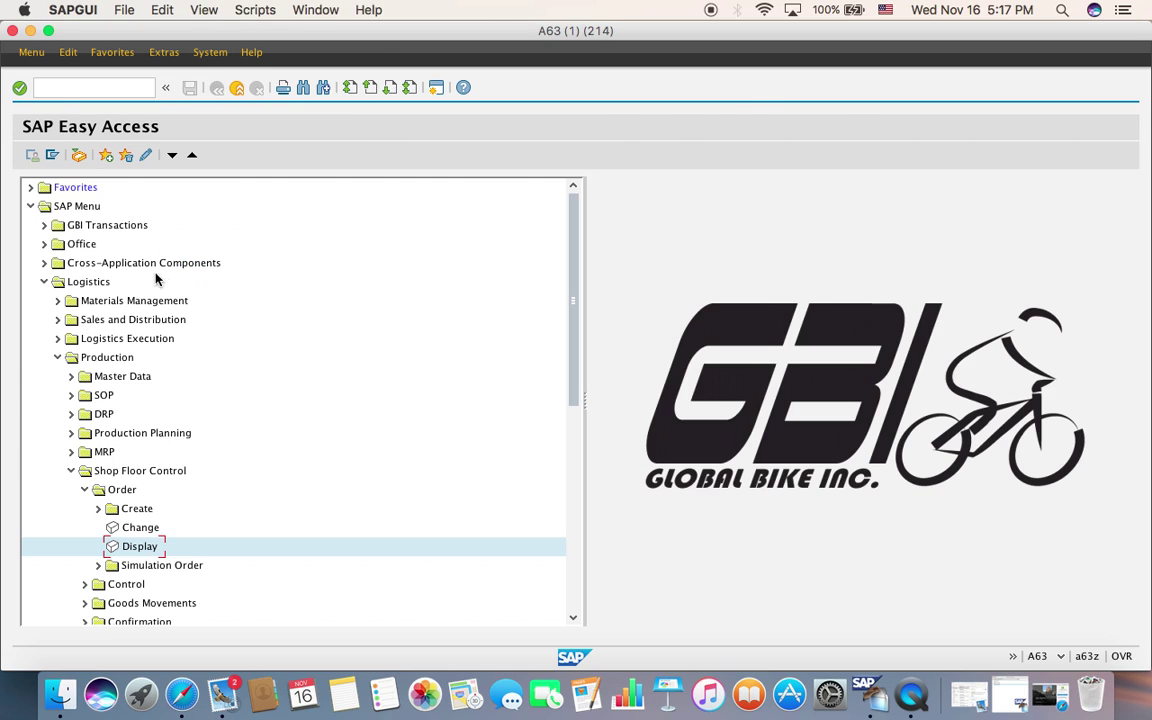
Open the individual processing settlement transaction from shop floor control's period-end closing functions.
left_click(90, 283)
double_click(91, 285)
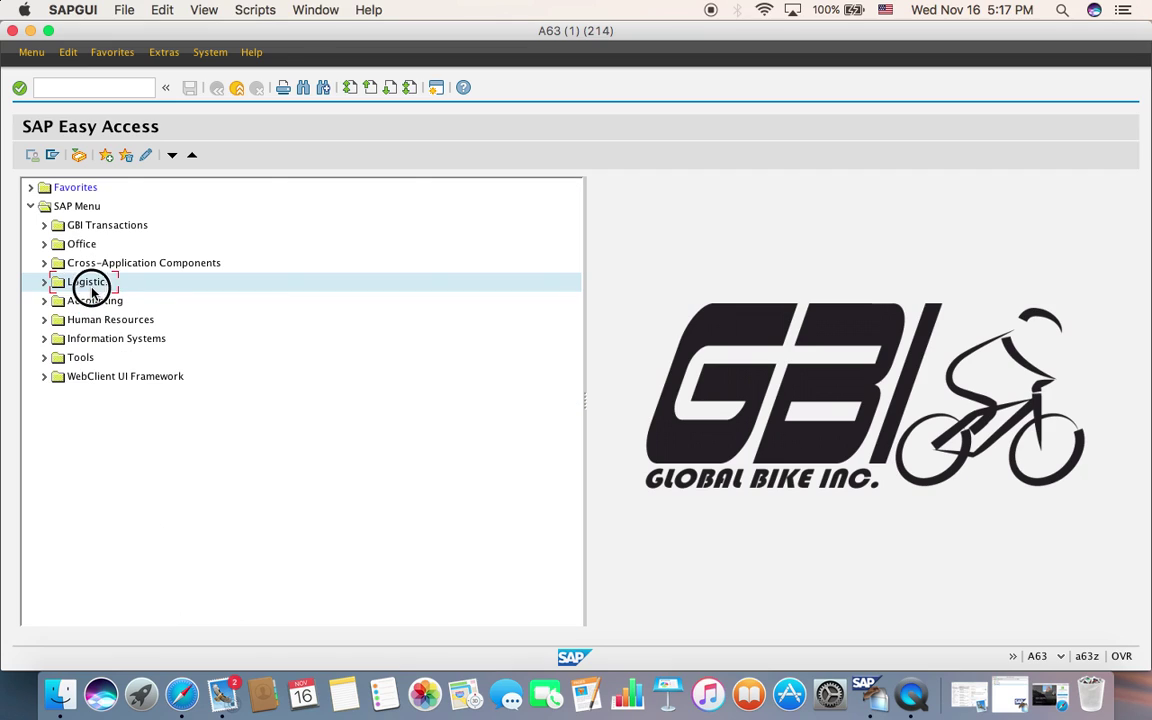
double_click(100, 282)
left_click(113, 358)
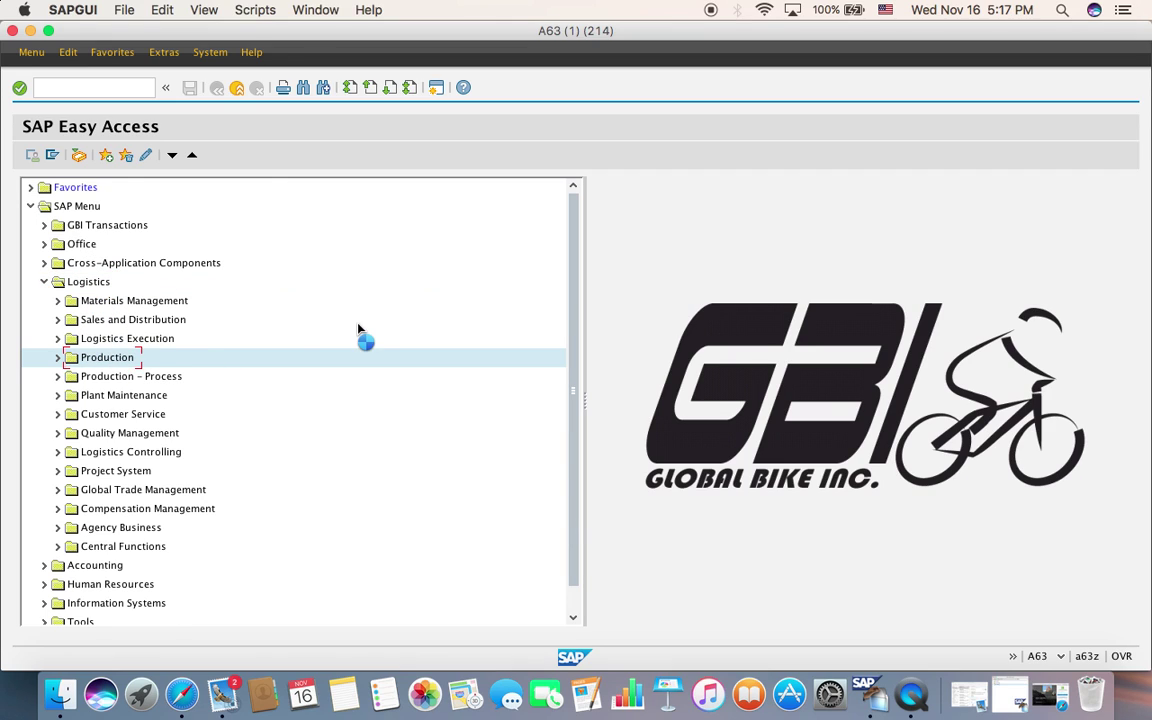
double_click(173, 474)
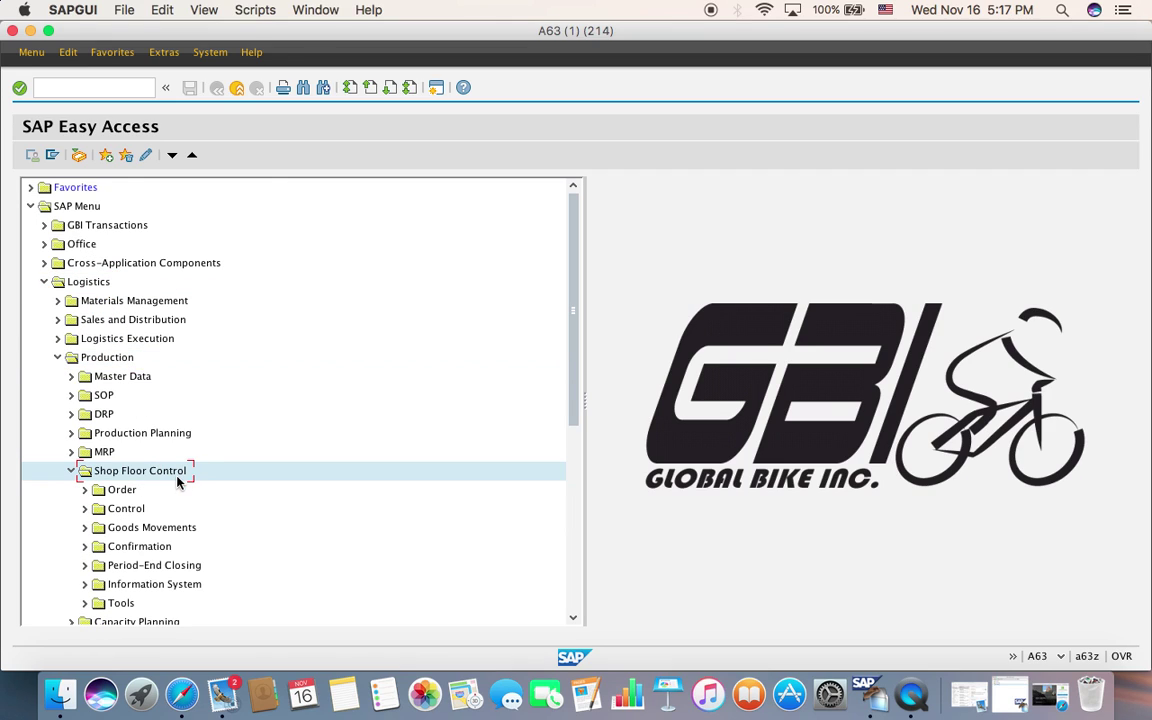
scroll(576, 437, "down", 4)
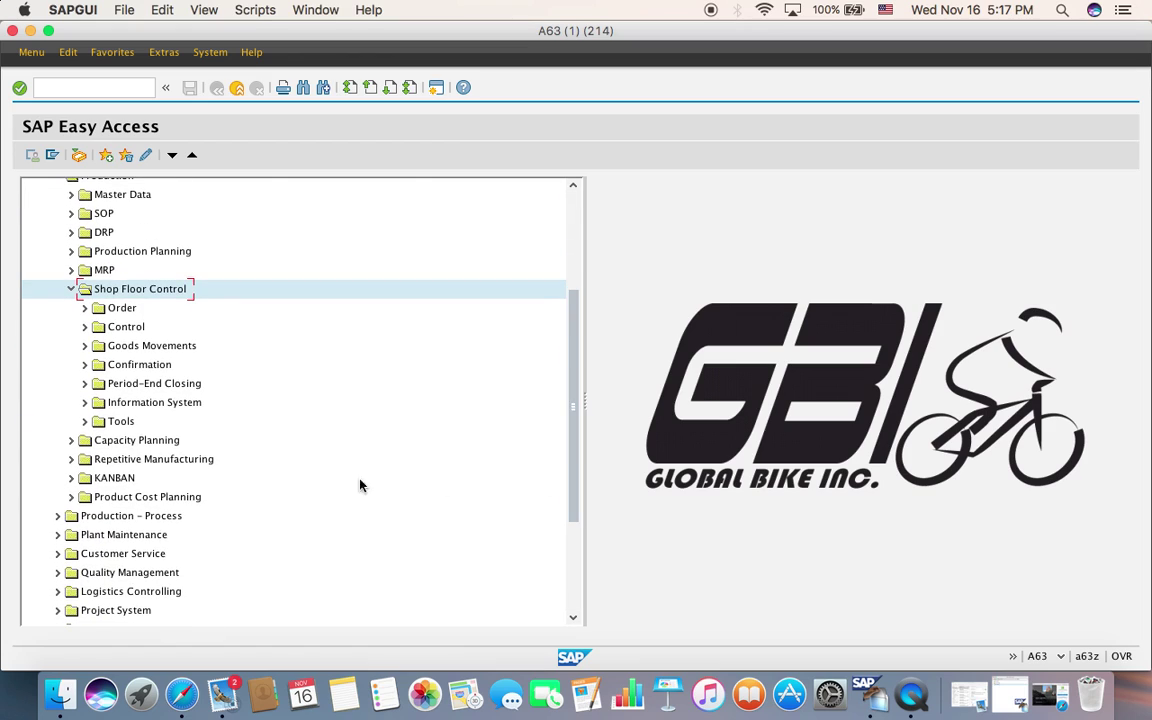
double_click(169, 386)
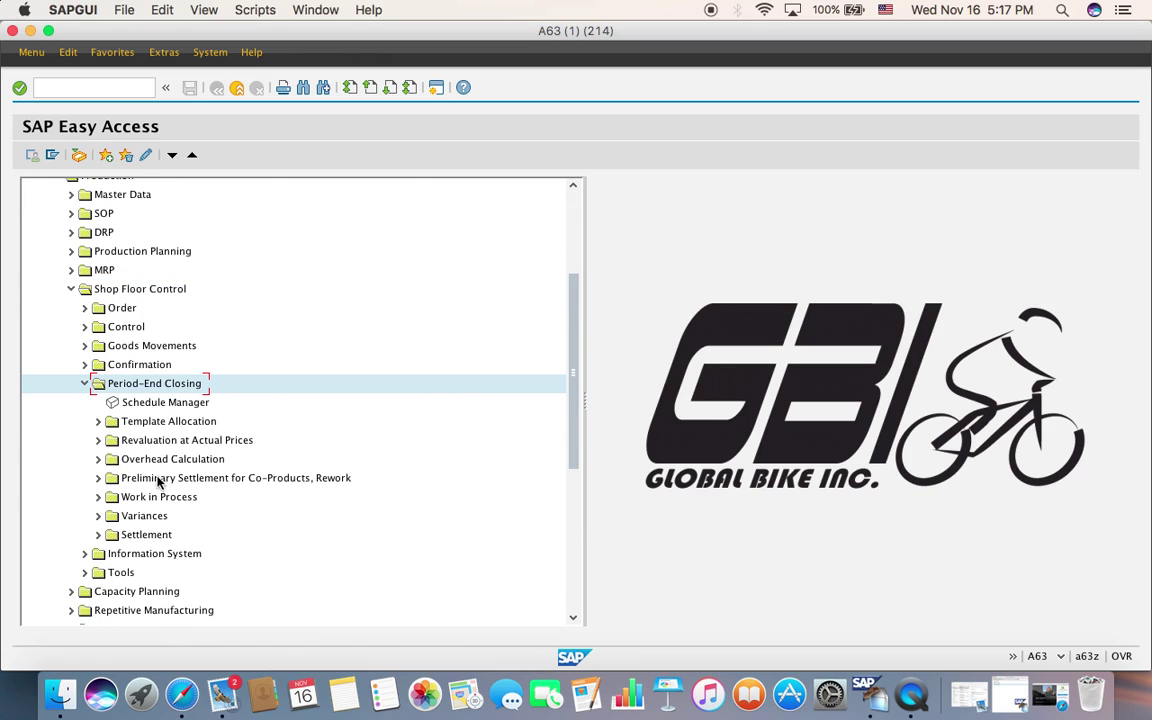
double_click(164, 537)
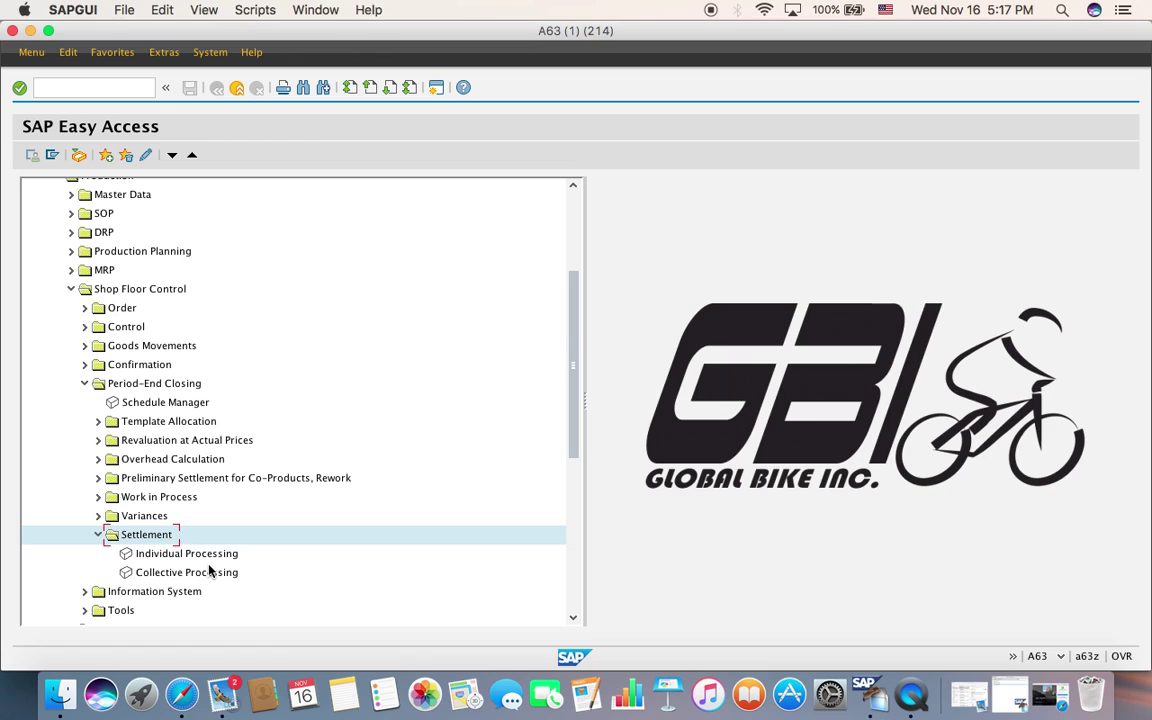
double_click(210, 556)
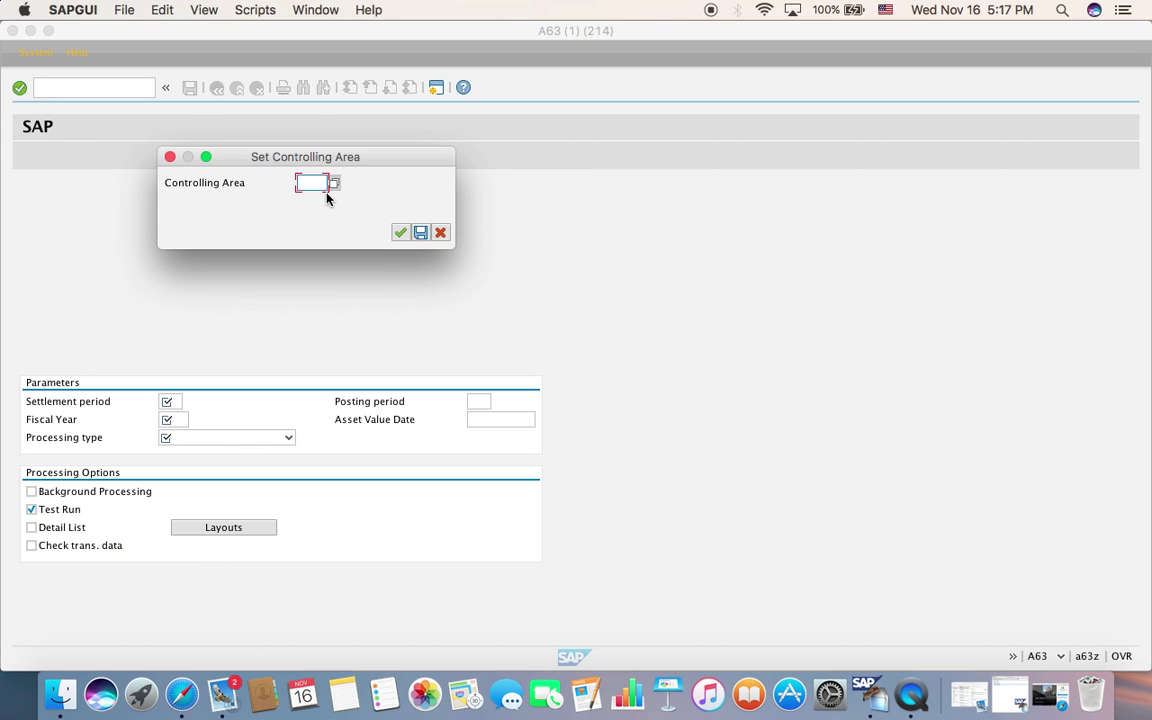
Set the controlling area to NA00 for the order settlement.
type("N")
left_click(327, 199)
left_click(399, 233)
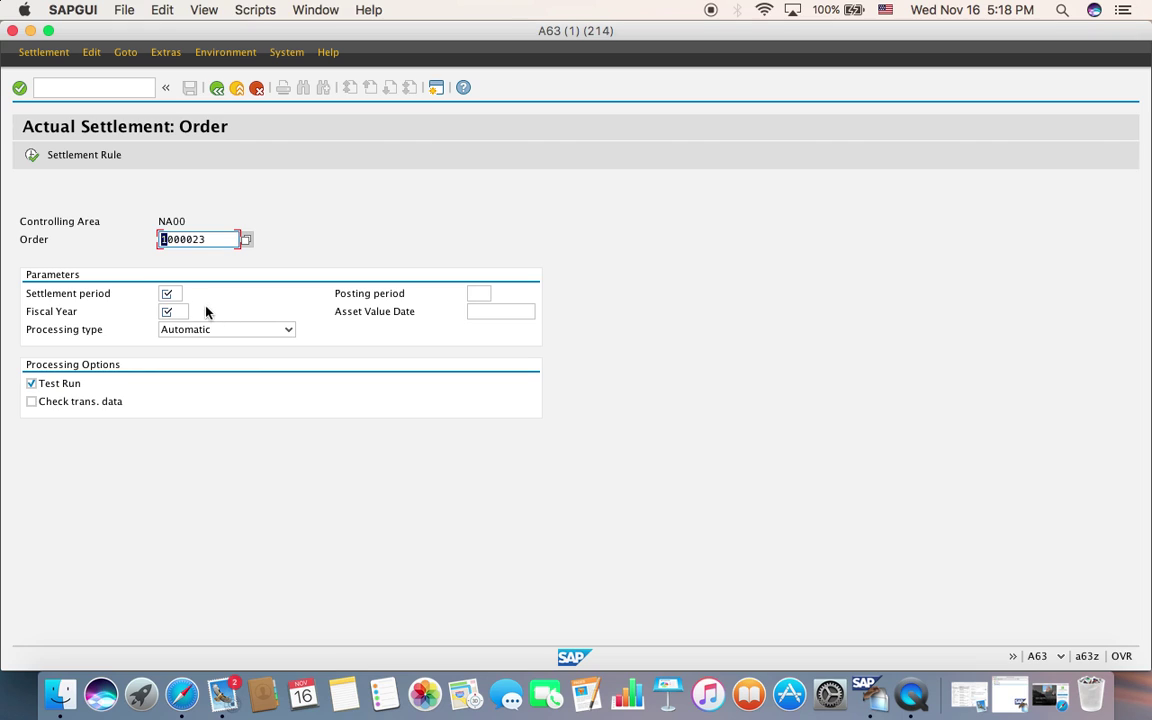
Set the settlement period to 011 and the fiscal year to 2016.
left_click(168, 294)
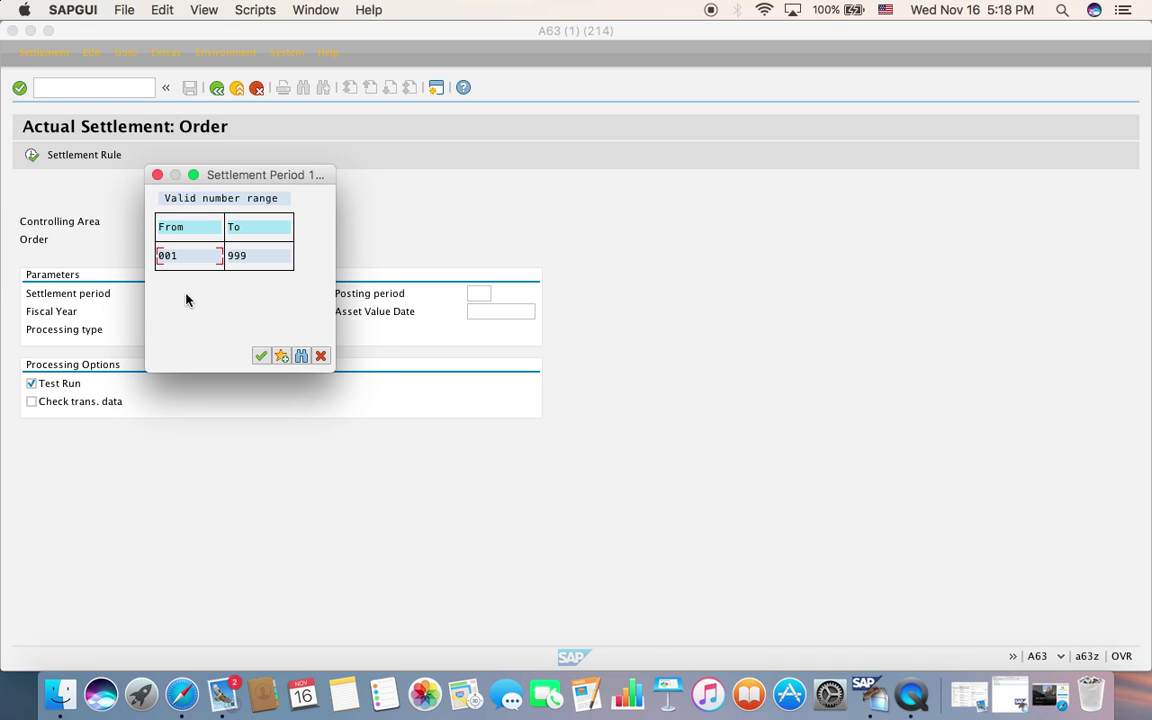
left_click(157, 175)
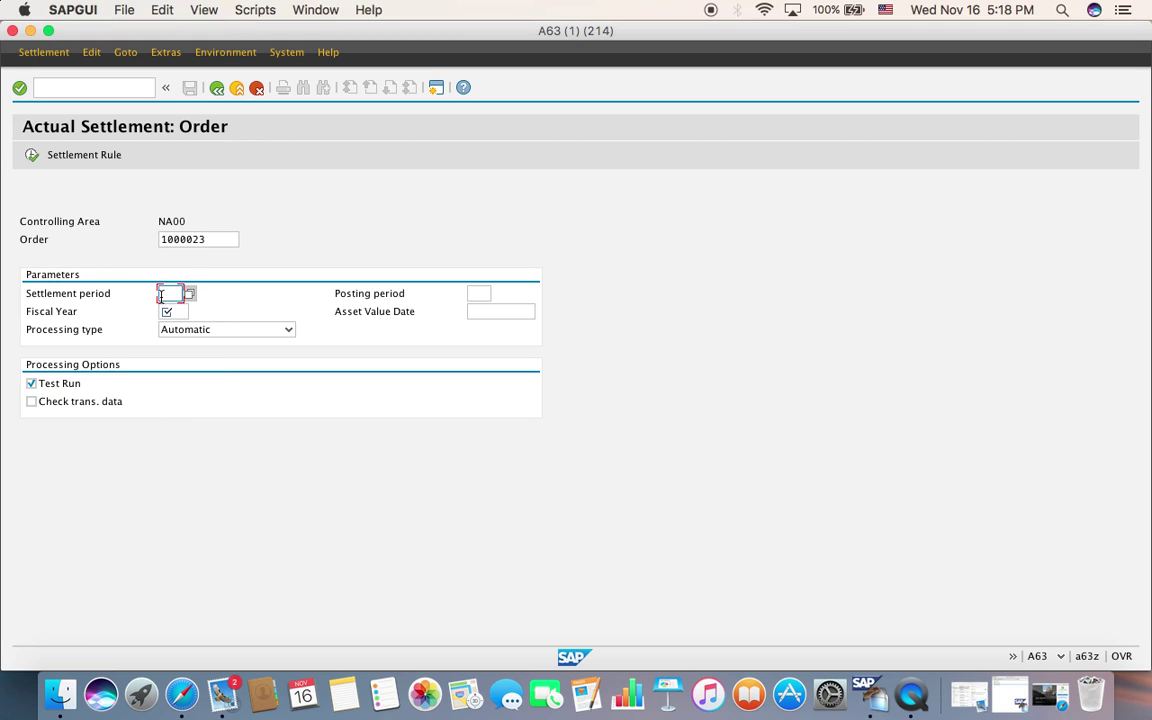
type("0")
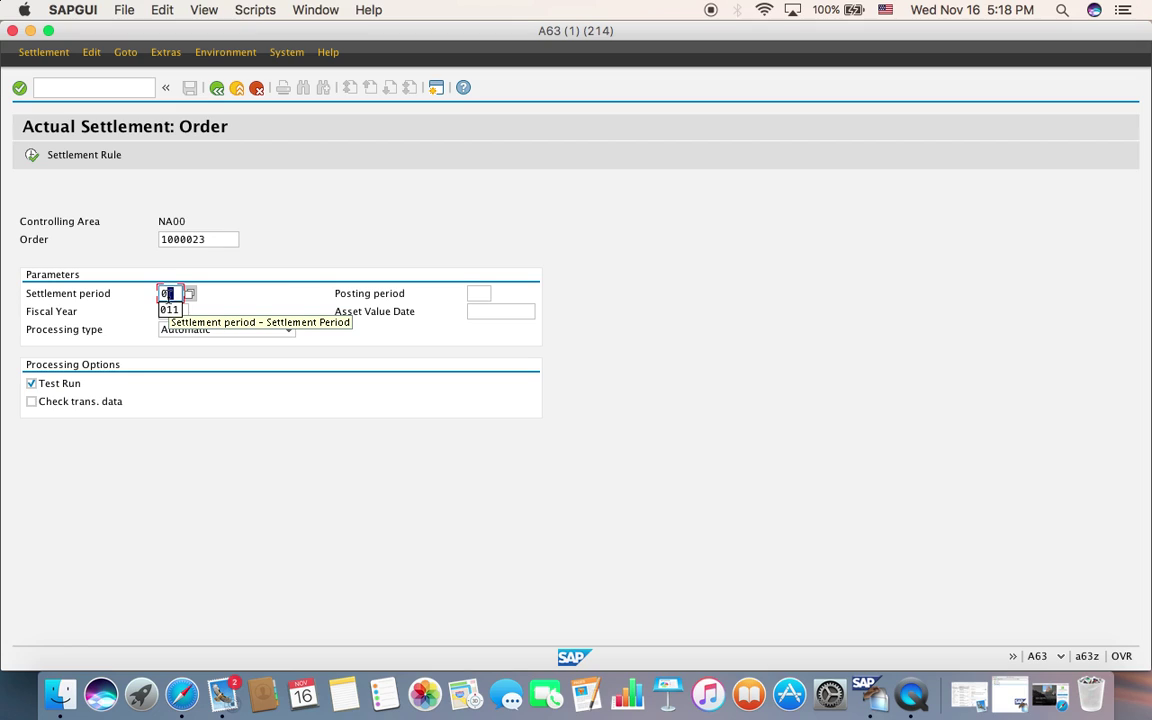
type("112016")
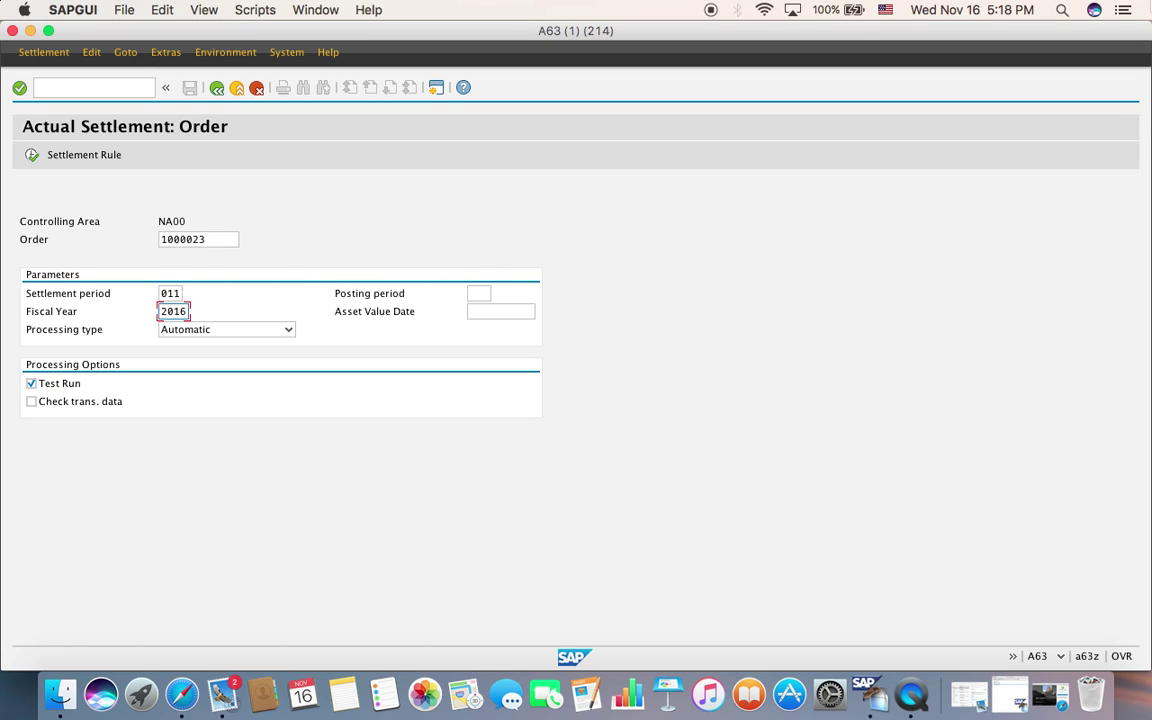
Execute the order settlement as a test run, read the error message's detailed explanation, and close the message list.
left_click(31, 157)
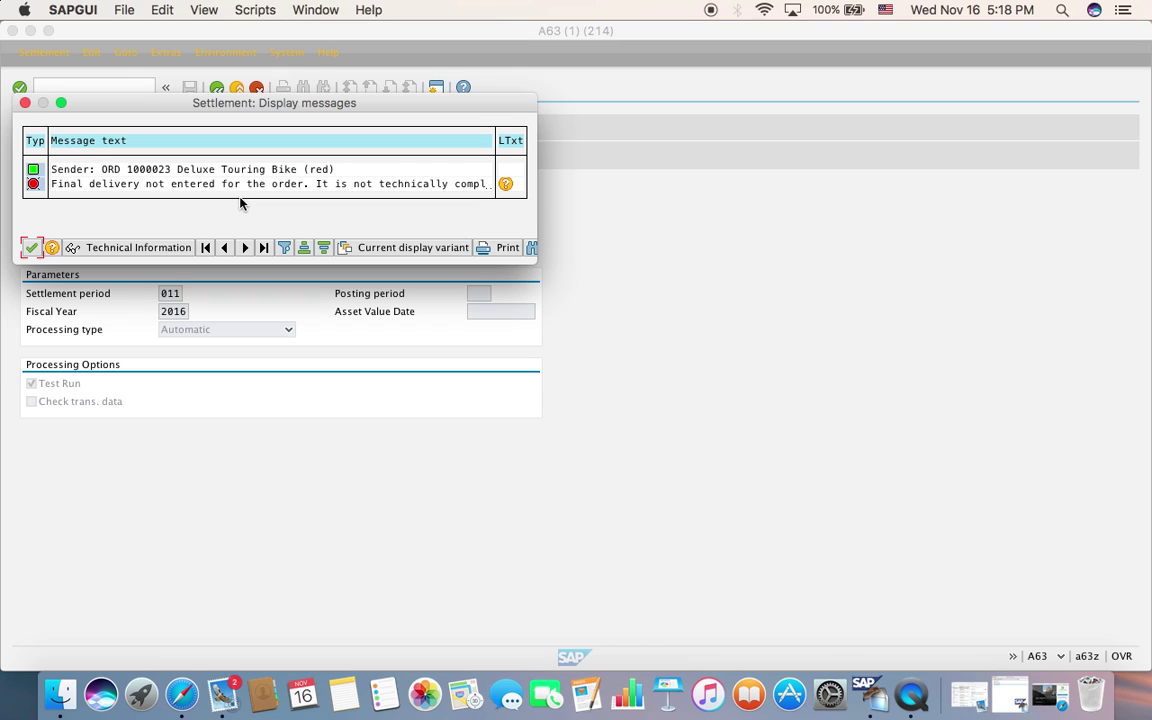
left_click(505, 186)
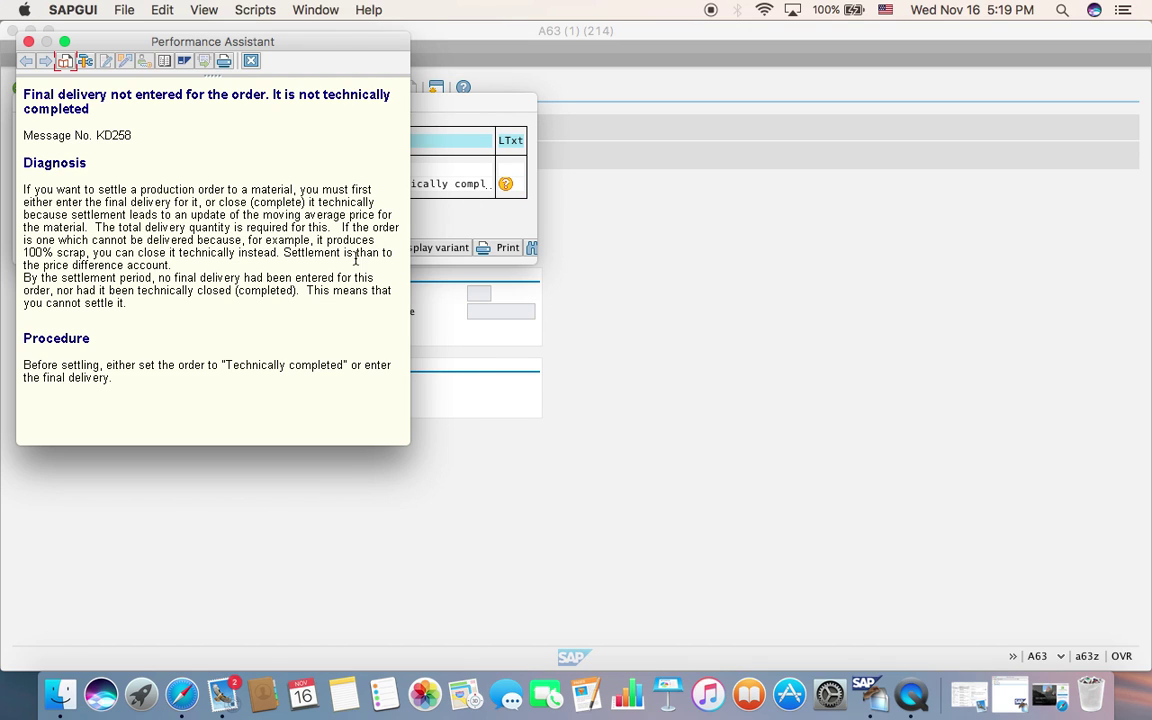
left_click(29, 42)
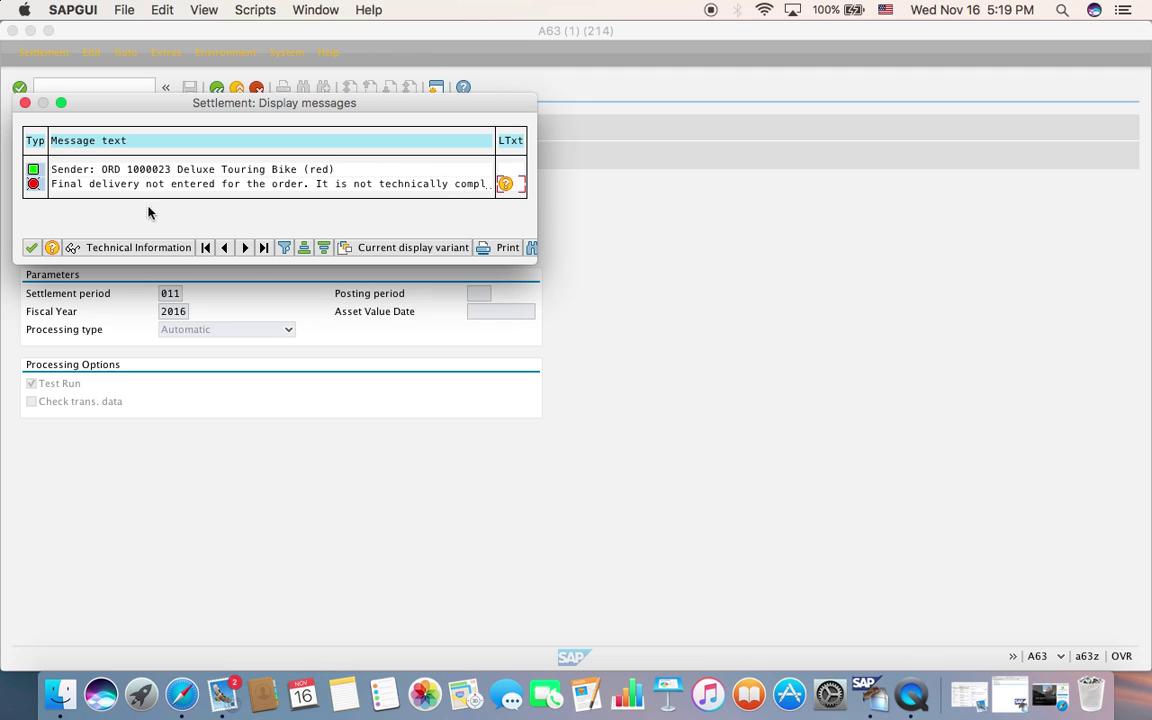
left_click(155, 175)
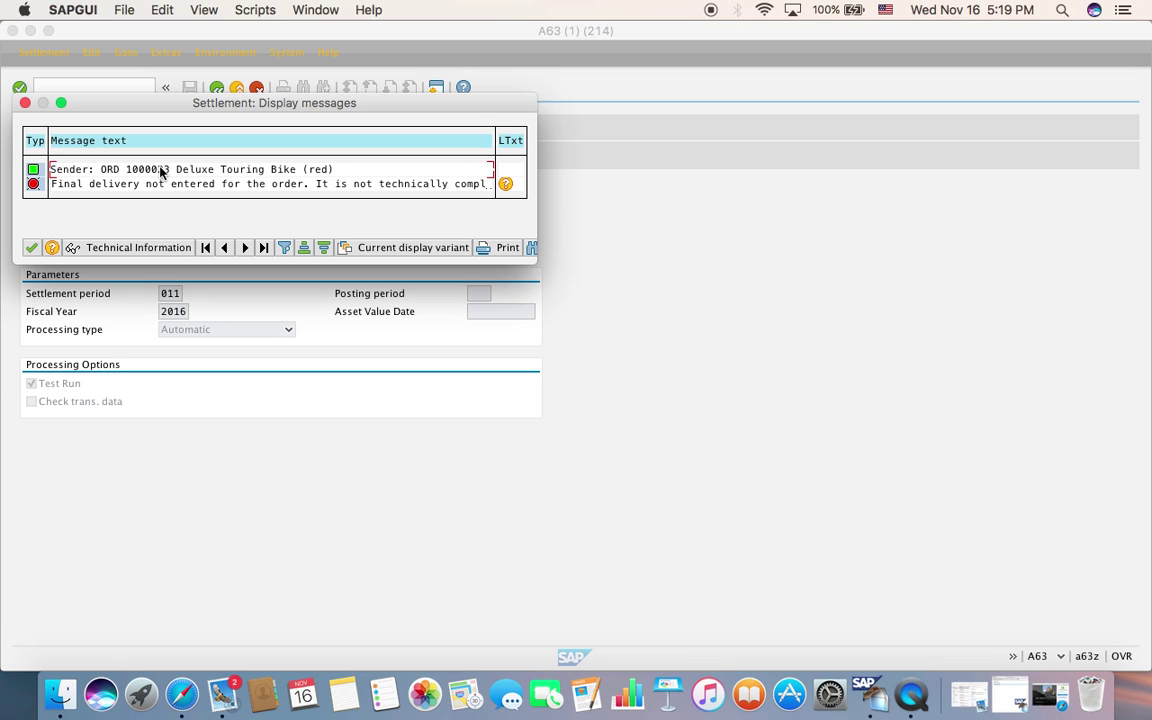
left_click(25, 103)
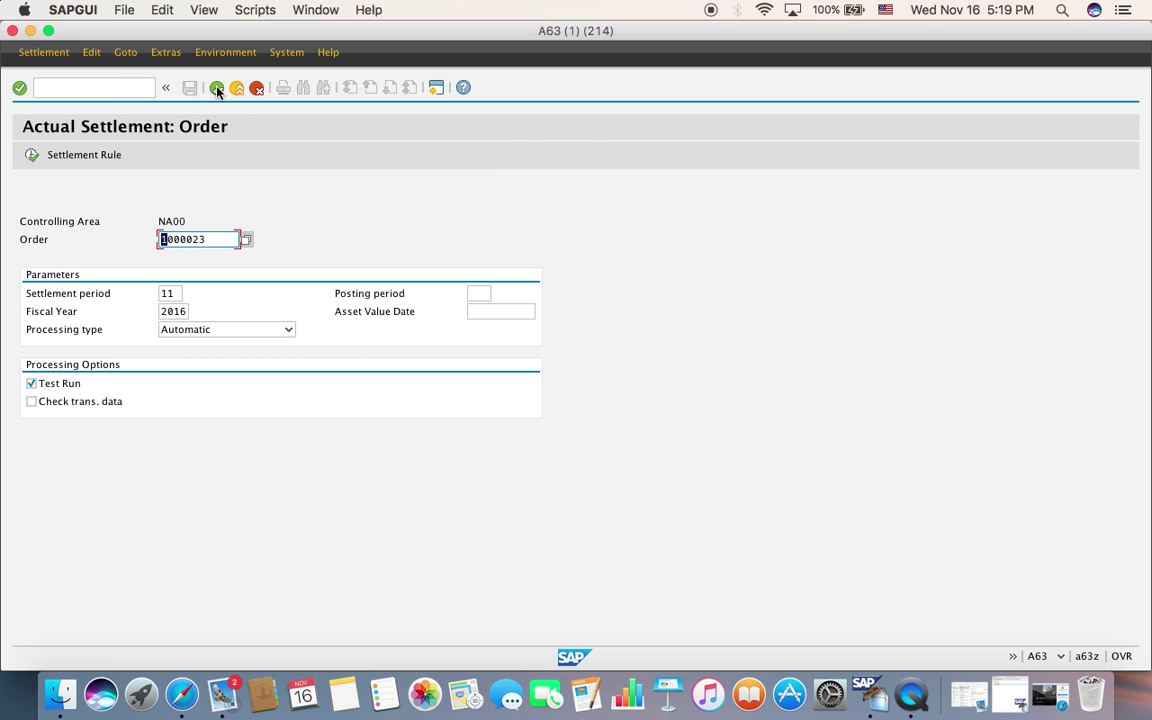
Exit the order settlement to the start menu and collapse the Logistics folder.
left_click(237, 90)
scroll(244, 396, "down", 5)
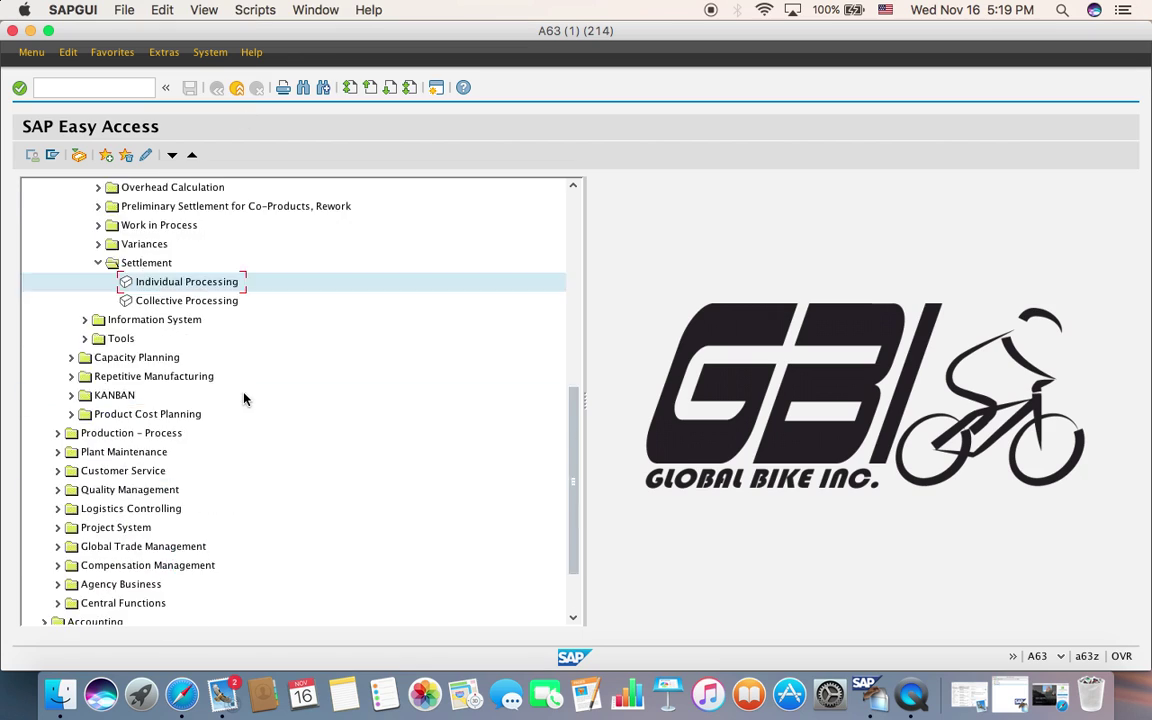
scroll(244, 396, "up", 10)
left_click(75, 284)
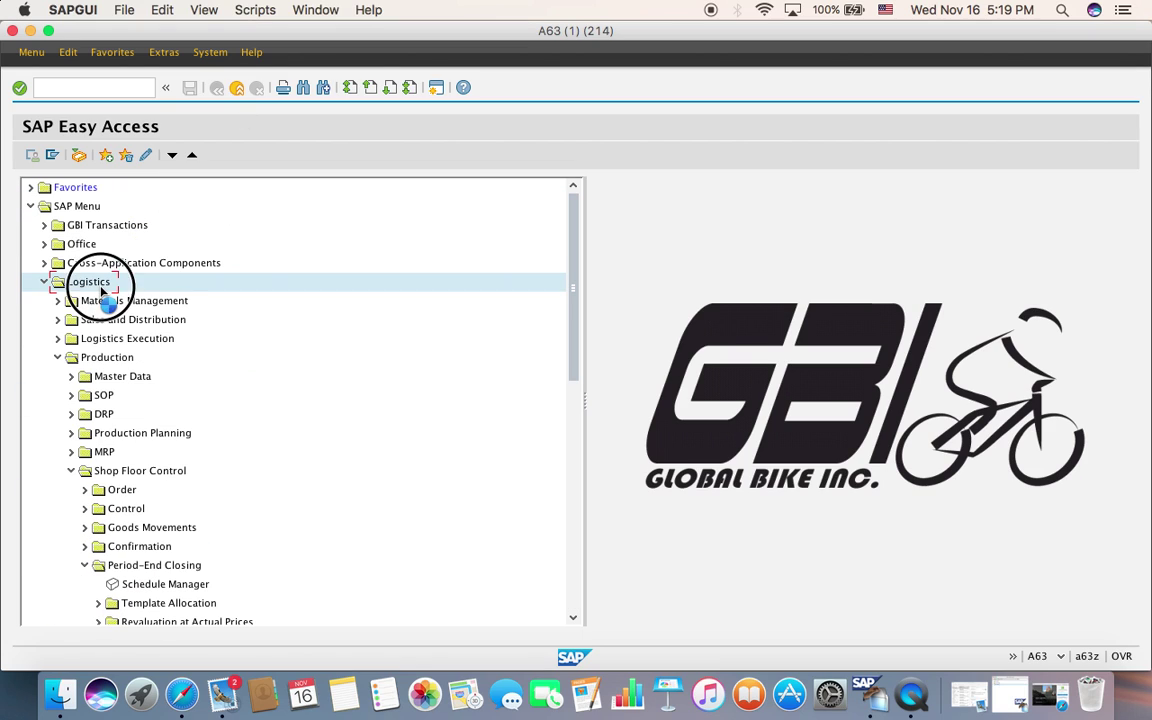
double_click(100, 286)
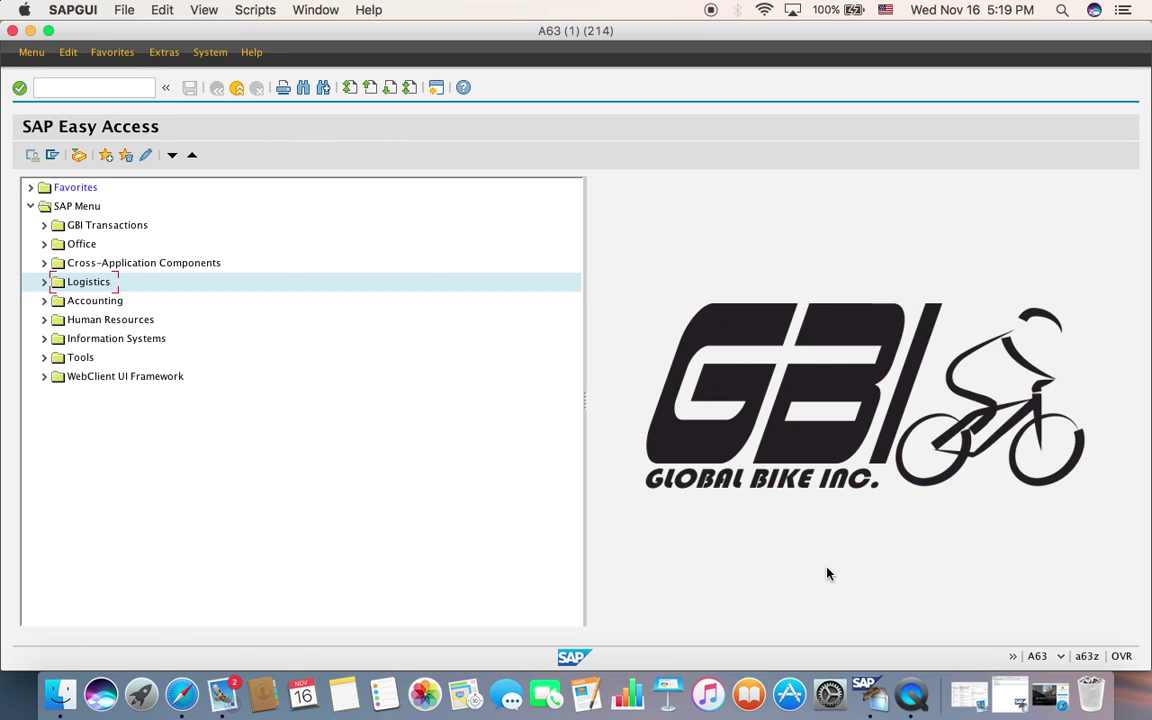
right_click(910, 690)
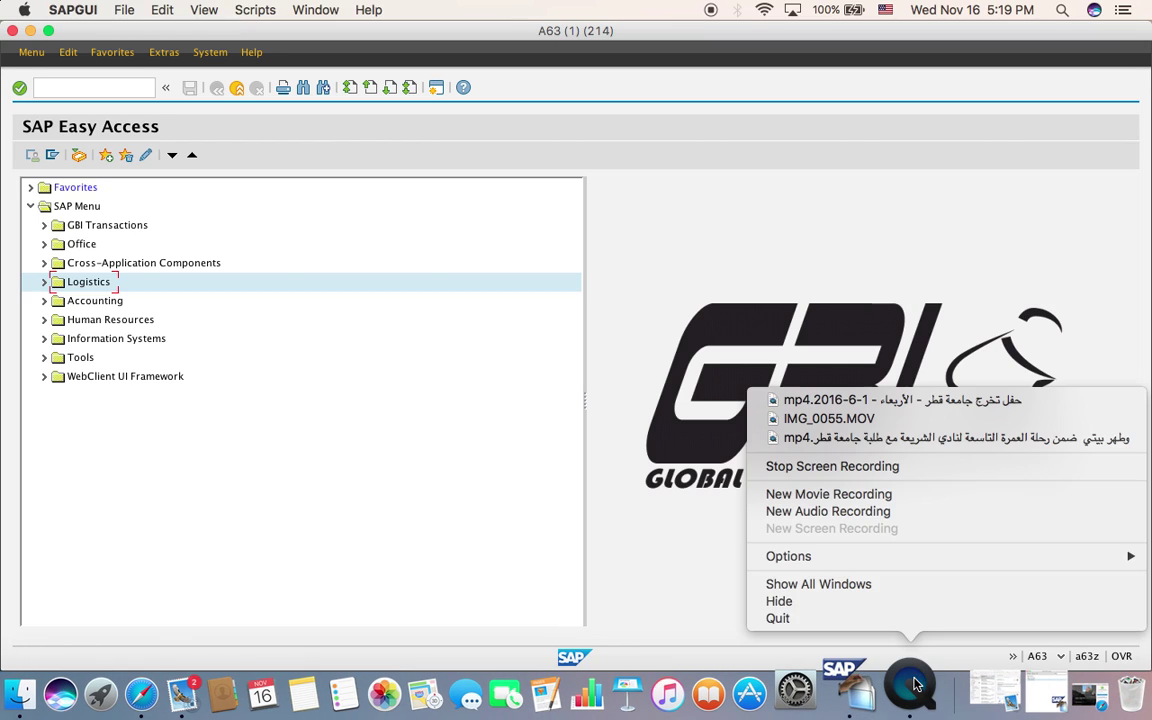